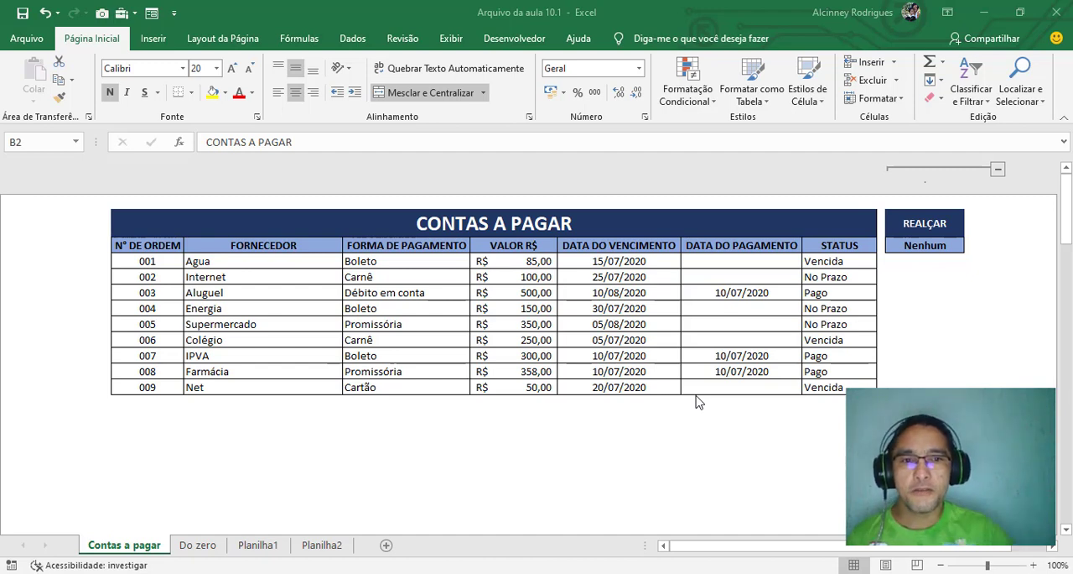
Switch the REALÇAR selection in J3 through Vencida, No Prazo and Pago to try the row highlighting
left_click(944, 244)
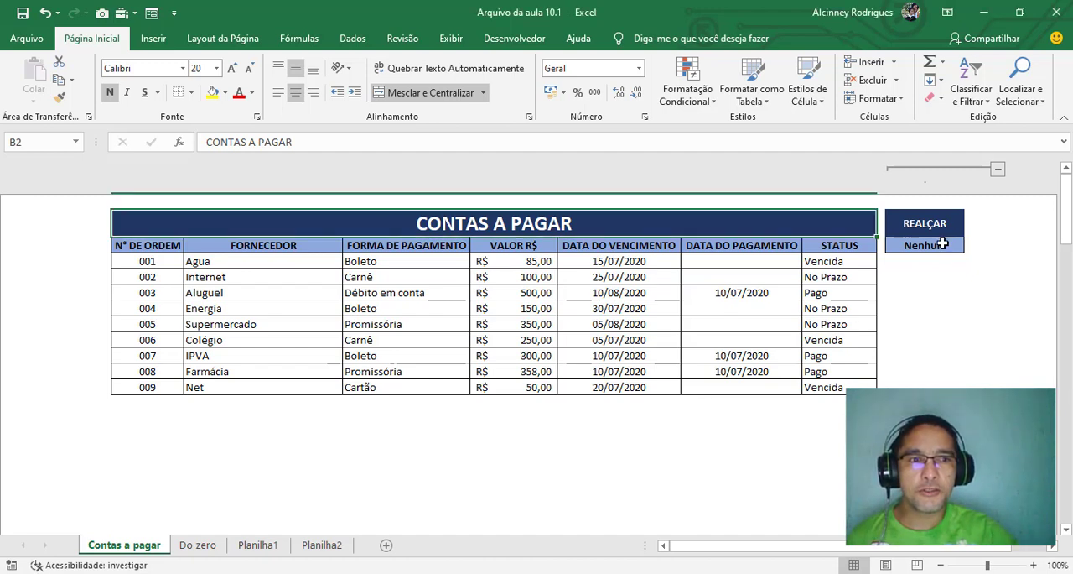
left_click(941, 245)
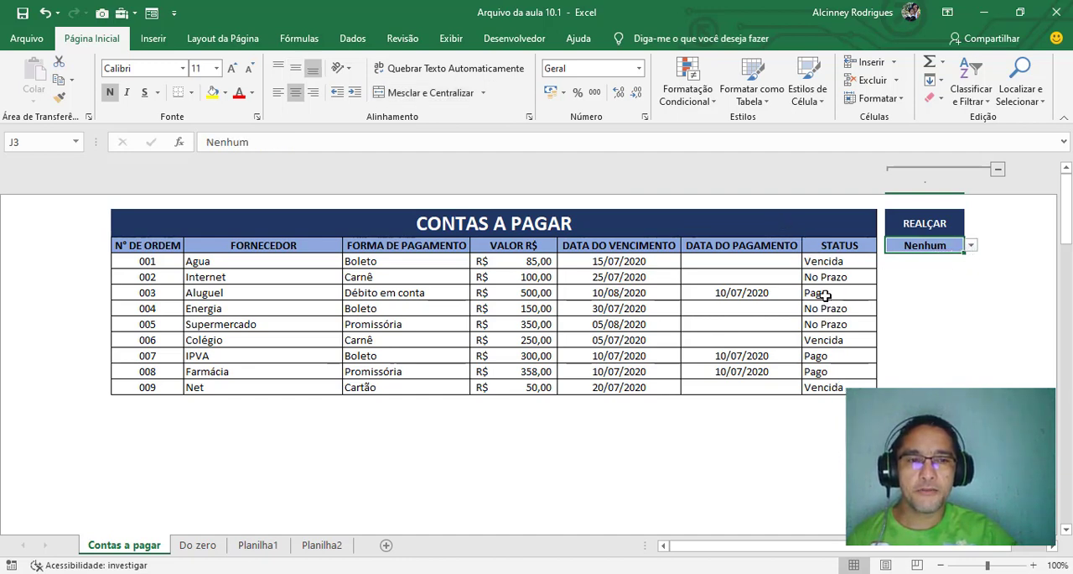
left_click(971, 247)
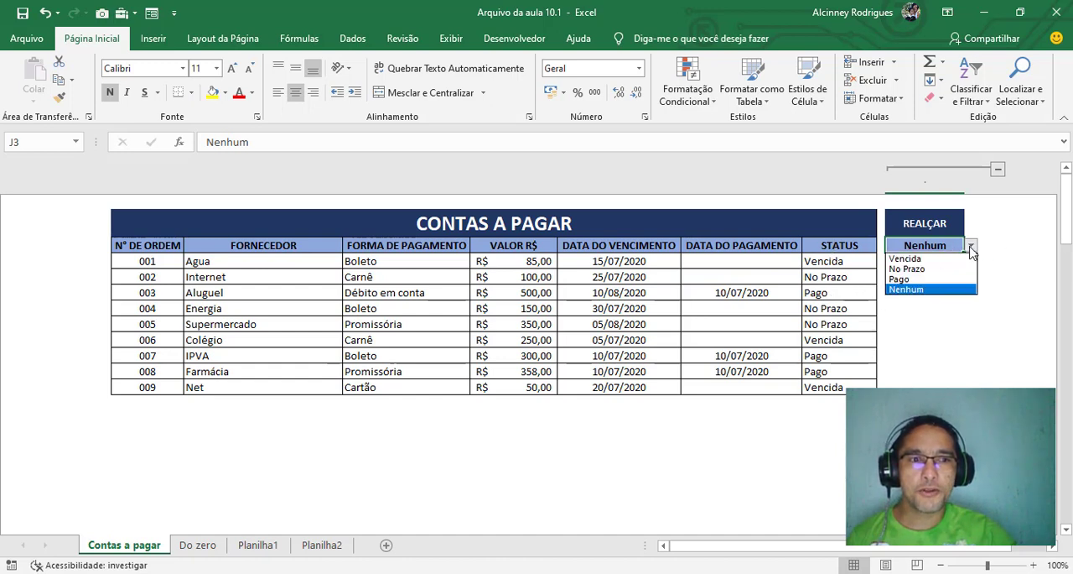
left_click(937, 259)
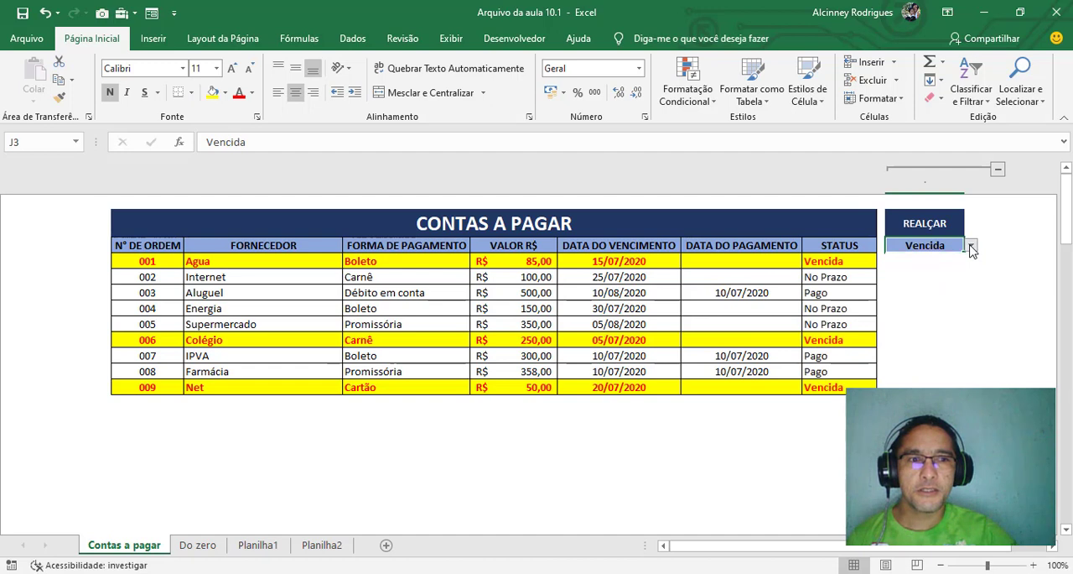
left_click(971, 247)
left_click(910, 269)
left_click(971, 247)
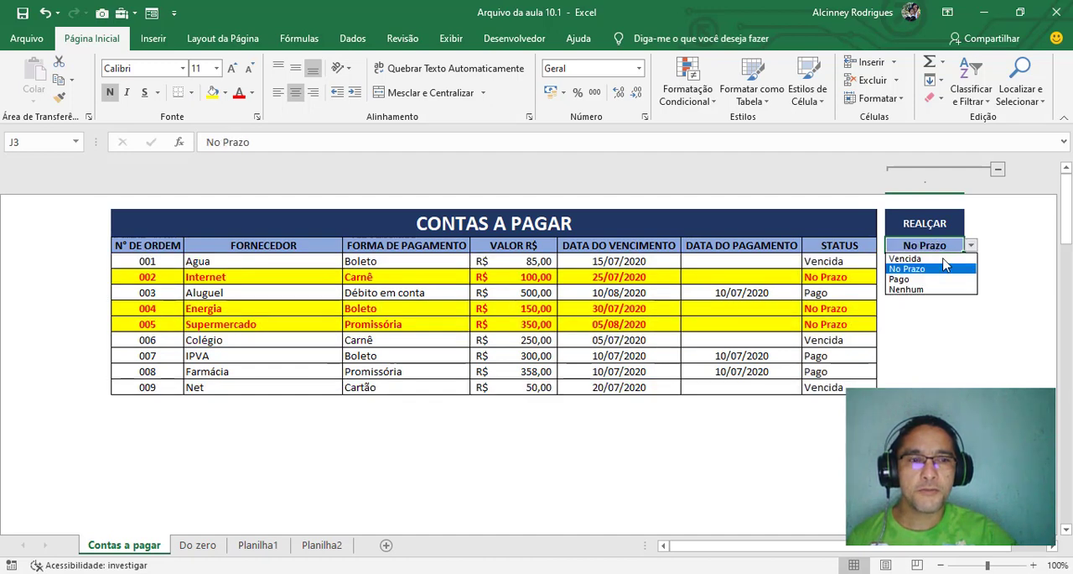
left_click(914, 280)
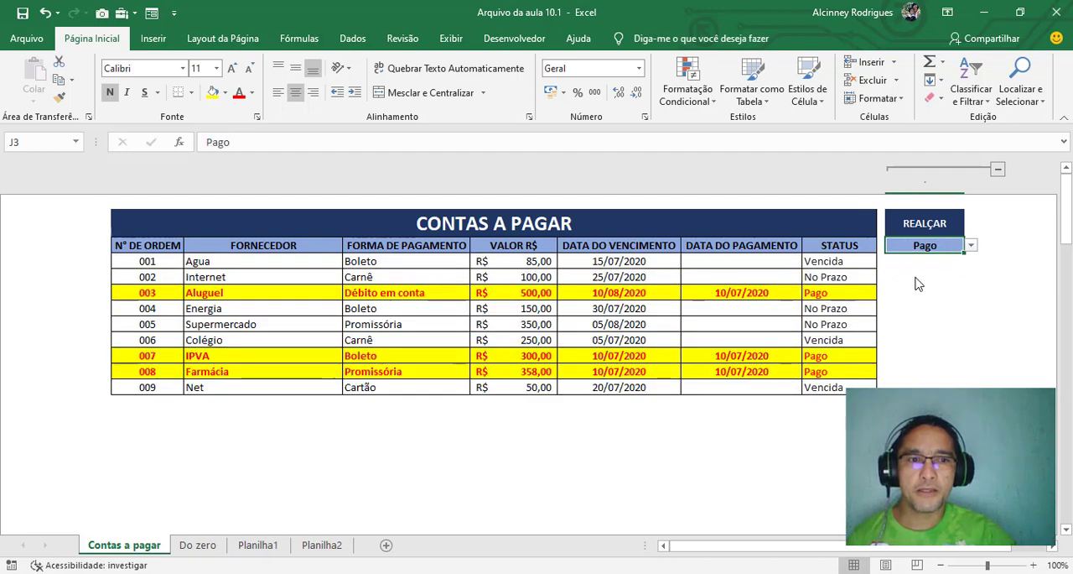
left_click(971, 247)
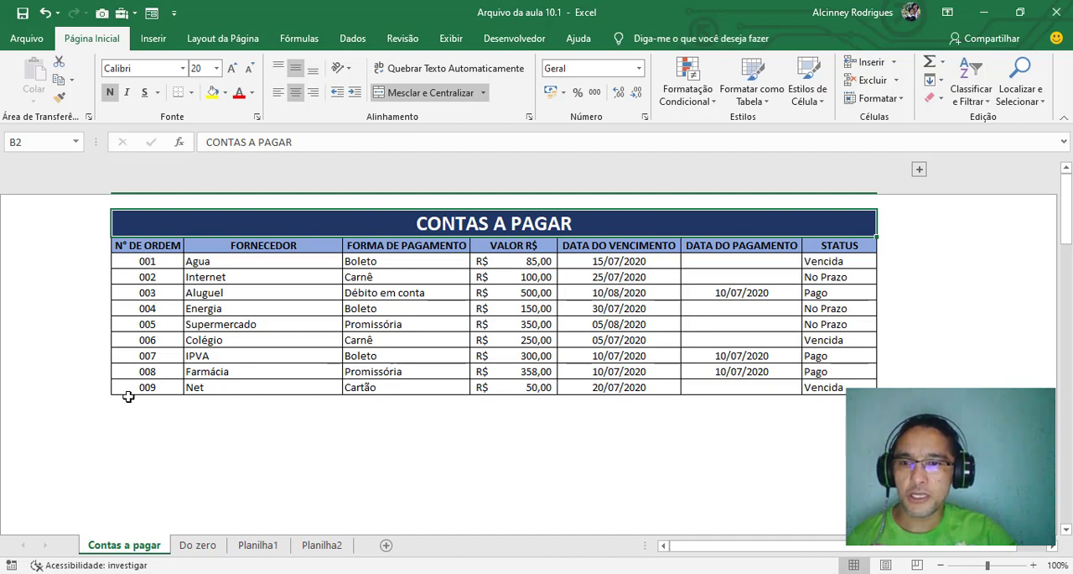
Check the unused row below the table, expand the grouped REALÇAR column to view its selection cell, and collapse it again
left_click_drag(127, 400, 860, 406)
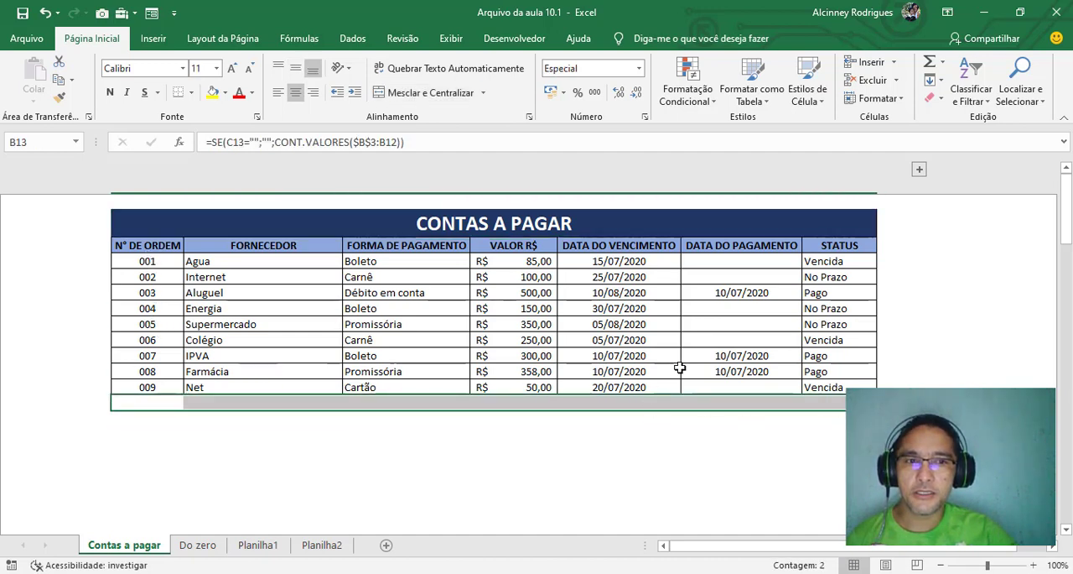
left_click(919, 171)
left_click(918, 243)
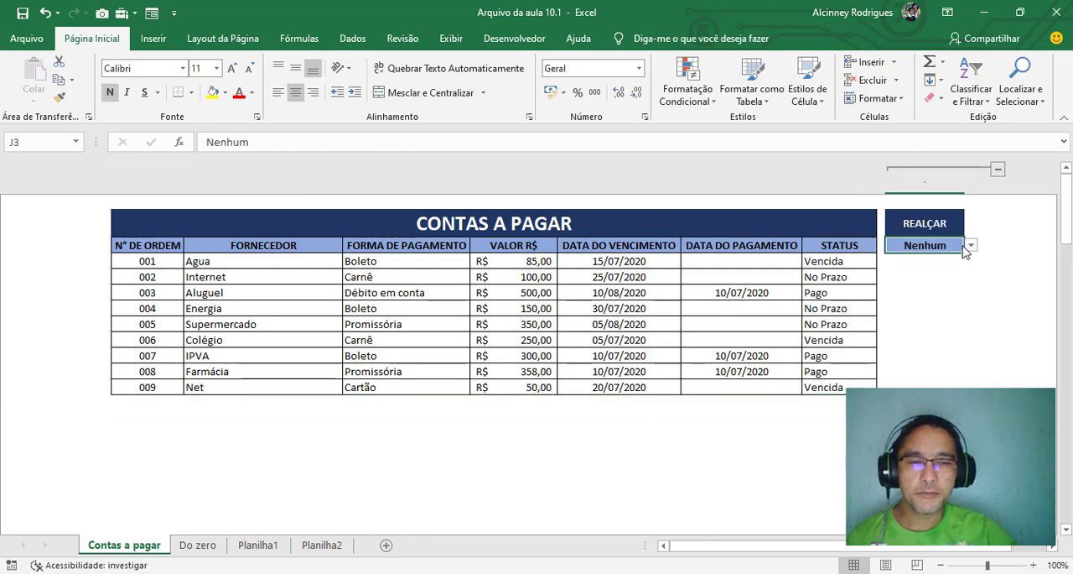
left_click(998, 171)
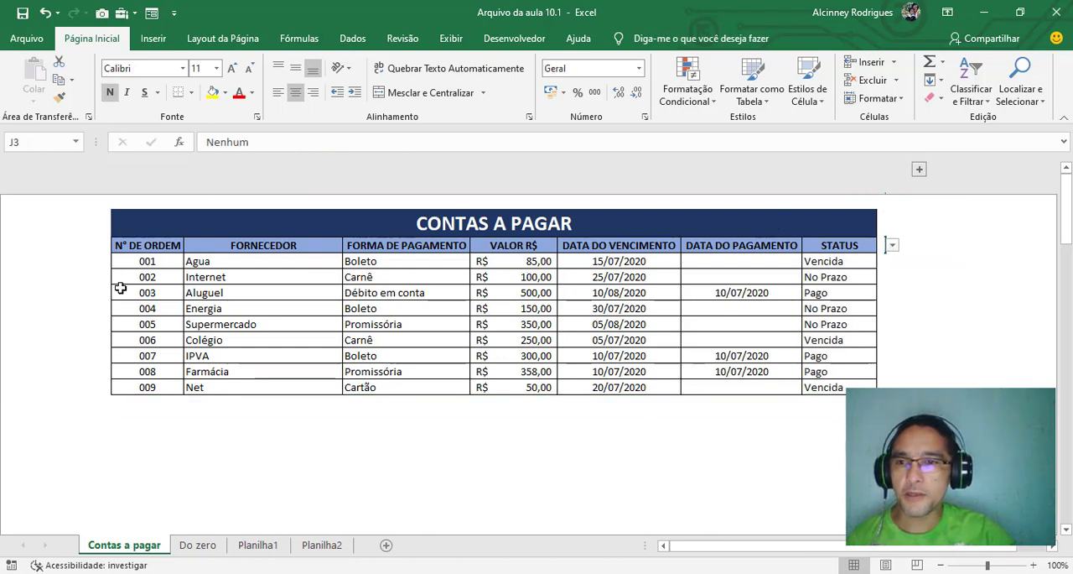
Switch to the Do zero sheet and look over its accounts table and order number column
left_click(201, 545)
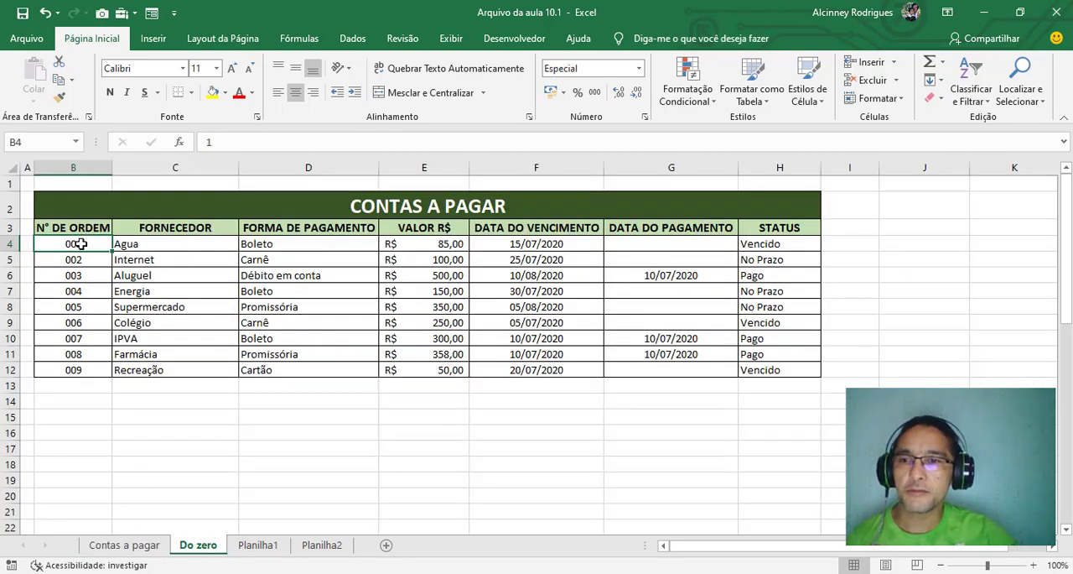
left_click_drag(88, 244, 758, 370)
left_click(92, 385)
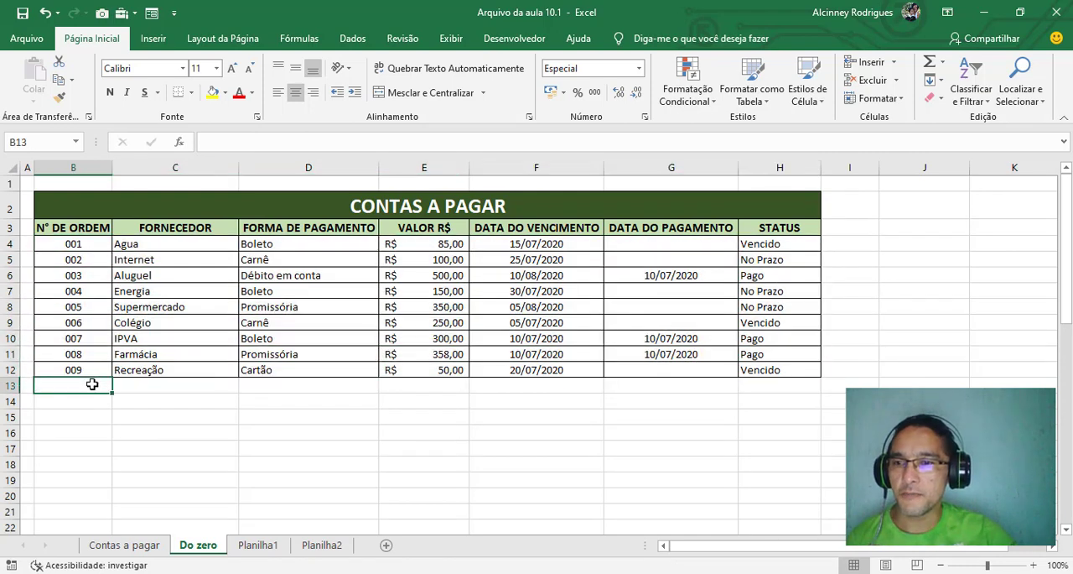
left_click(89, 245)
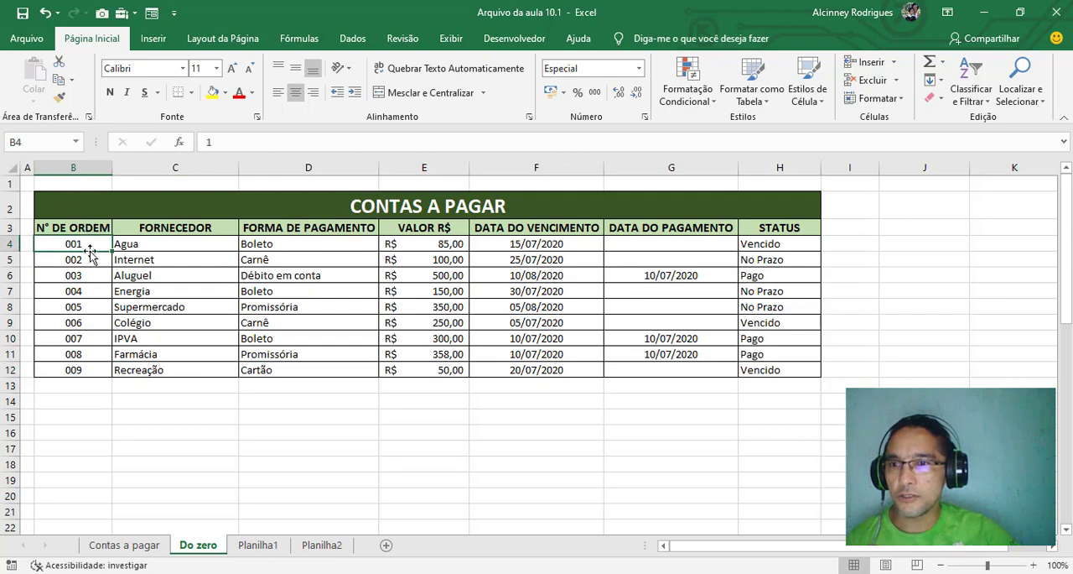
left_click(75, 168)
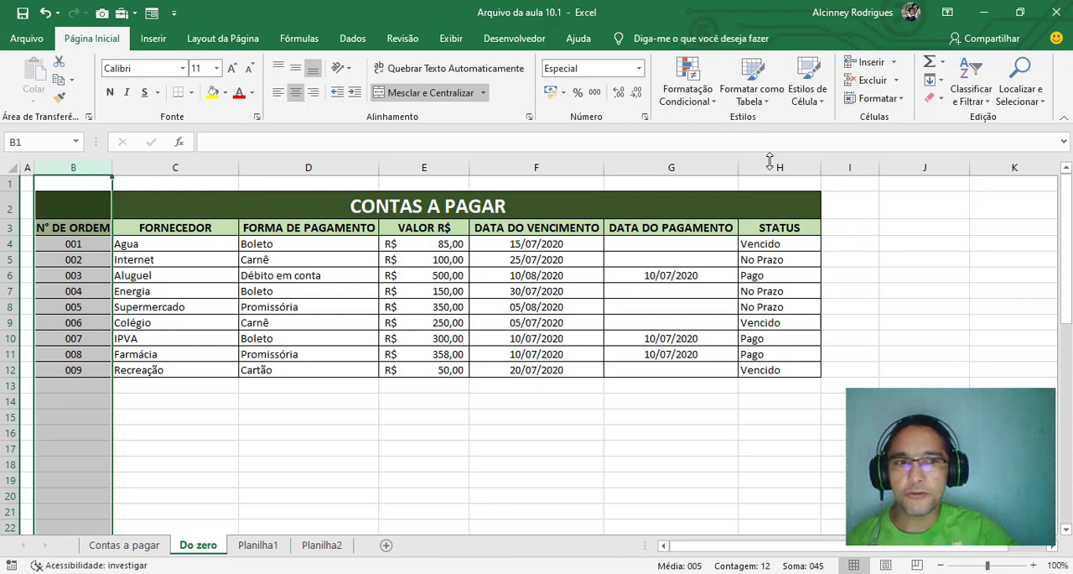
Enter 001 in the unformatted cell J3 as a test and clear the cell again
left_click(902, 231)
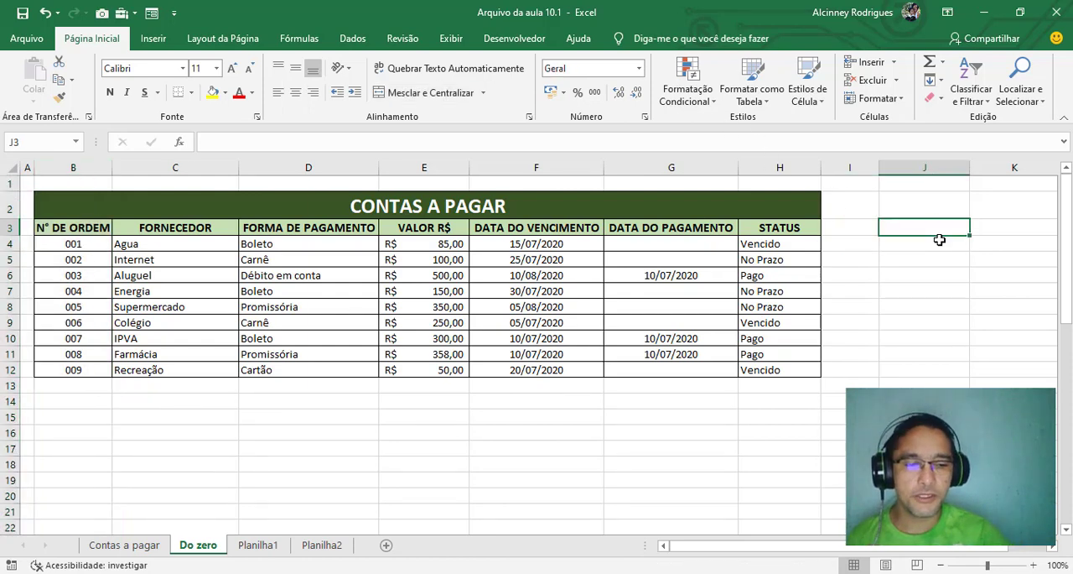
type("001")
key("Return")
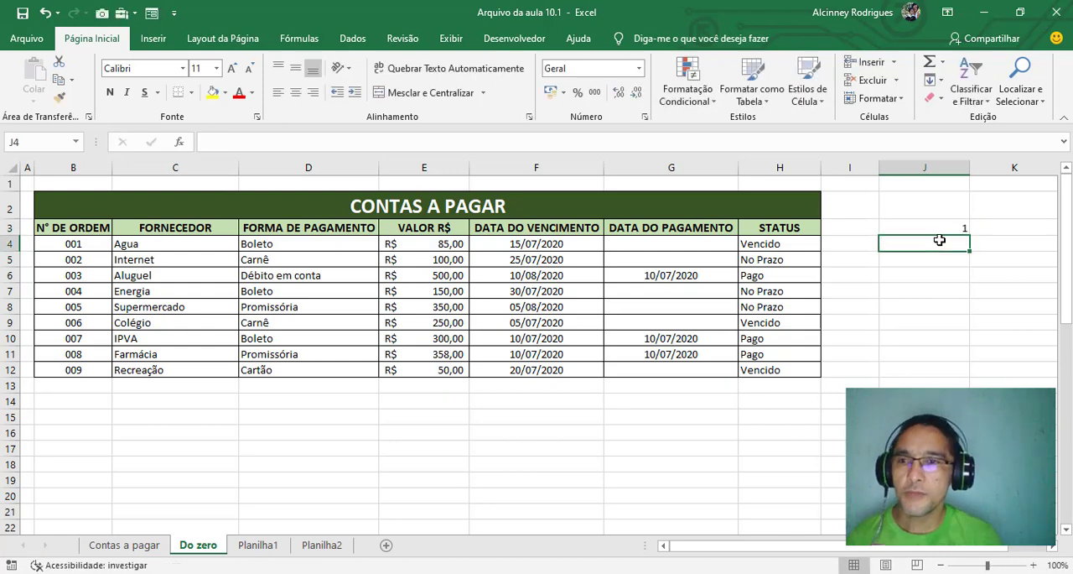
left_click(948, 230)
key("Delete")
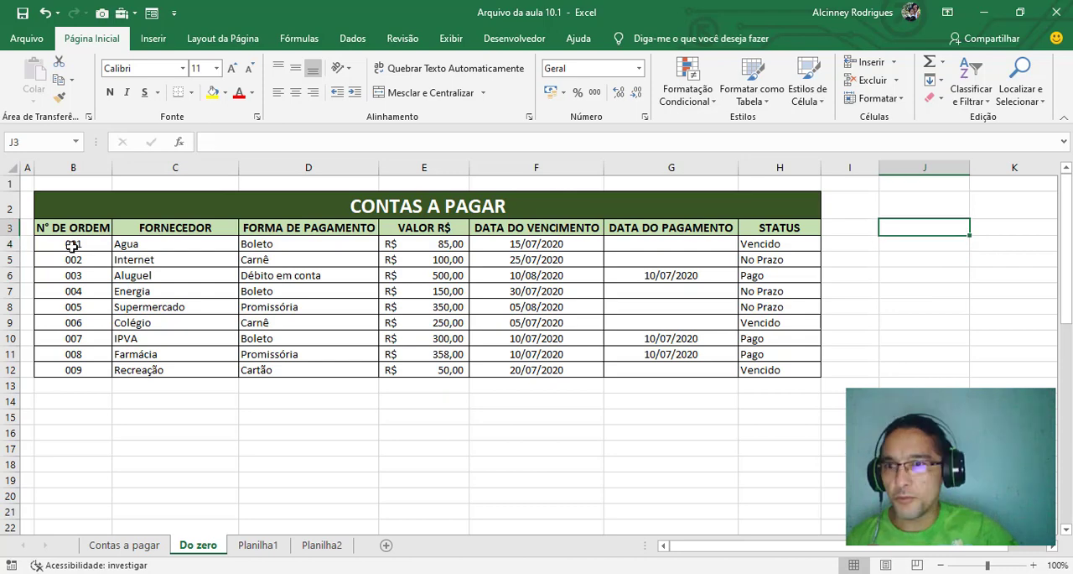
Enter the order numbers 001, 2 and 3 manually in cells B4 to B6
left_click(80, 245)
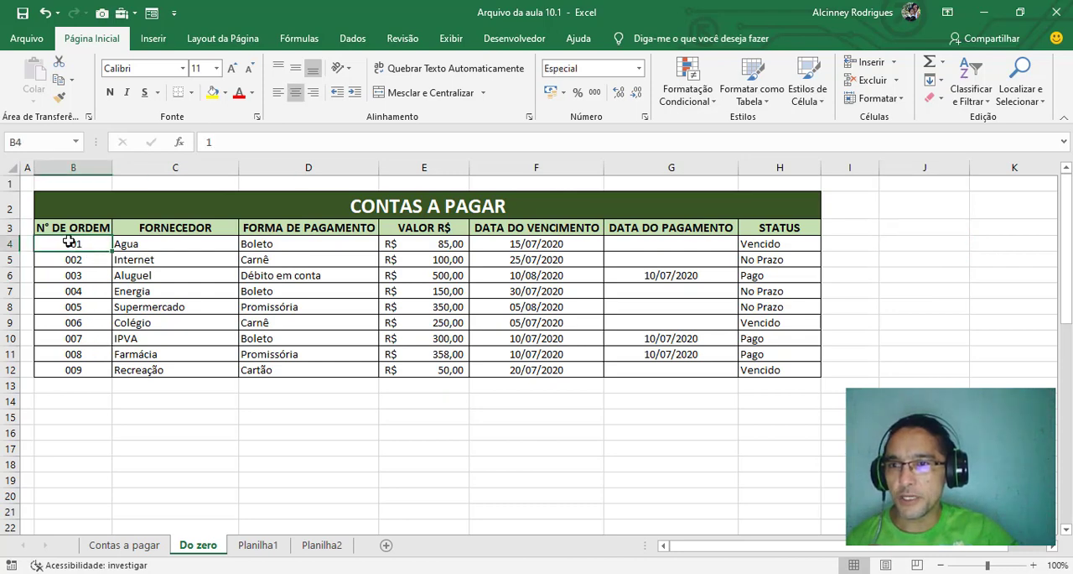
type("00")
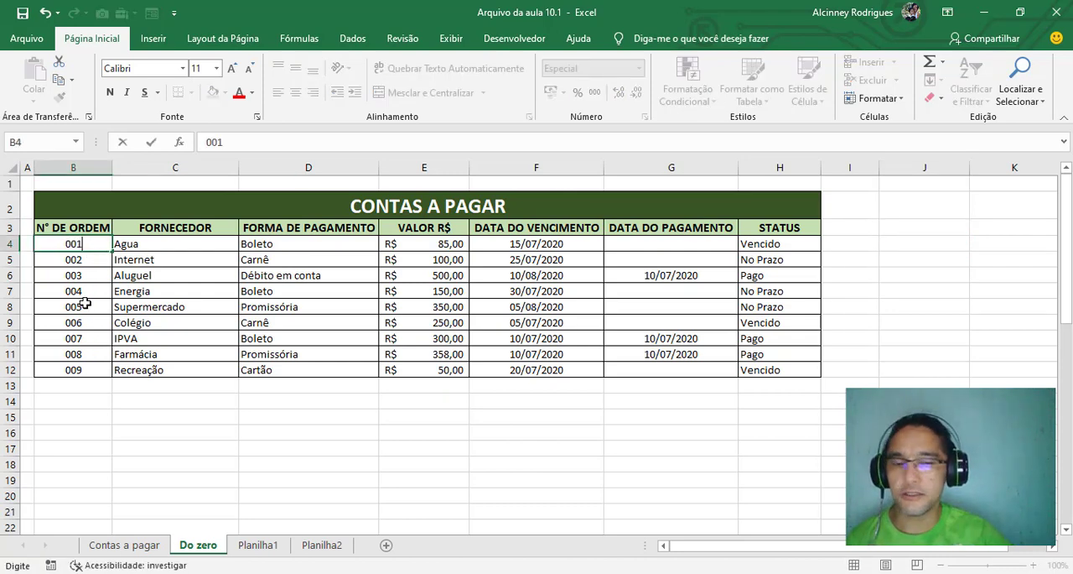
key("Return")
type("2")
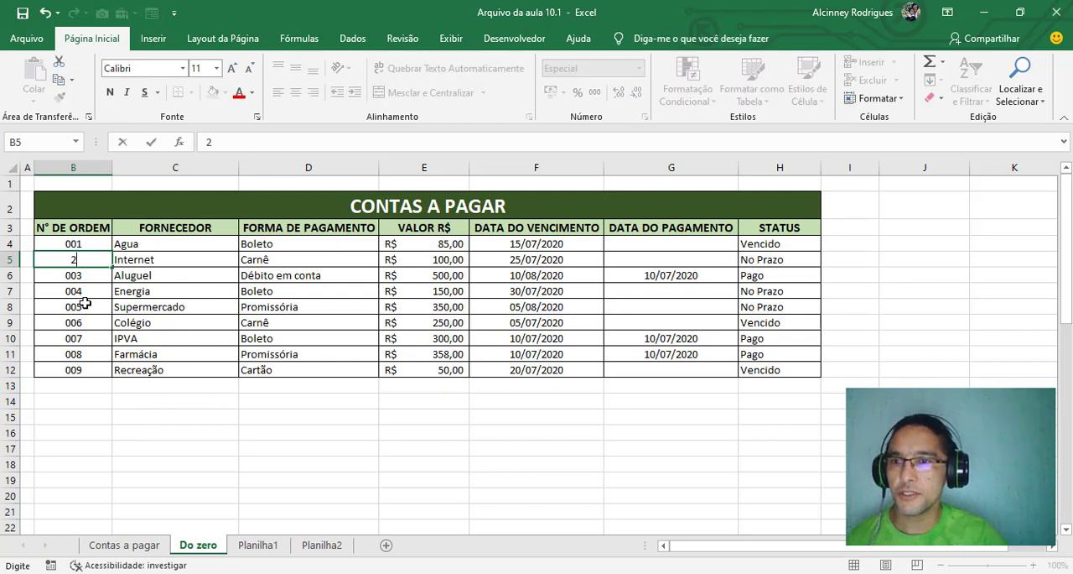
key("Return")
type("3")
key("Return")
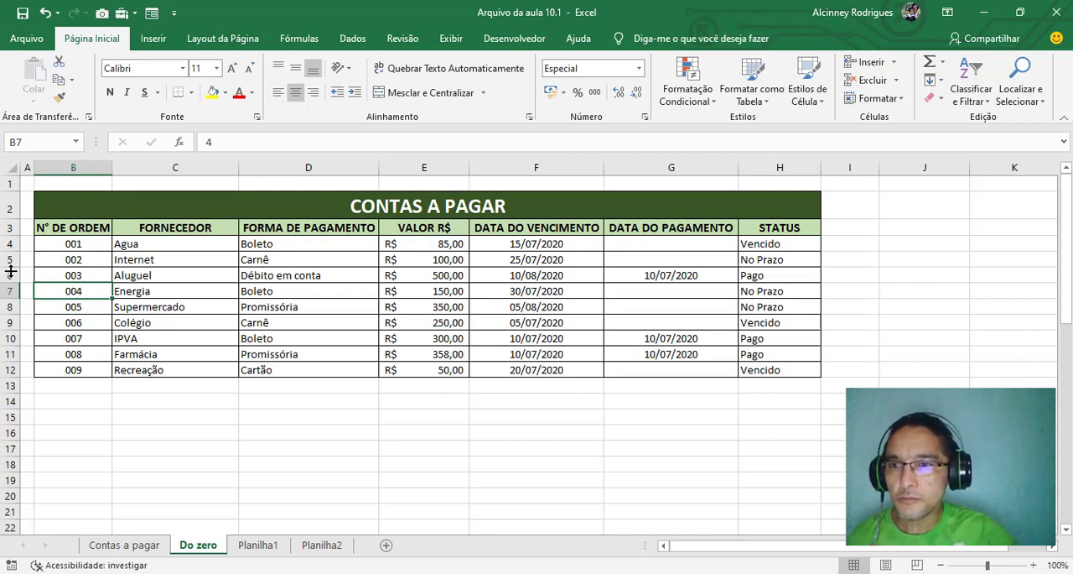
Examine the order number and supplier columns, including the empty rows below the table down to row 17
left_click_drag(91, 244, 84, 369)
left_click_drag(91, 244, 92, 375)
left_click_drag(75, 244, 88, 366)
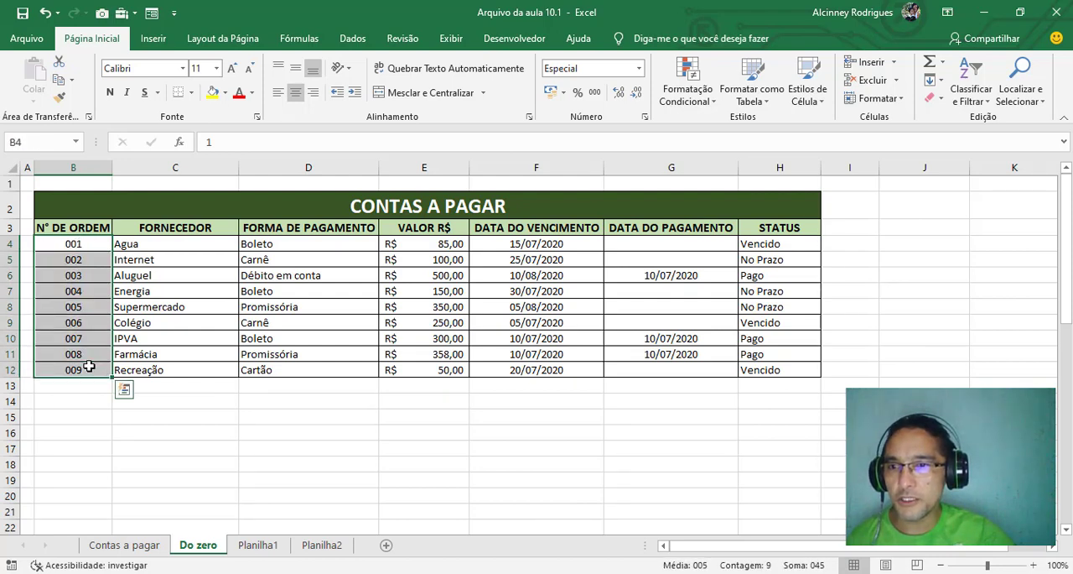
left_click(80, 245)
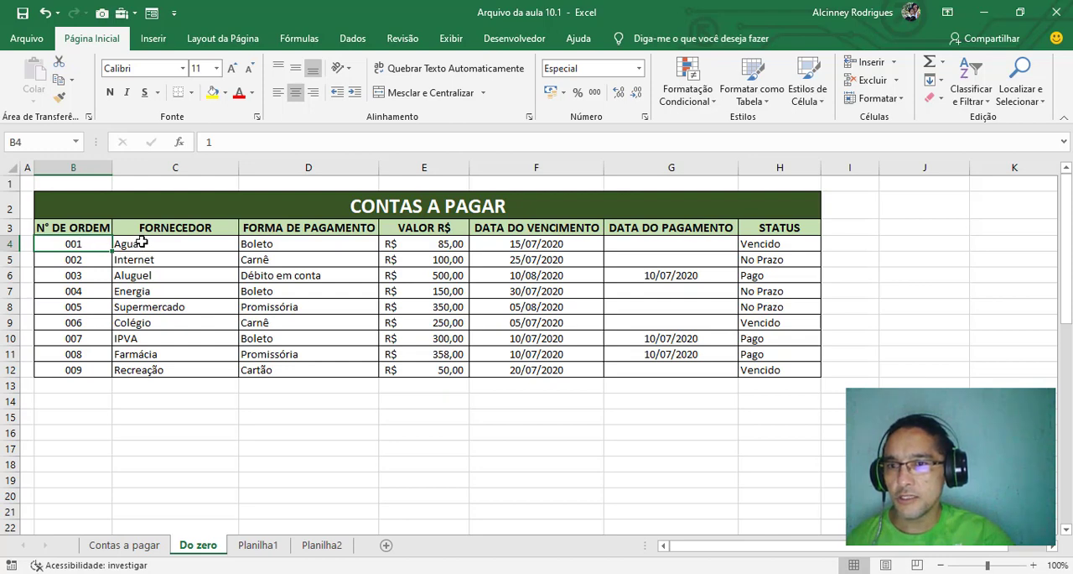
left_click_drag(142, 242, 148, 369)
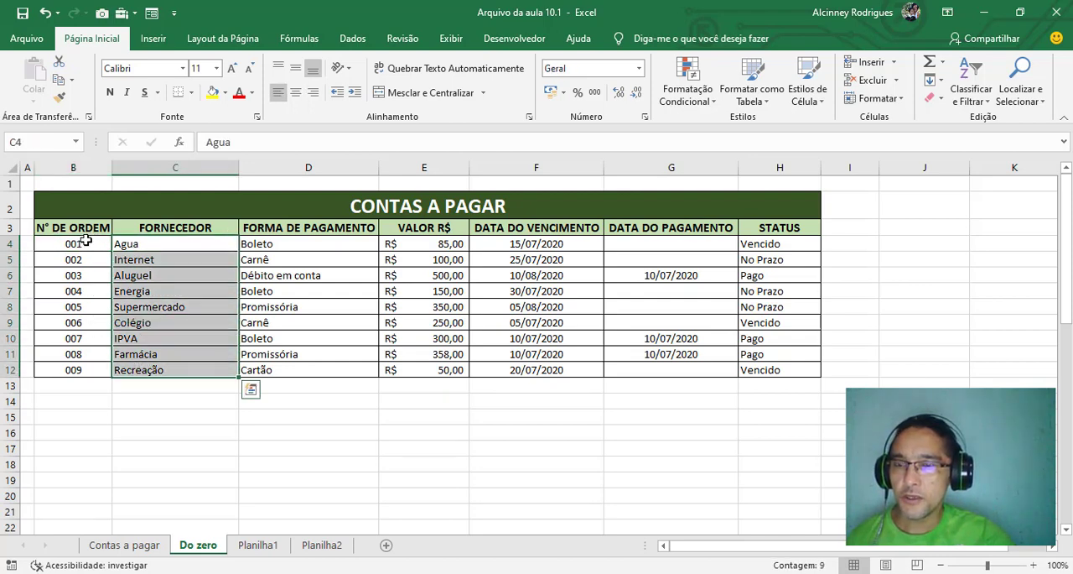
left_click_drag(86, 244, 74, 448)
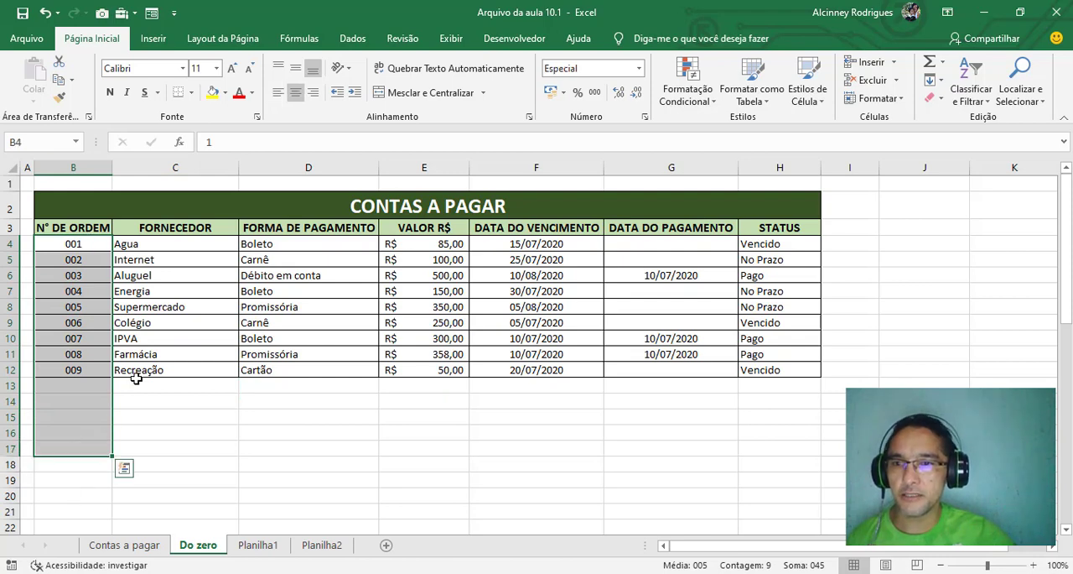
left_click_drag(168, 251, 165, 447)
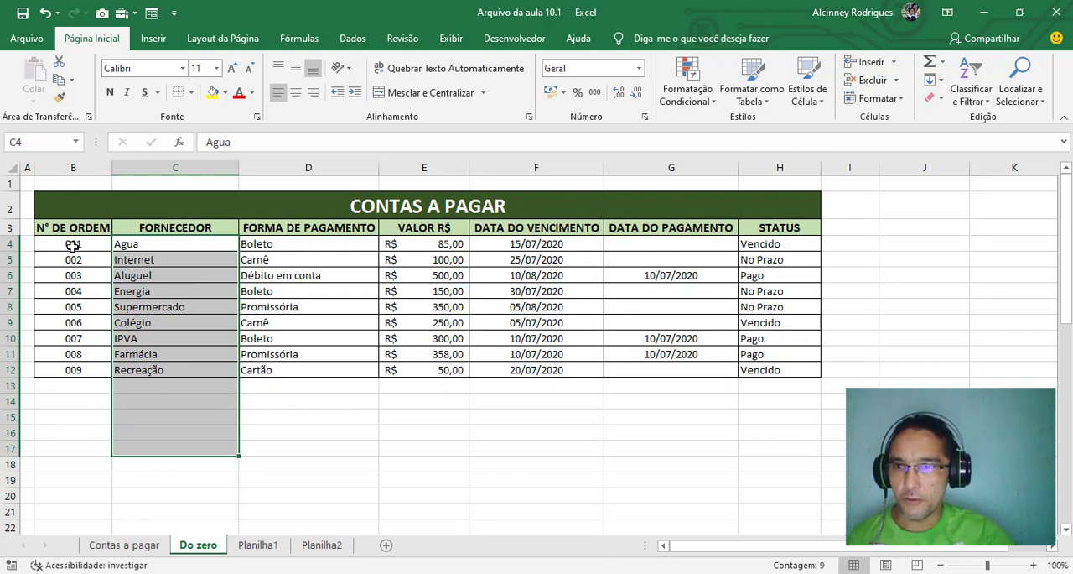
left_click_drag(73, 244, 75, 370)
left_click(97, 245)
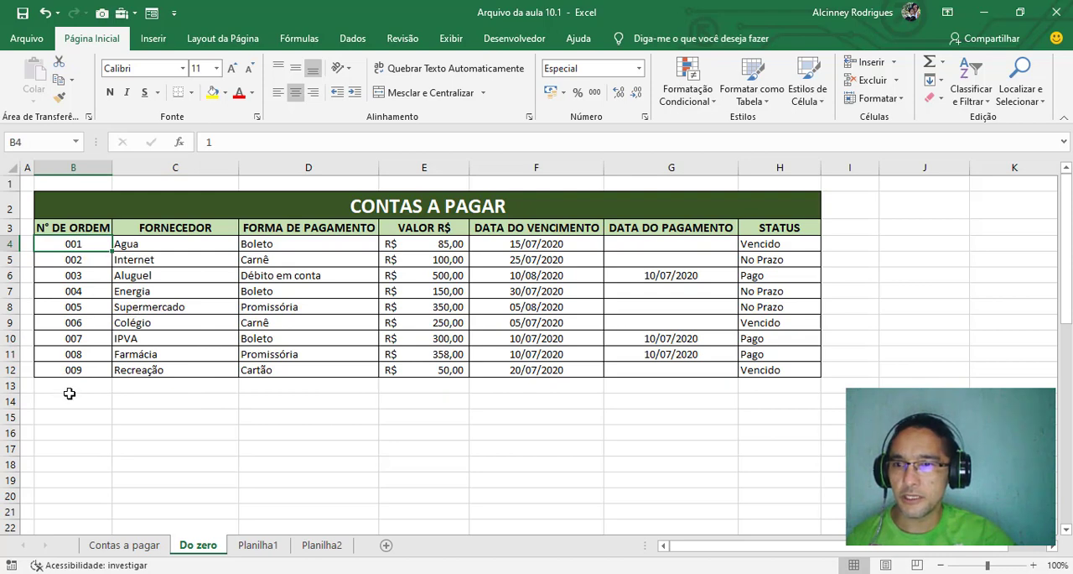
Clear the order numbers in B4:B12 and the account data in C4:G12, leaving the STATUS column intact
left_click_drag(74, 243, 77, 367)
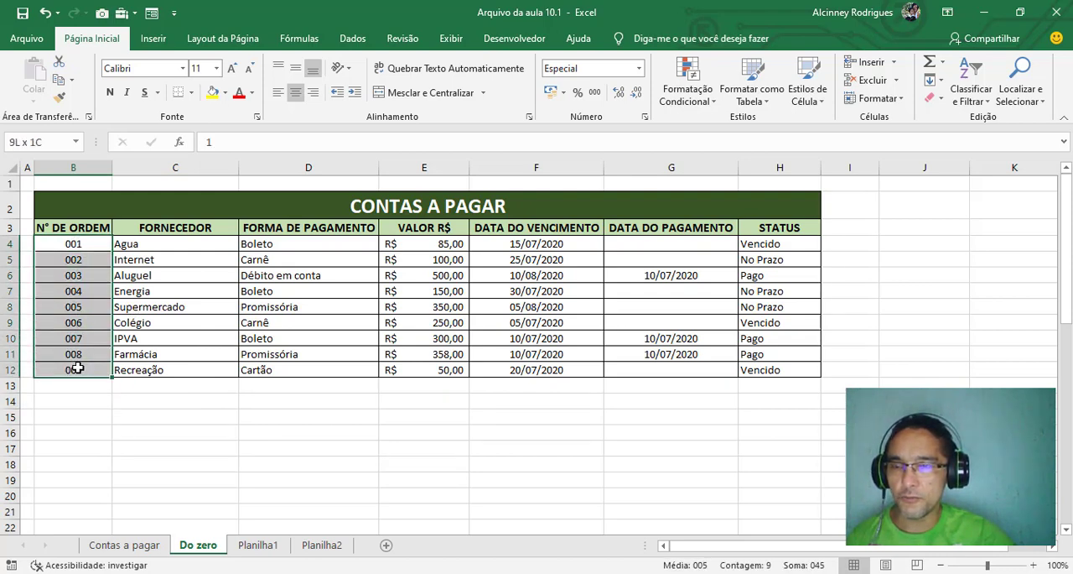
key("Delete")
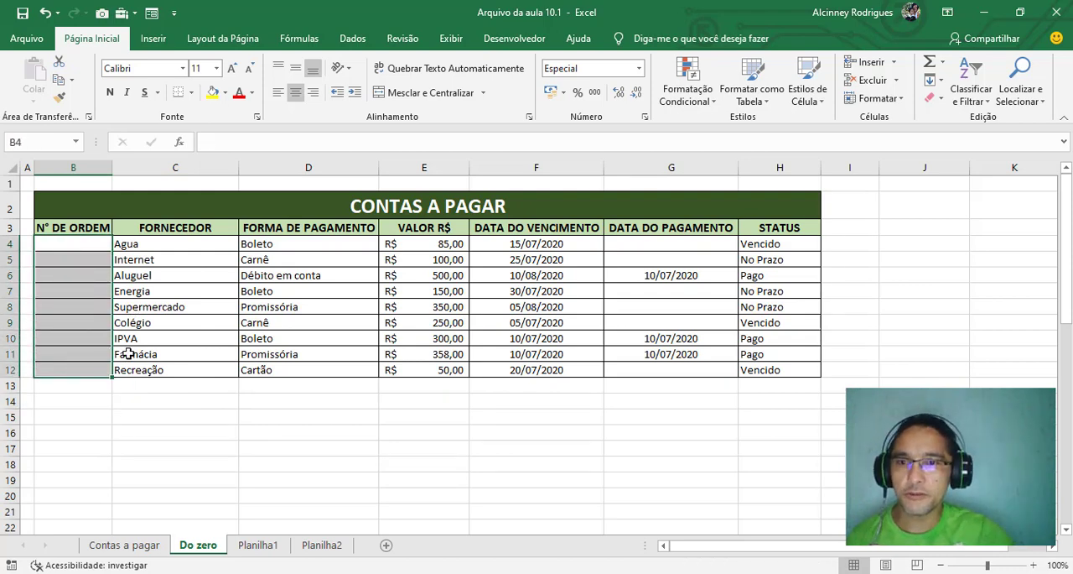
left_click_drag(126, 243, 658, 370)
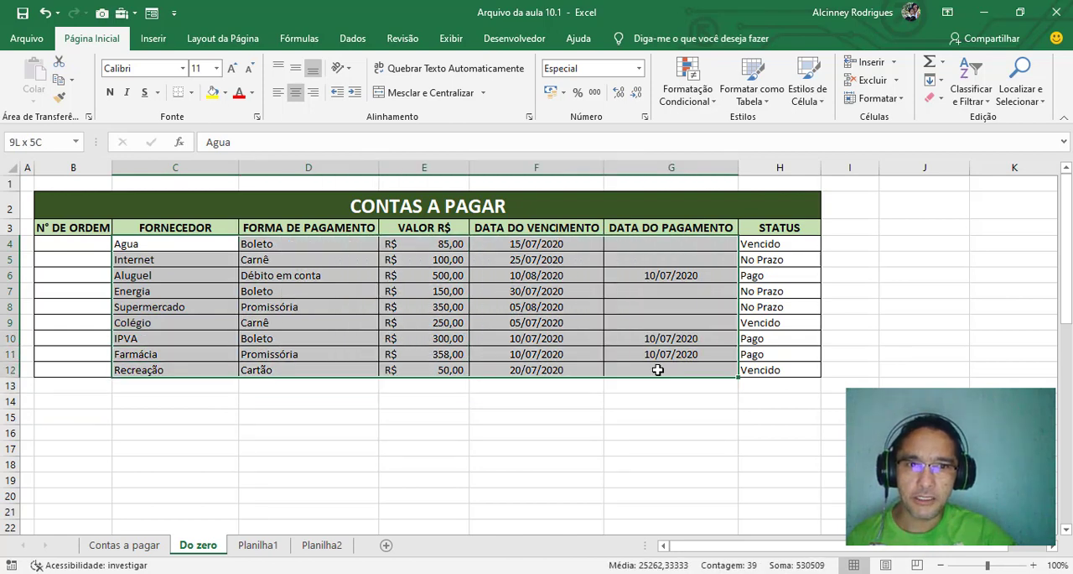
key("Delete")
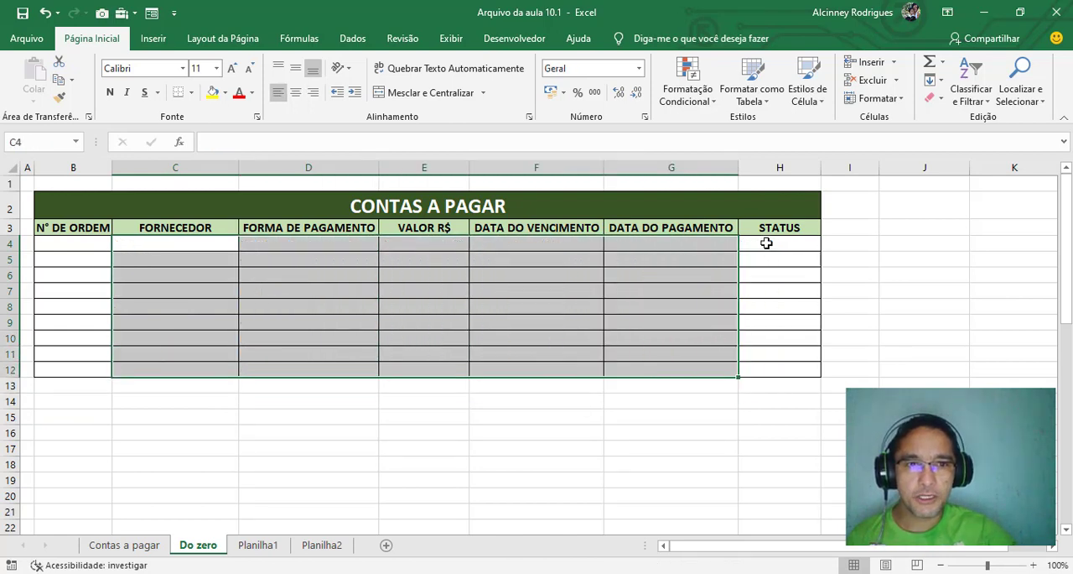
Inspect the STATUS formula in H4 and the empty due date and supplier cells in the same row
left_click_drag(766, 243, 779, 370)
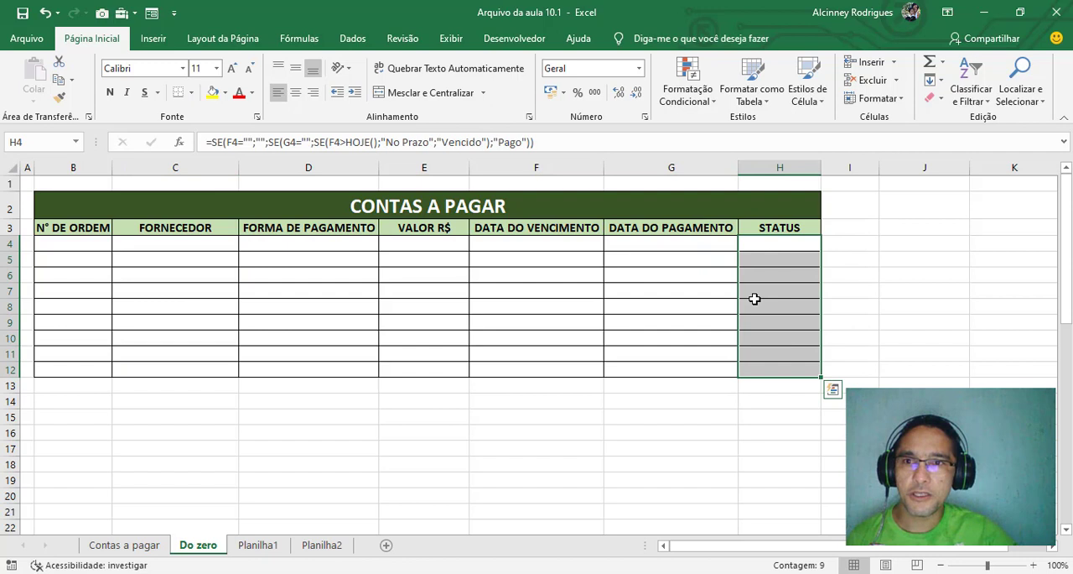
left_click(782, 243)
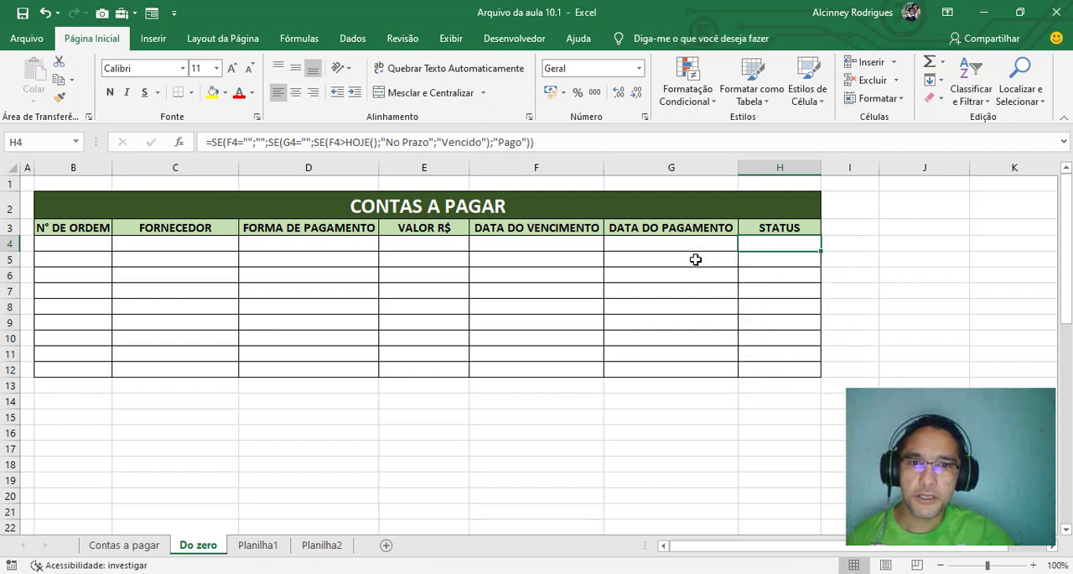
left_click(551, 244)
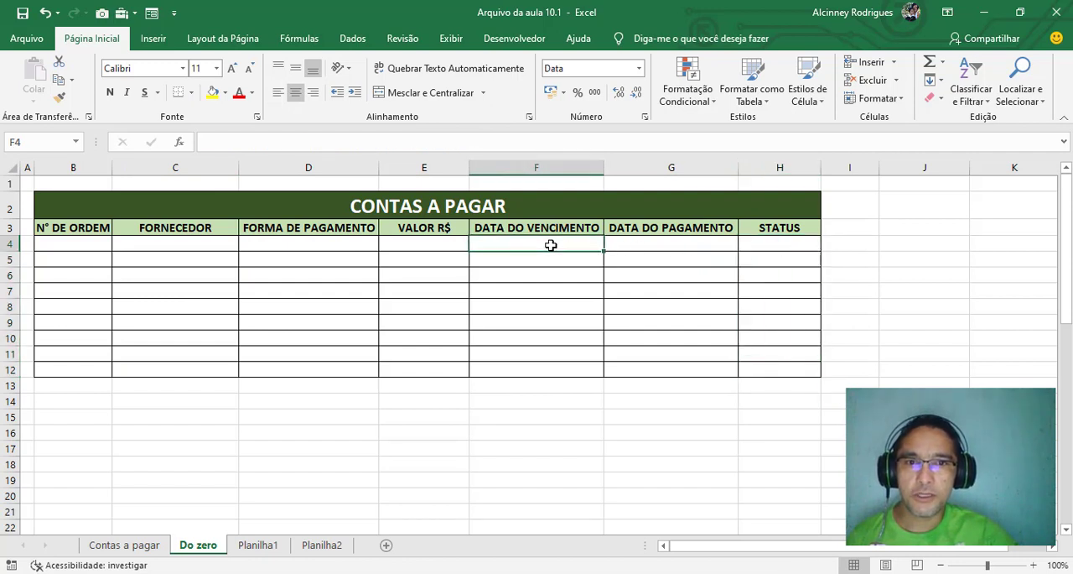
left_click(155, 243)
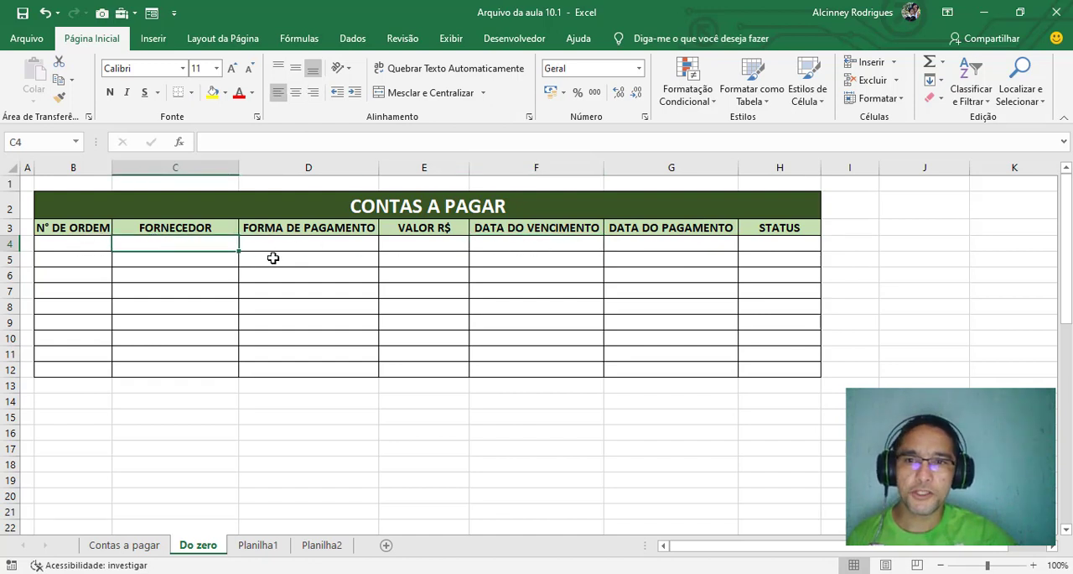
Review the empty due date, STATUS and order number cells in row 4, and the order number column down to row 14
left_click(502, 244)
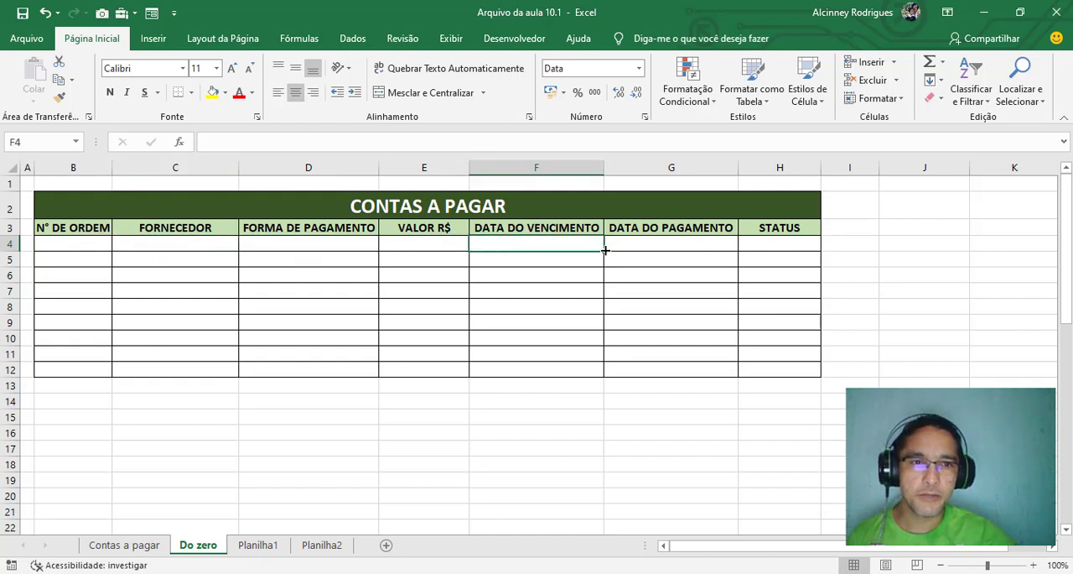
left_click(772, 245)
left_click(85, 243)
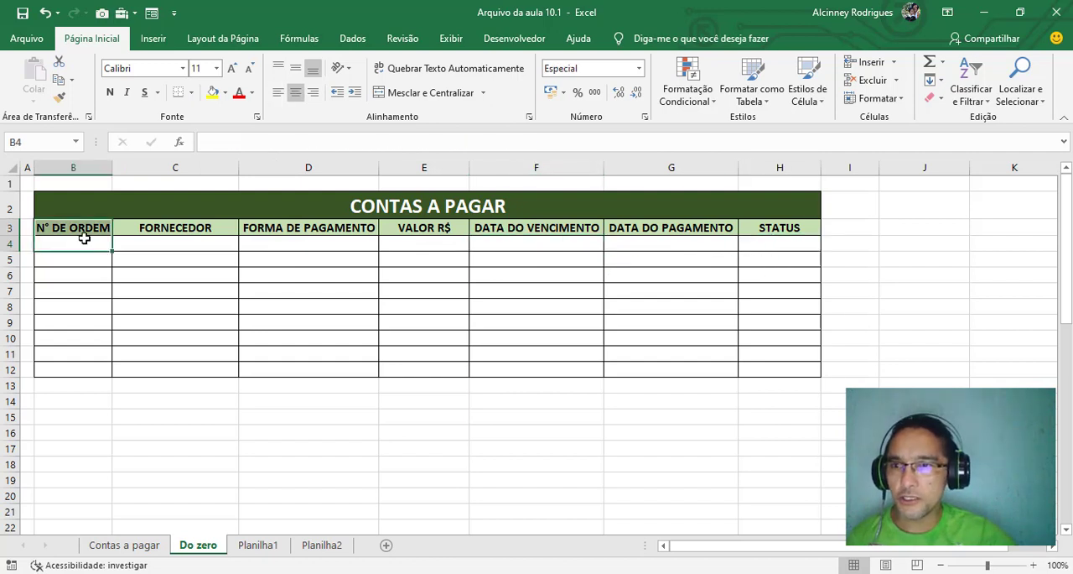
left_click_drag(85, 242, 75, 401)
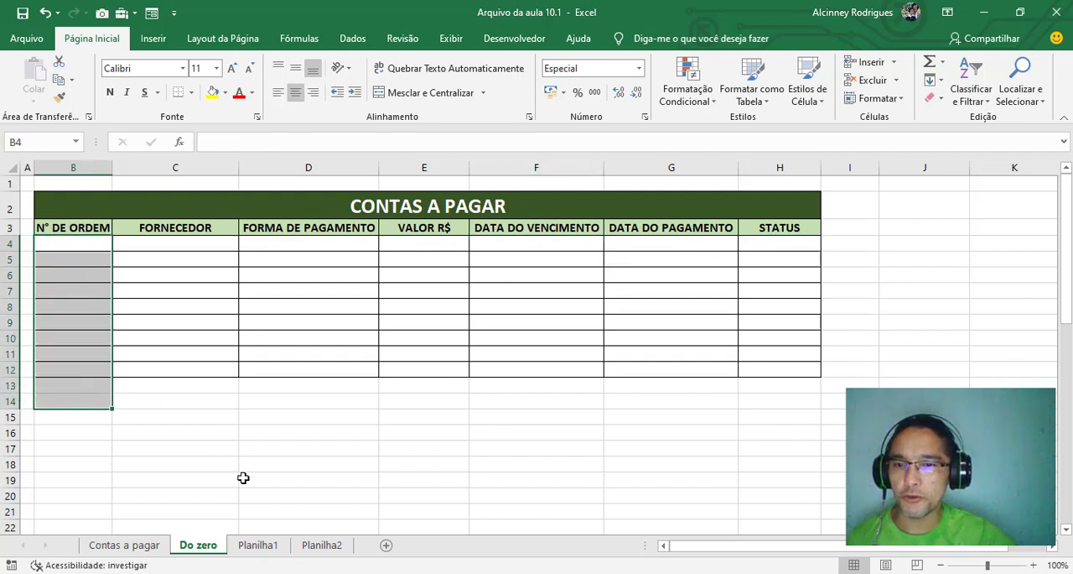
Look over the CONT.VALORES examples on the Planilha1 and Planilha2 sheets and return to the Do zero sheet
left_click(254, 545)
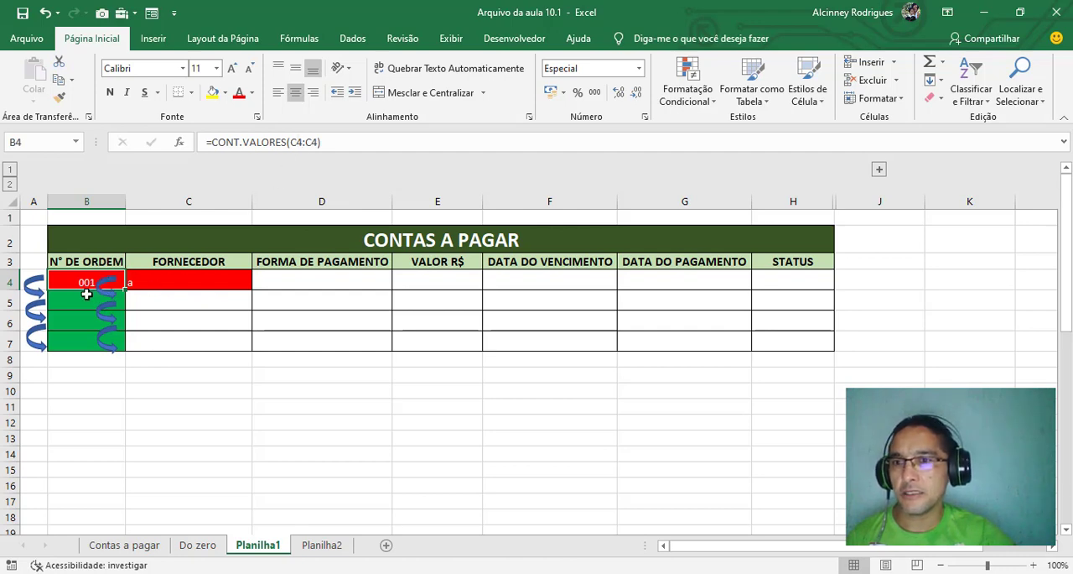
left_click(319, 547)
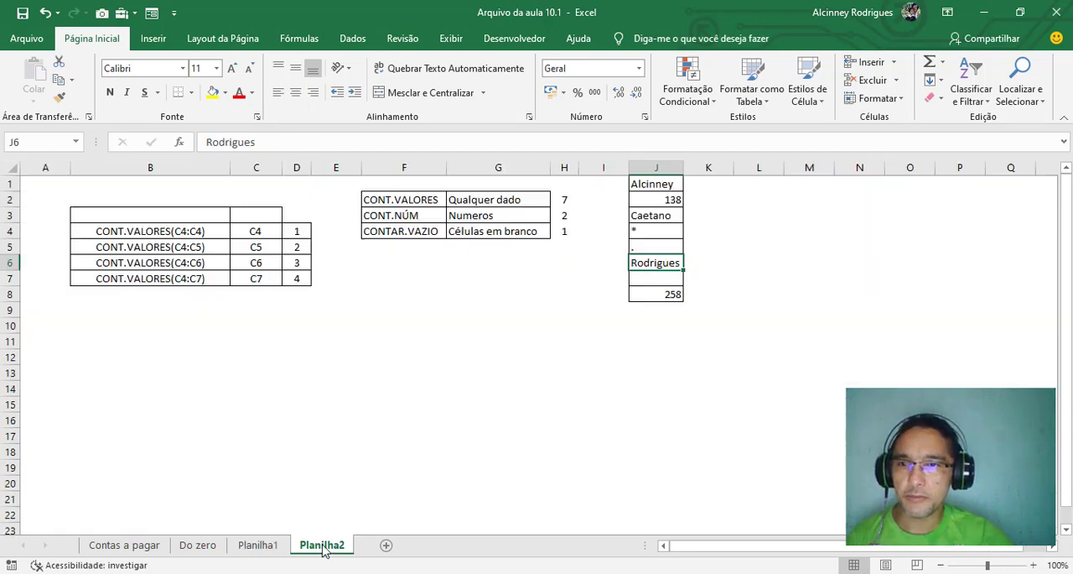
left_click(257, 545)
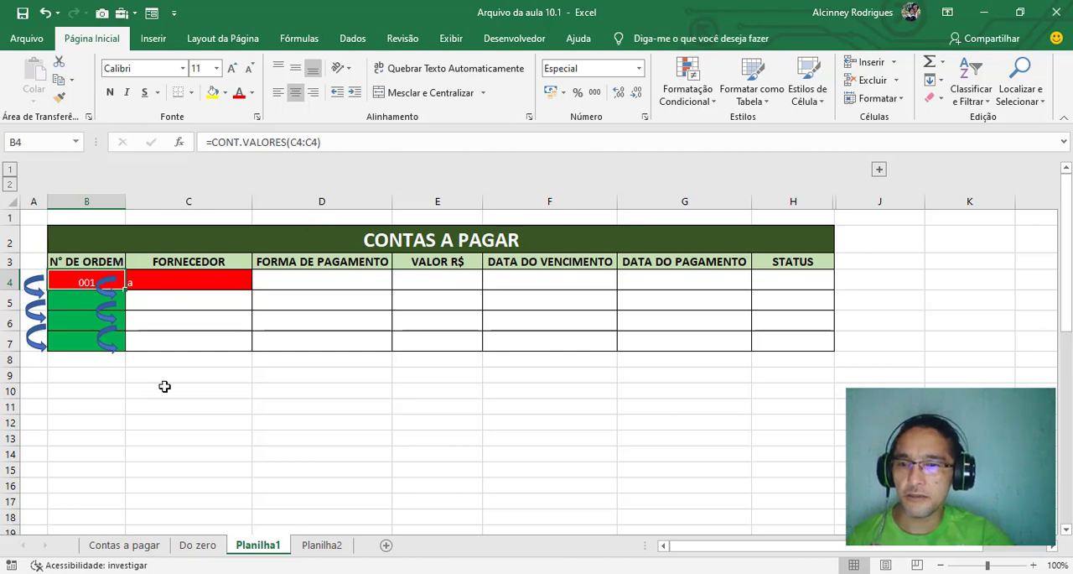
left_click(199, 545)
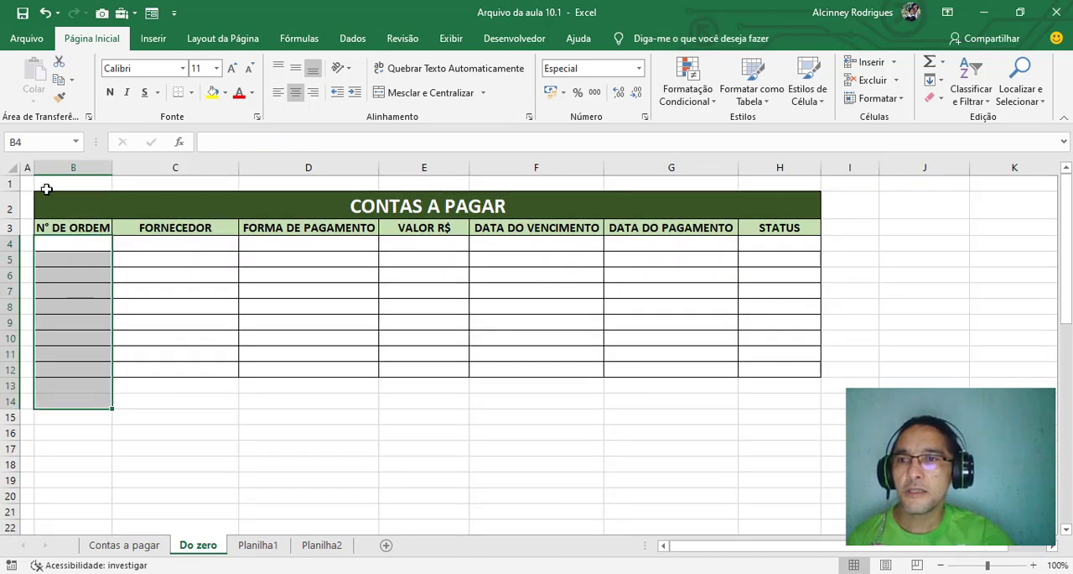
Remove all borders from the table body B4:H12, leaving only the title and header rows bordered
left_click(161, 341)
left_click_drag(62, 244, 780, 372)
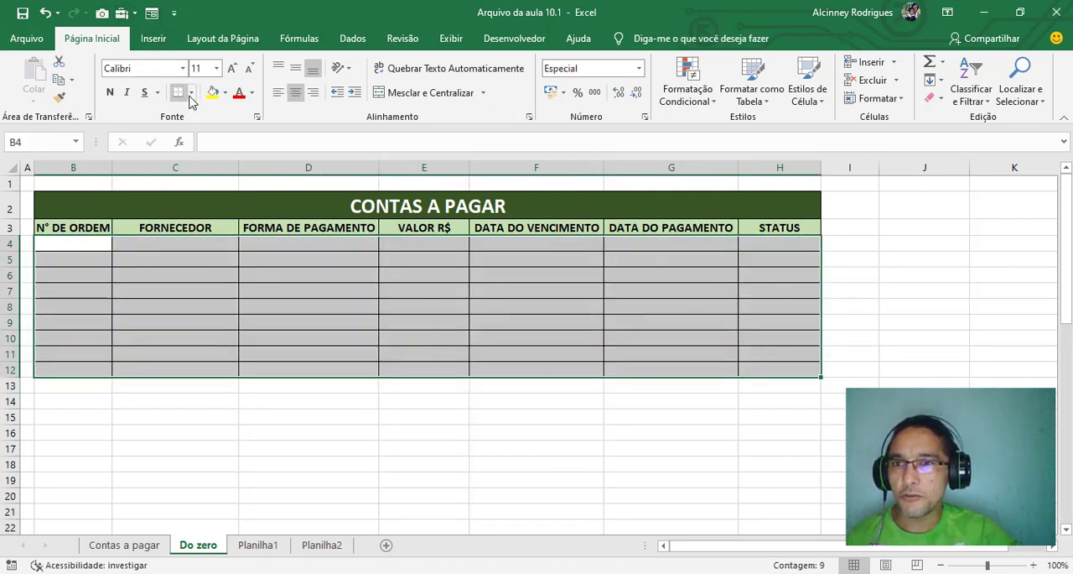
left_click(191, 93)
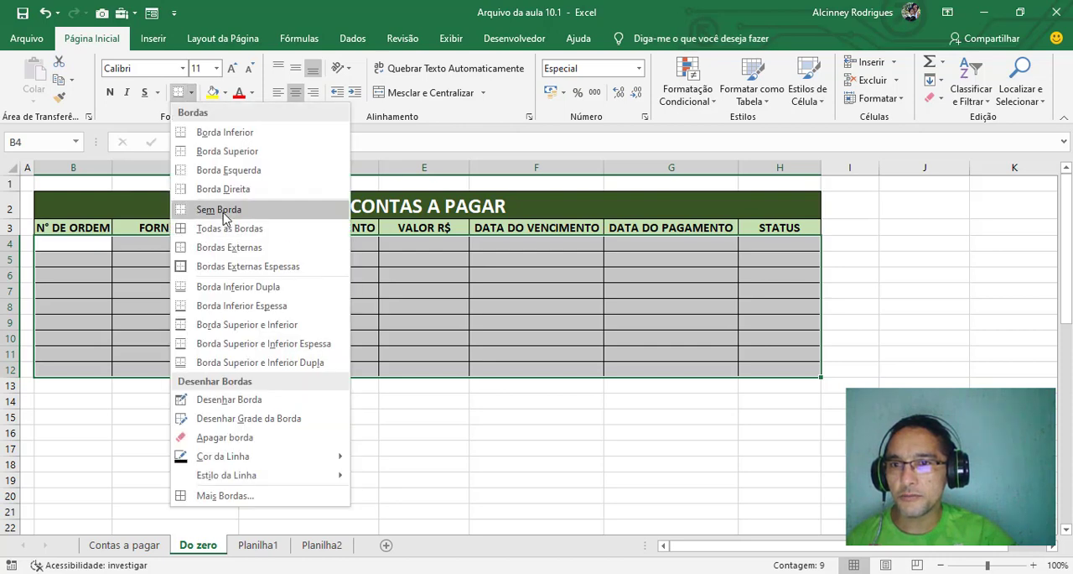
left_click(216, 209)
left_click(74, 245)
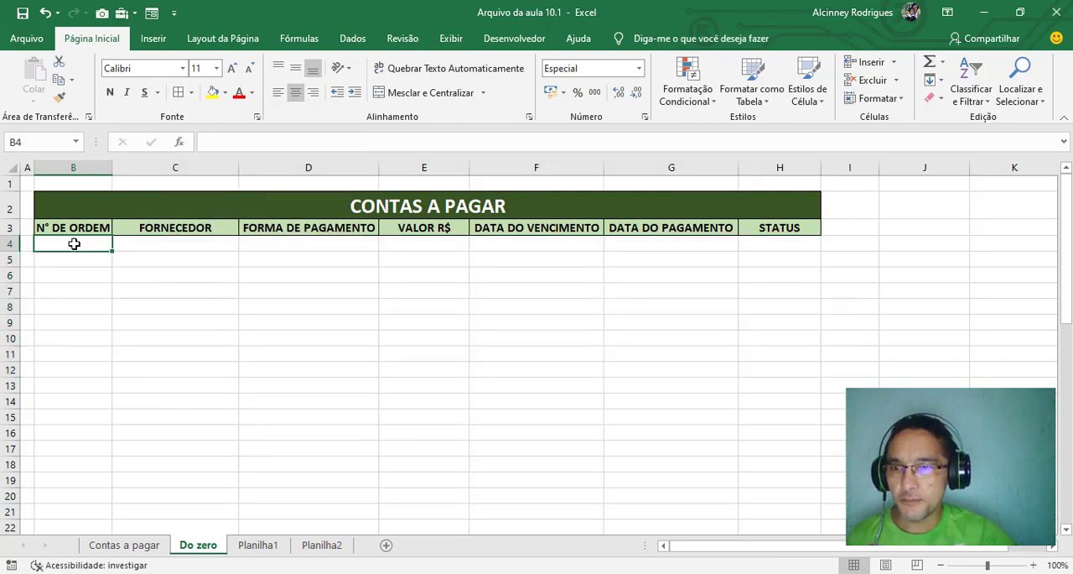
left_click_drag(74, 244, 61, 364)
left_click(100, 243)
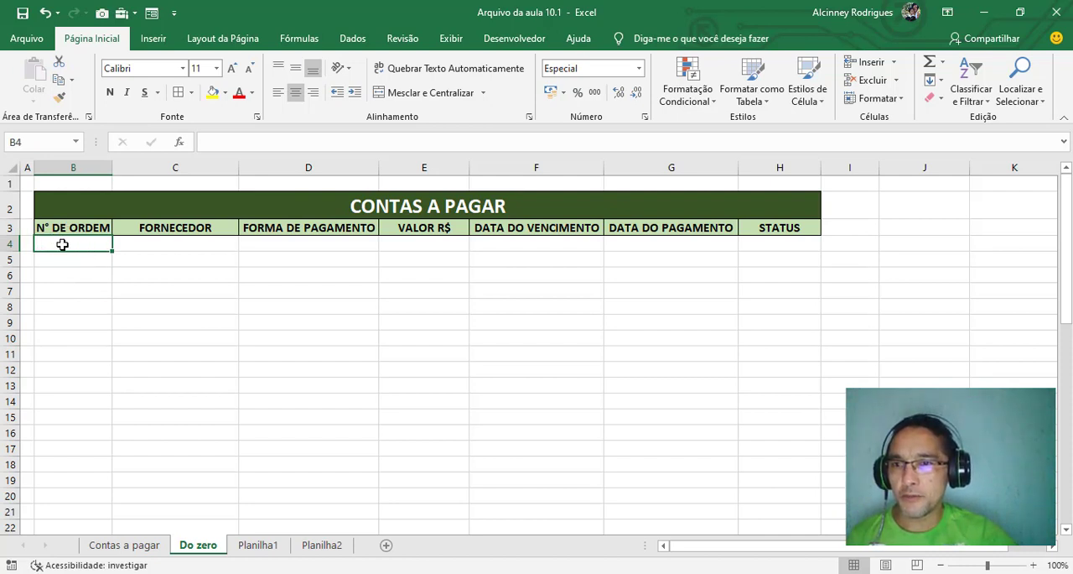
left_click_drag(110, 242, 195, 247)
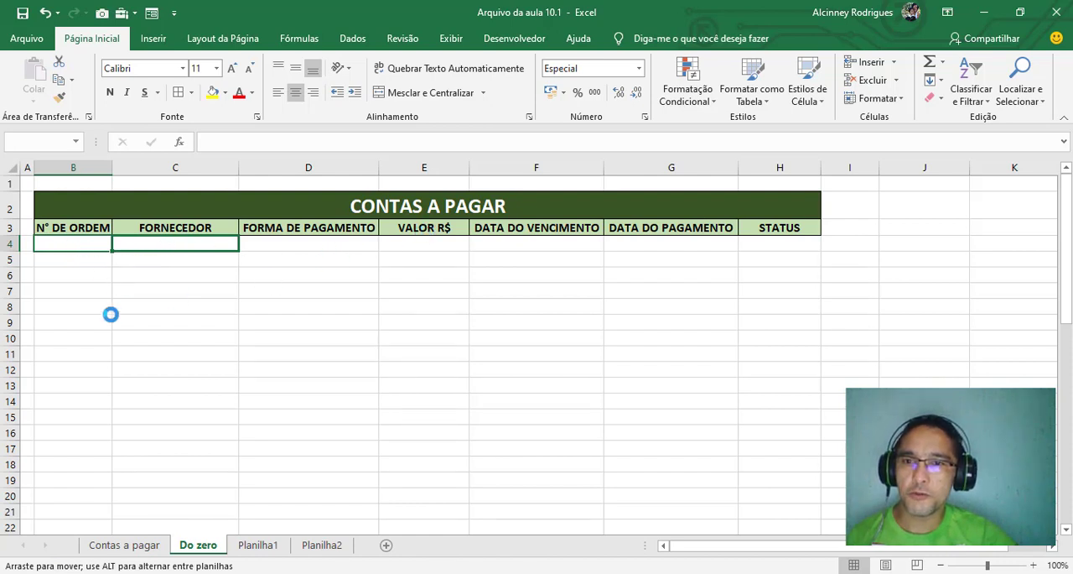
left_click_drag(81, 285, 84, 244)
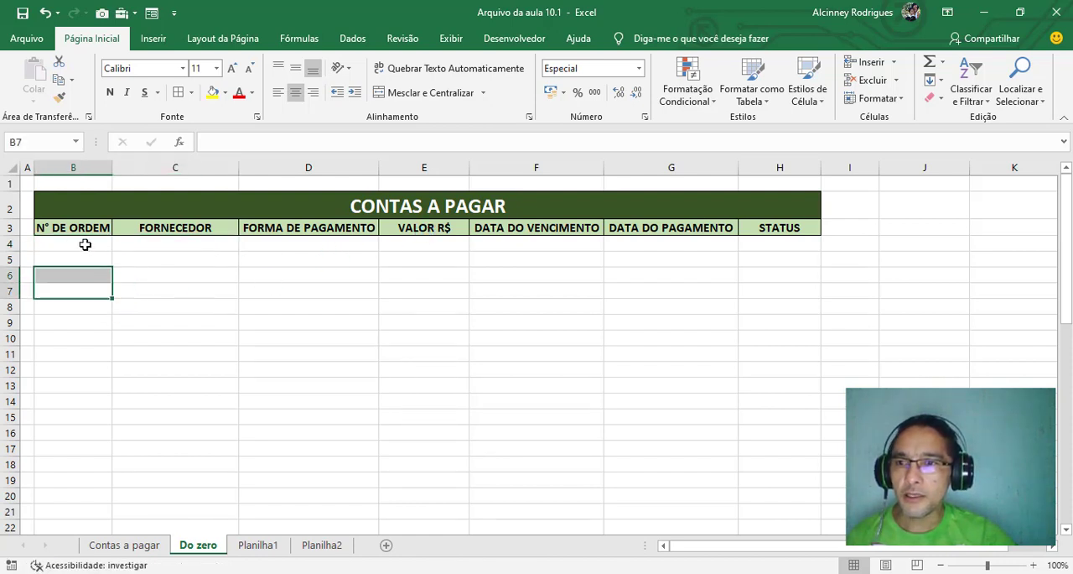
Enter the order number 1 manually in cell B4 and clear the cell again
left_click(84, 244)
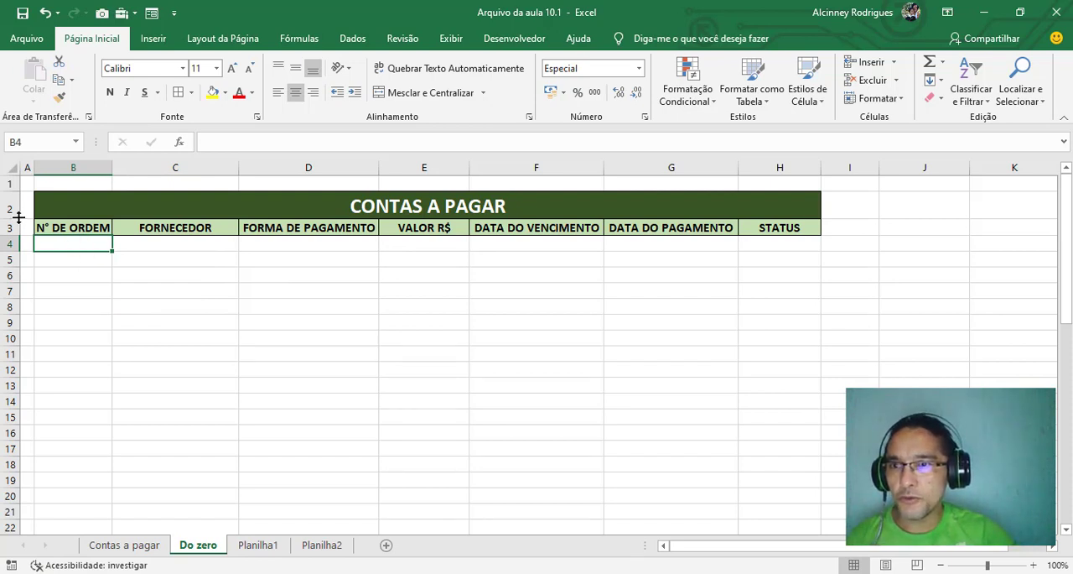
type("1")
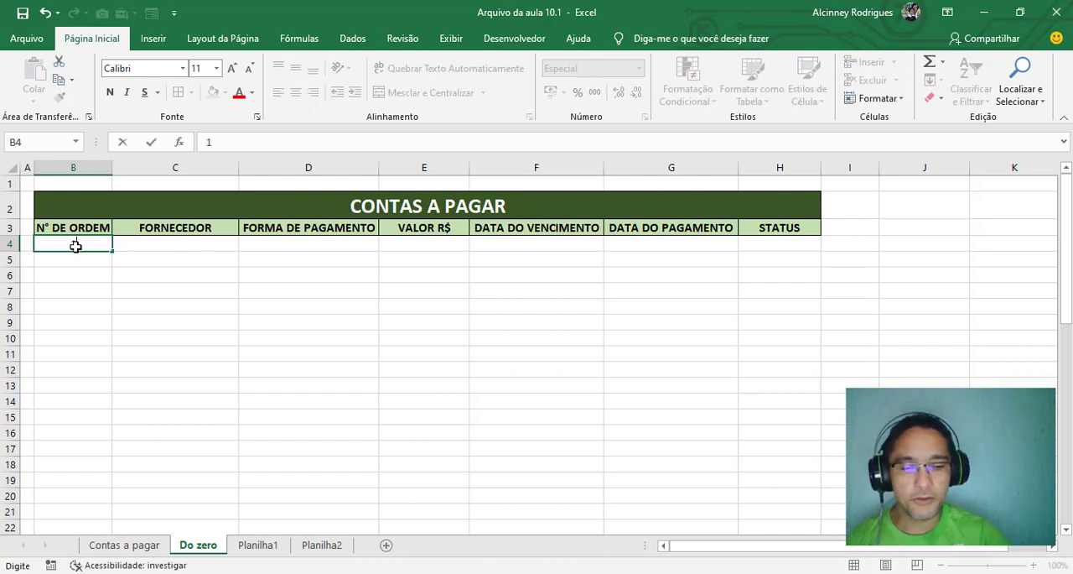
key("Return")
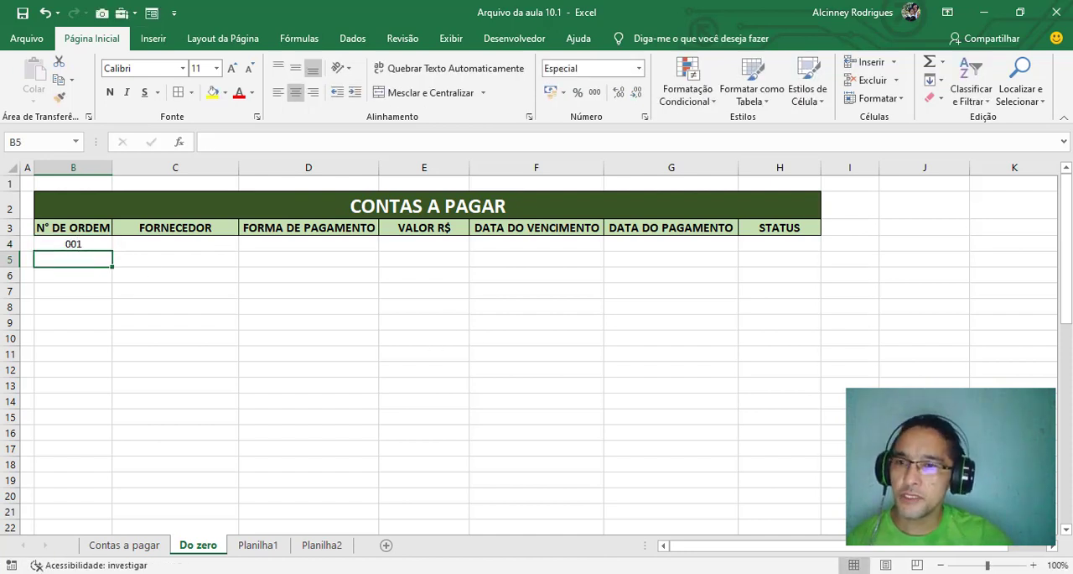
left_click(64, 244)
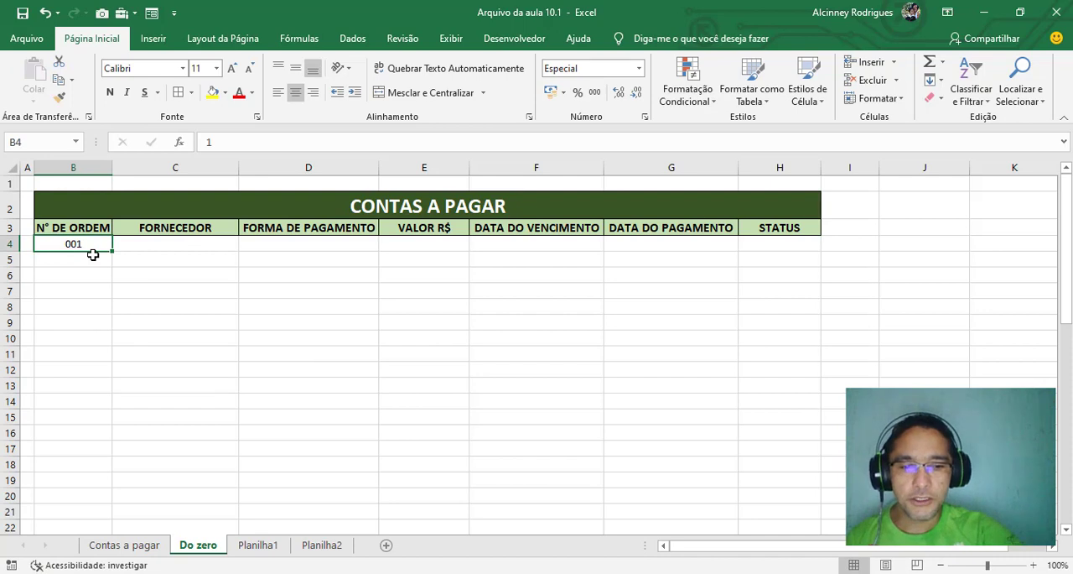
key("Delete")
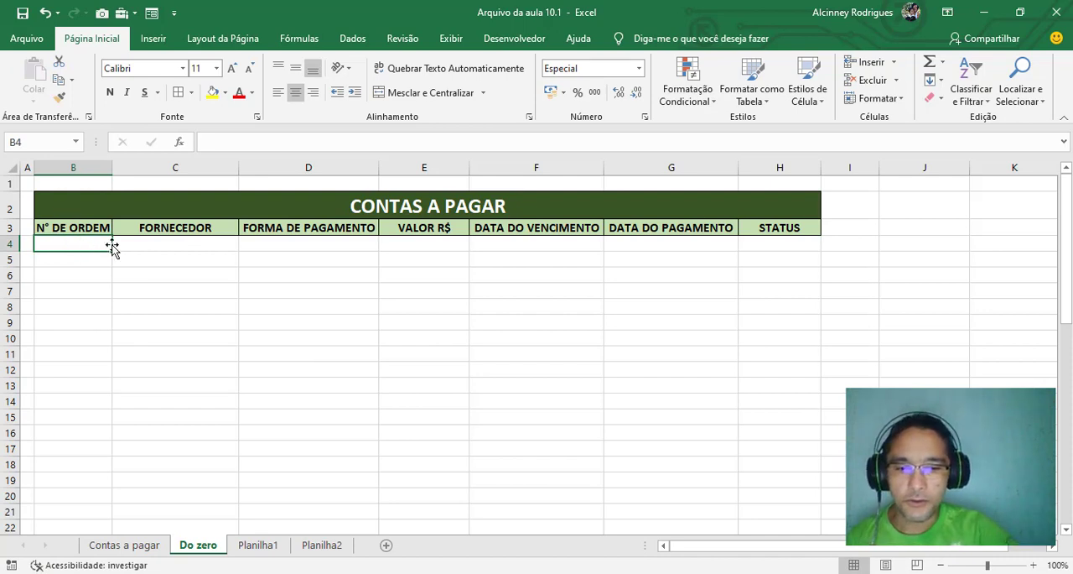
type("=co")
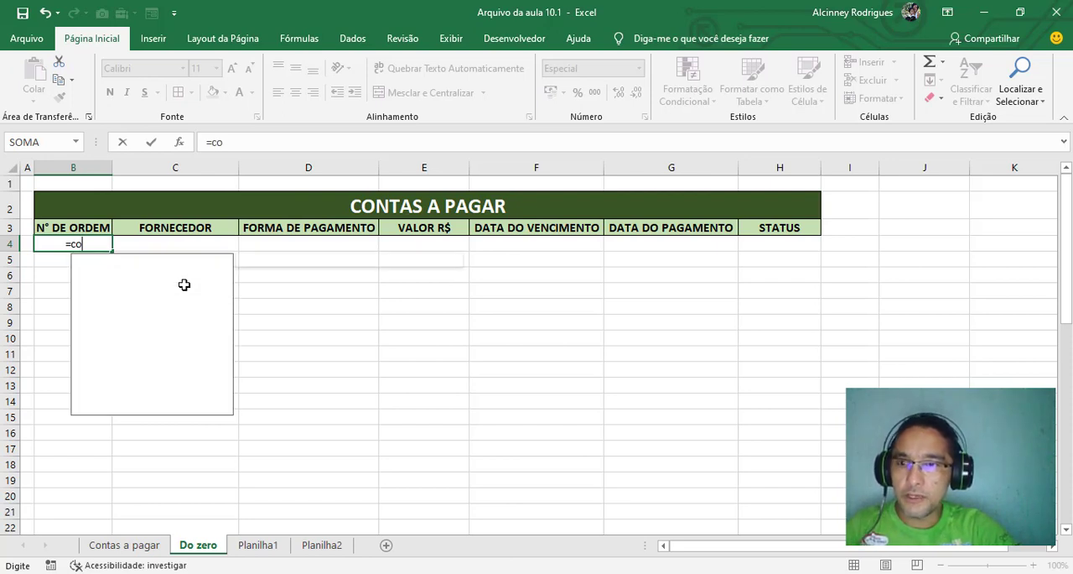
type("nt.valores")
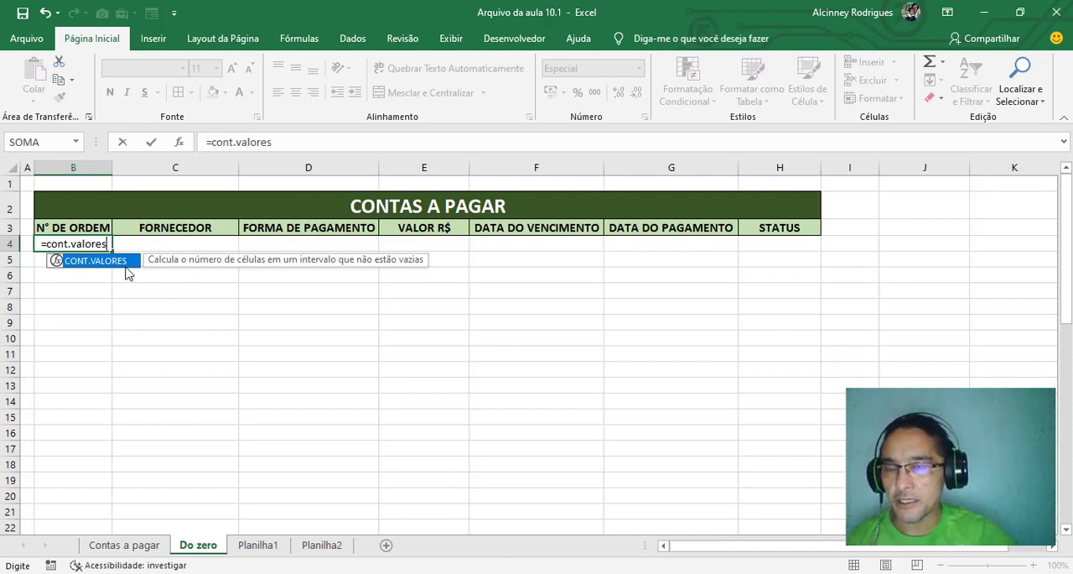
key("BackSpace")
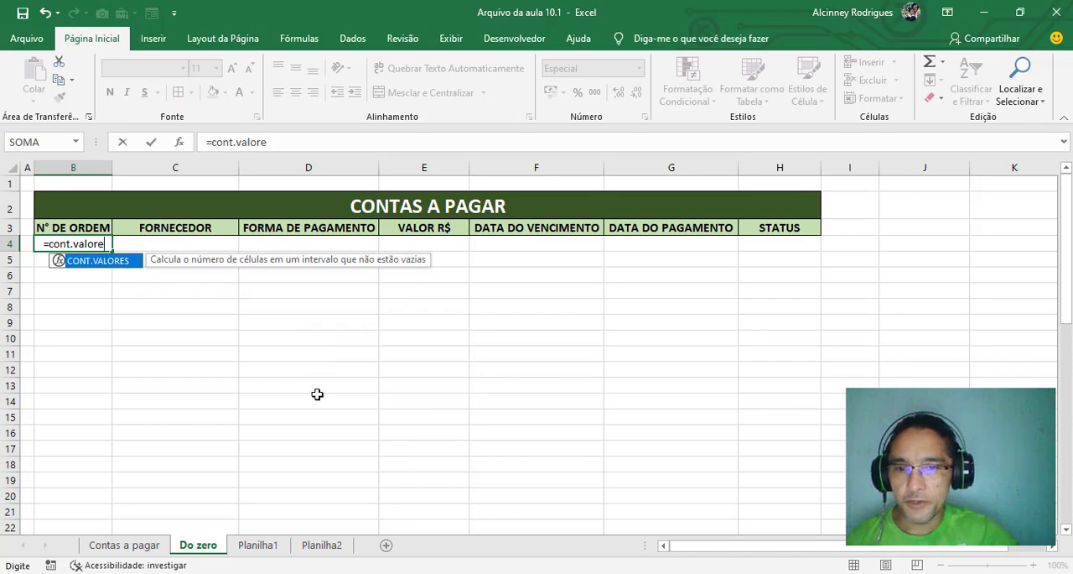
Compare the descriptions of CONT.VALORES, CONT.NÚM and CONTAR.VAZIO in the function table on the Planilha2 sheet
left_click(329, 546)
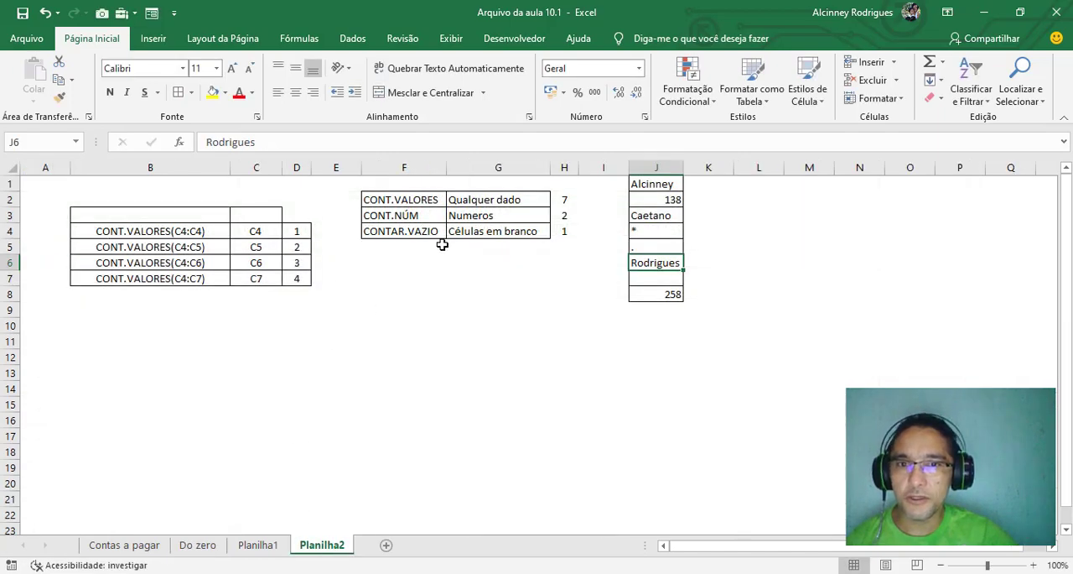
left_click(421, 197)
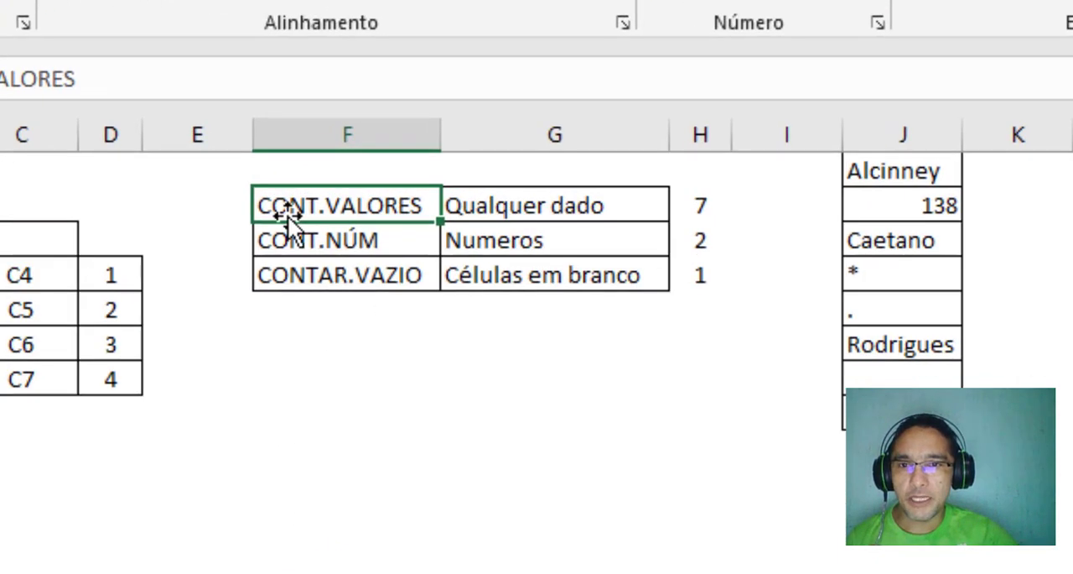
left_click_drag(389, 200, 387, 186)
left_click(319, 242)
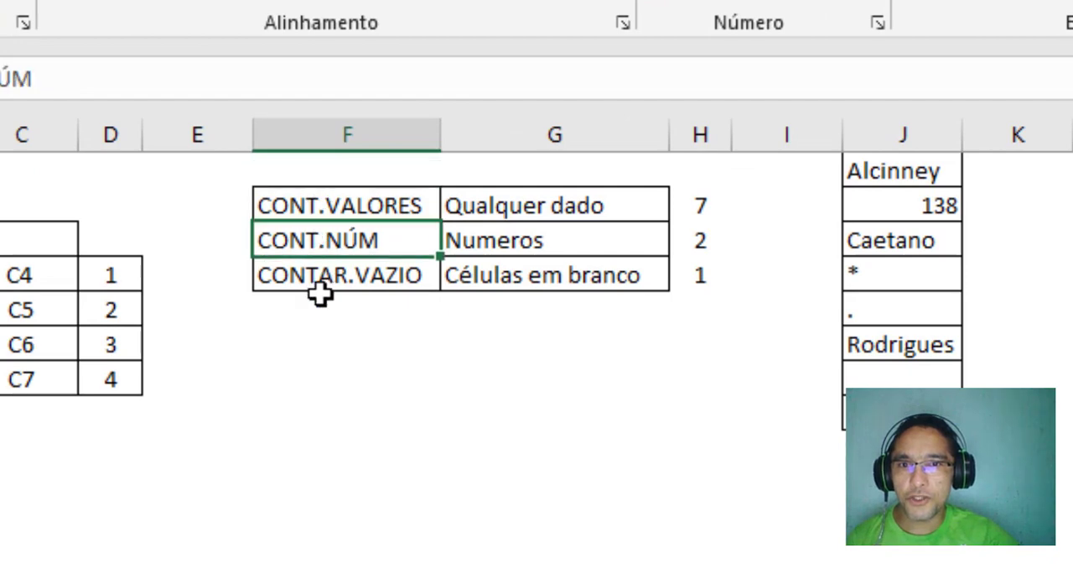
left_click(356, 282)
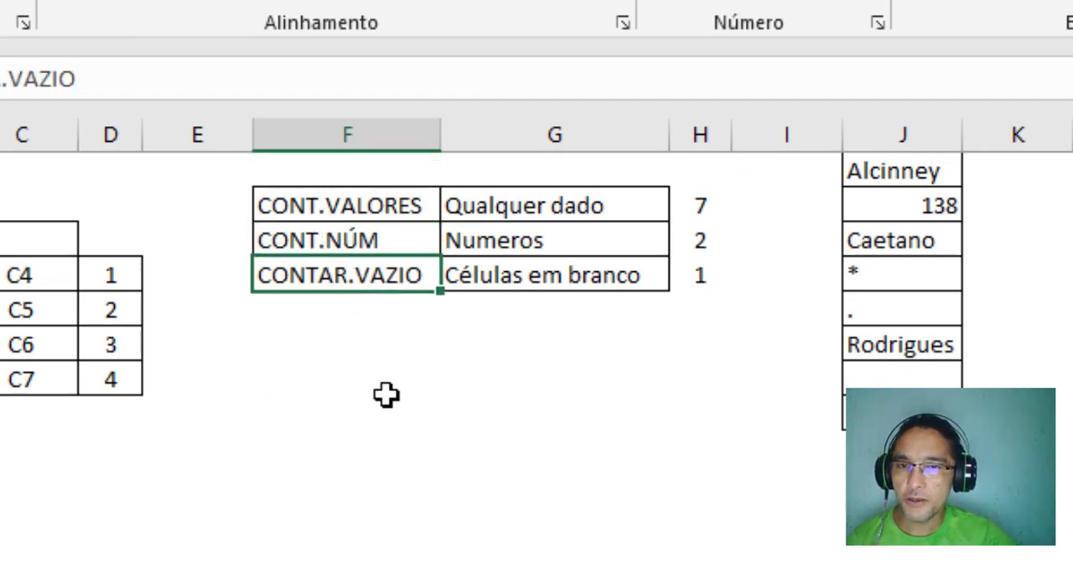
left_click(319, 211)
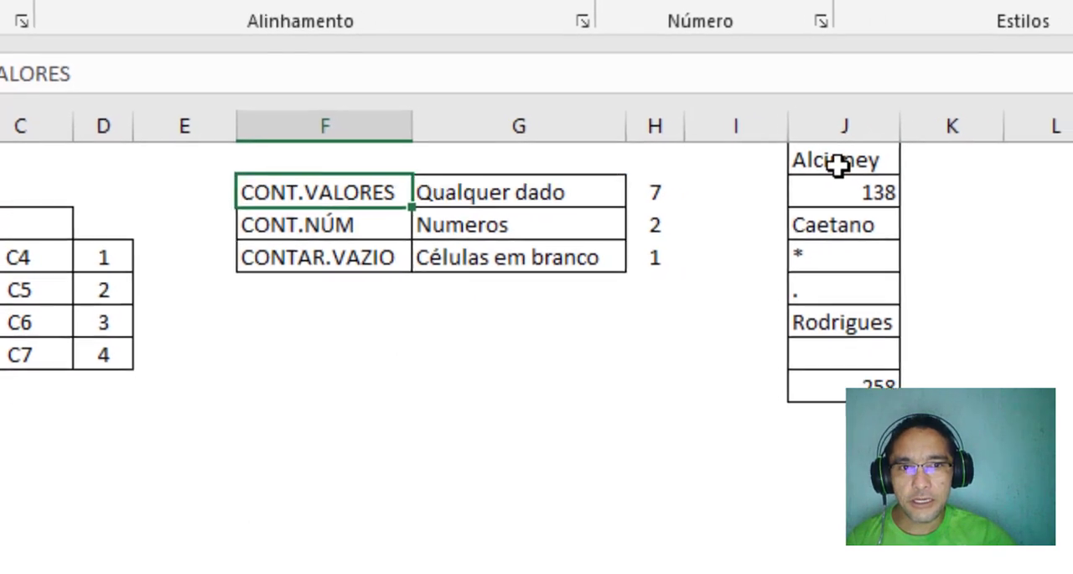
Compare the CONT.VALORES entry and its description with the sample data list in column J
left_click_drag(837, 164, 838, 383)
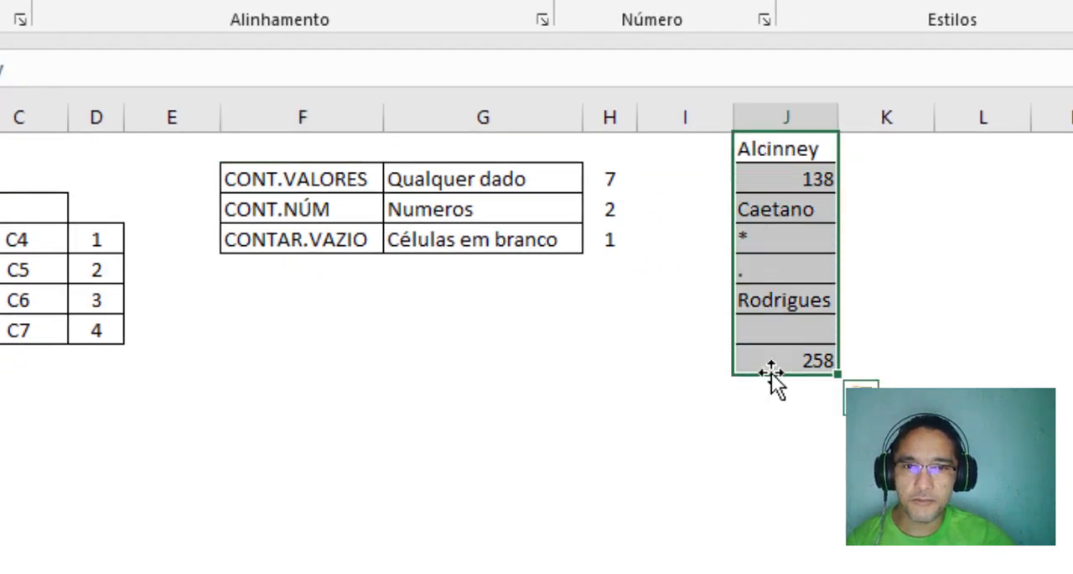
left_click(616, 367)
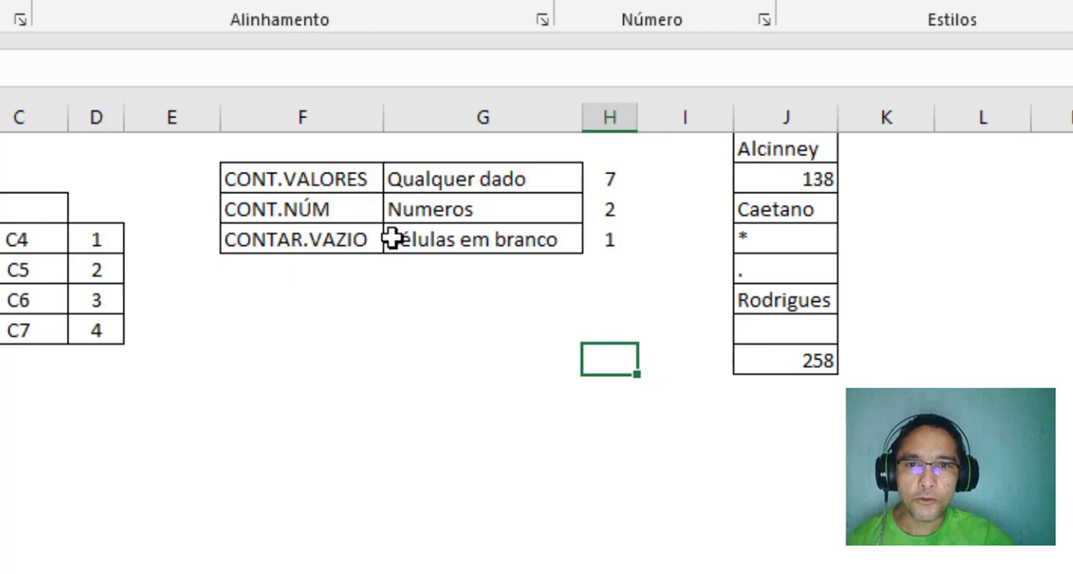
left_click(351, 174)
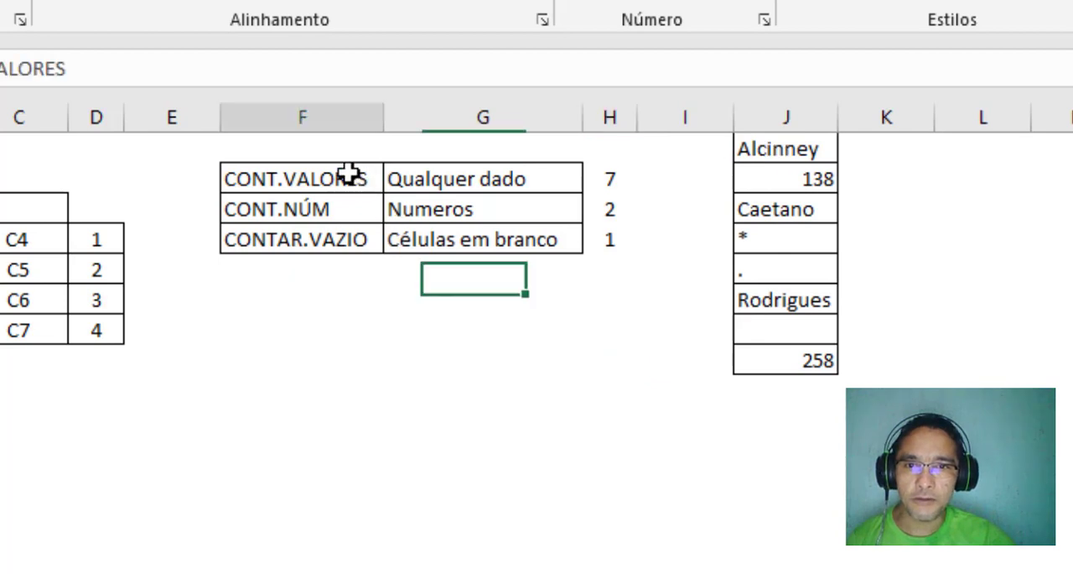
left_click(805, 179)
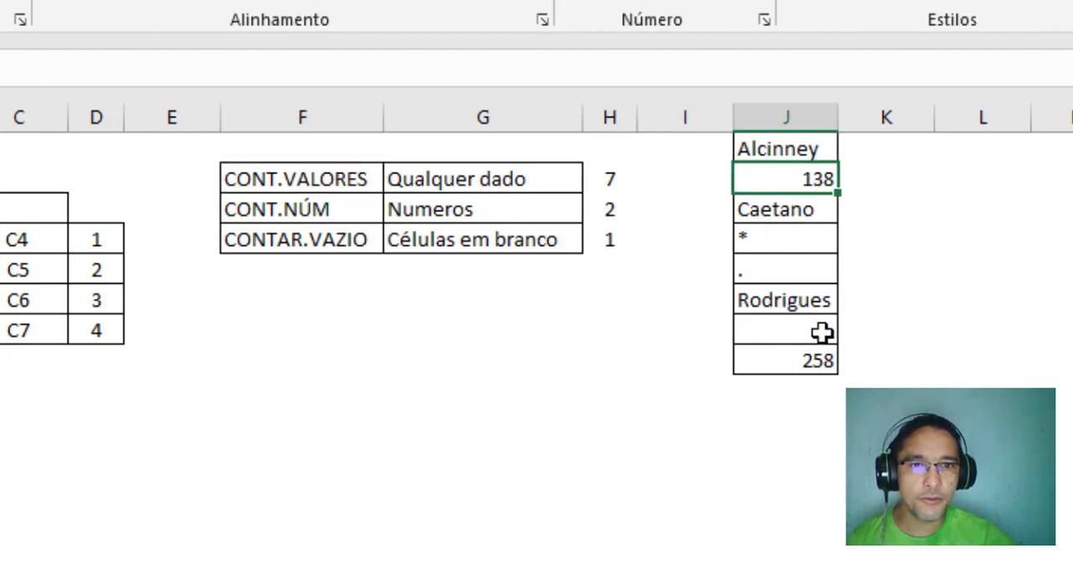
left_click(770, 149)
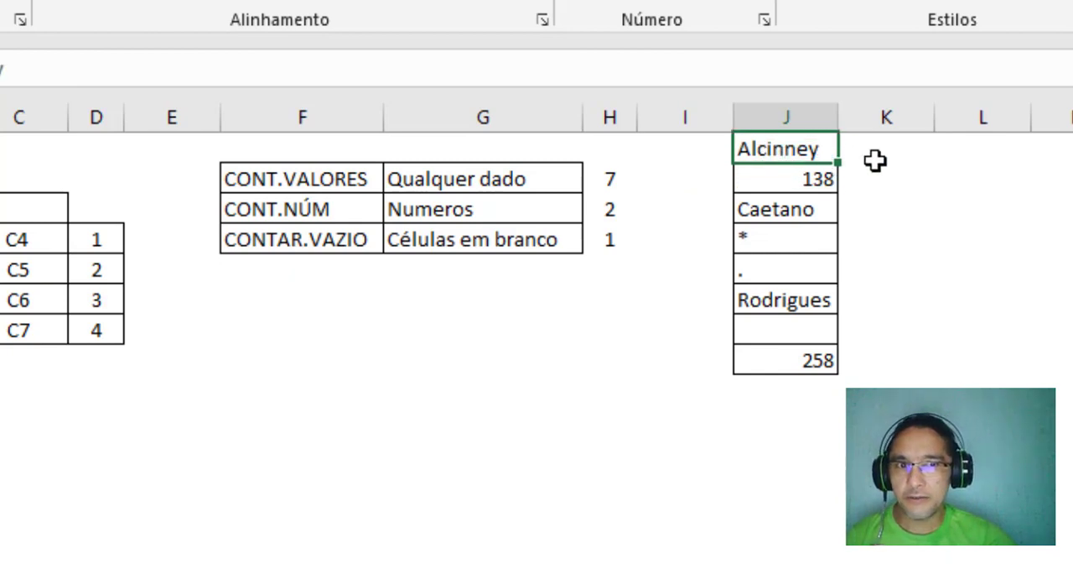
left_click(880, 153)
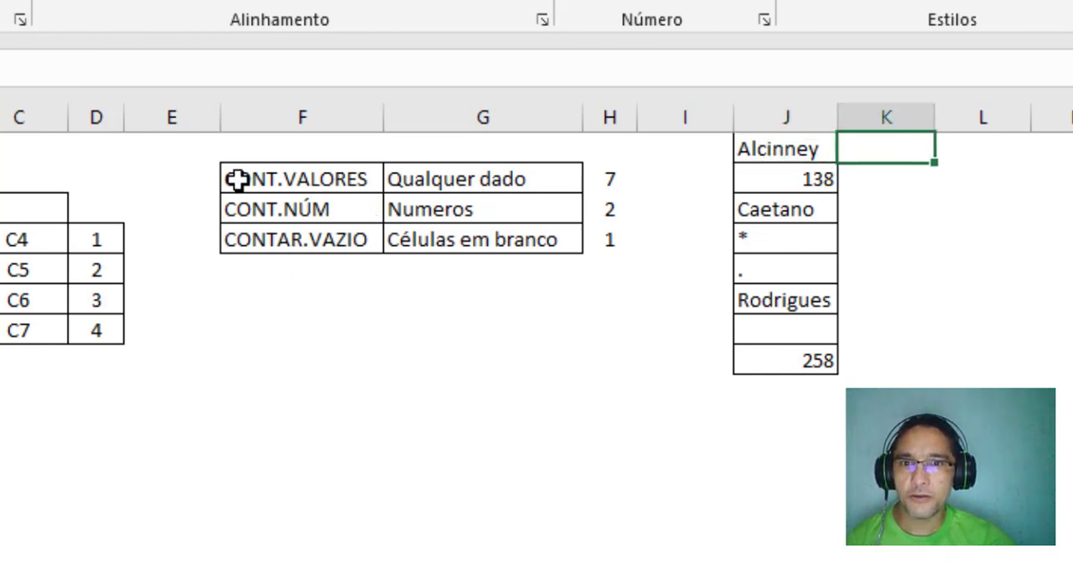
left_click(288, 178)
left_click(517, 178)
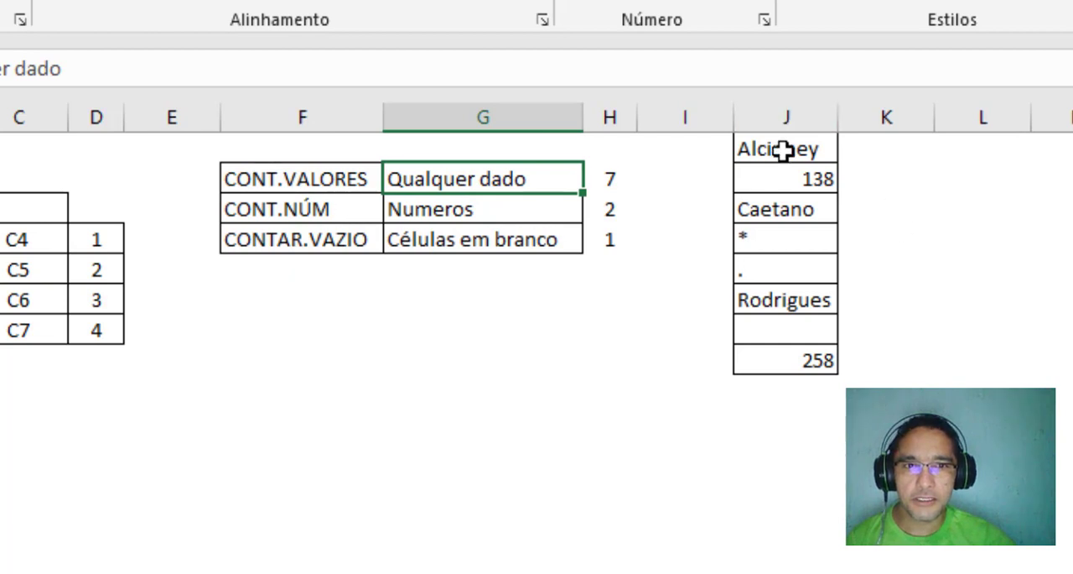
Examine the text, number, symbol and blank cells of the column J sample list as arguments for CONT.VALORES
left_click_drag(782, 151, 786, 371)
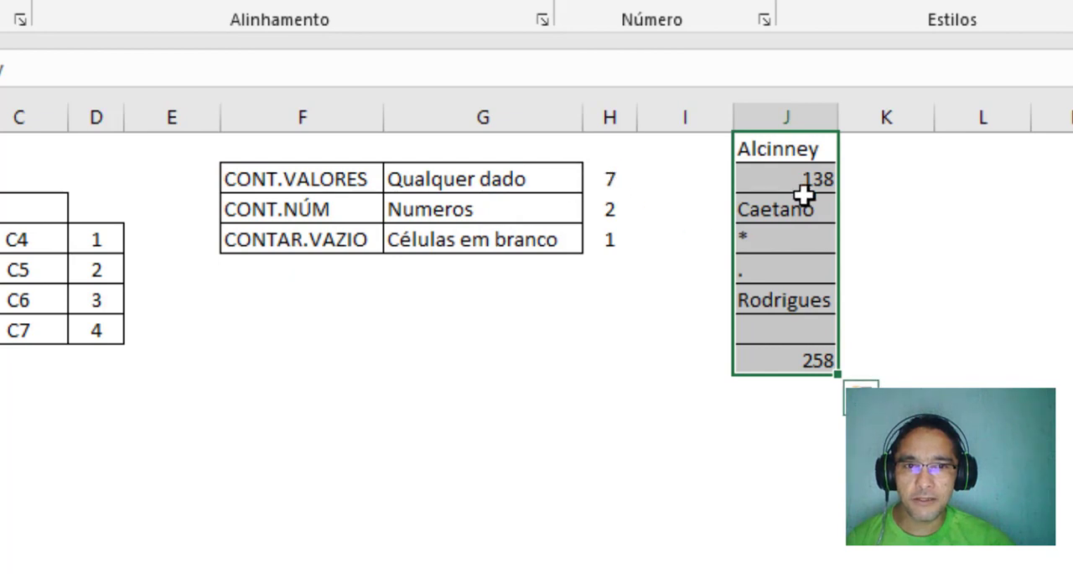
left_click(796, 149)
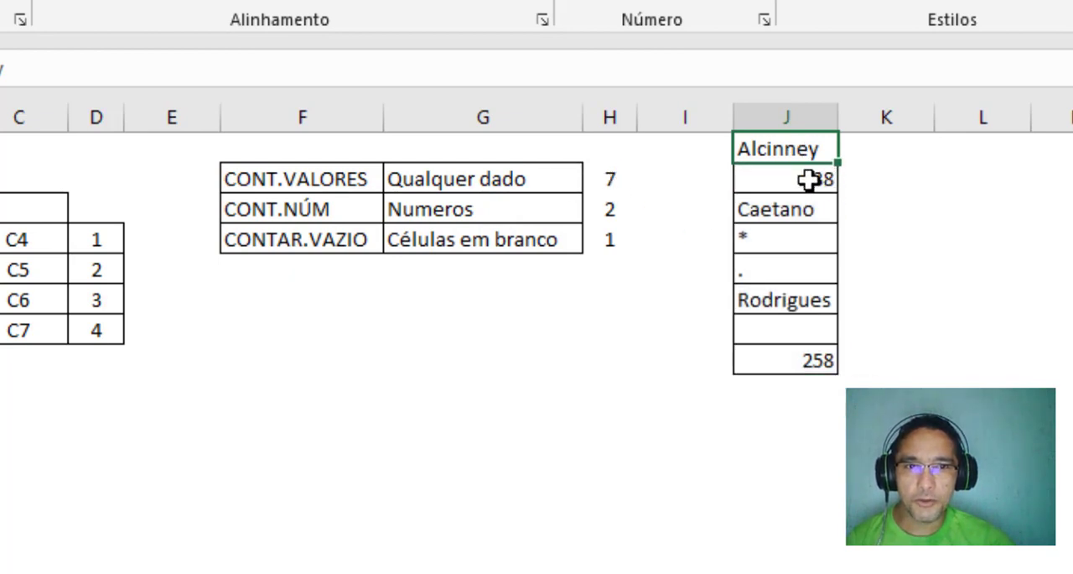
left_click(807, 178)
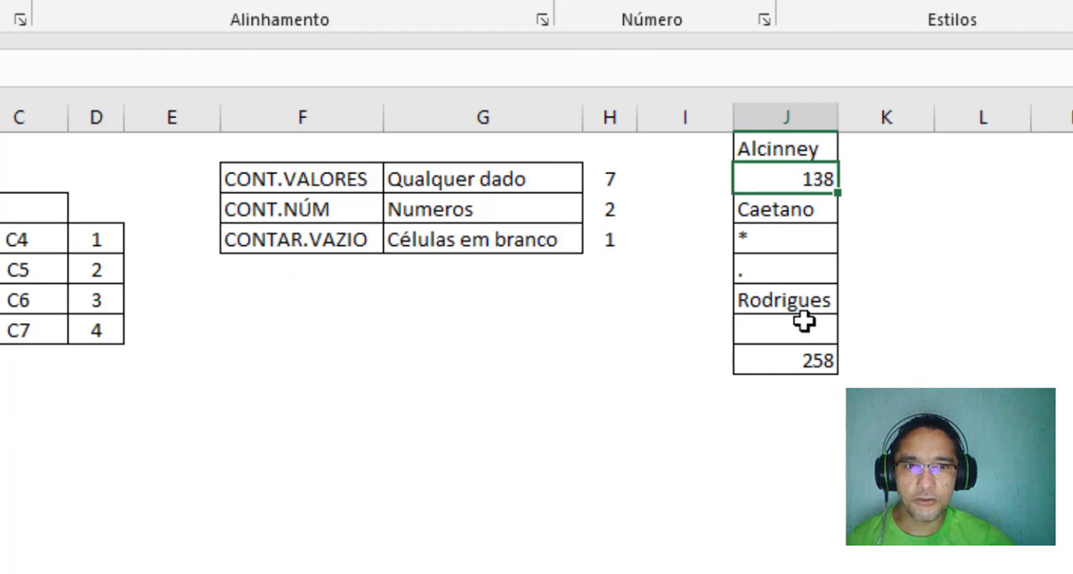
left_click(793, 210)
left_click(780, 242)
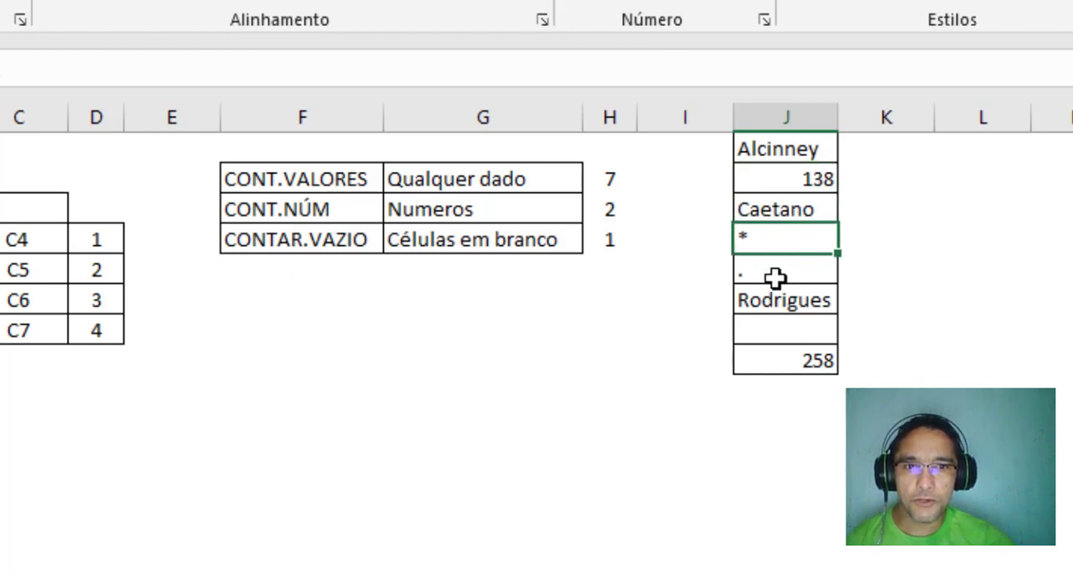
left_click(771, 268)
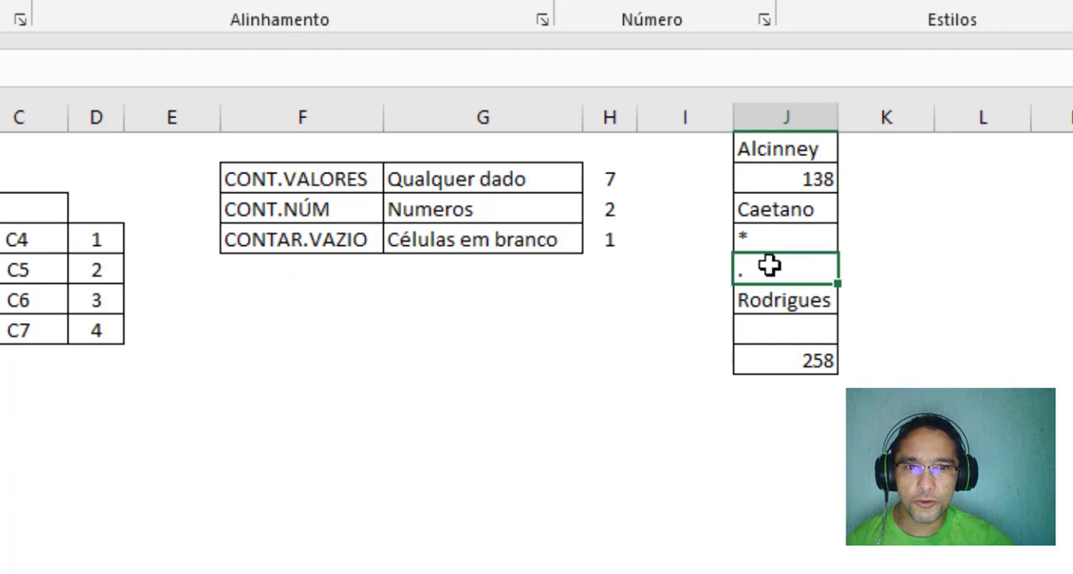
left_click_drag(772, 146, 766, 354)
left_click(791, 336)
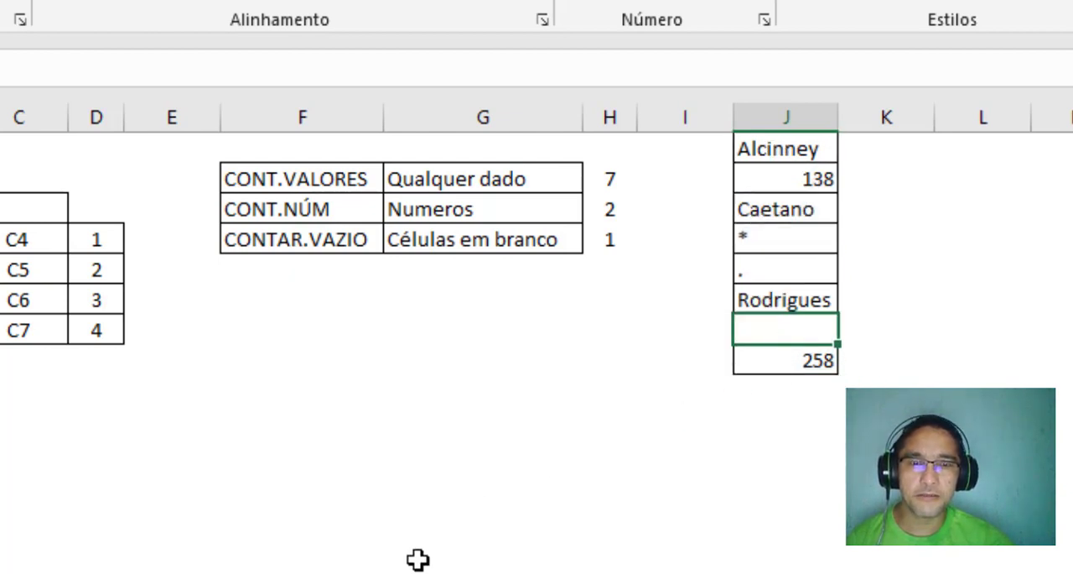
left_click_drag(804, 142, 790, 365)
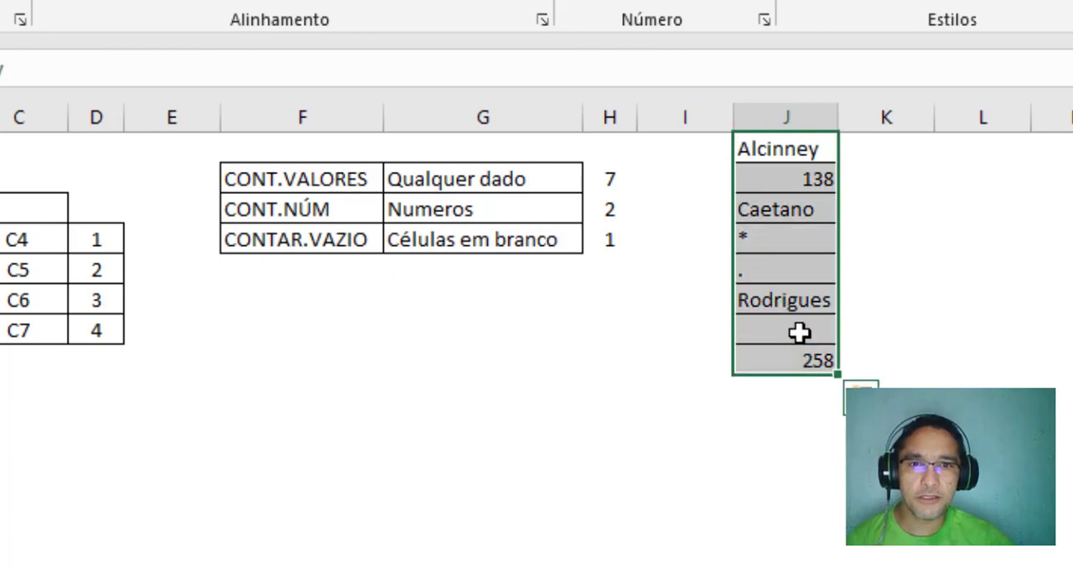
Match the CONT.NÚM and CONTAR.VAZIO functions to the number cells and the blank cell in column J
left_click(305, 213)
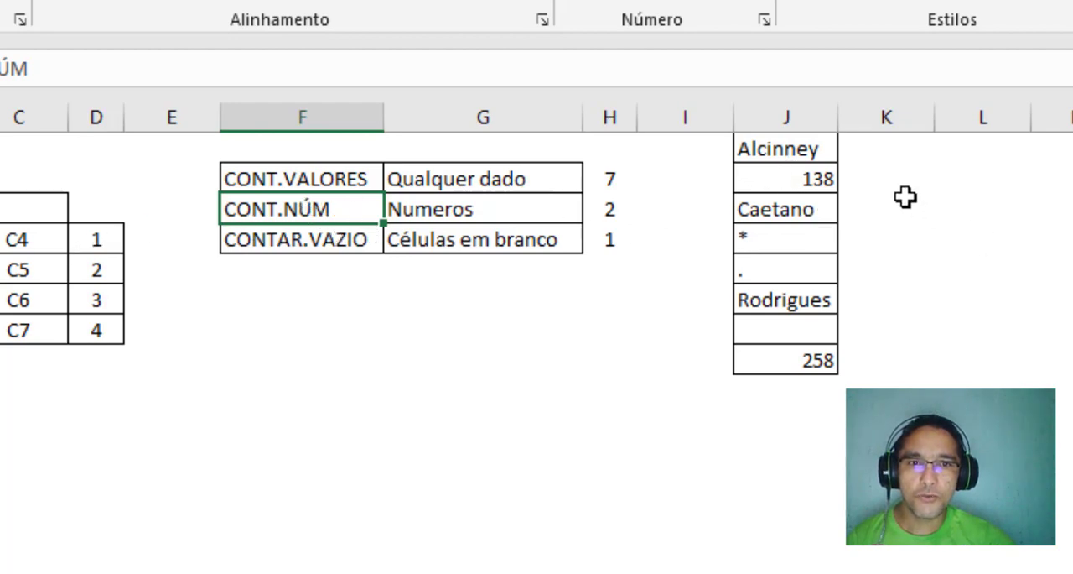
left_click(825, 179)
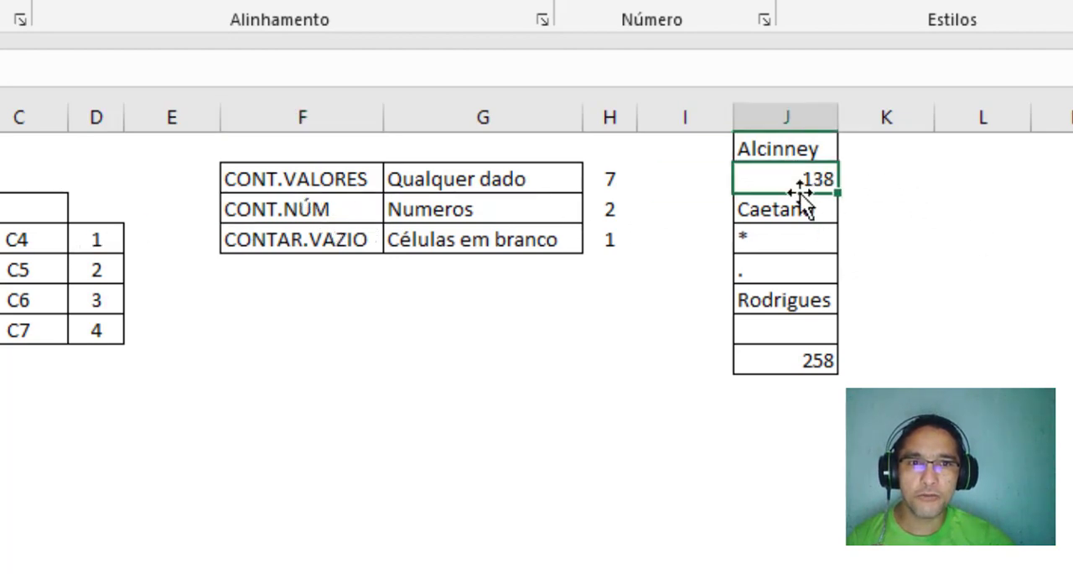
left_click(819, 358)
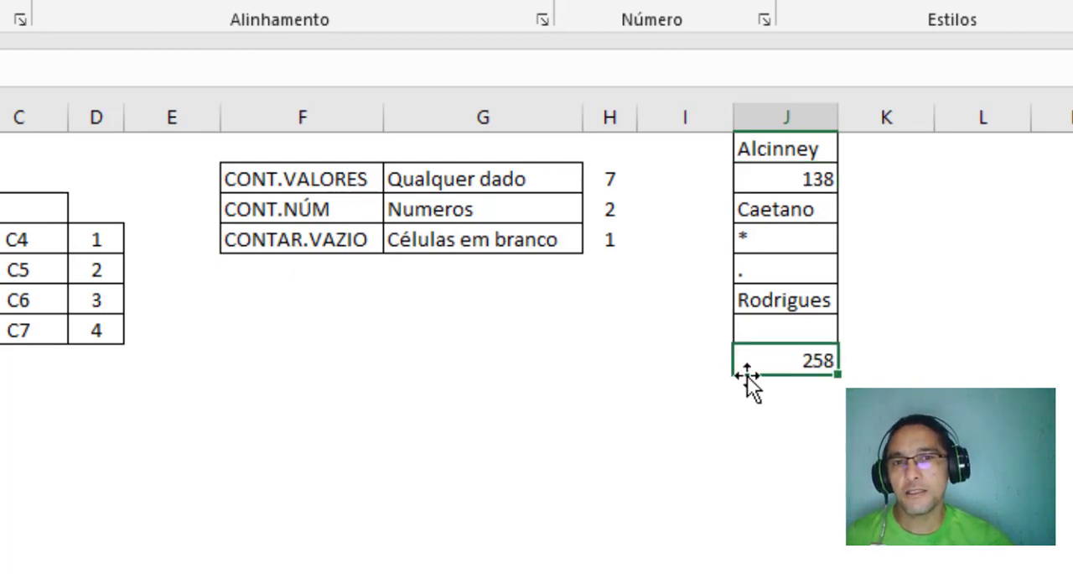
left_click(321, 179)
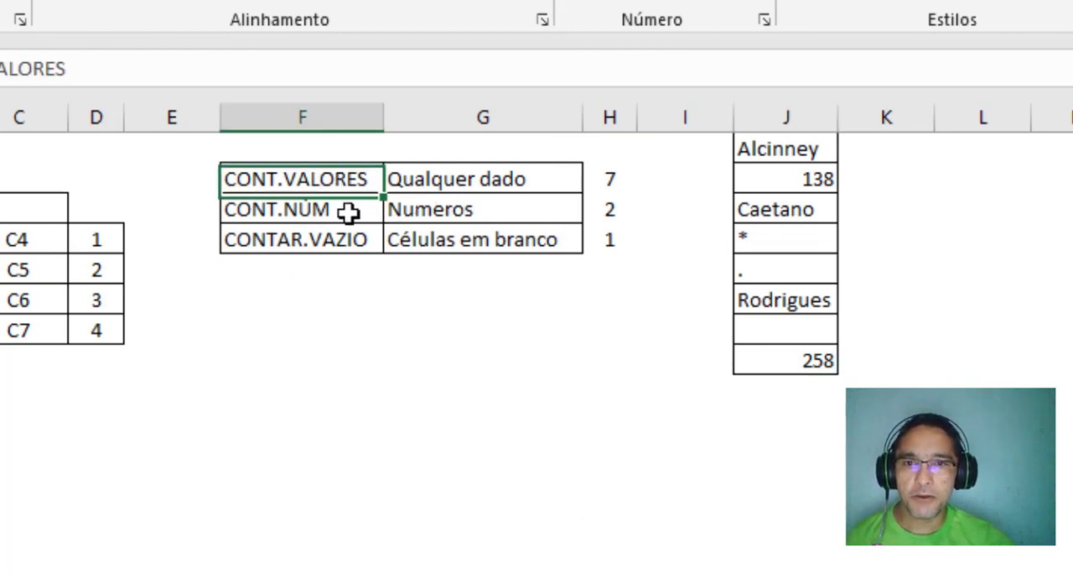
left_click(348, 213)
left_click(356, 236)
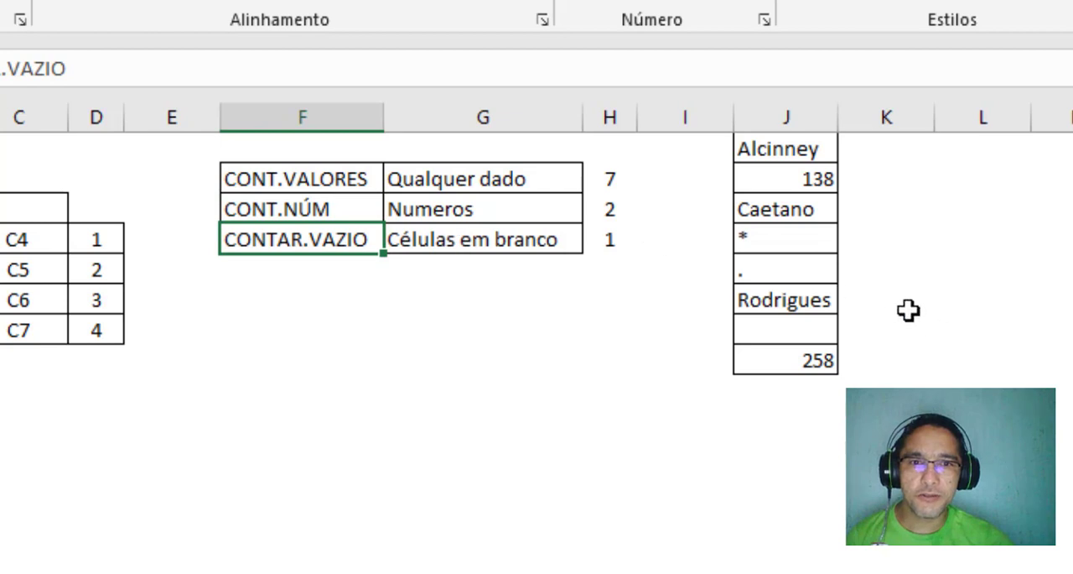
left_click(798, 329)
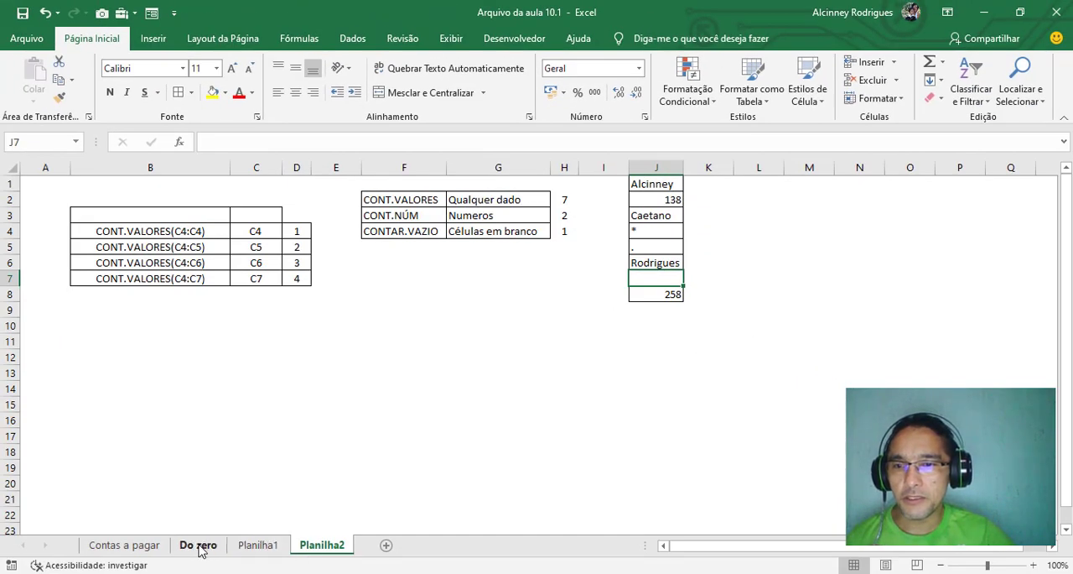
On the Do zero sheet, replace the formula in cell B4 with =CONT.VALORES(C4)
left_click(198, 545)
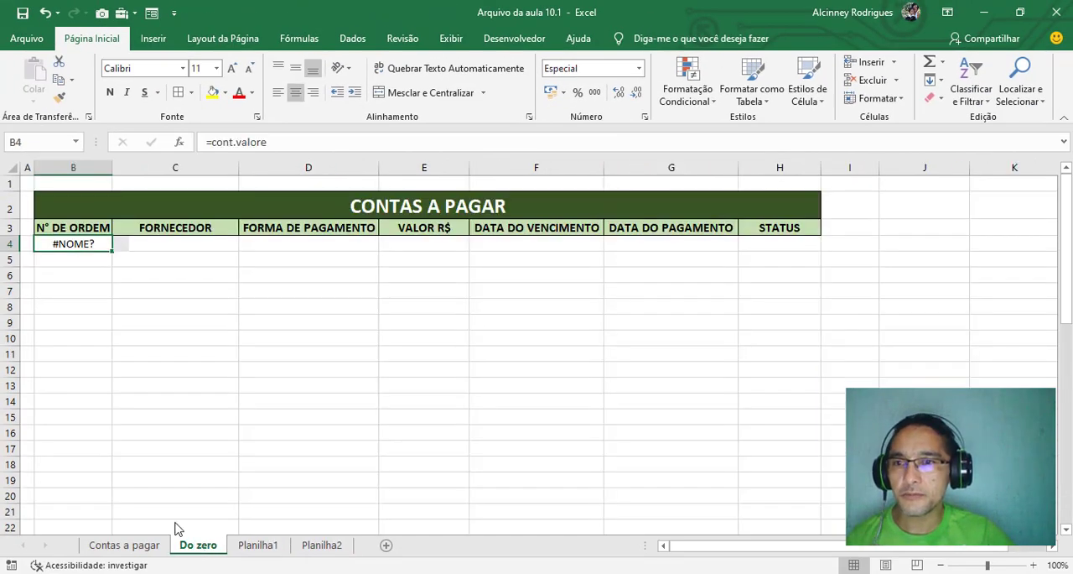
left_click_drag(84, 369, 84, 354)
left_click(79, 244)
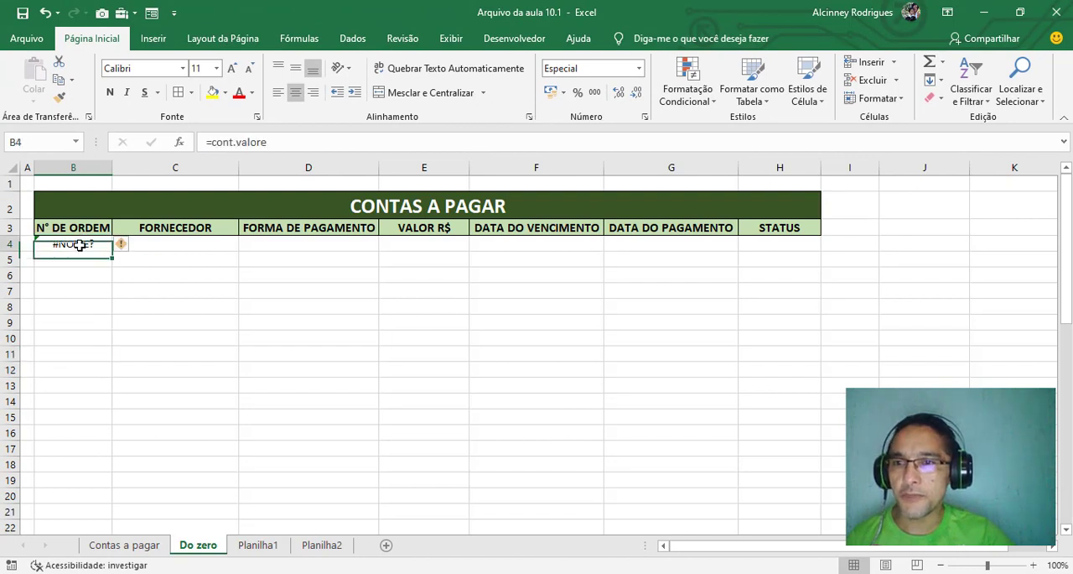
type("=con")
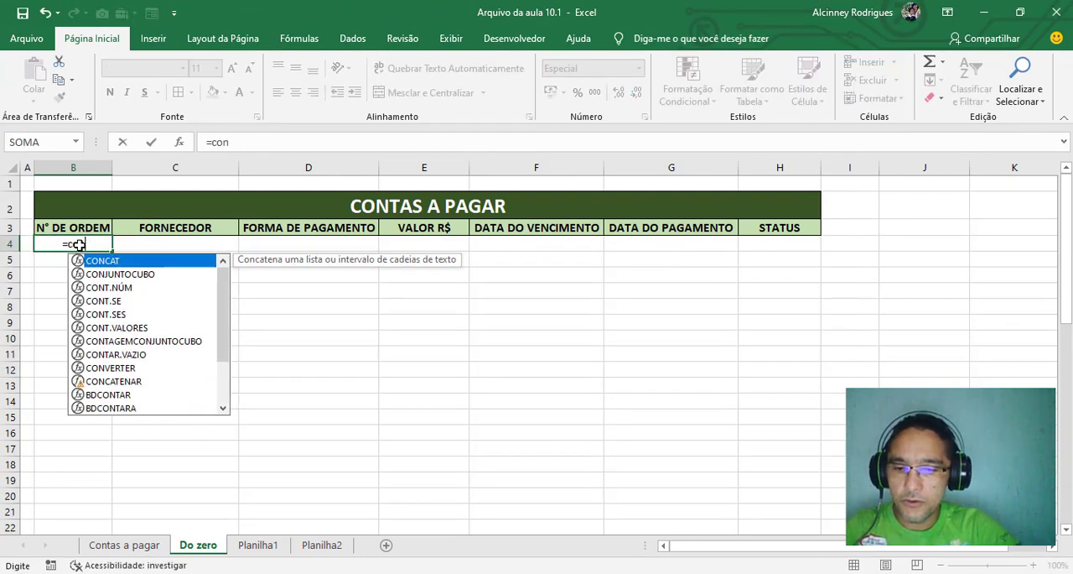
type("t.valores")
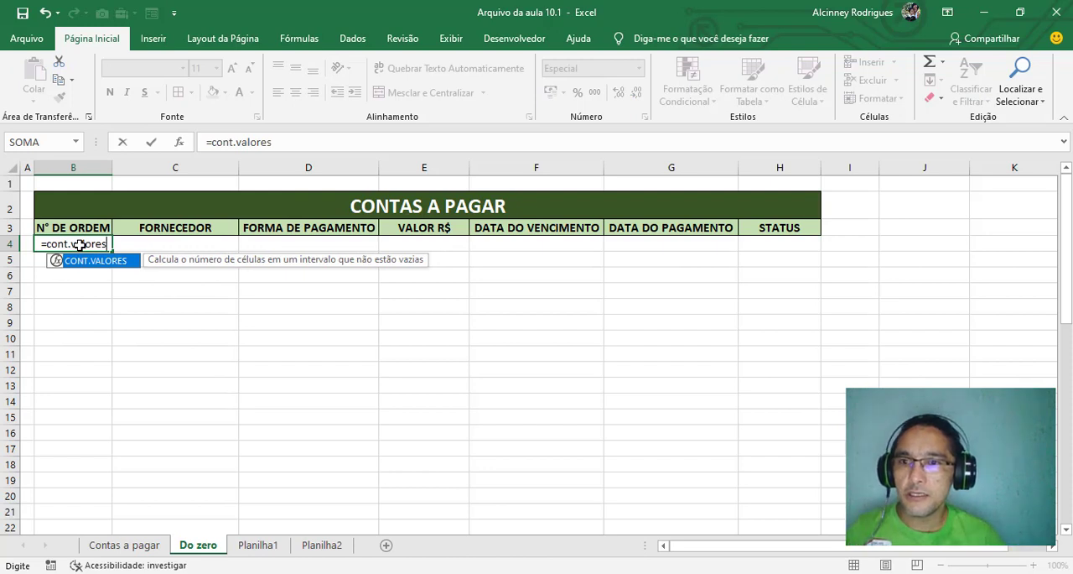
key("Tab")
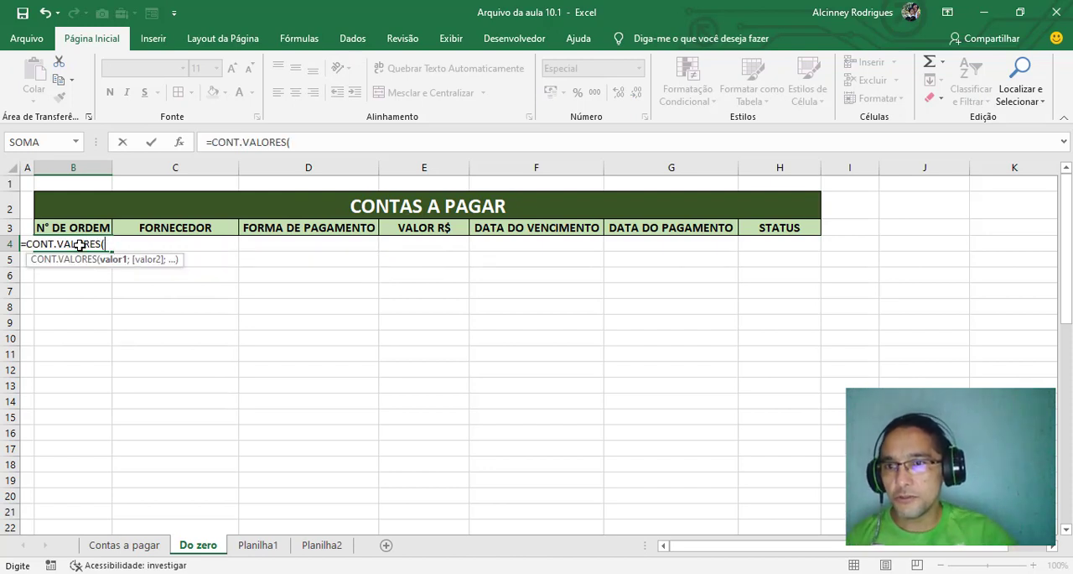
left_click(184, 242)
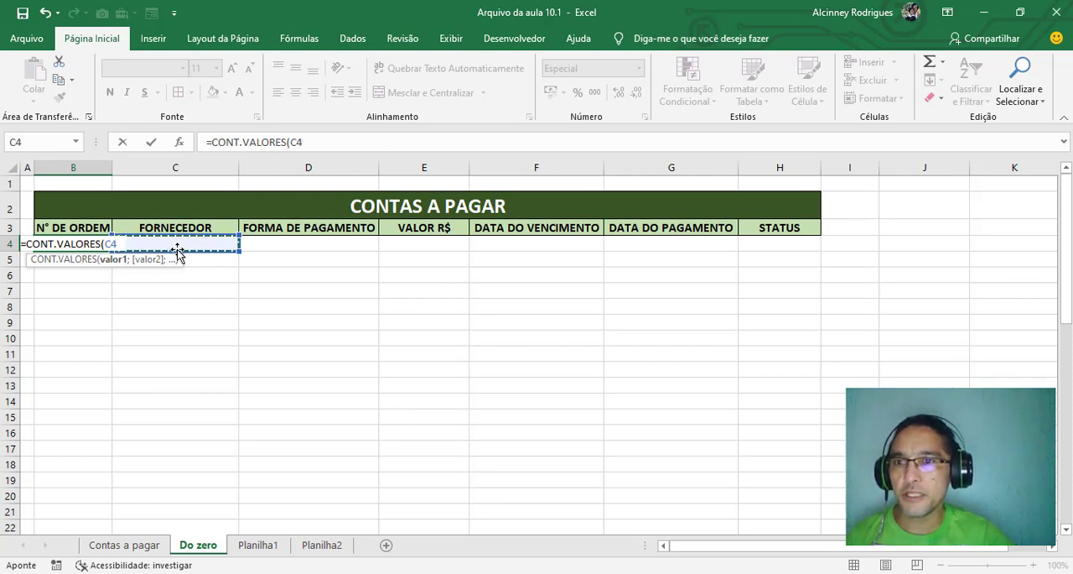
type(")")
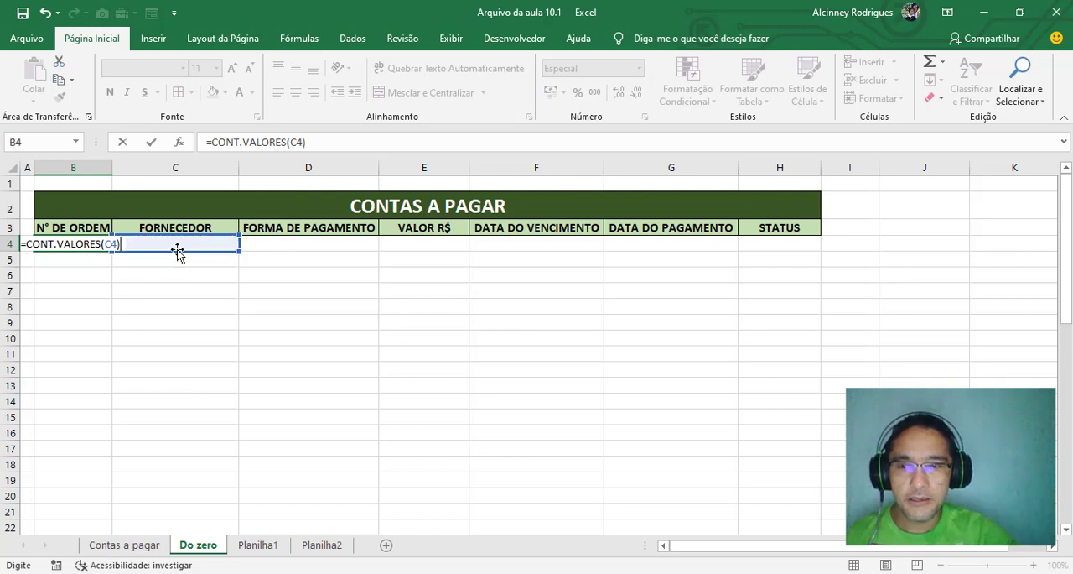
key("Return")
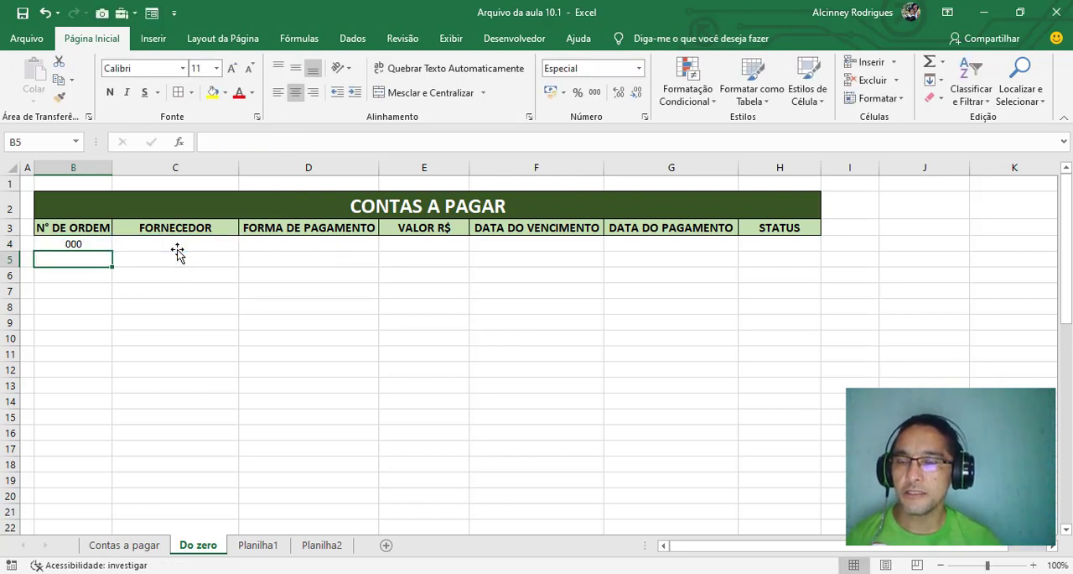
Enter Internet as a test supplier in cell C4 and check the order number formula in B4
left_click(177, 246)
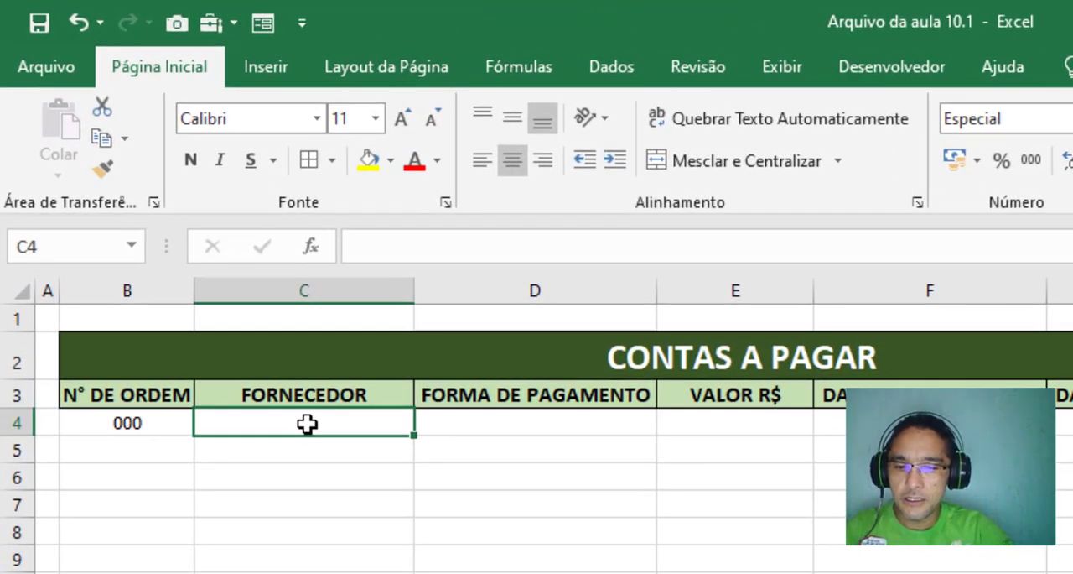
type("Internet")
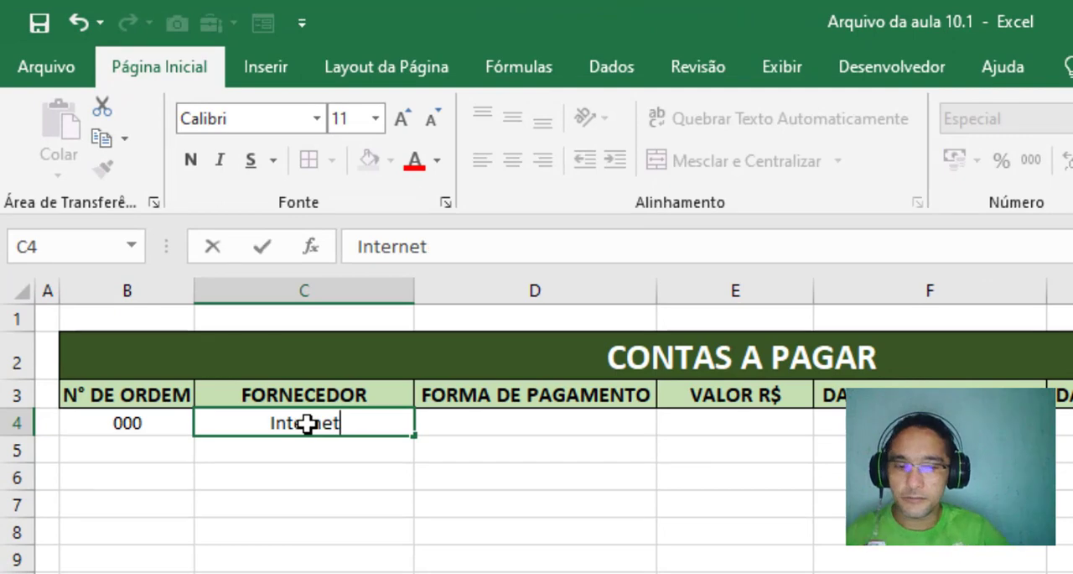
key("Return")
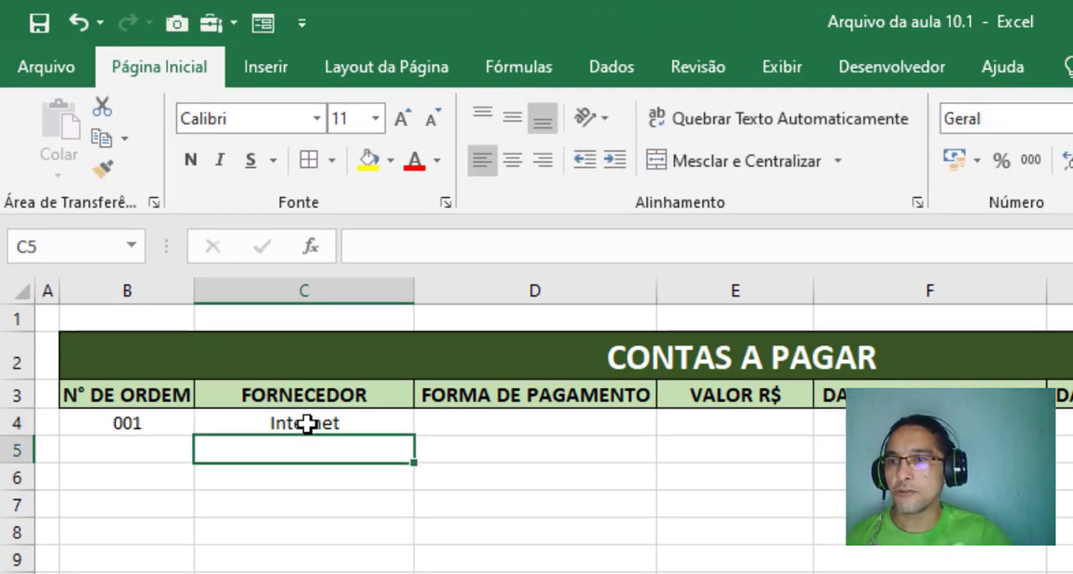
left_click(126, 425)
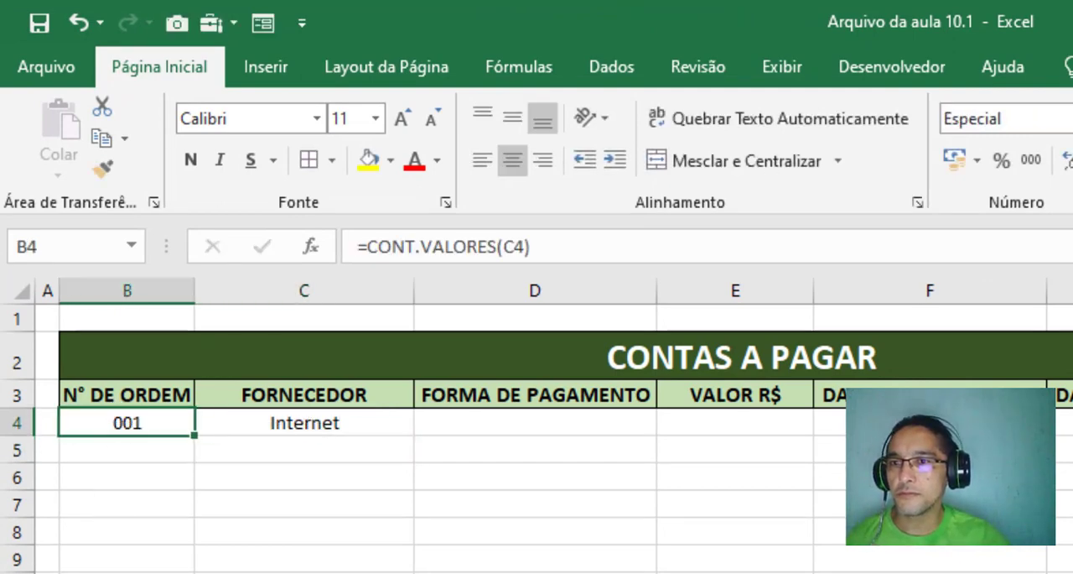
Replace the test supplier in cell C4 with a single period, and clear the cell again
left_click(283, 427)
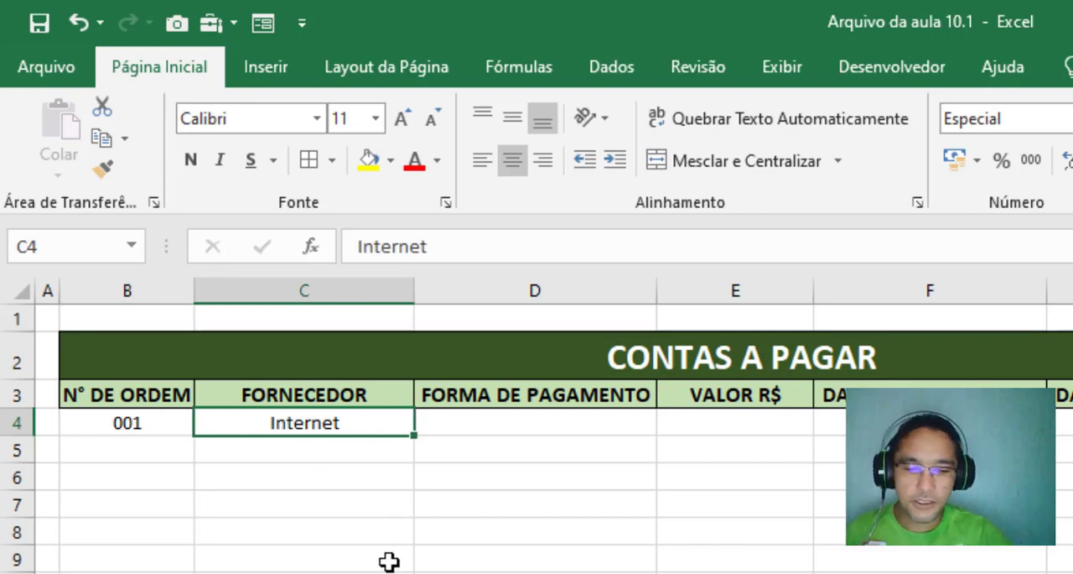
type(".")
key("Return")
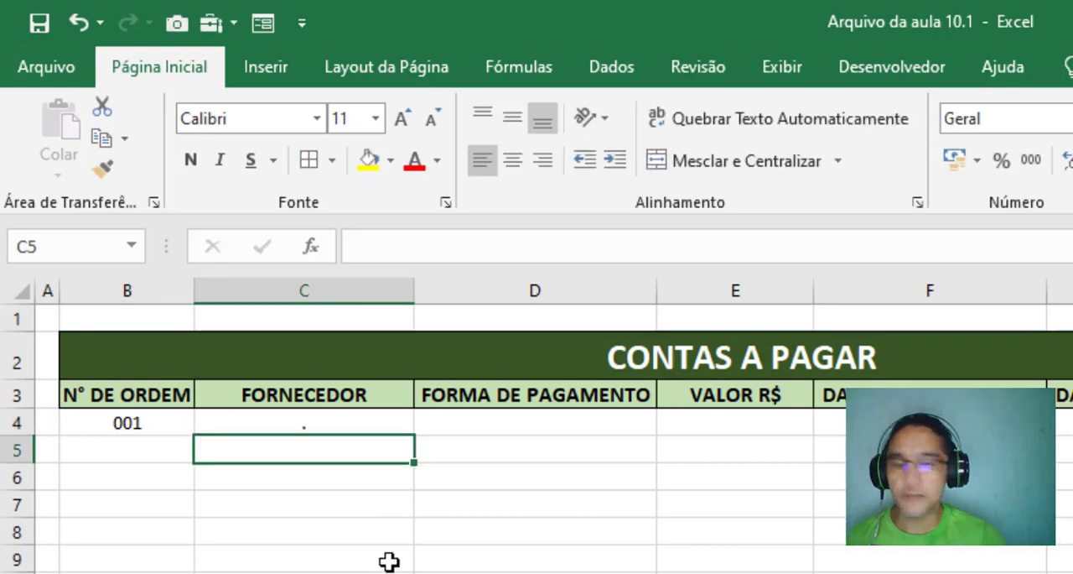
key("Up")
key("Return")
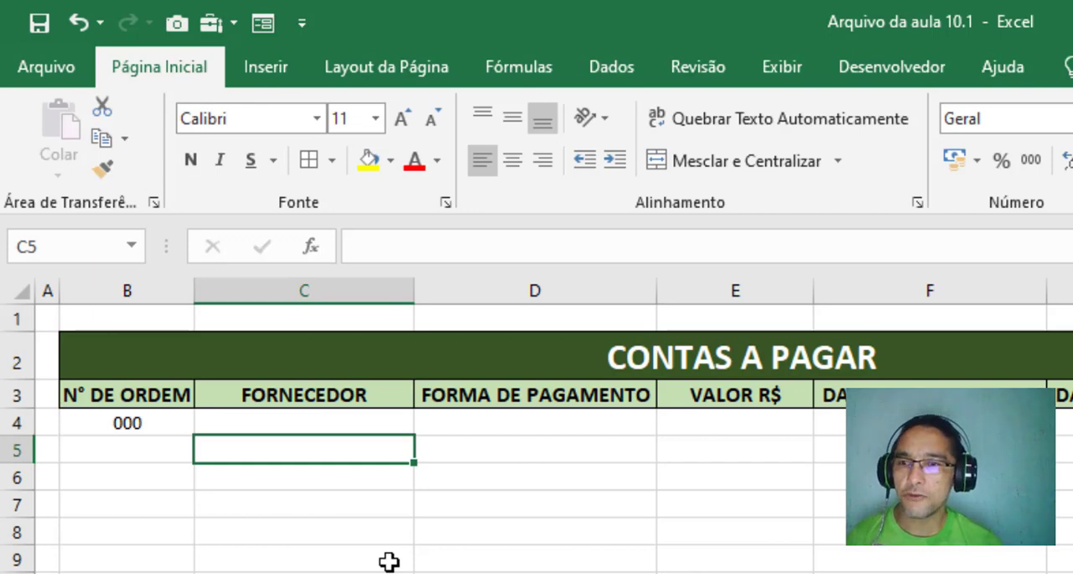
Check the order number formula in B4 by entering 1 in supplier cell C4 and replacing it with 8
left_click(243, 423)
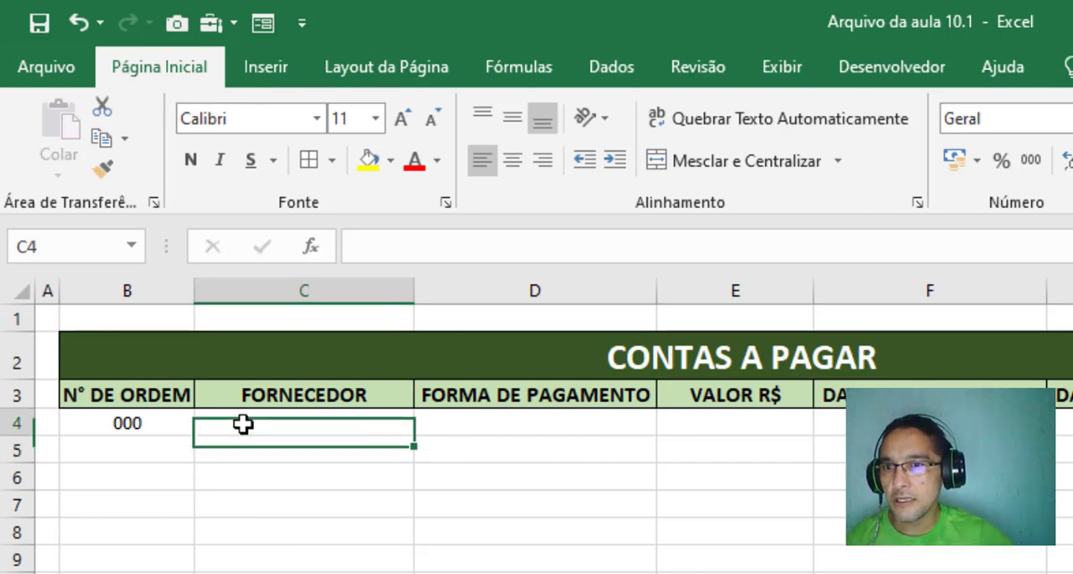
left_click(105, 418)
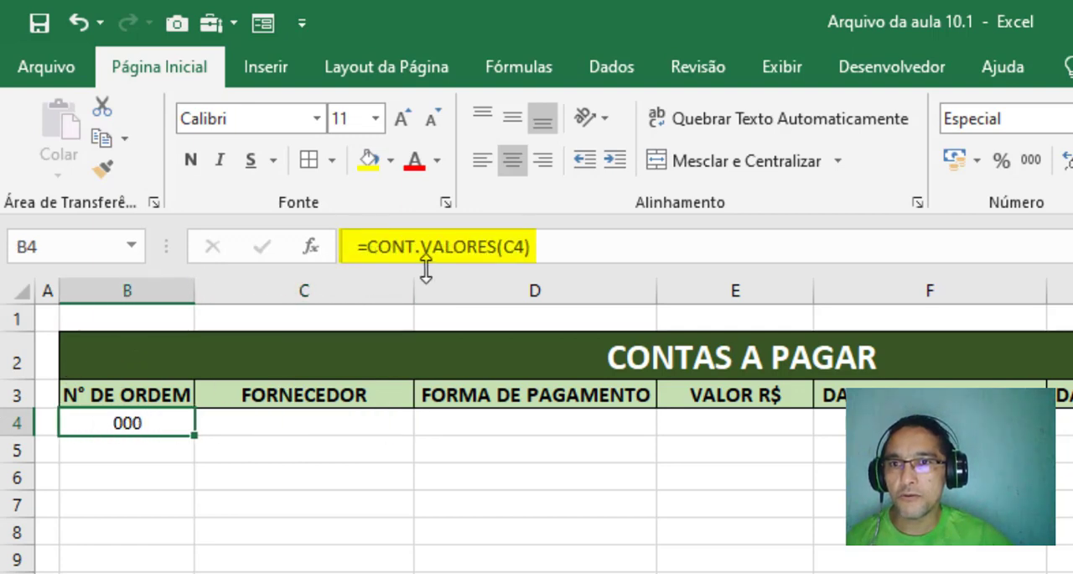
left_click(251, 424)
type("1")
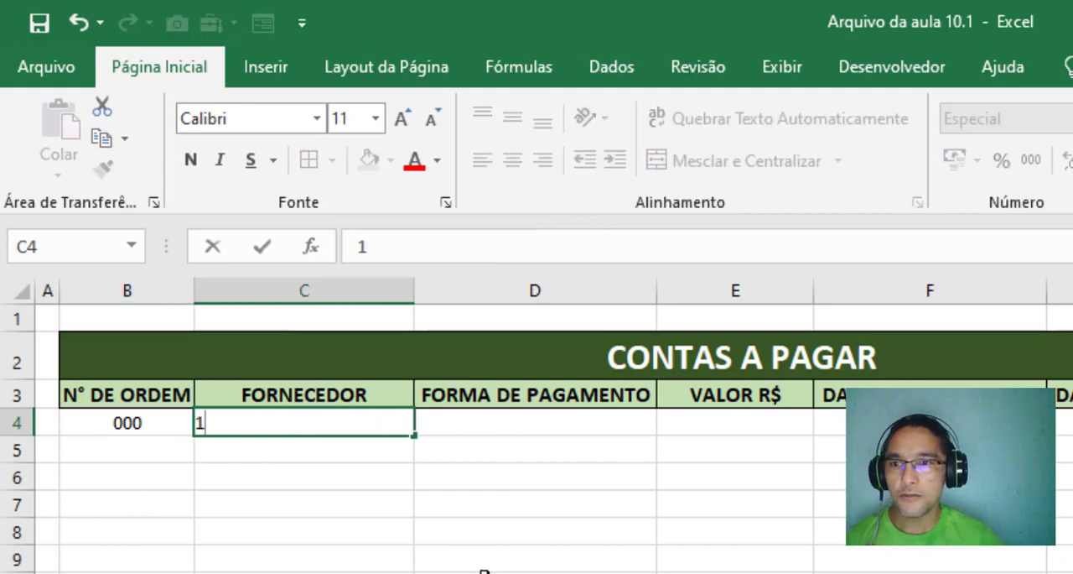
key("Return")
key("Up")
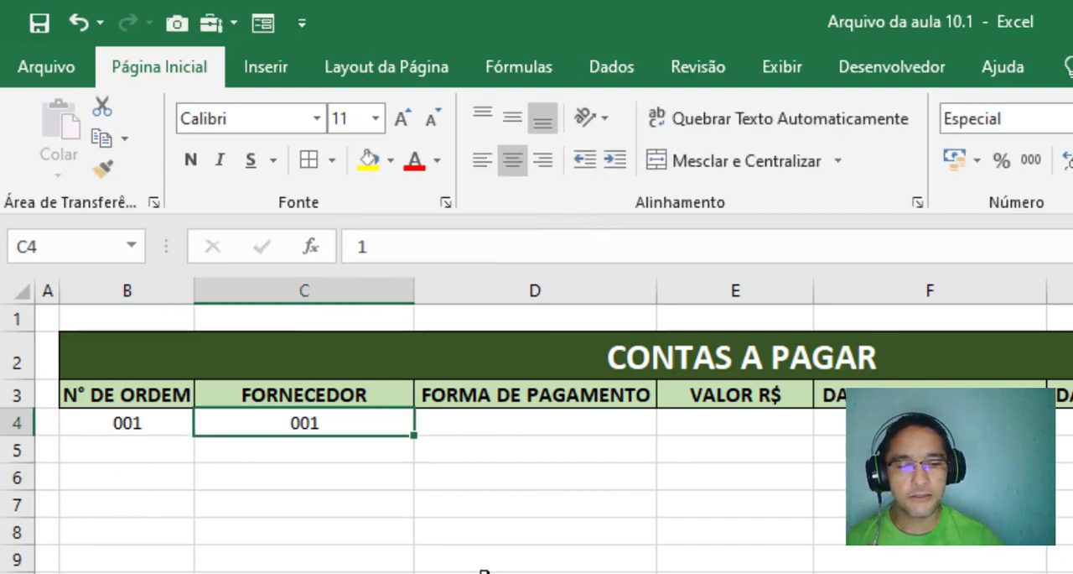
type("8")
key("Return")
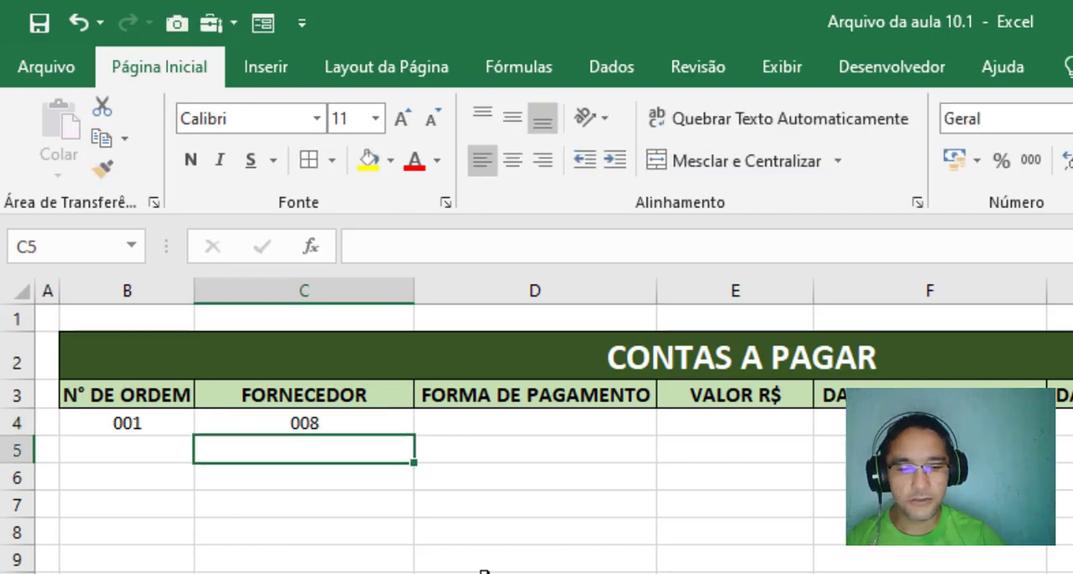
Replace the test number in supplier cell C4 with Supermercado
key("Up")
type("Supert")
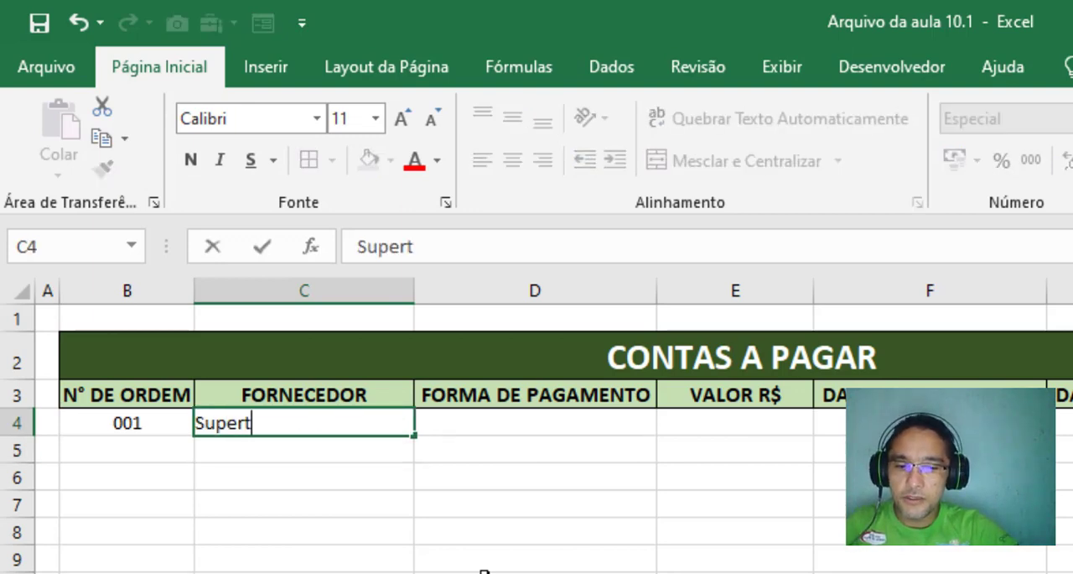
key("BackSpace")
type("mercado")
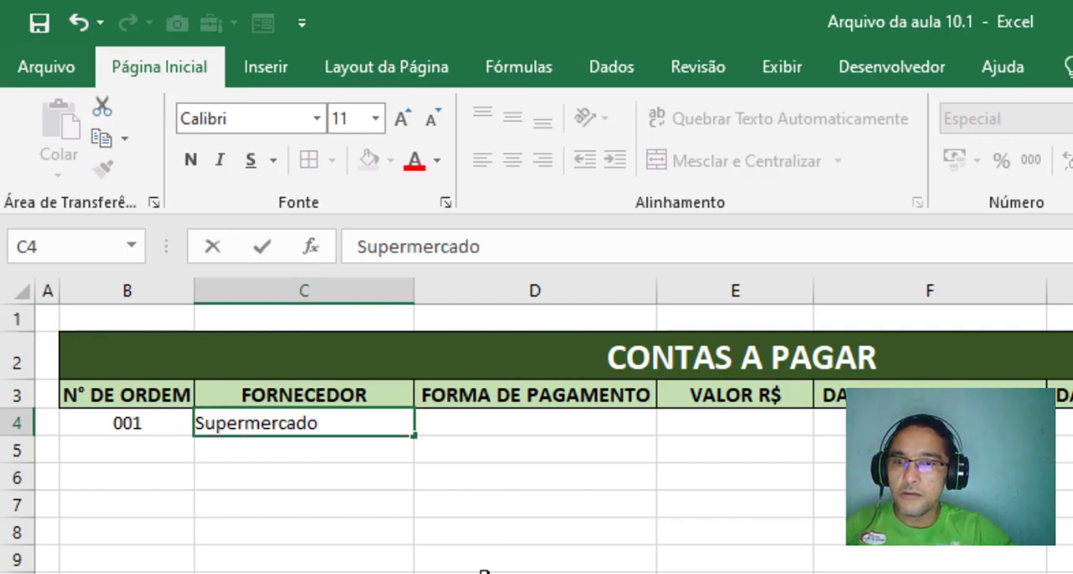
key("Return")
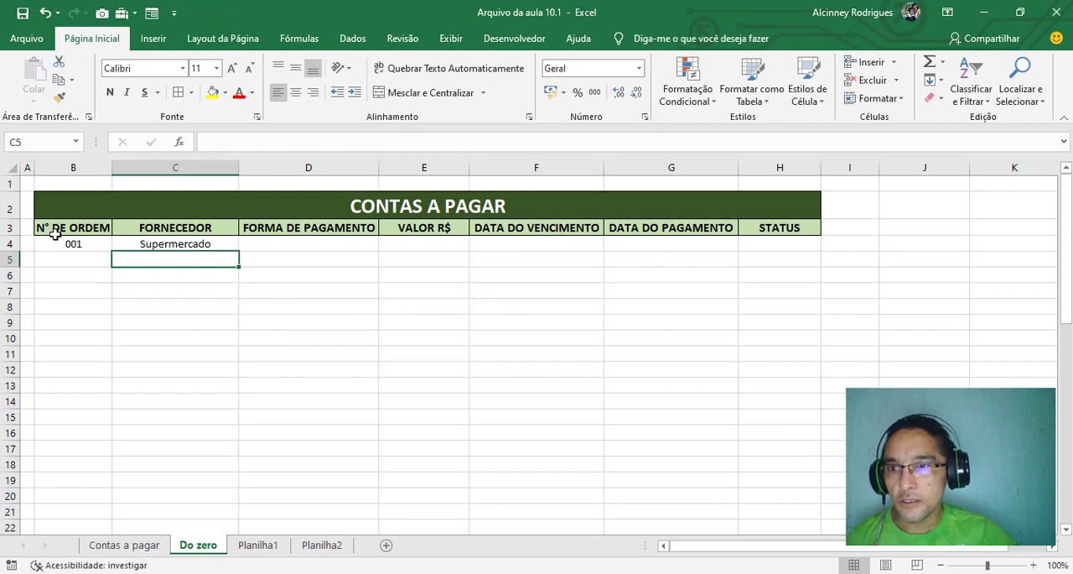
Copy the order number formula from B4 down to B6 and test it by entering the letter a in C5
left_click(72, 243)
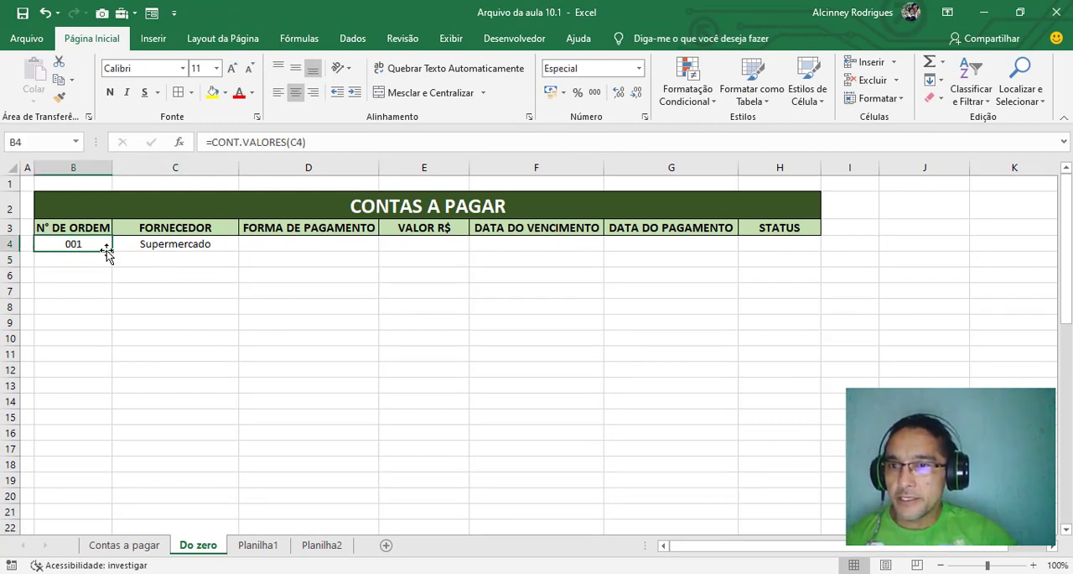
left_click_drag(110, 252, 106, 282)
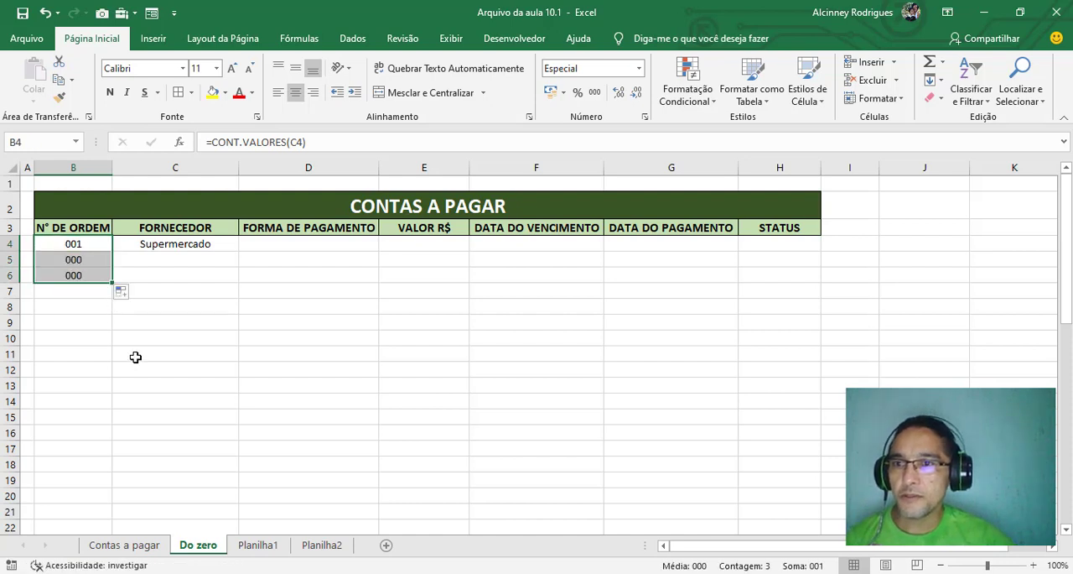
left_click(80, 260)
left_click(171, 260)
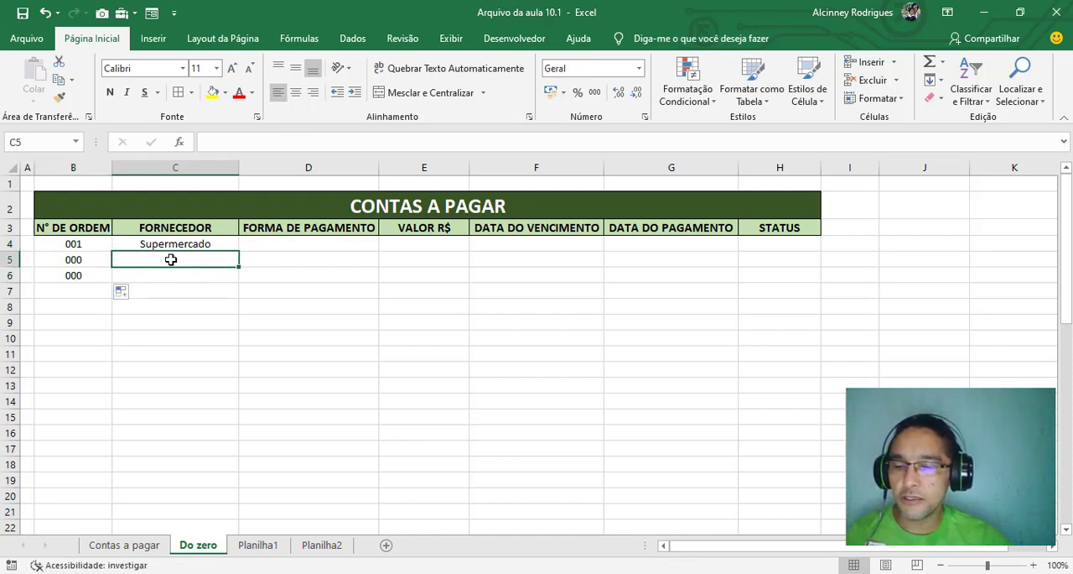
type("a")
key("Return")
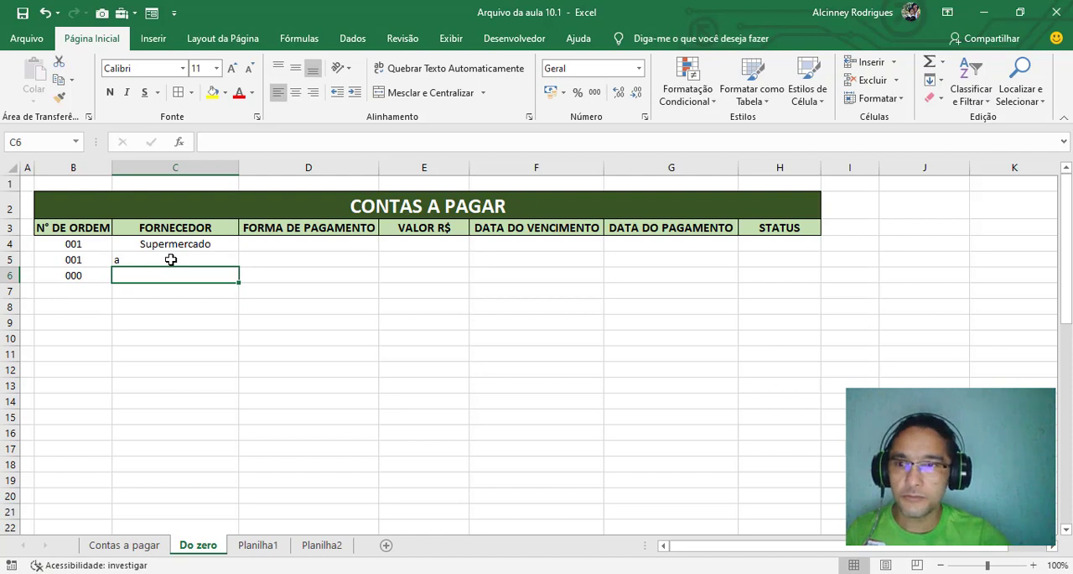
Replace the test letter in C5 with Internet and enter Lazer as the supplier in C6
left_click(171, 260)
type("lnte")
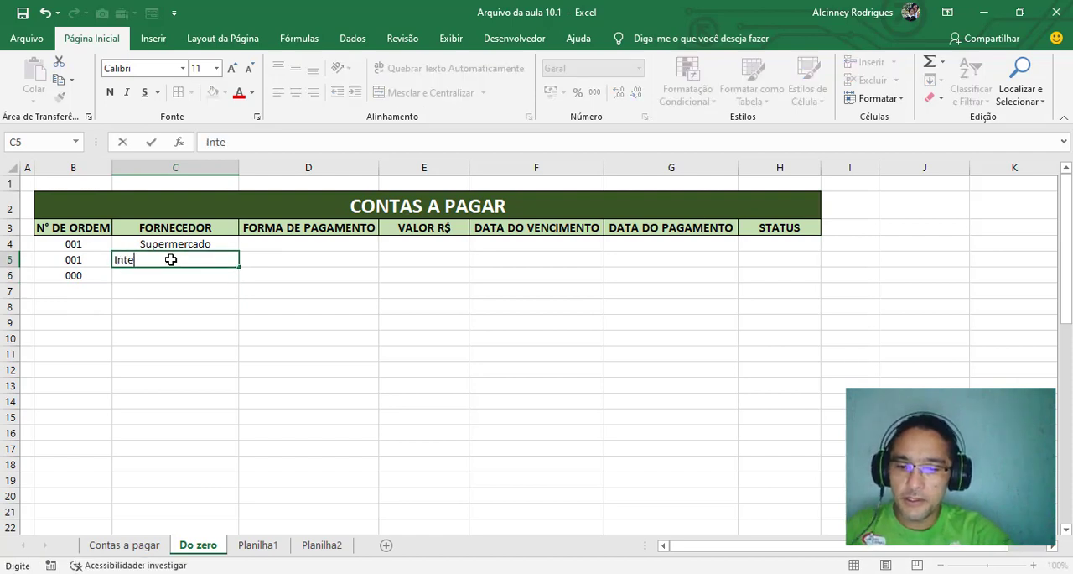
type("rnet")
key("Return")
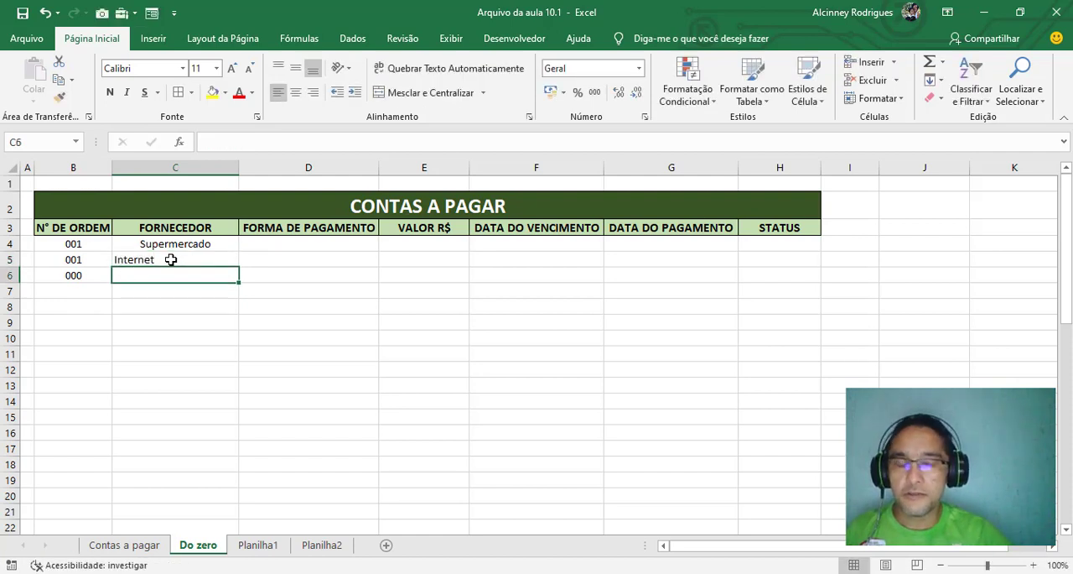
type("Lazer")
key("Return")
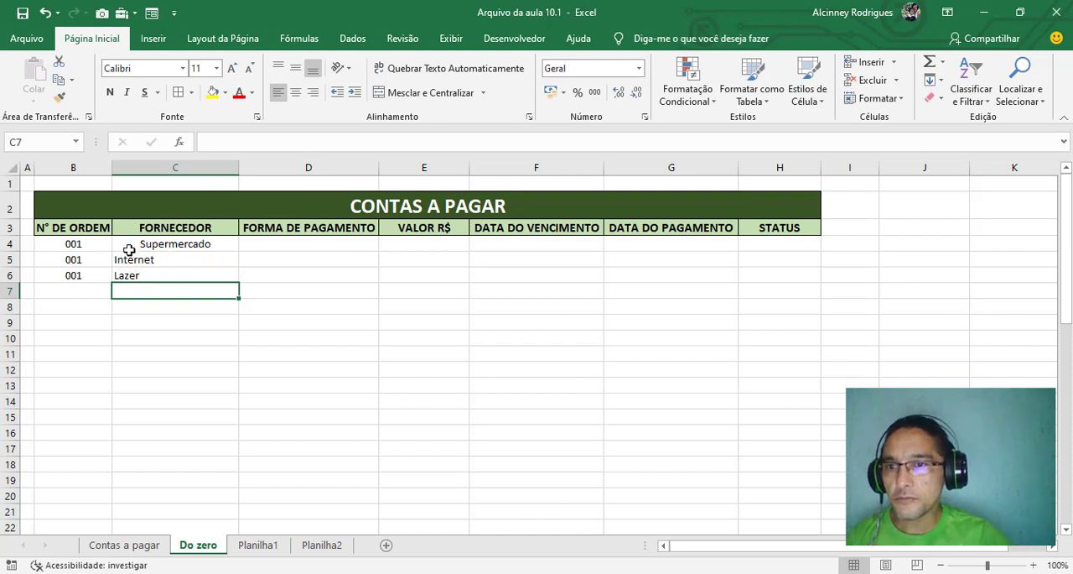
Left-align the whole supplier column C and centre its FORNECEDOR header in C3 again
left_click(147, 166)
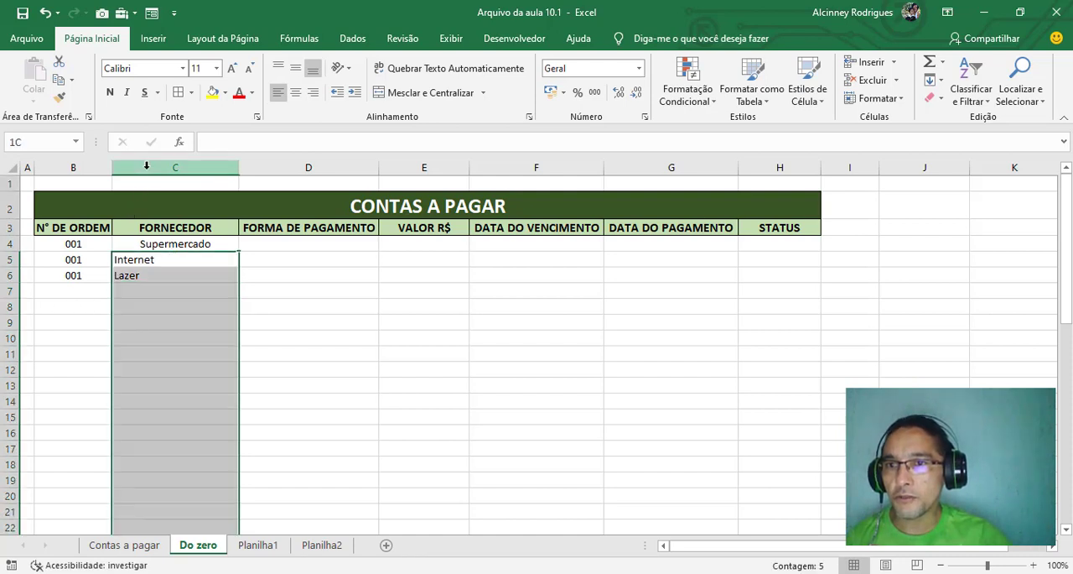
left_click(280, 94)
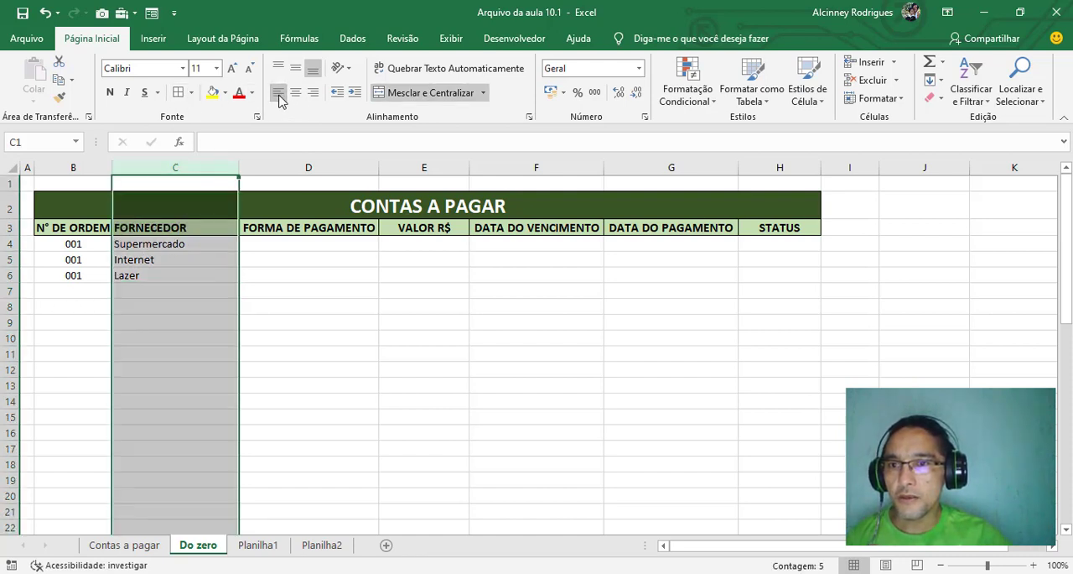
left_click(206, 226)
left_click(297, 94)
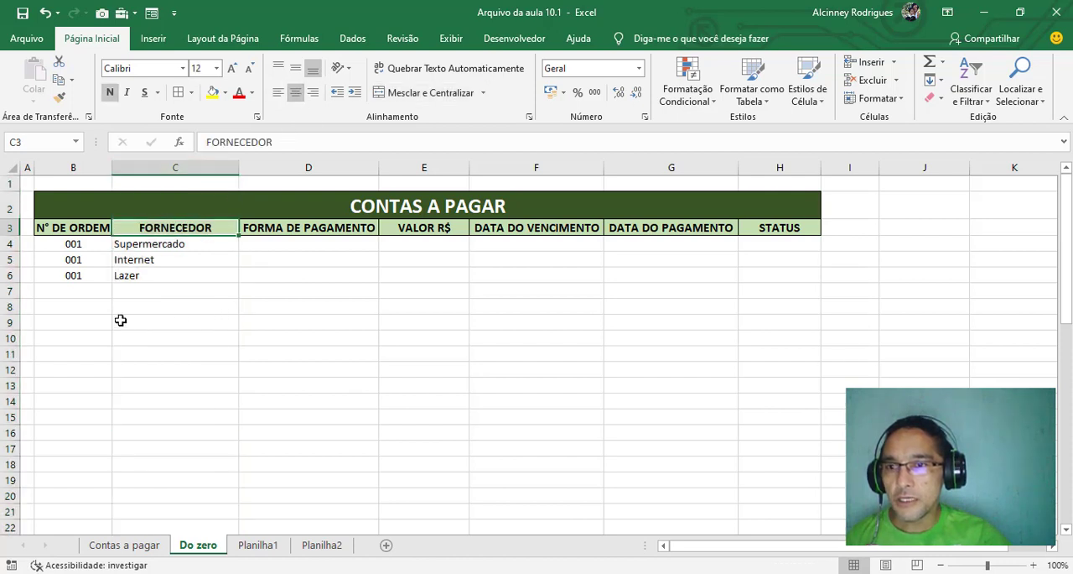
Compare the order number formulas in B4, B5 and B6 with the supplier cells beside them in column C
left_click(74, 241)
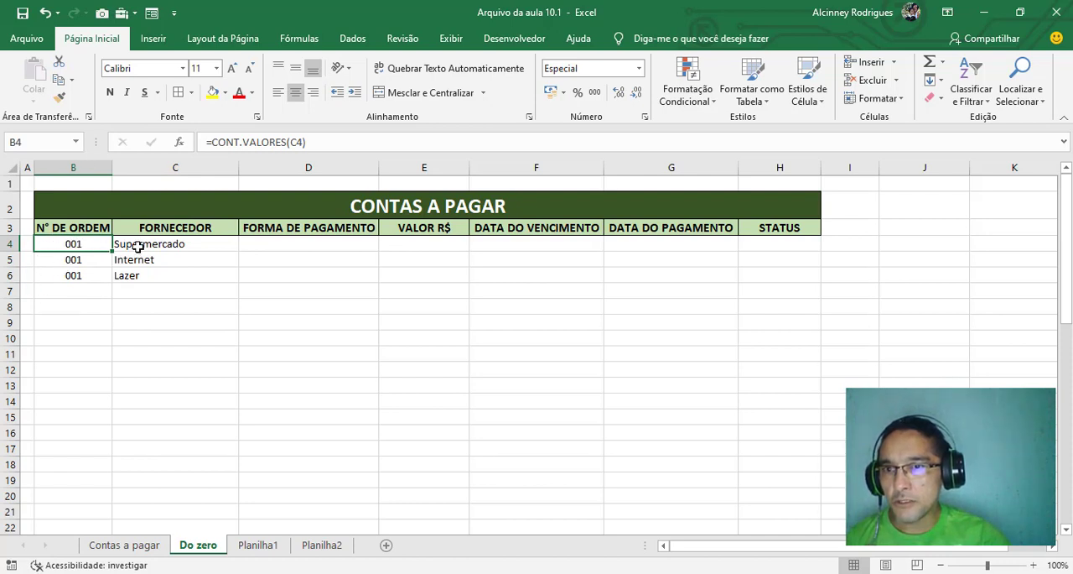
left_click(137, 245)
left_click(57, 245)
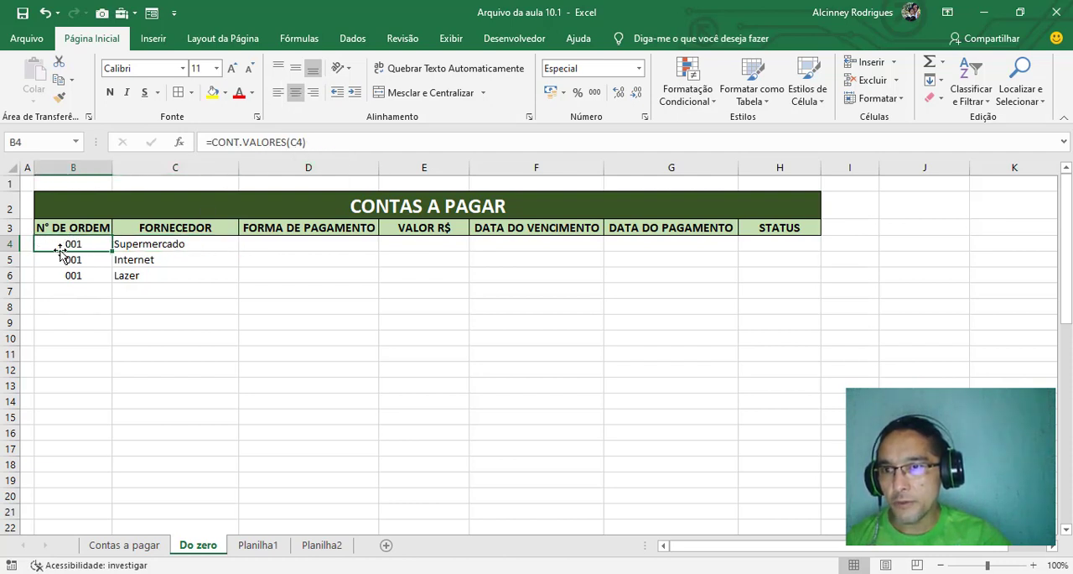
left_click(151, 245)
left_click(98, 243)
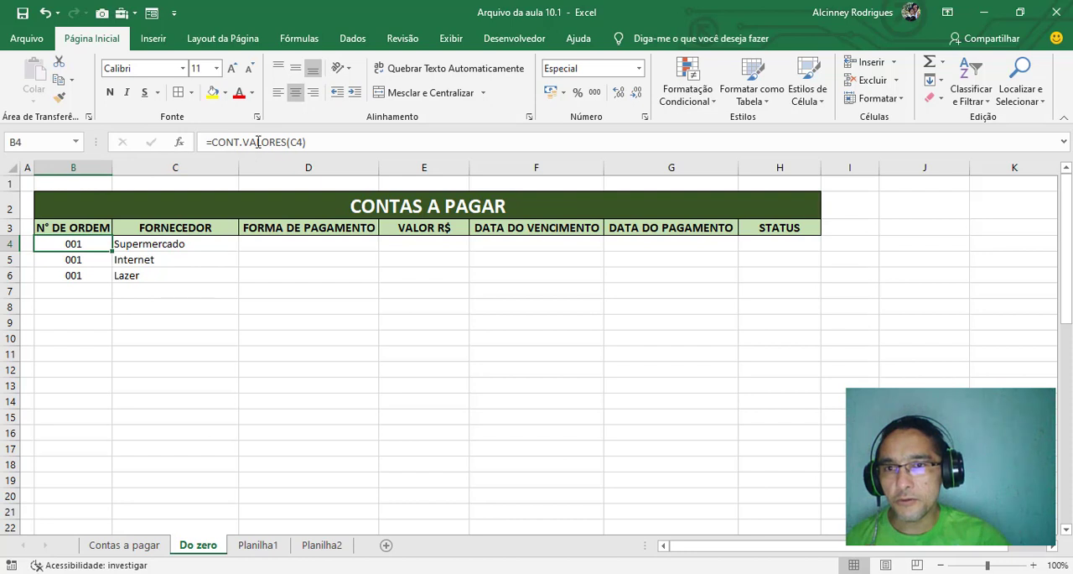
left_click(76, 261)
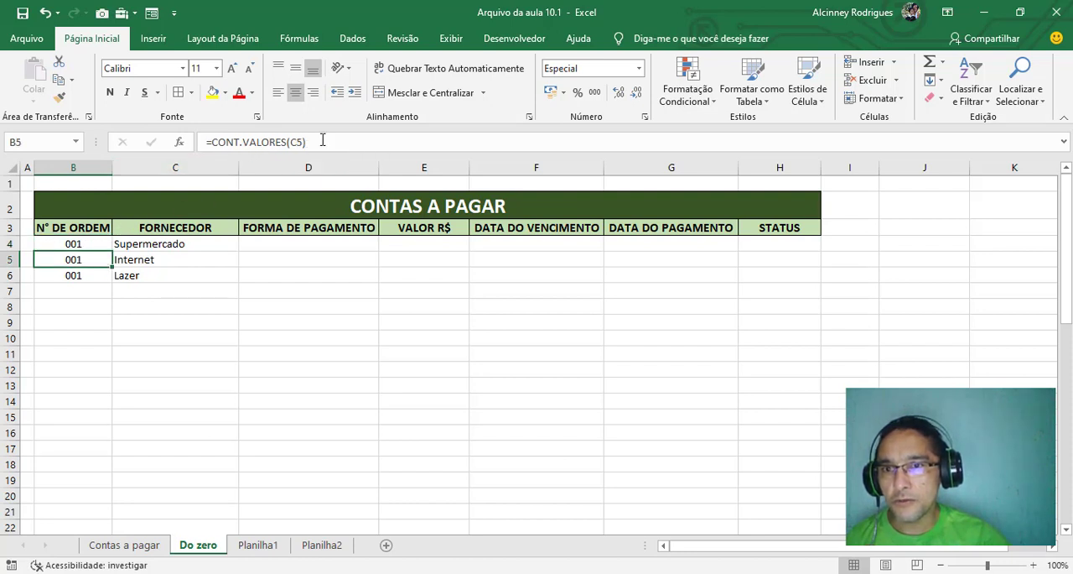
left_click(73, 274)
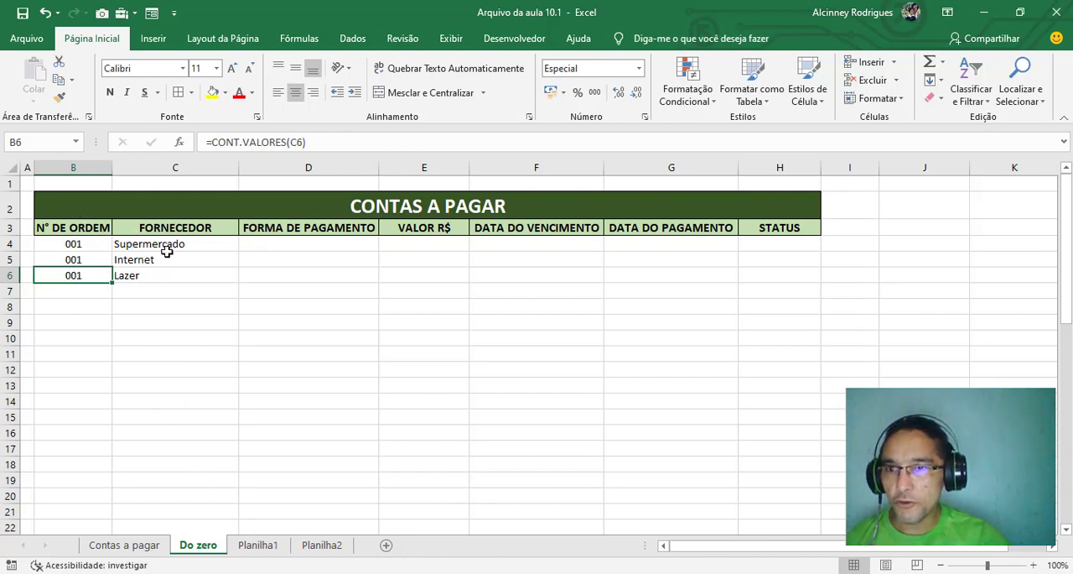
left_click_drag(104, 243, 147, 242)
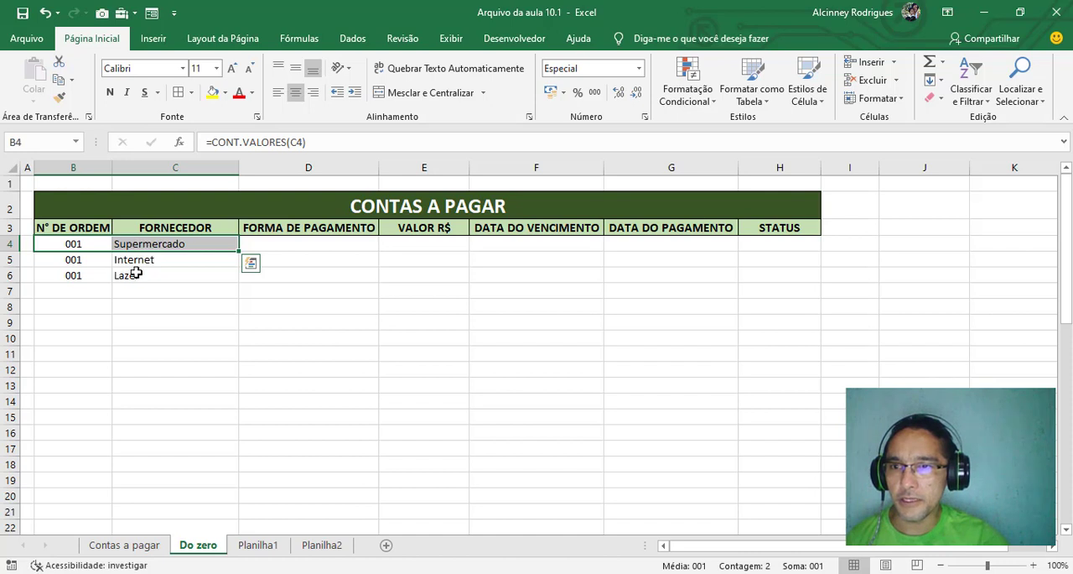
Open the formulas in B4, B5 and B6 one after another to inspect the cell each one references
left_click(88, 244)
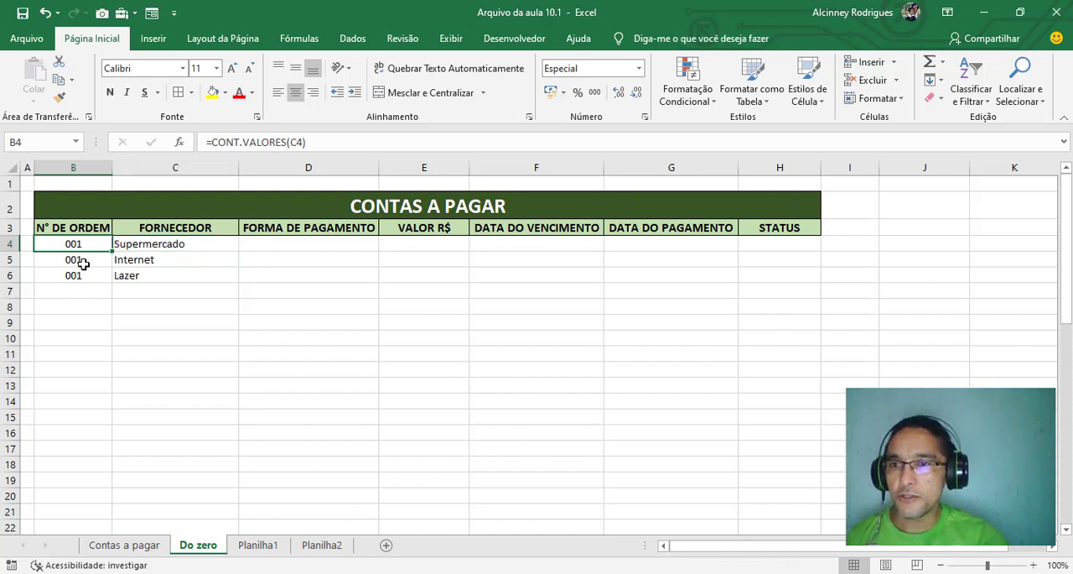
key("F2")
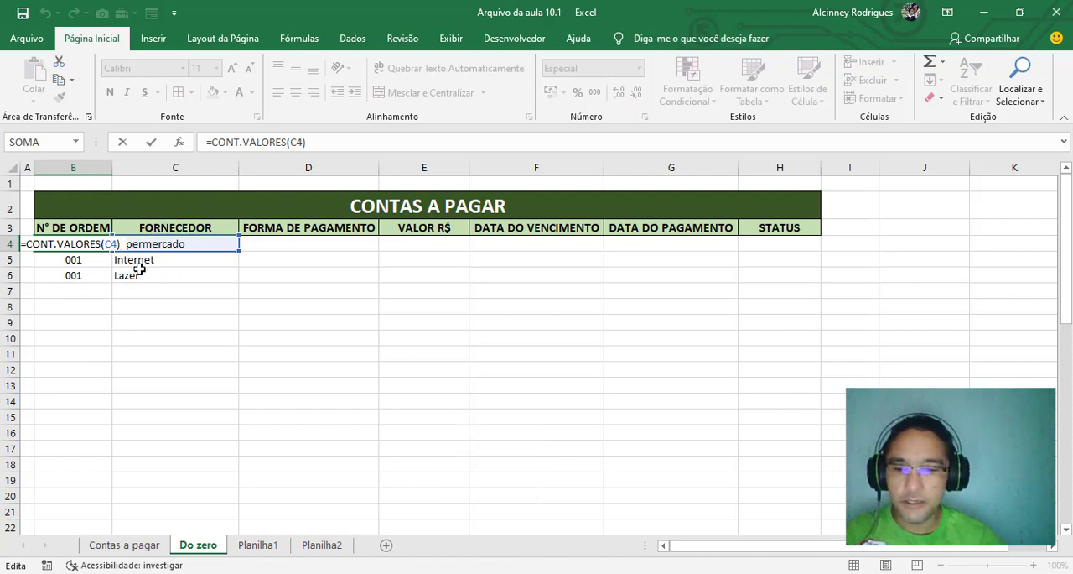
key("Return")
key("F2")
key("Return")
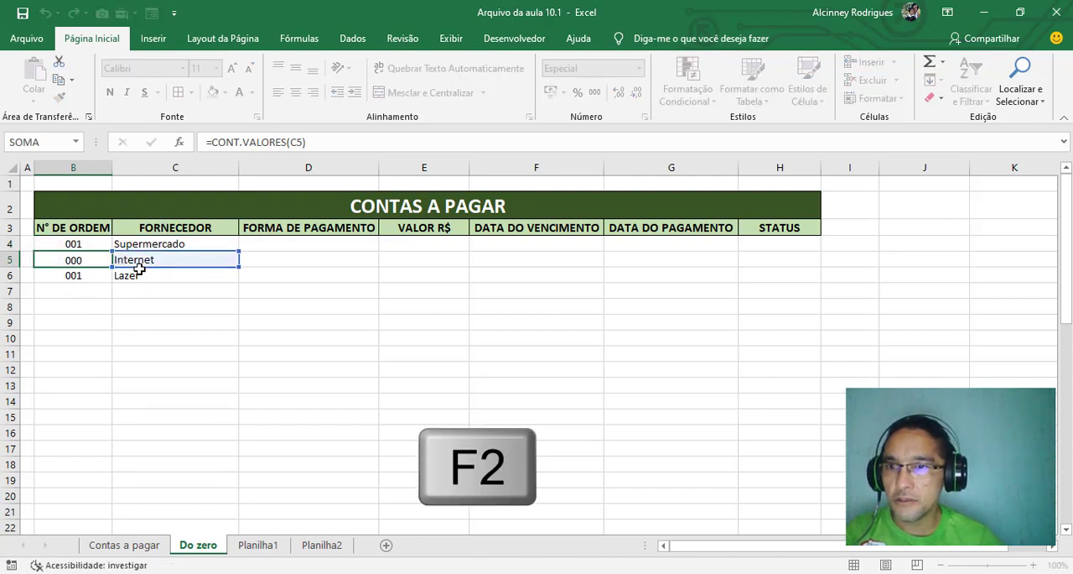
key("F2")
key("Return")
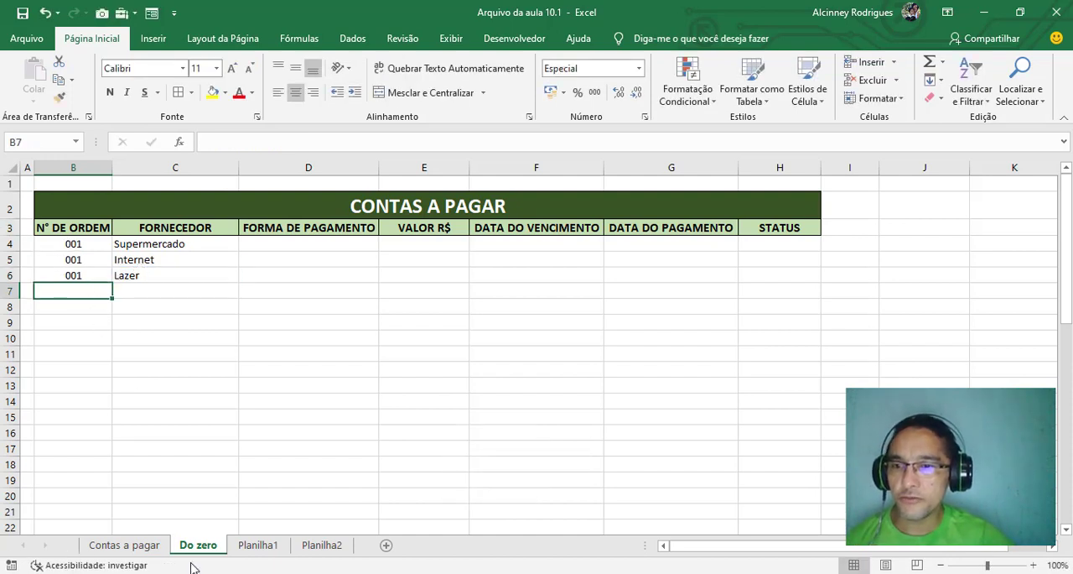
Consult the numbering example on the Planilha1 sheet, and clear the test formulas and suppliers in B4:C6 on the Do zero sheet
left_click(260, 546)
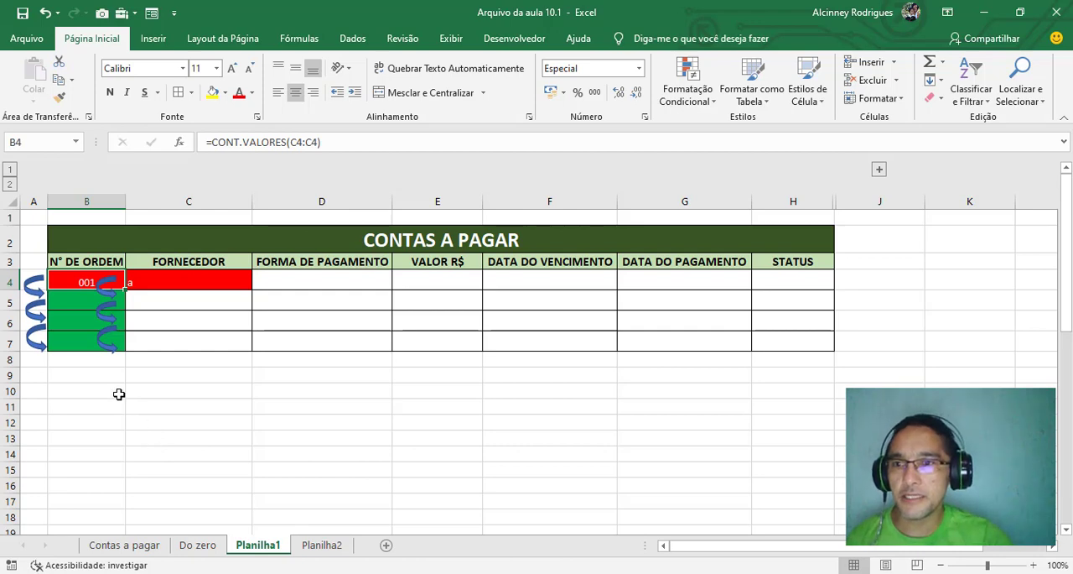
left_click(200, 545)
left_click_drag(78, 244, 159, 268)
key("Delete")
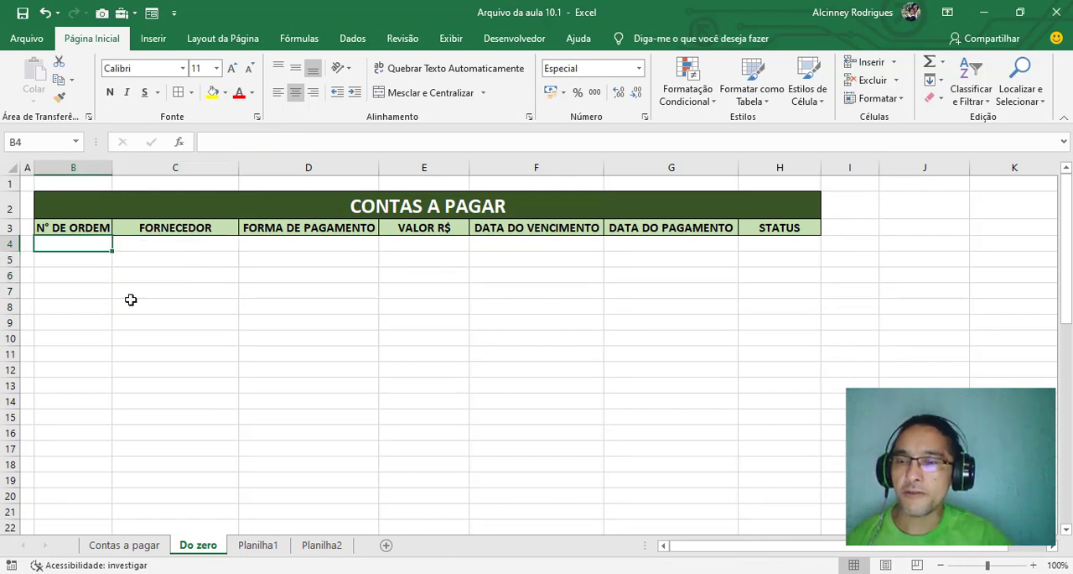
Enter the range-based count formula =CONT.VALORES(C4:C4) in B4 of the Do zero sheet
type("=")
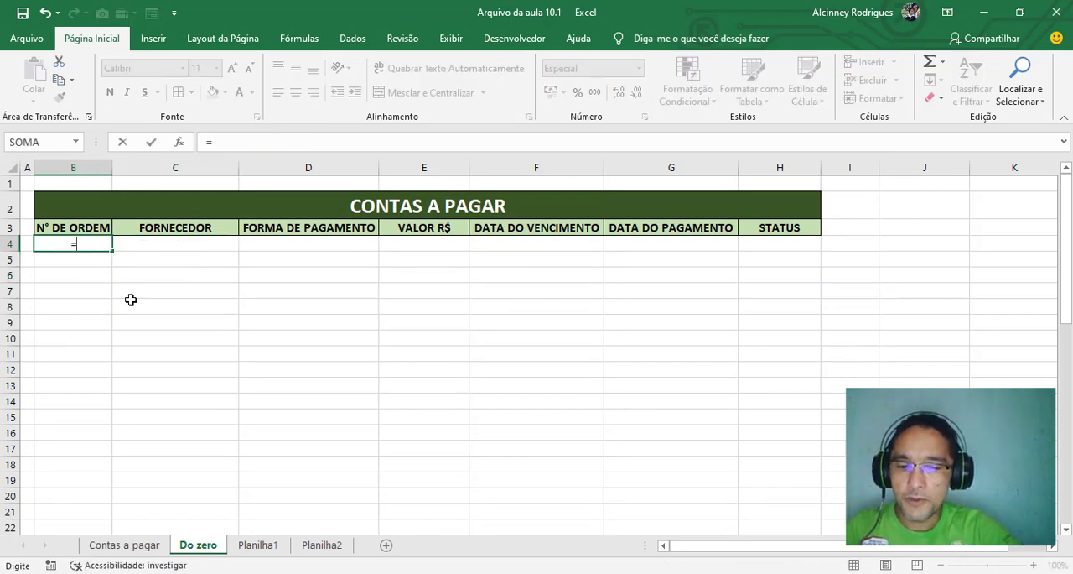
type("cont.valores")
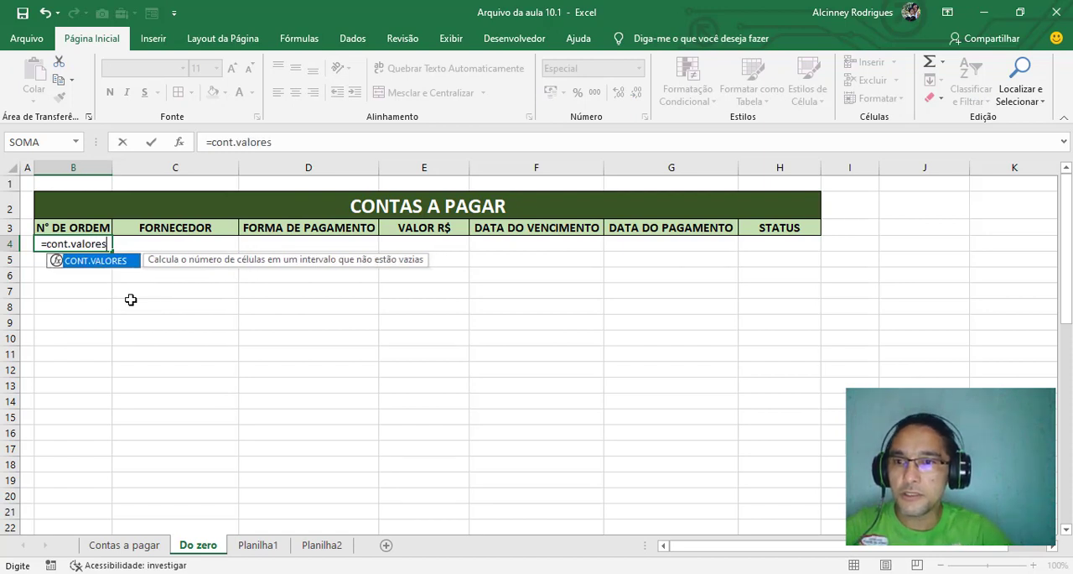
key("Tab")
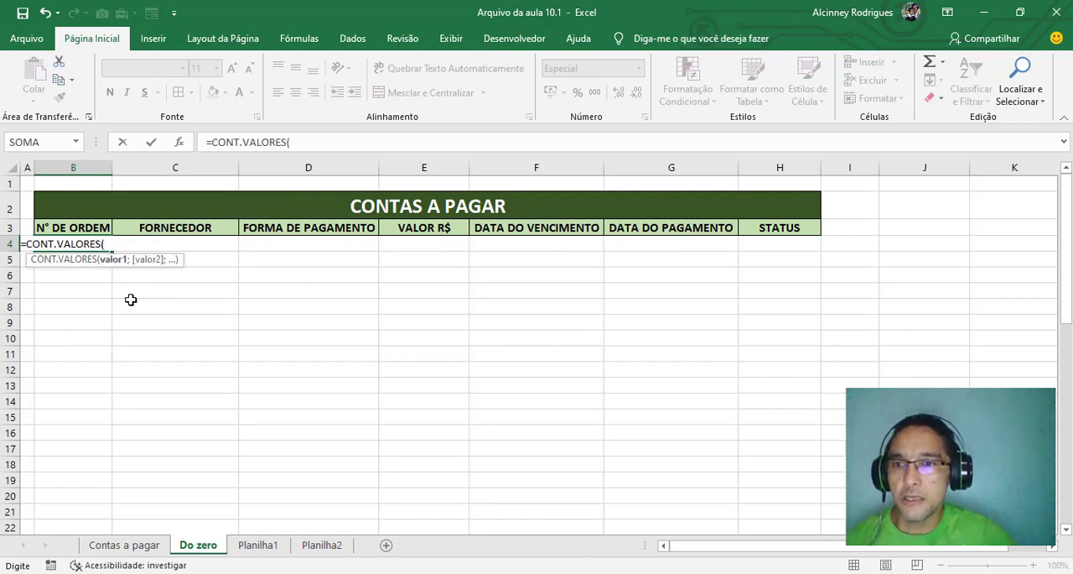
left_click(141, 245)
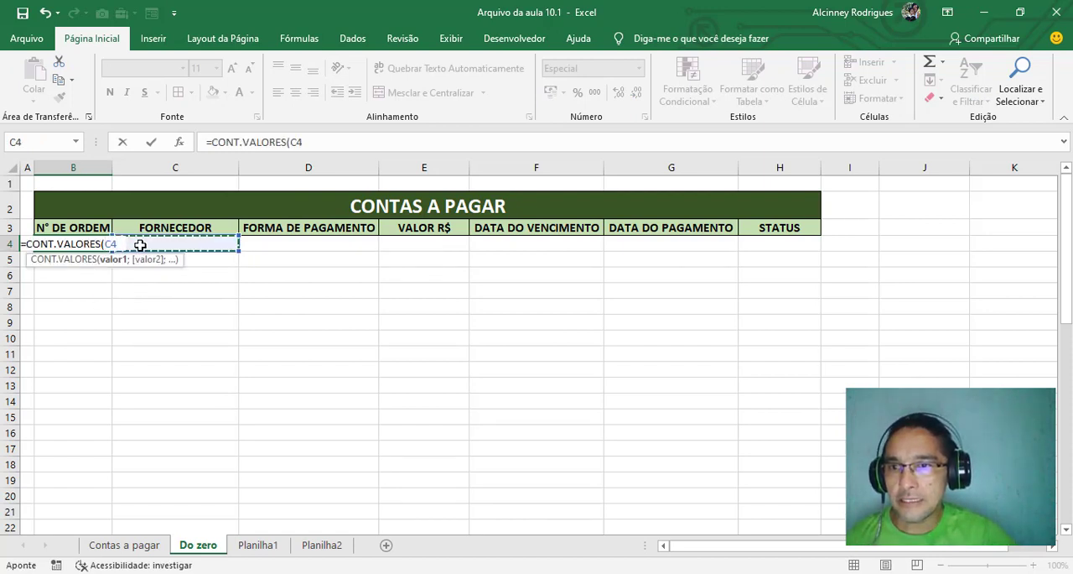
key("F8")
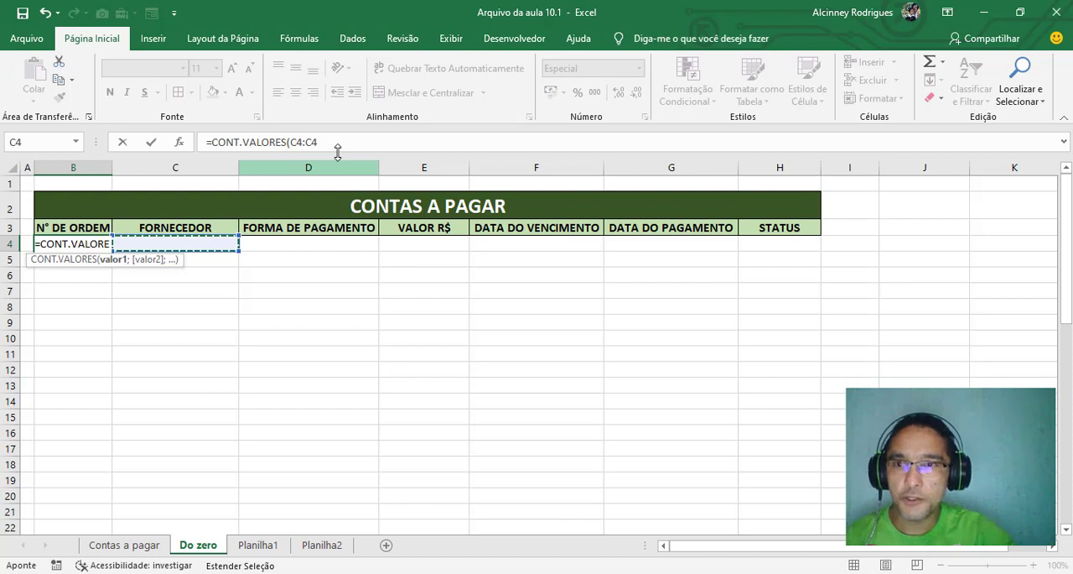
type(")")
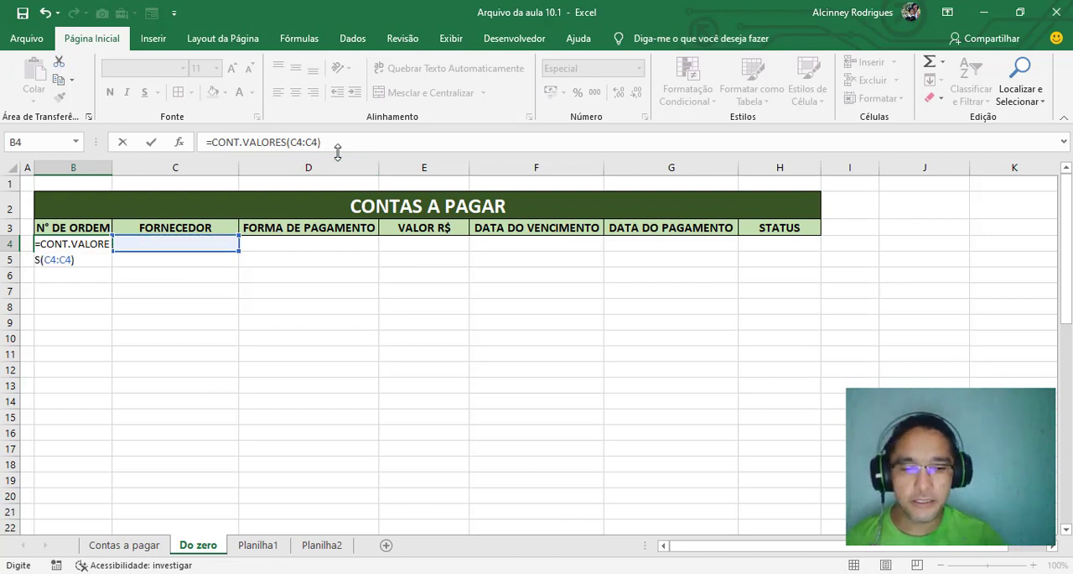
key("Return")
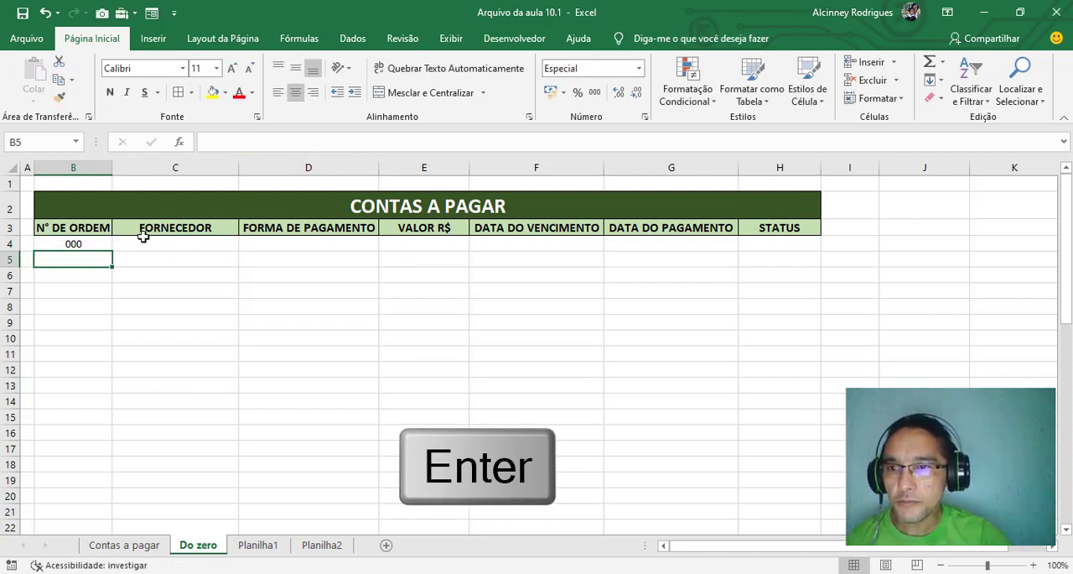
Enter Internet as the first supplier in C4 and fill the order number formula from B4 down to B6
left_click(143, 244)
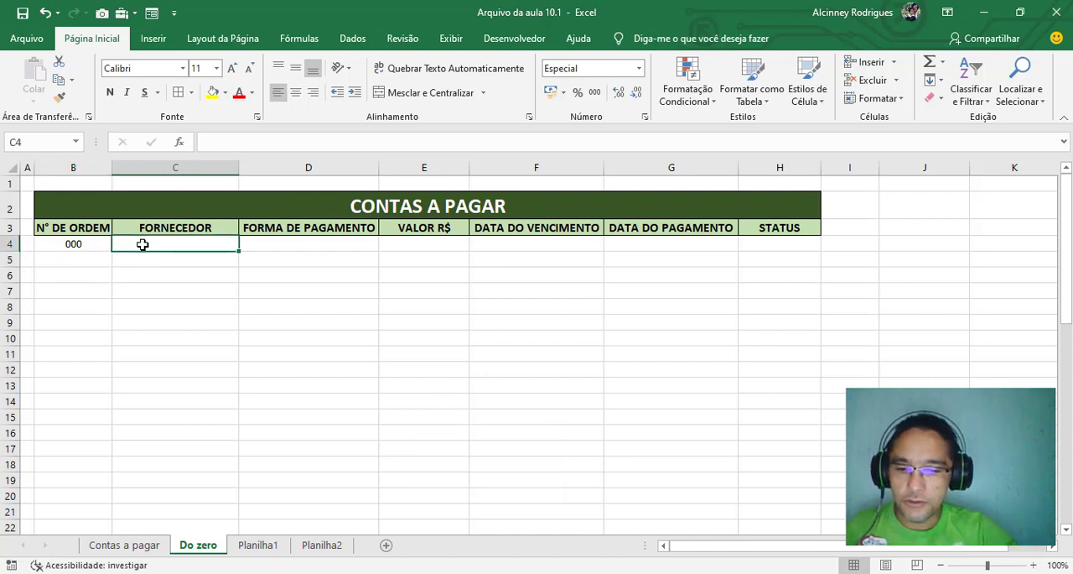
type("Internet")
key("Return")
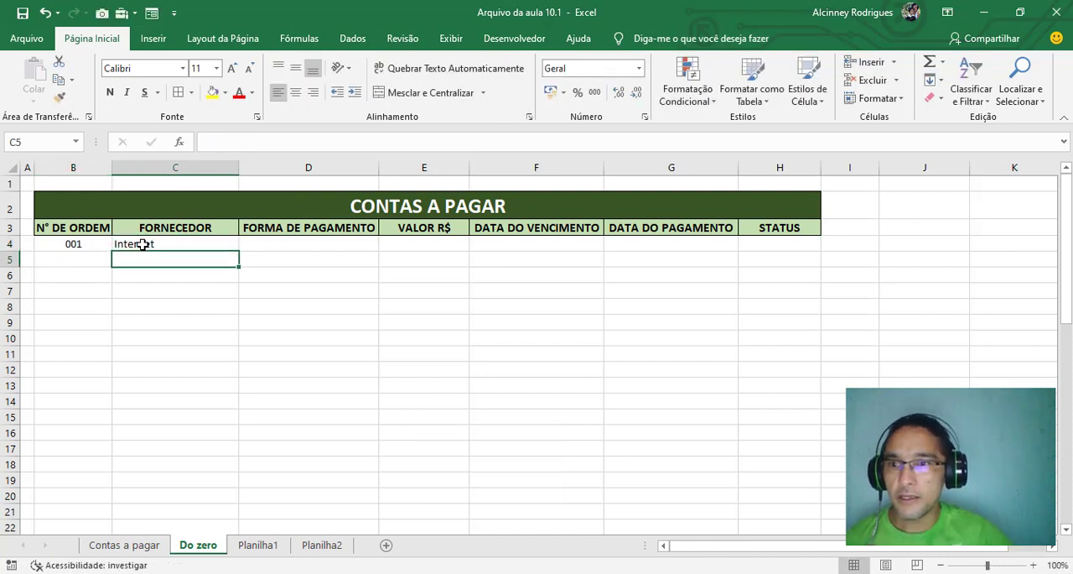
left_click(80, 243)
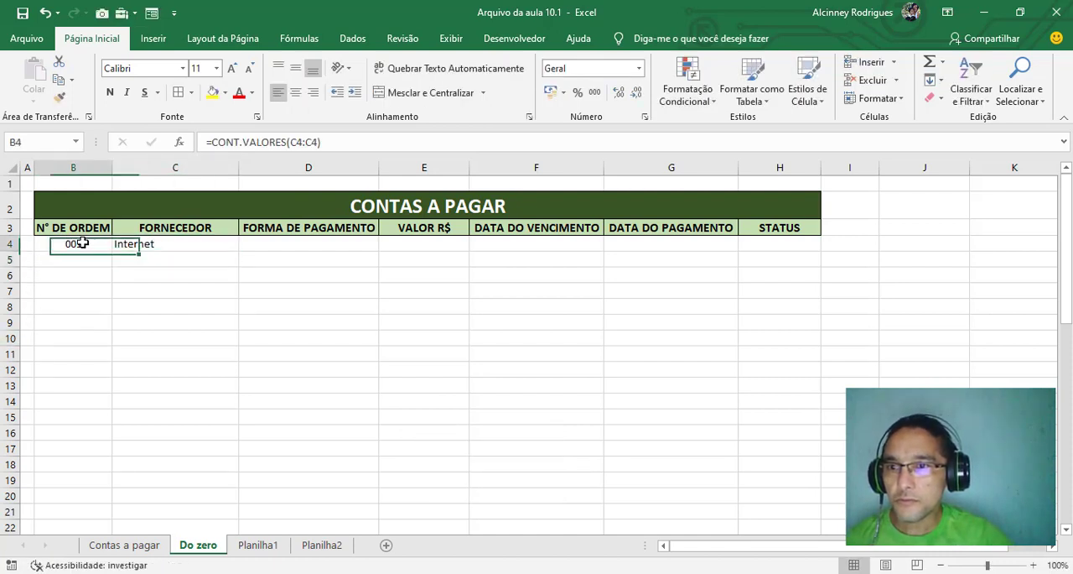
left_click_drag(110, 251, 109, 283)
Enter Supermercado in C5 and Aluguel in C6 as the second and third suppliers
left_click(137, 258)
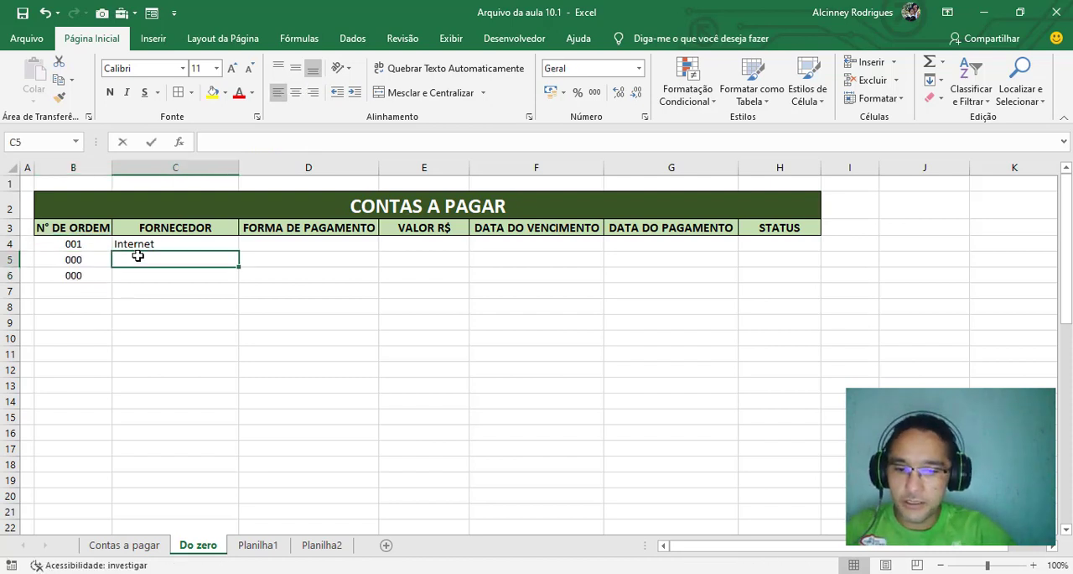
type("Supermercado")
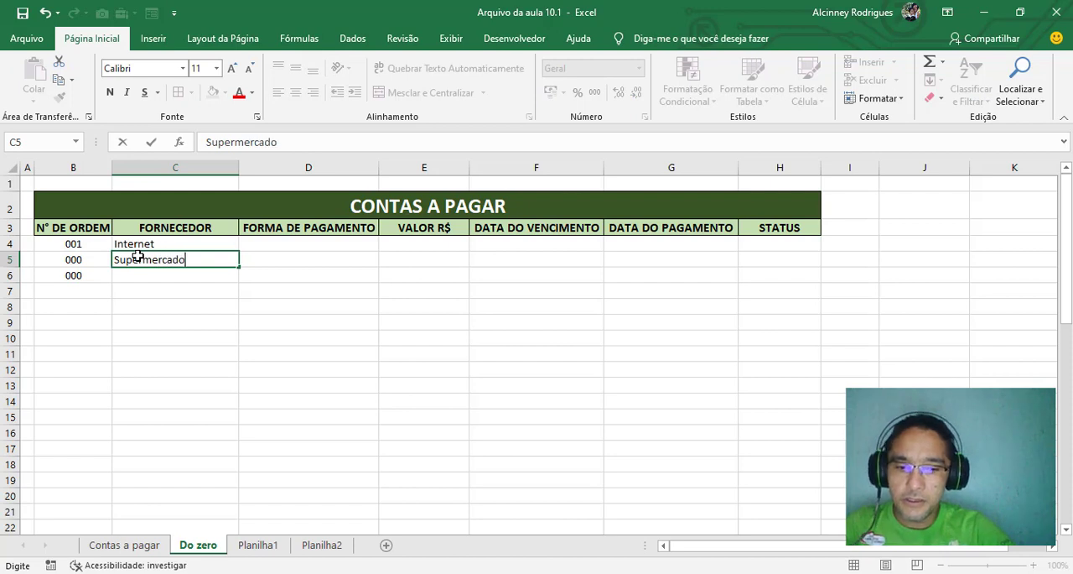
key("Return")
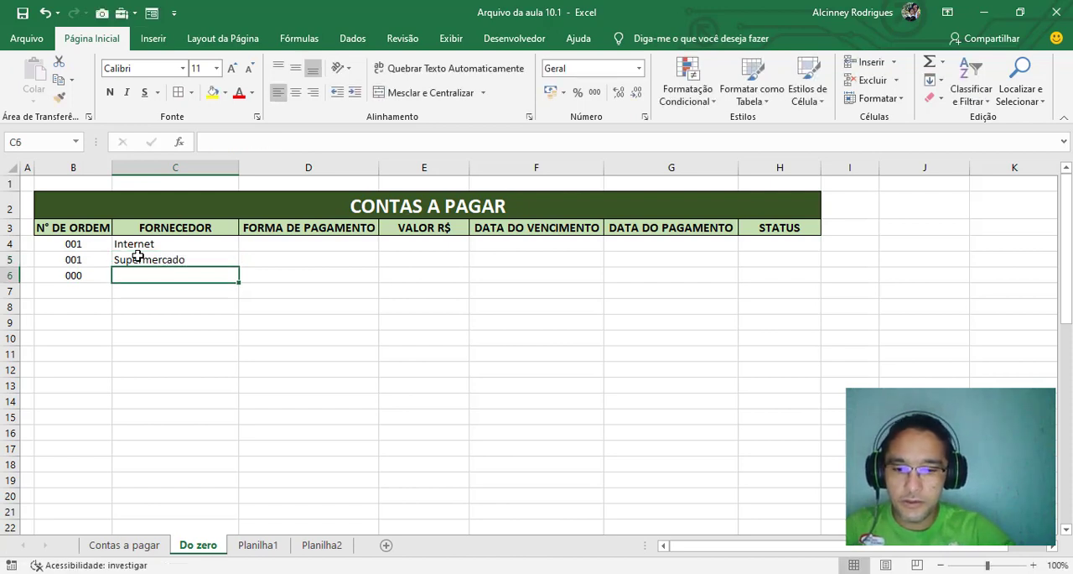
type("Alug")
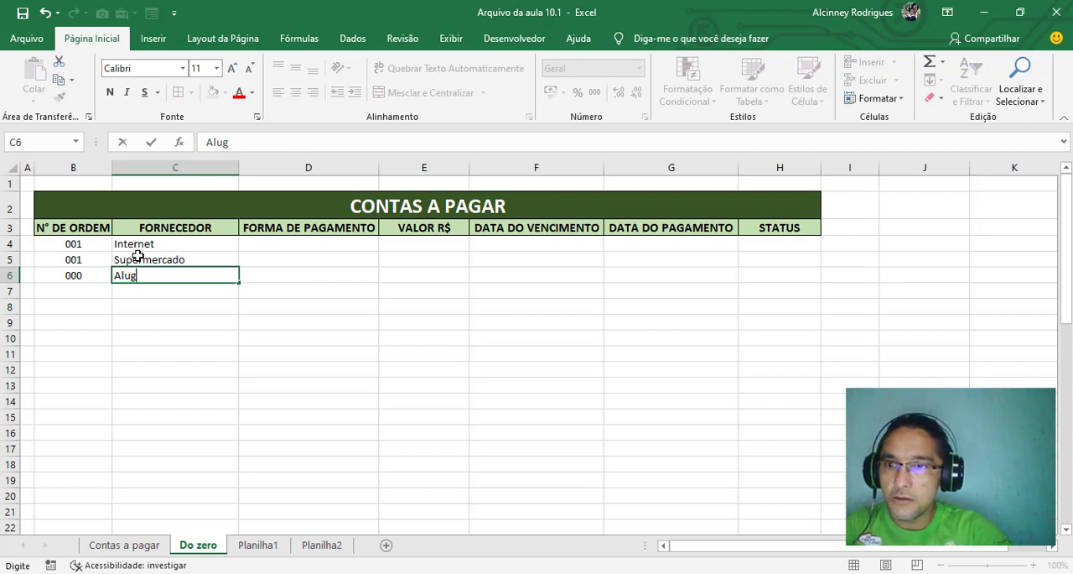
type("uel")
key("Return")
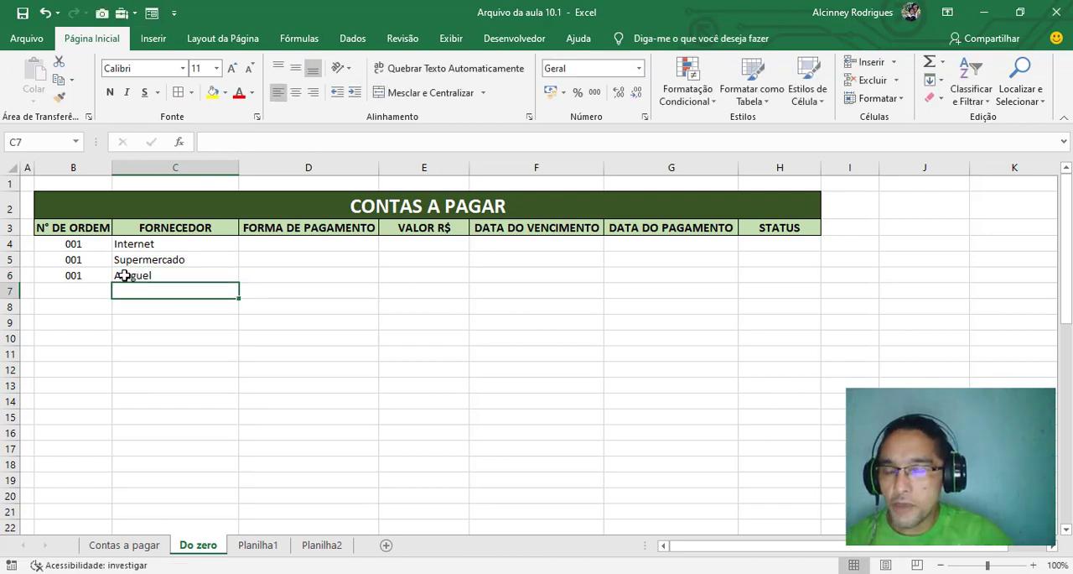
Review the order numbers in B4:B6 and the formula behind B4
left_click(90, 245)
left_click_drag(111, 251, 88, 269)
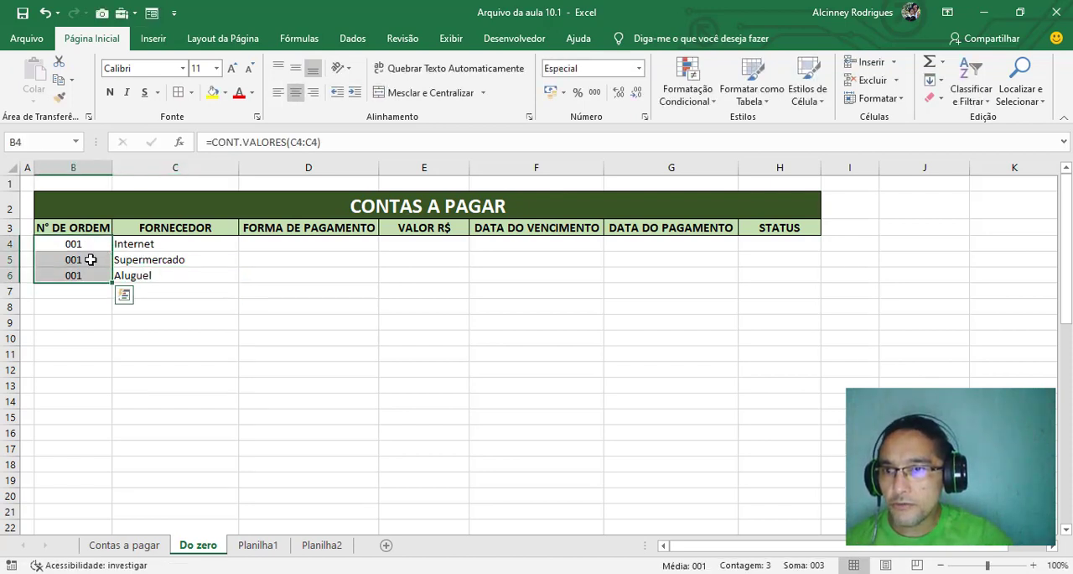
left_click(91, 245)
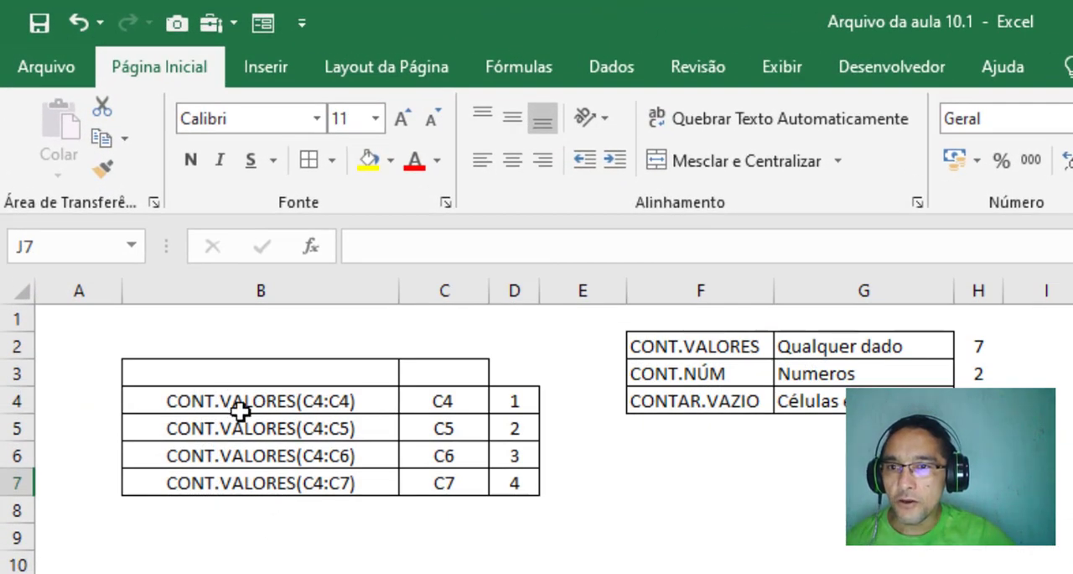
Examine the Planilha1 example, matching each CONT.VALORES range in B4:B7 with the cells it covers in column C
left_click(234, 403)
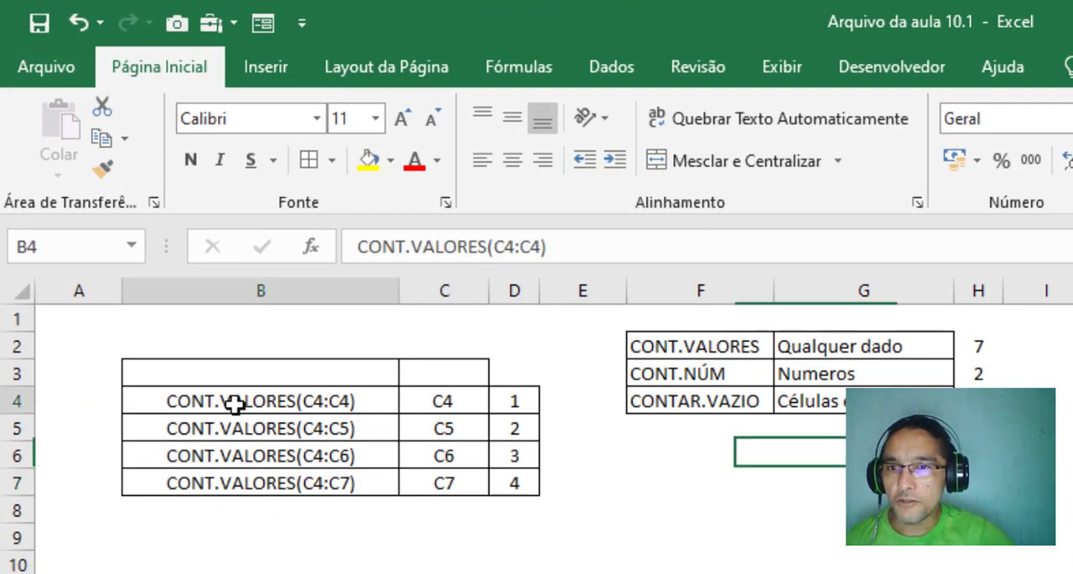
left_click(471, 404)
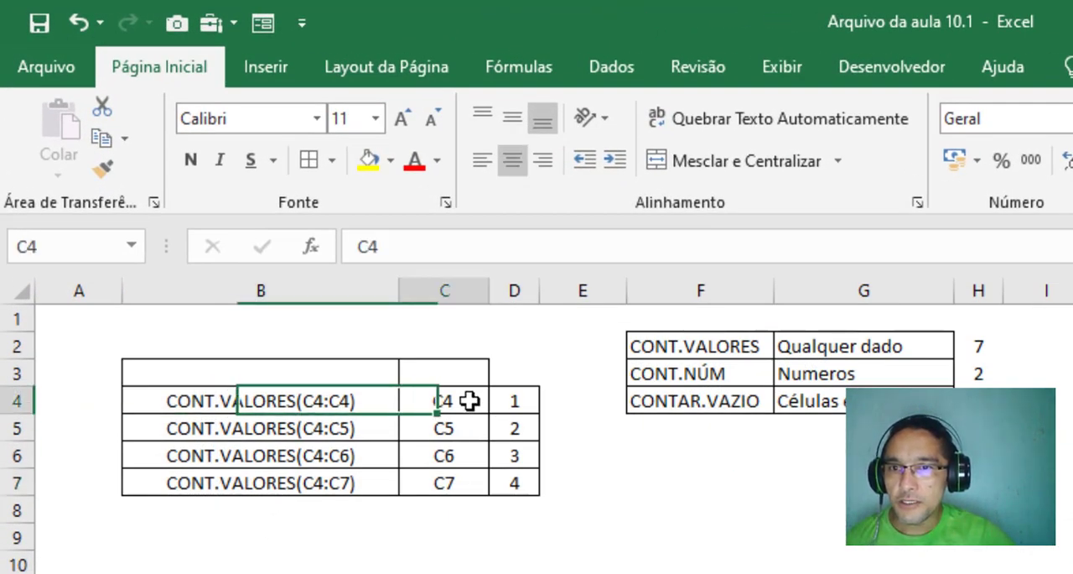
left_click(260, 404)
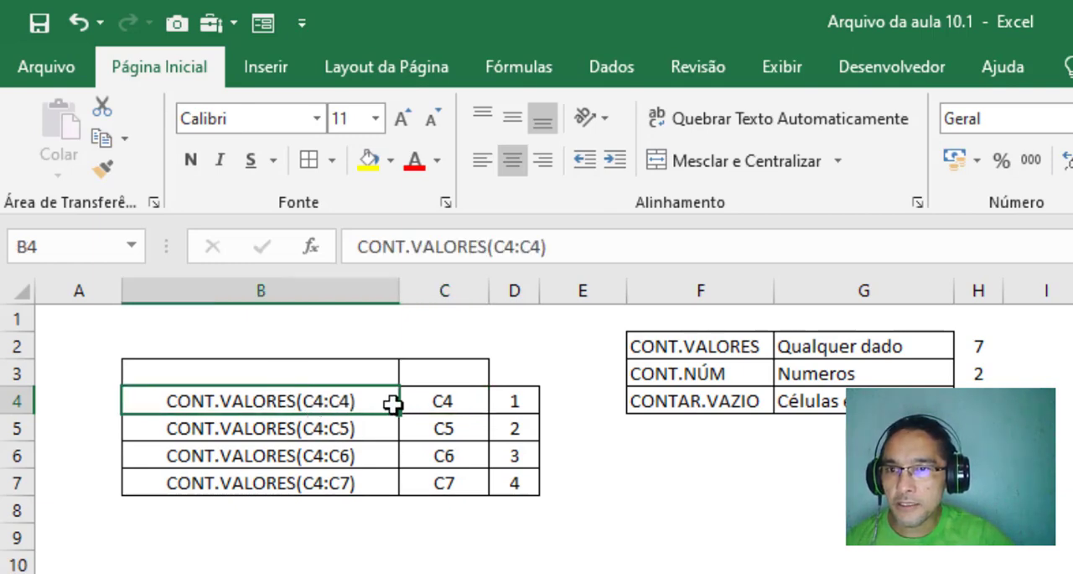
left_click(443, 399)
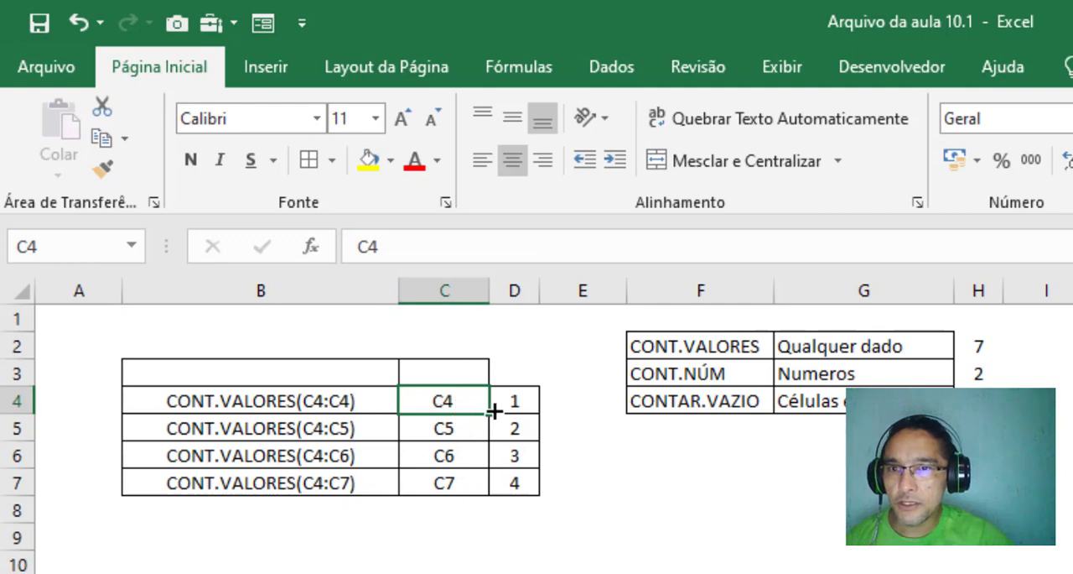
left_click(215, 433)
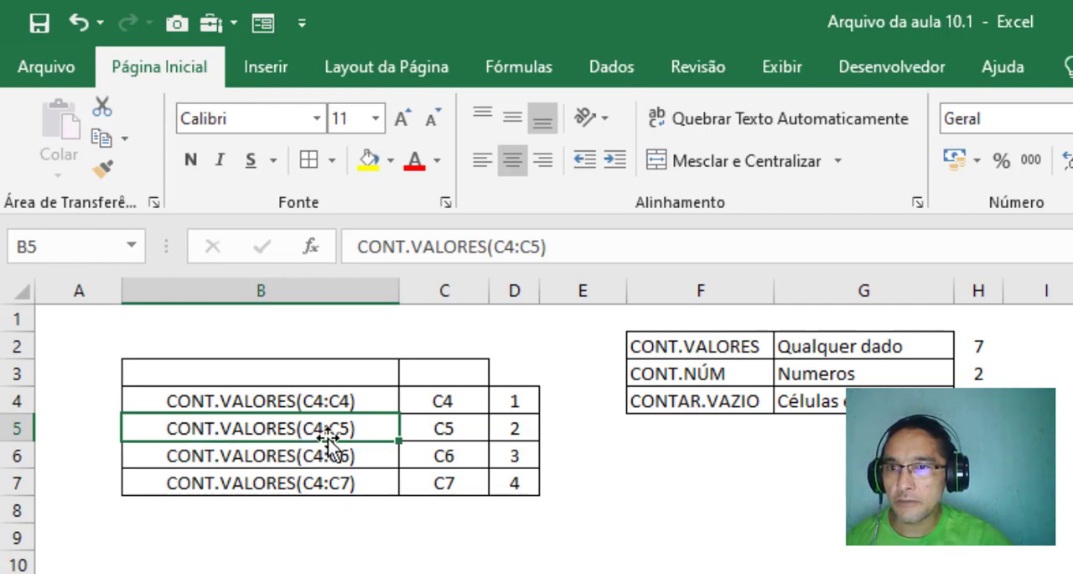
left_click(442, 400)
left_click_drag(442, 399, 437, 427)
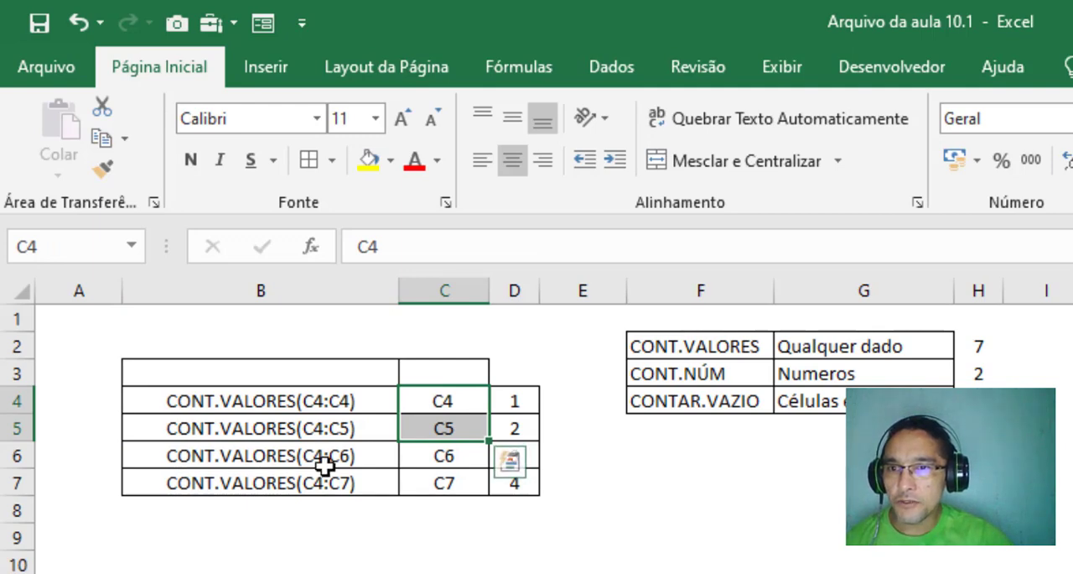
left_click_drag(426, 400, 431, 452)
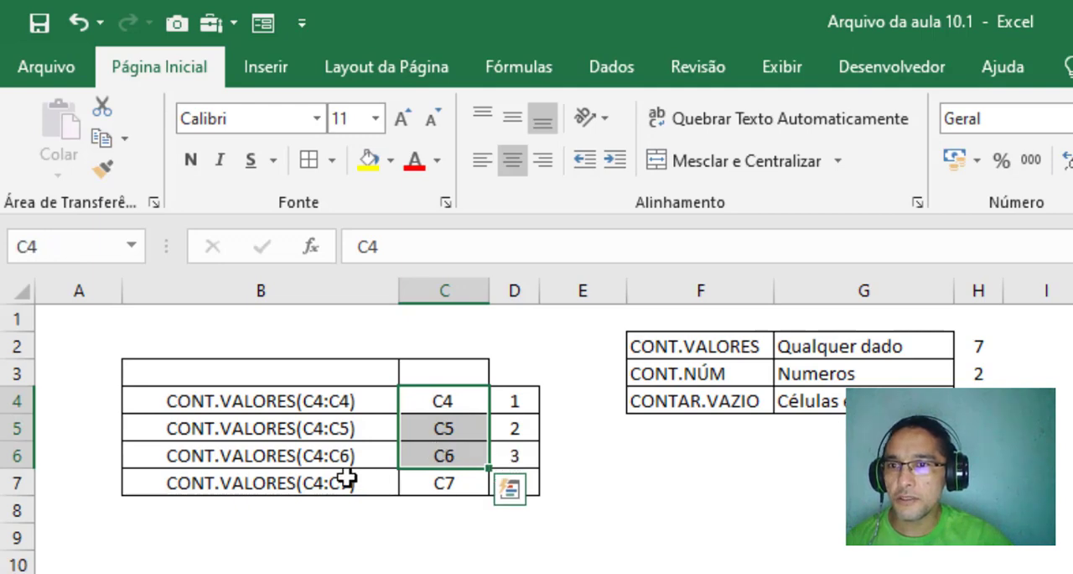
left_click(249, 486)
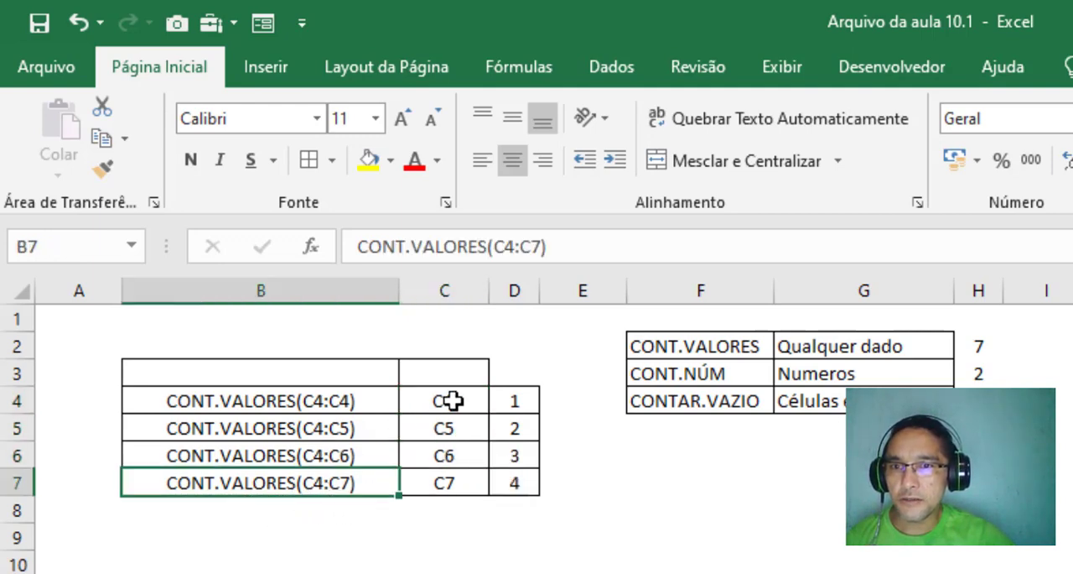
left_click_drag(451, 401, 453, 476)
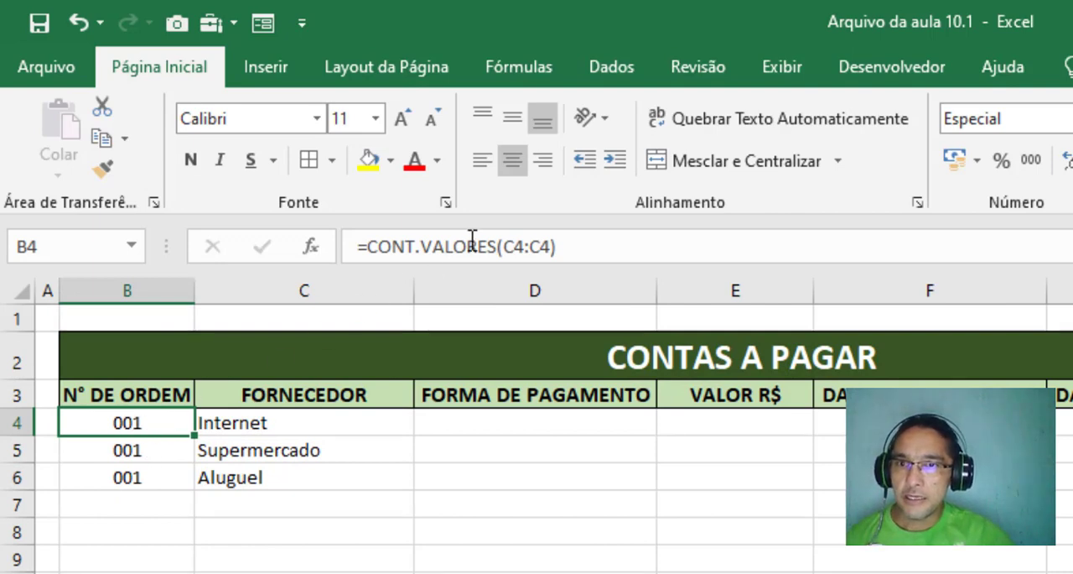
Inspect the ranges used by the B4, B5 and B6 formulas on the Do zero sheet and compare them with the Planilha1 example
left_click_drag(141, 426, 249, 412)
left_click(125, 424)
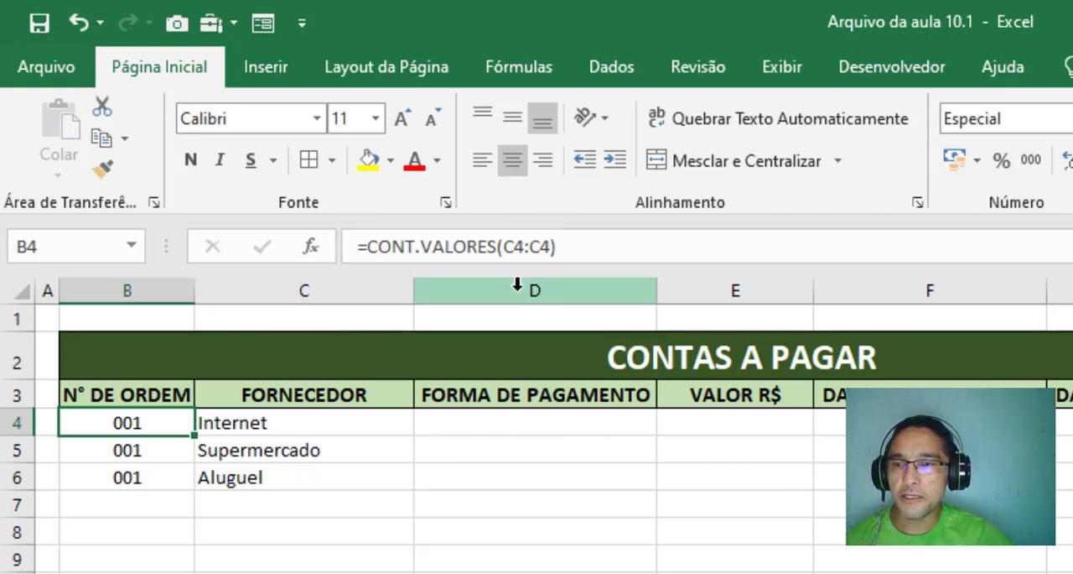
left_click(120, 453)
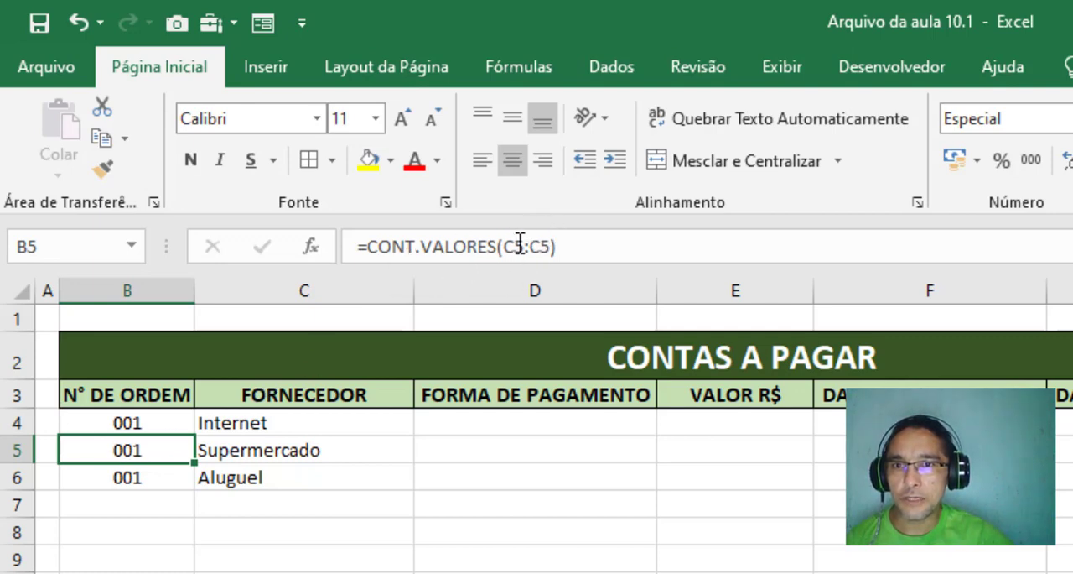
left_click(153, 479)
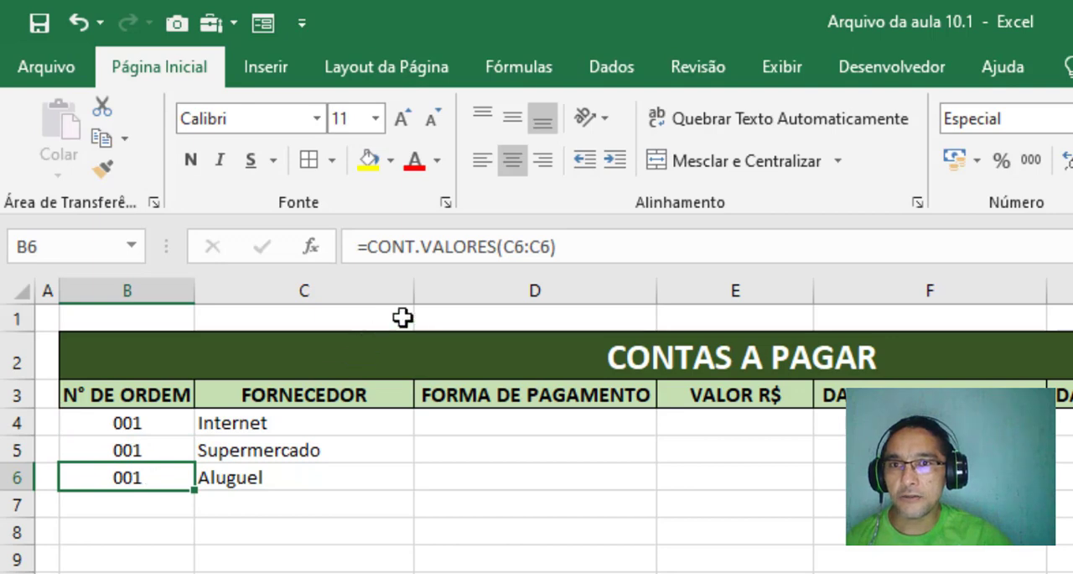
left_click(172, 424)
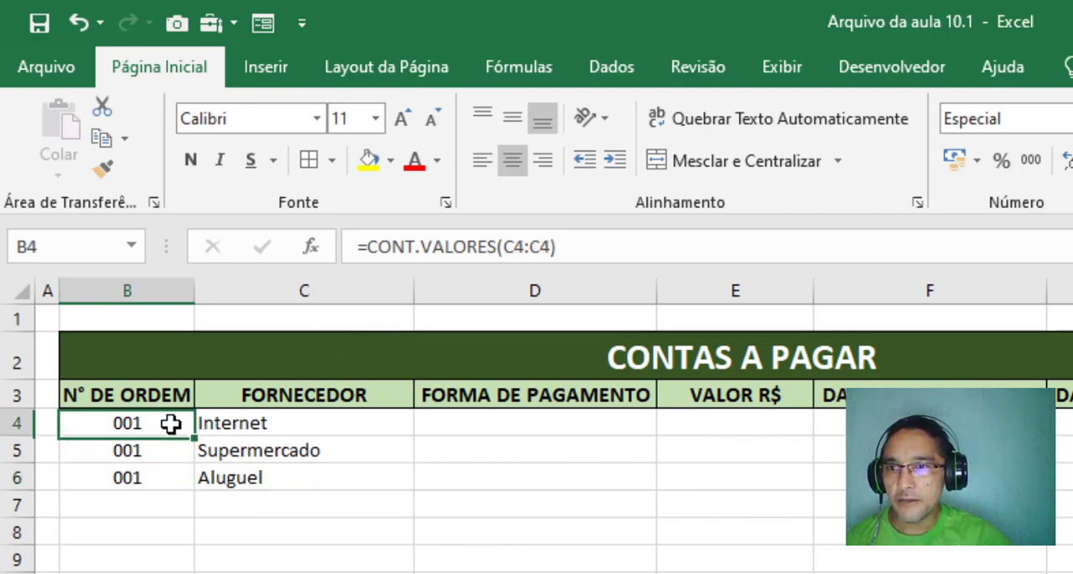
left_click(225, 427)
left_click_drag(225, 426, 239, 565)
left_click_drag(168, 422, 161, 500)
left_click(153, 423)
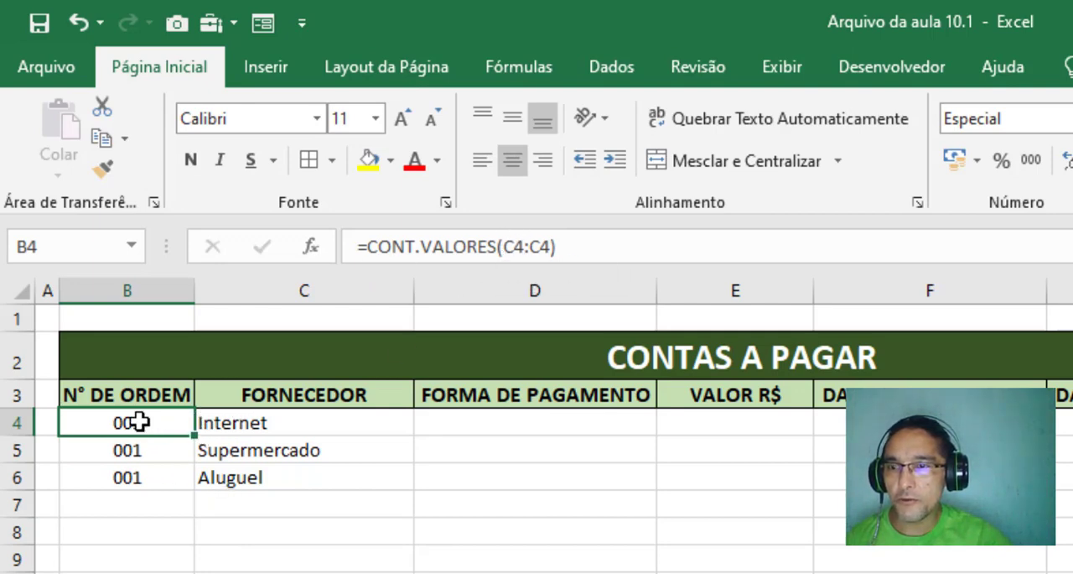
left_click(514, 246)
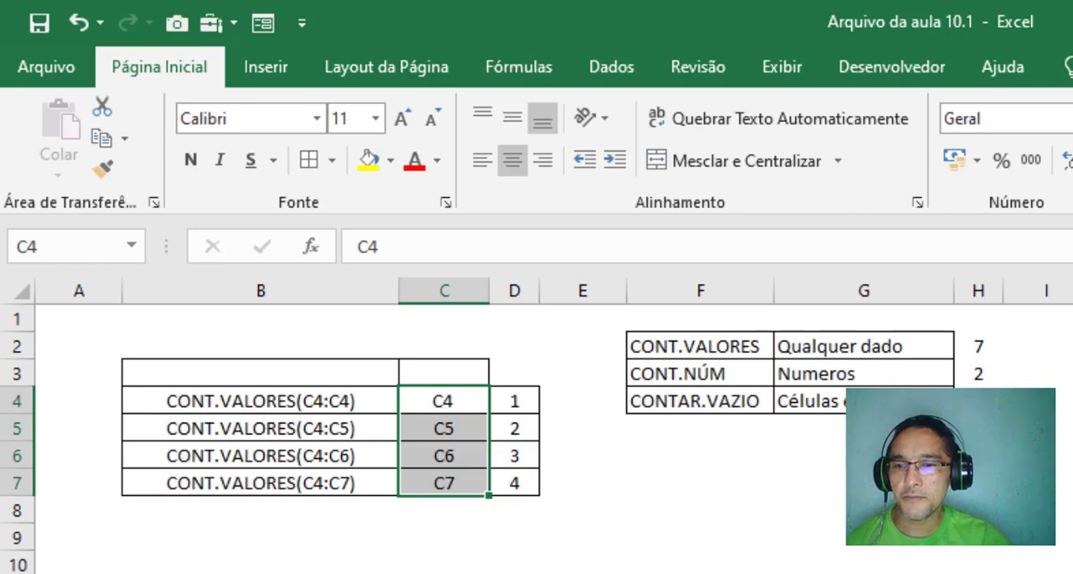
key("ctrl+Page_Up")
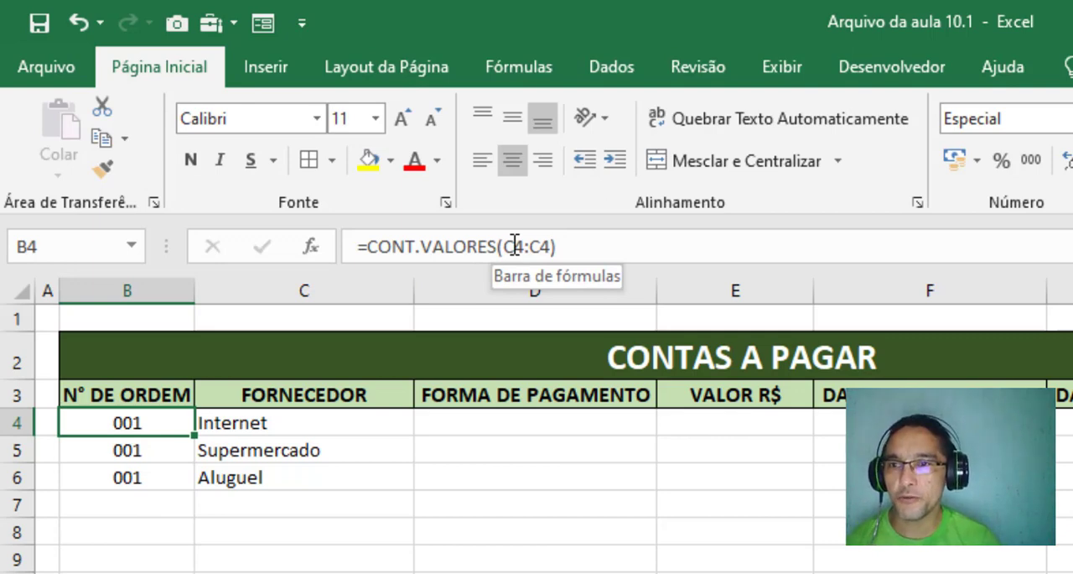
Clear the test order numbers and suppliers in B4:C7 on the Do zero sheet and select B4
left_click_drag(120, 448, 202, 451)
left_click_drag(151, 422, 313, 503)
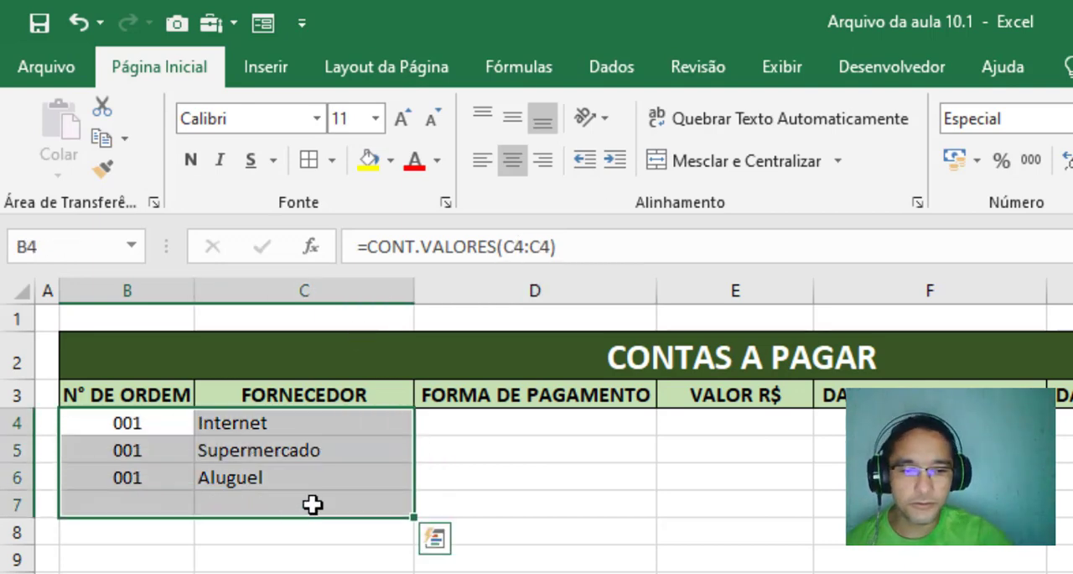
key("Delete")
left_click(126, 422)
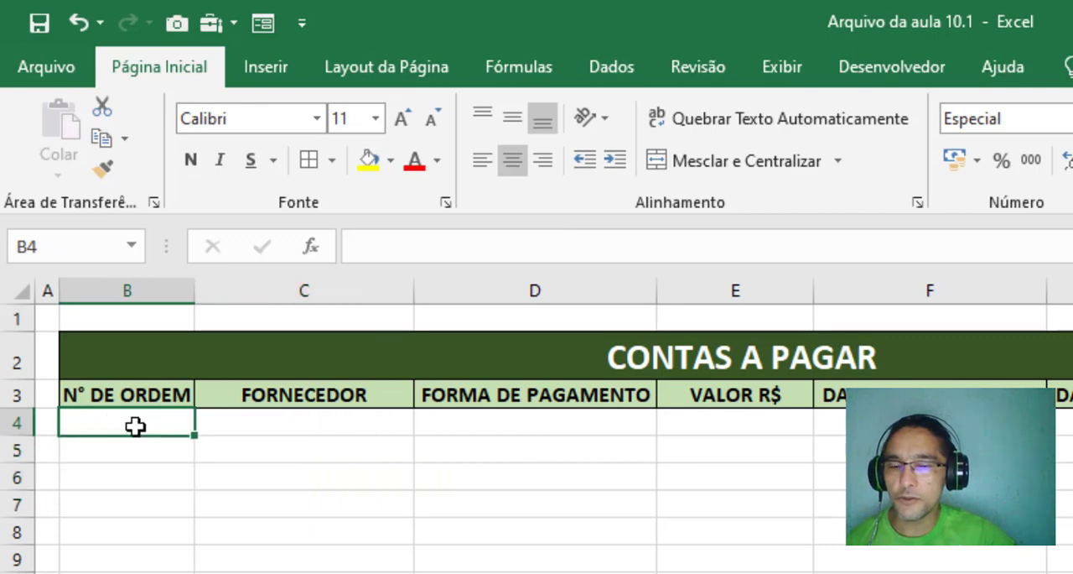
Write a CONT.VALORES formula in B4 that counts the supplier range C4:C4
type("=cont")
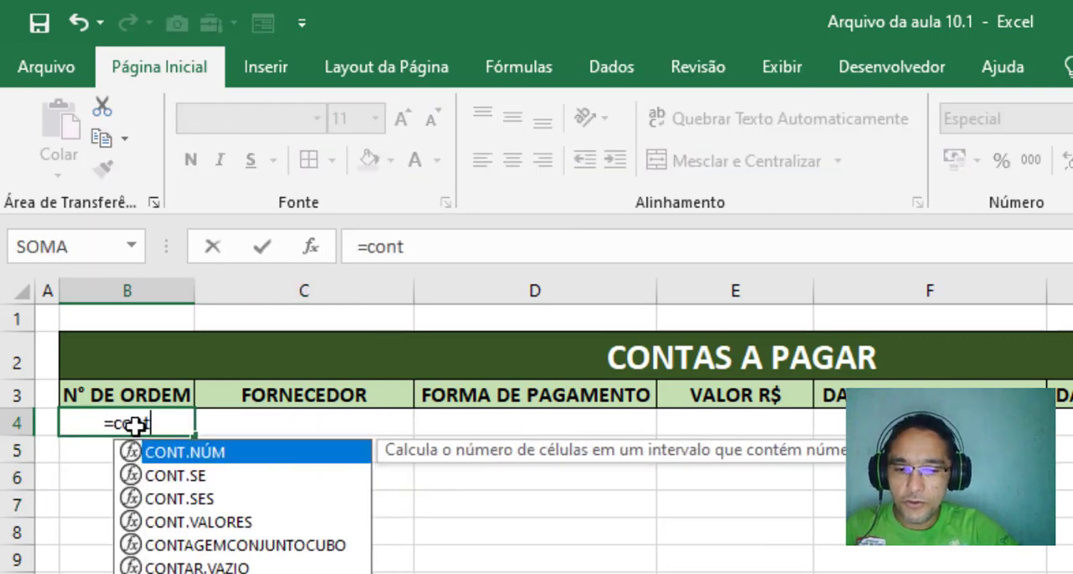
type(".v")
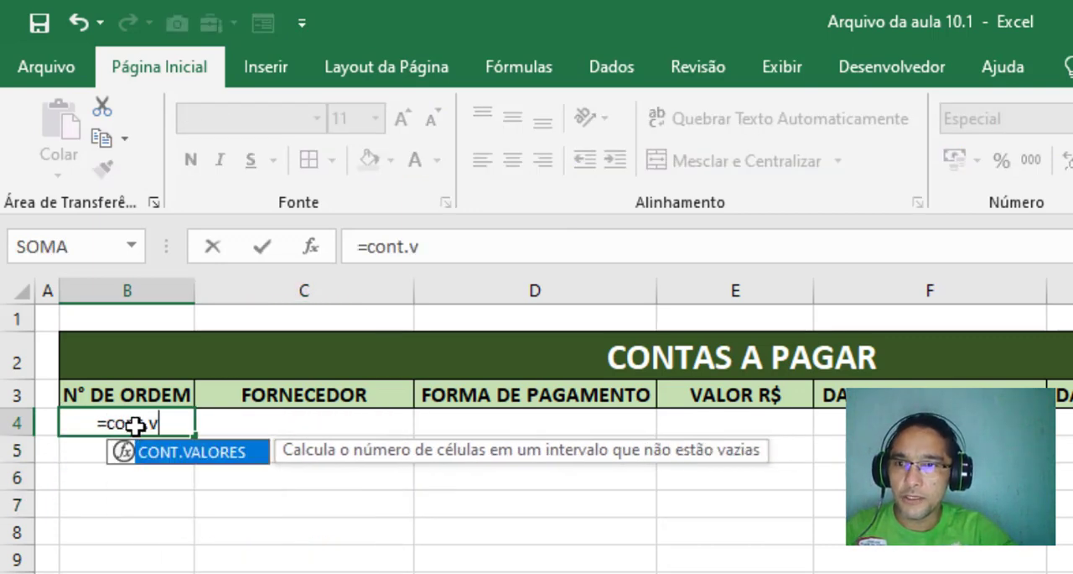
key("Tab")
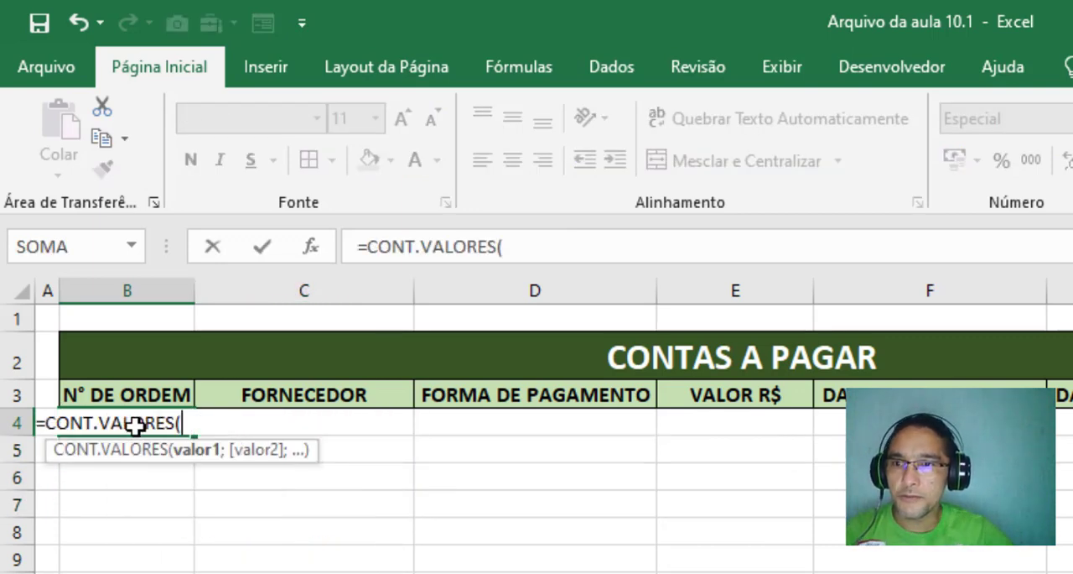
left_click(277, 428)
type(":C4")
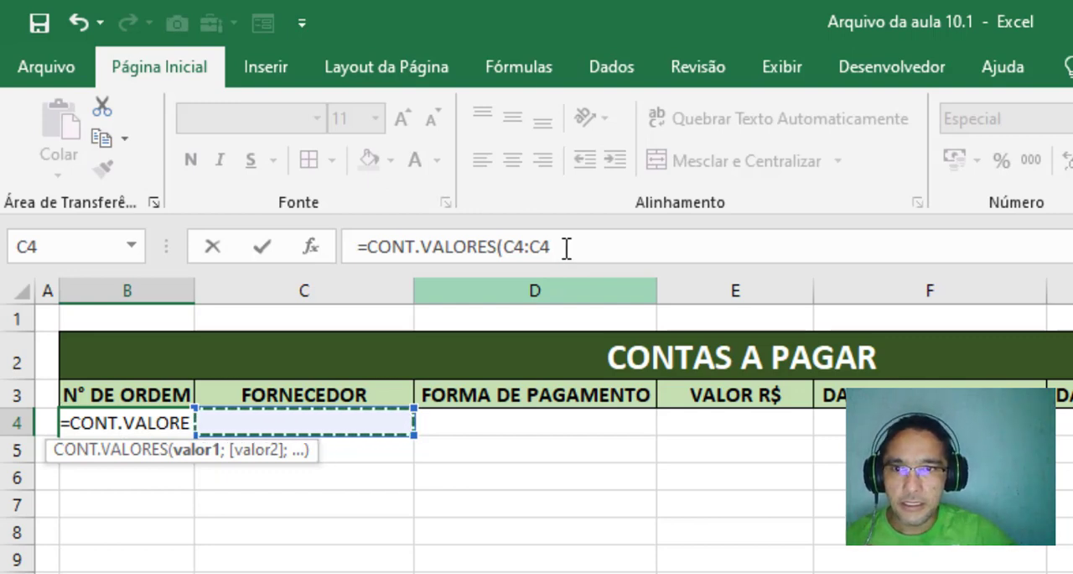
type(")")
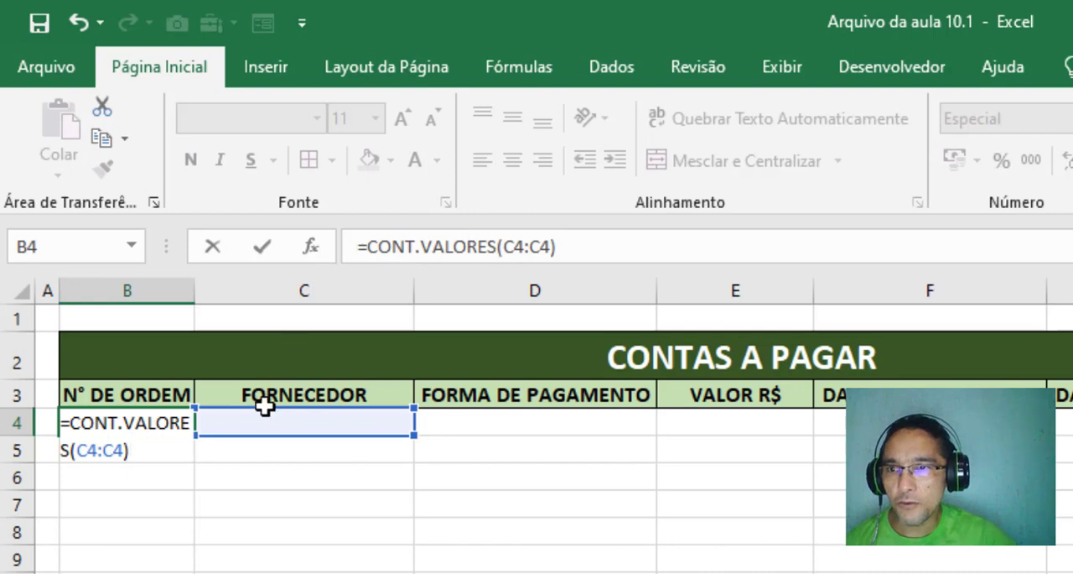
Make the range's first reference absolute so the B4 formula is =CONT.VALORES($C$4:C4), and commit it
left_click(89, 452)
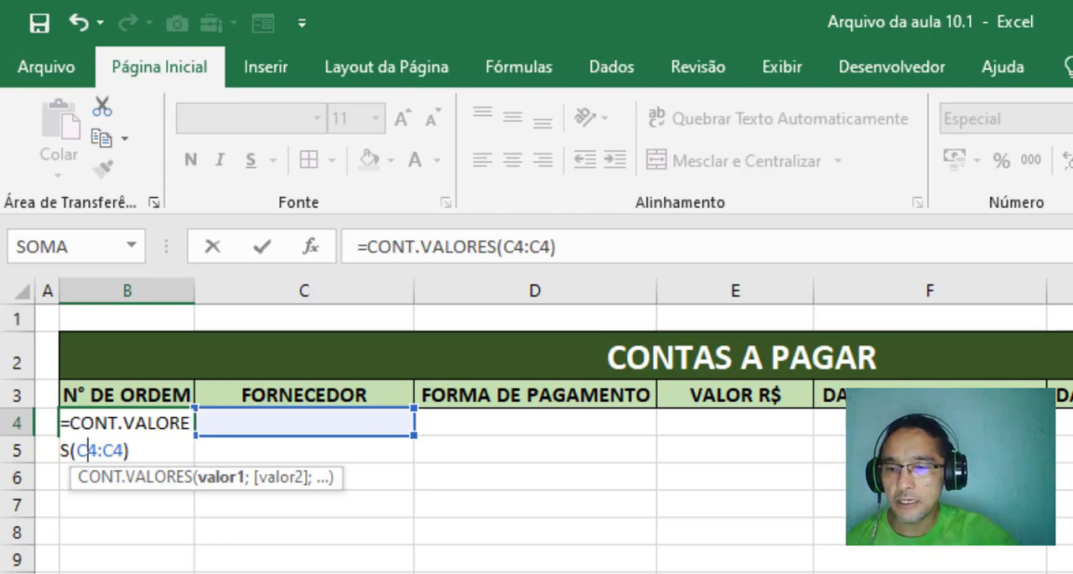
key("F4")
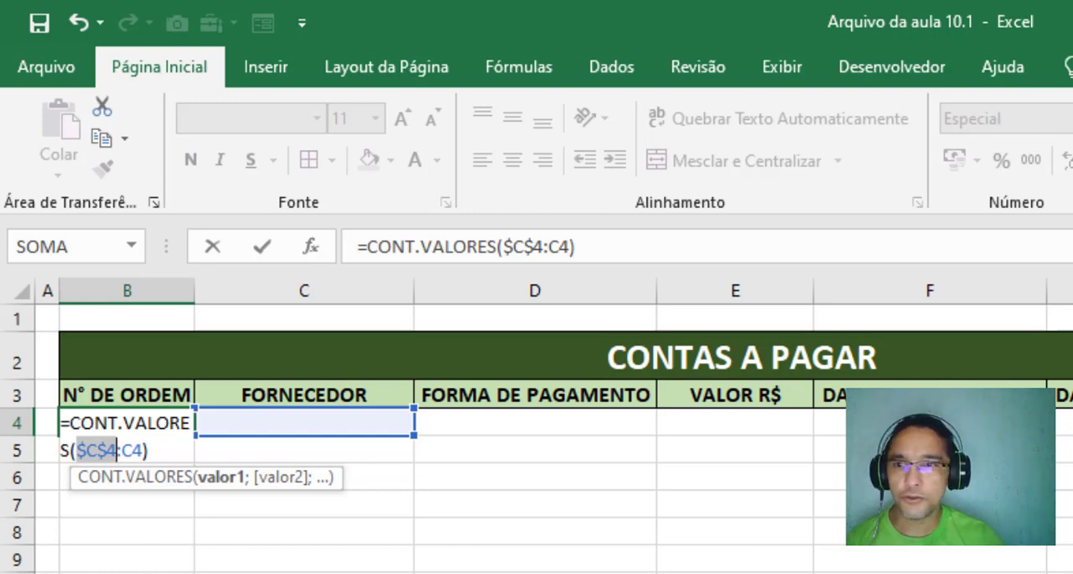
key("Return")
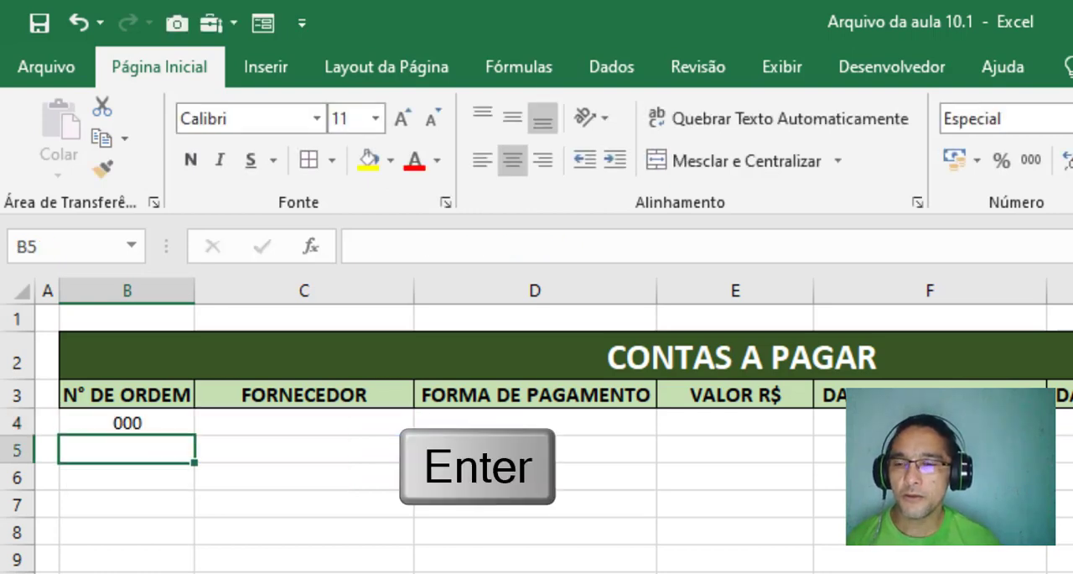
Fill the B4 order number formula down through B10
left_click(156, 422)
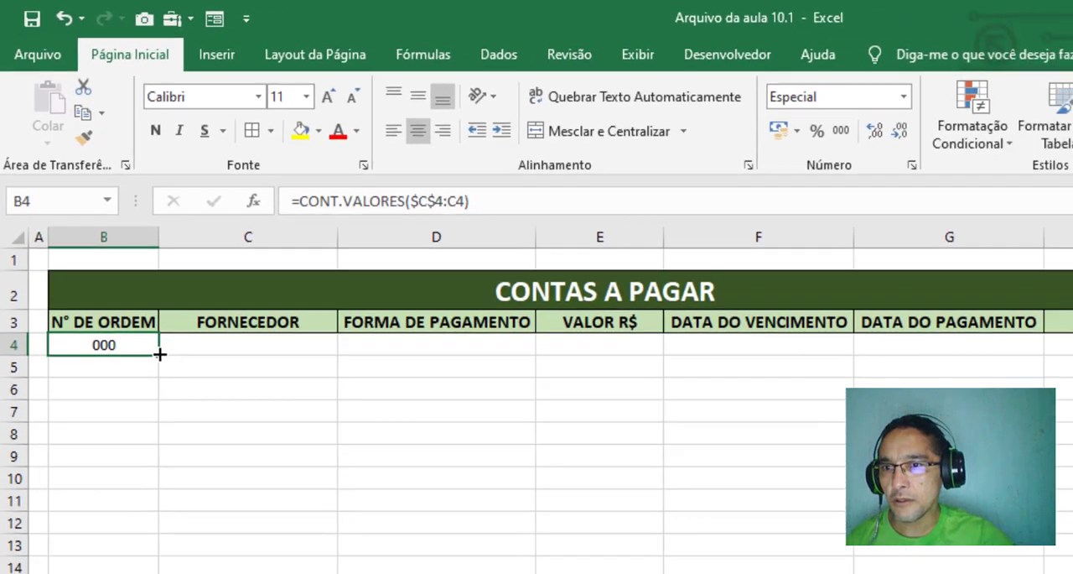
left_click_drag(194, 435, 171, 548)
left_click_drag(99, 316, 99, 345)
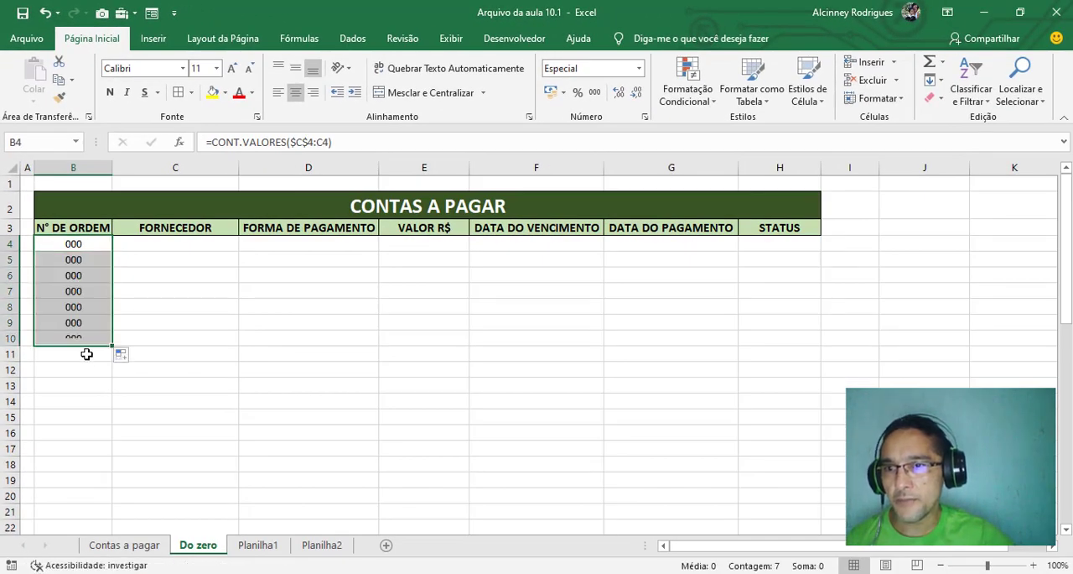
Compare the ranges in the B4, B5 and B6 formulas, checking the fixed start and the changing end reference
left_click(132, 243)
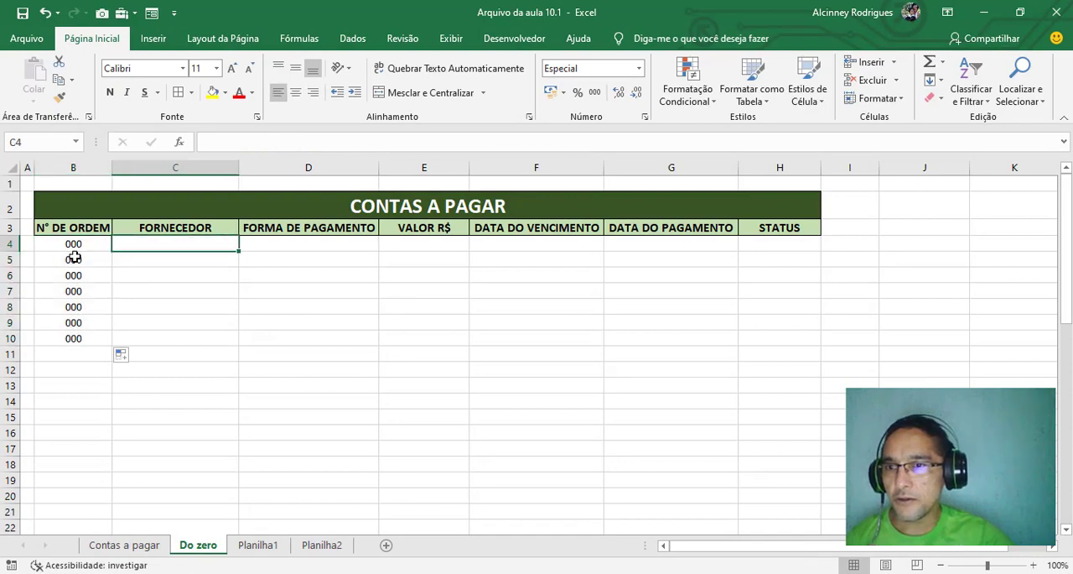
left_click(72, 244)
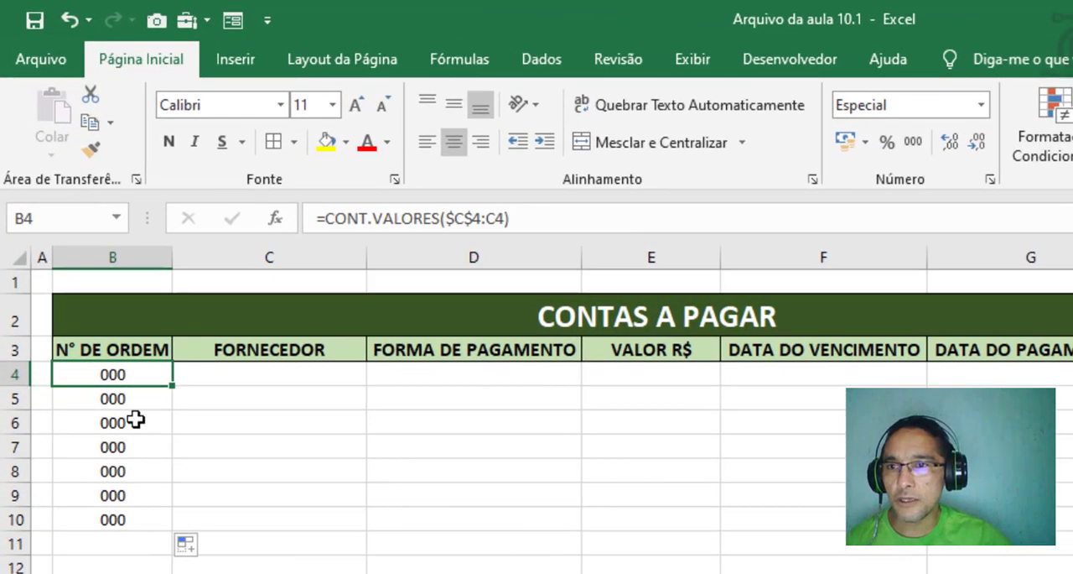
left_click(117, 399)
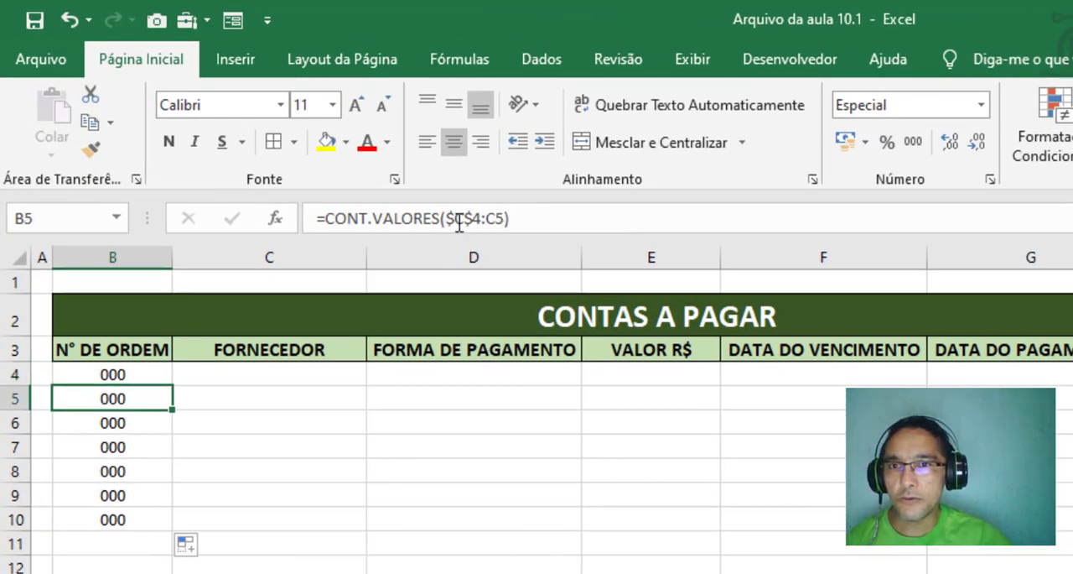
left_click(81, 423)
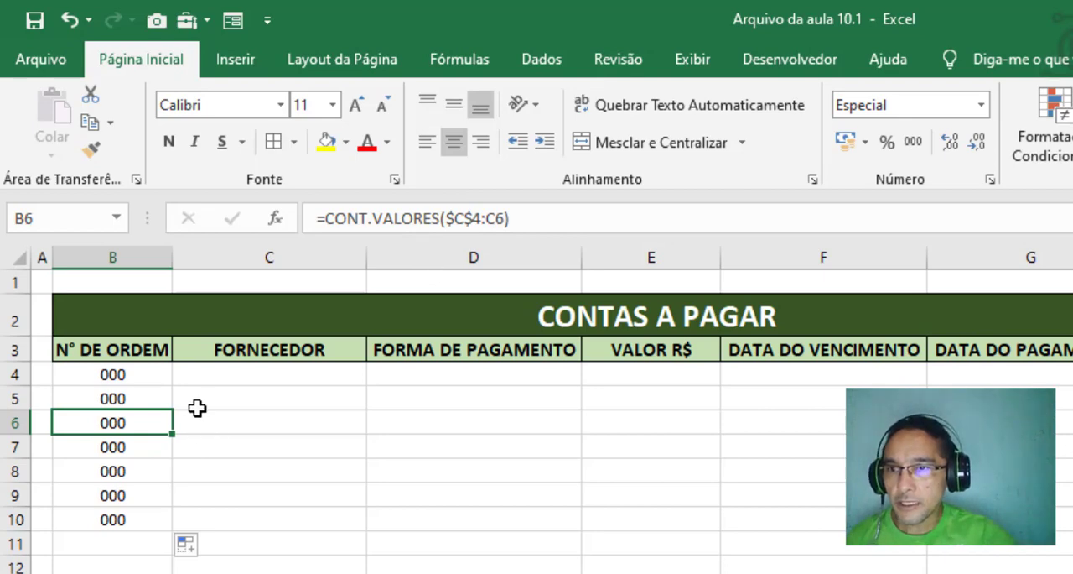
left_click(159, 374)
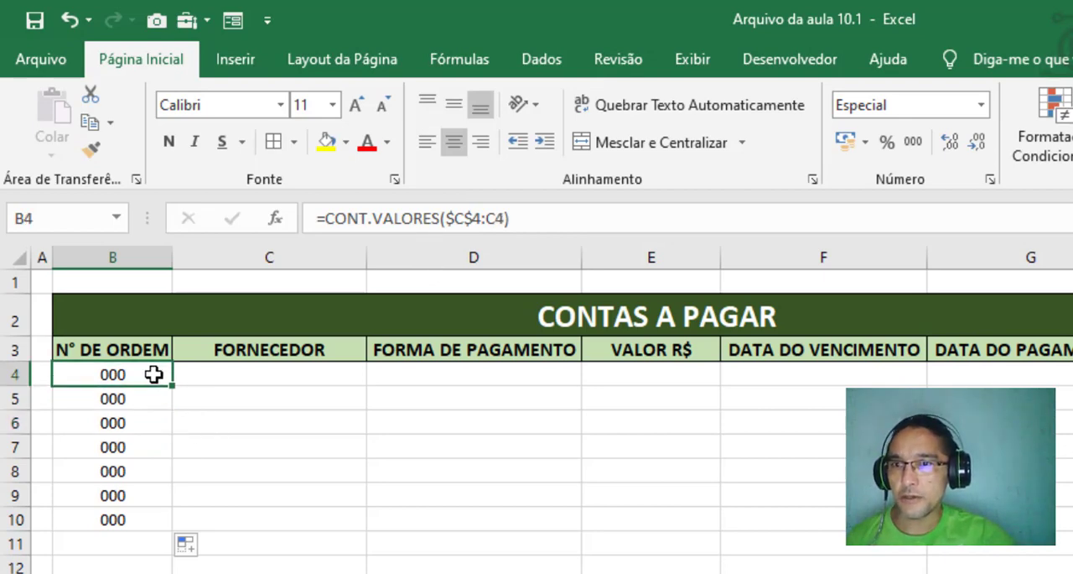
left_click_drag(154, 375, 147, 470)
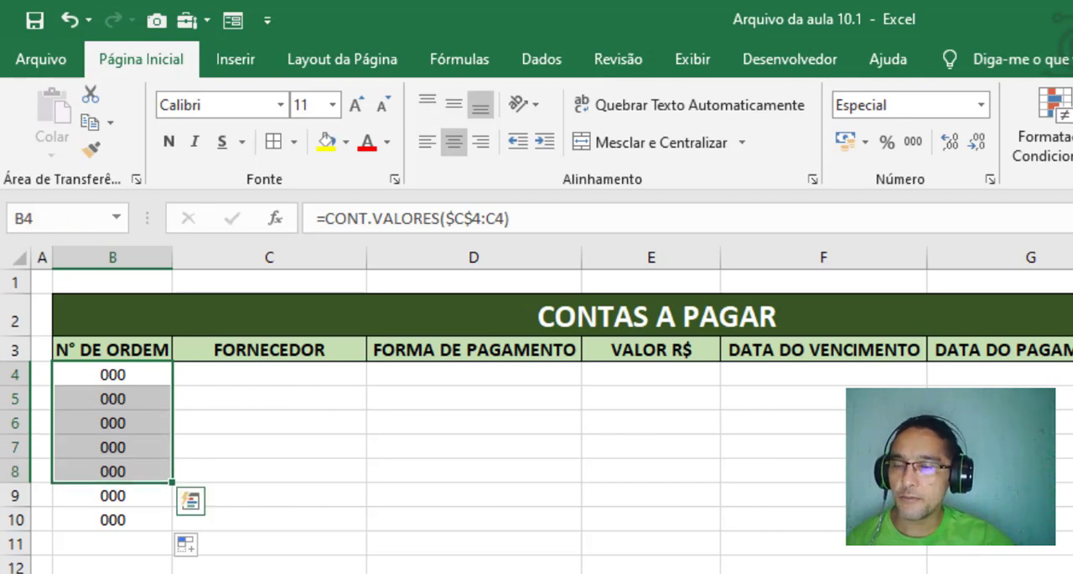
Enter Internet in C4 and Supermercado in C5 as suppliers
left_click(215, 375)
type("Internet")
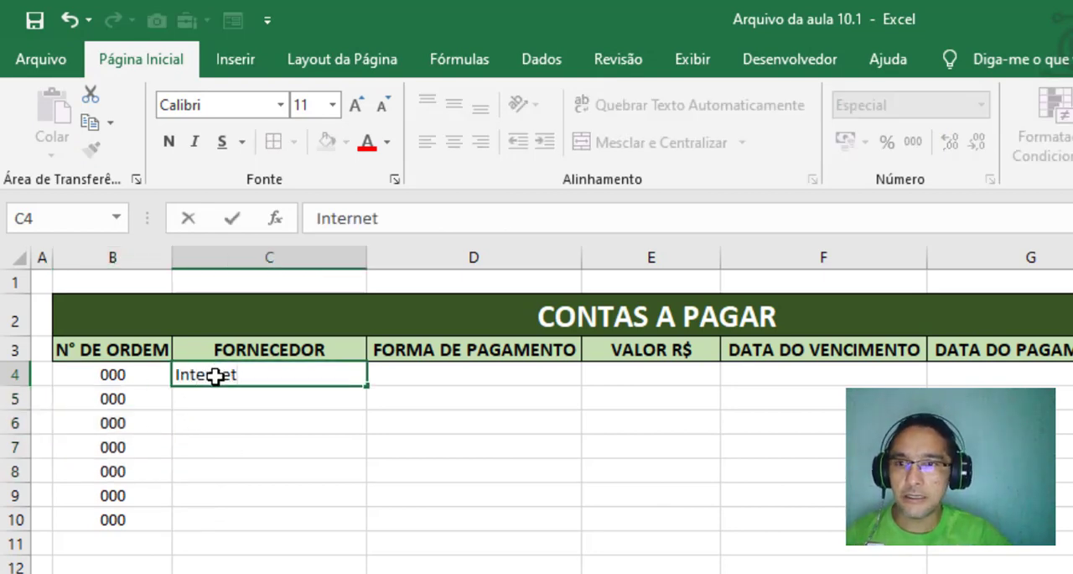
key("Return")
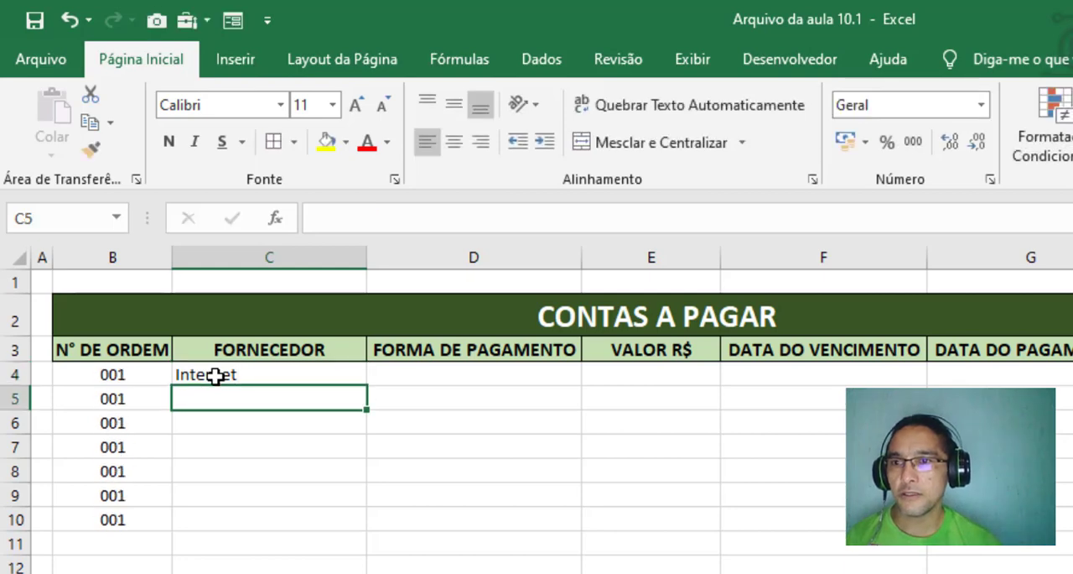
left_click(273, 380)
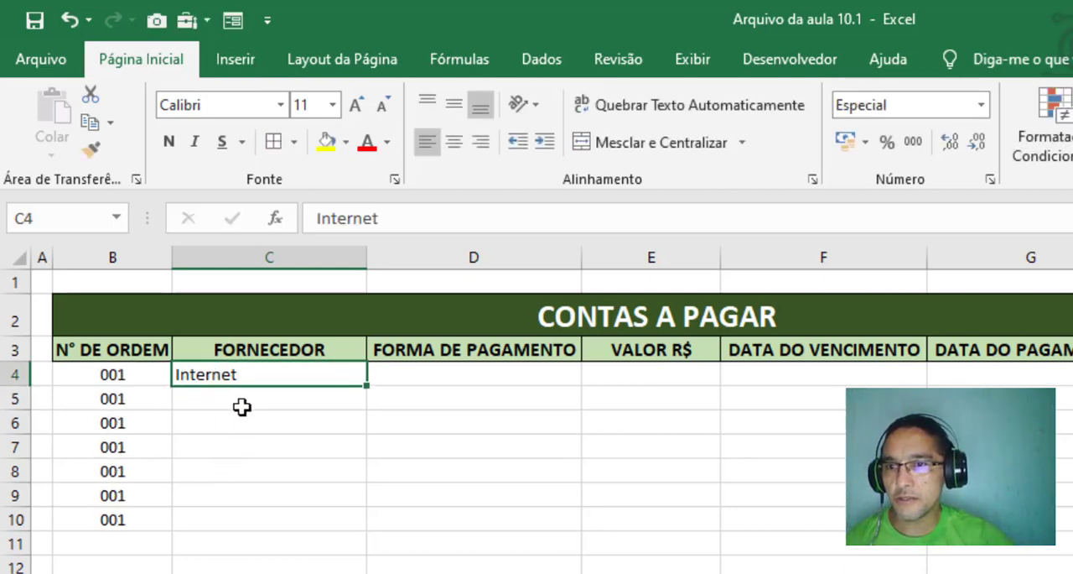
left_click(242, 406)
type("Su")
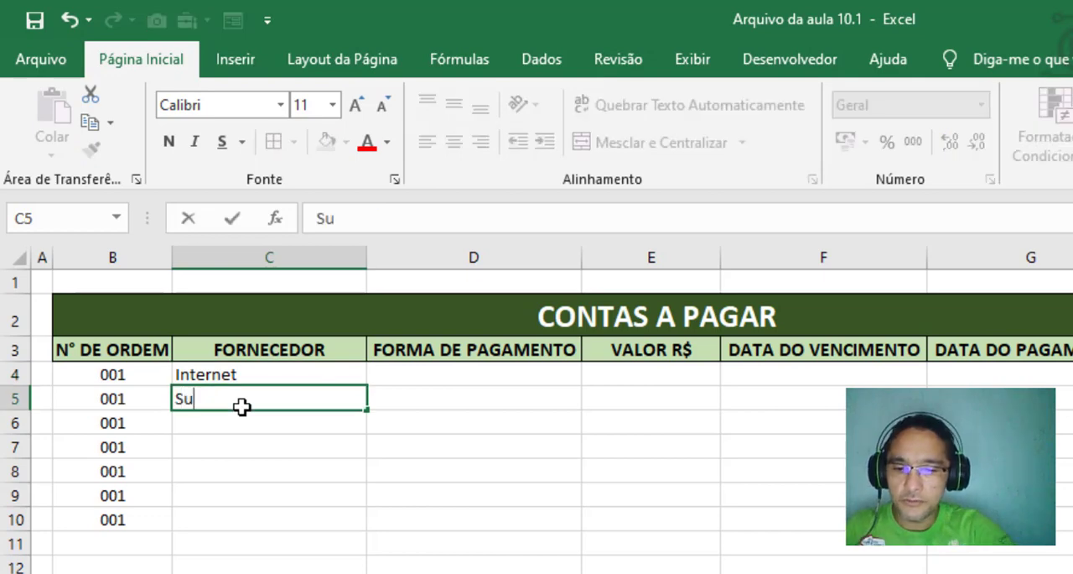
type("permercado")
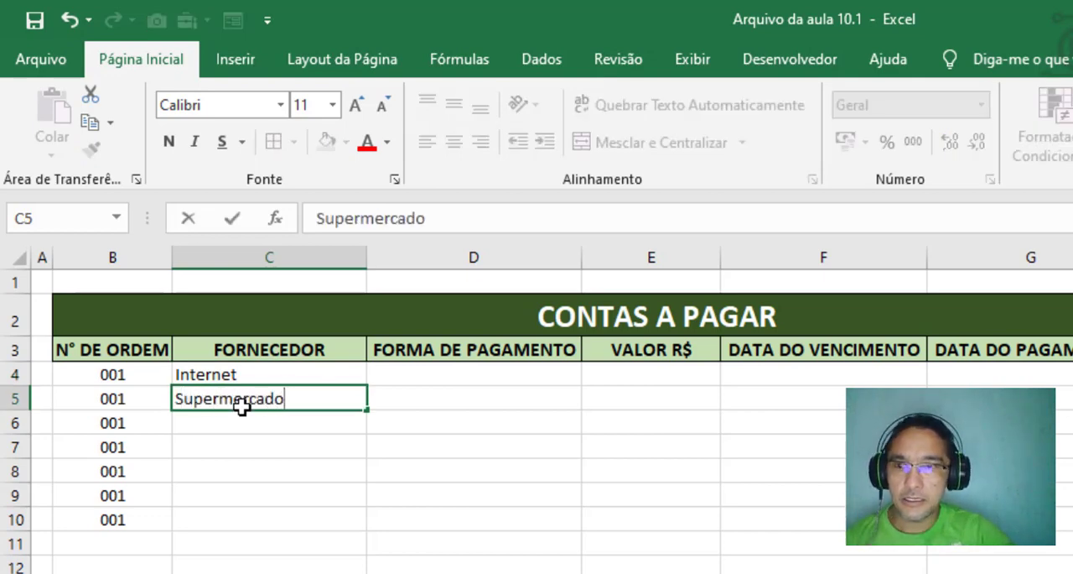
key("Return")
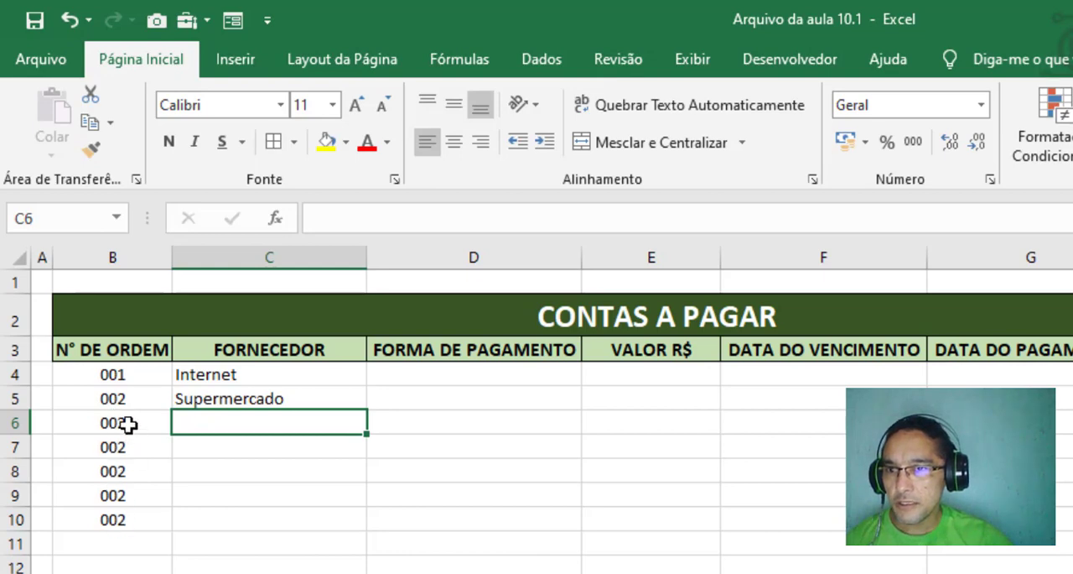
Check the order numbers in B6:B10 and the formulas in B4 and B5 against the suppliers entered
left_click_drag(105, 422, 99, 544)
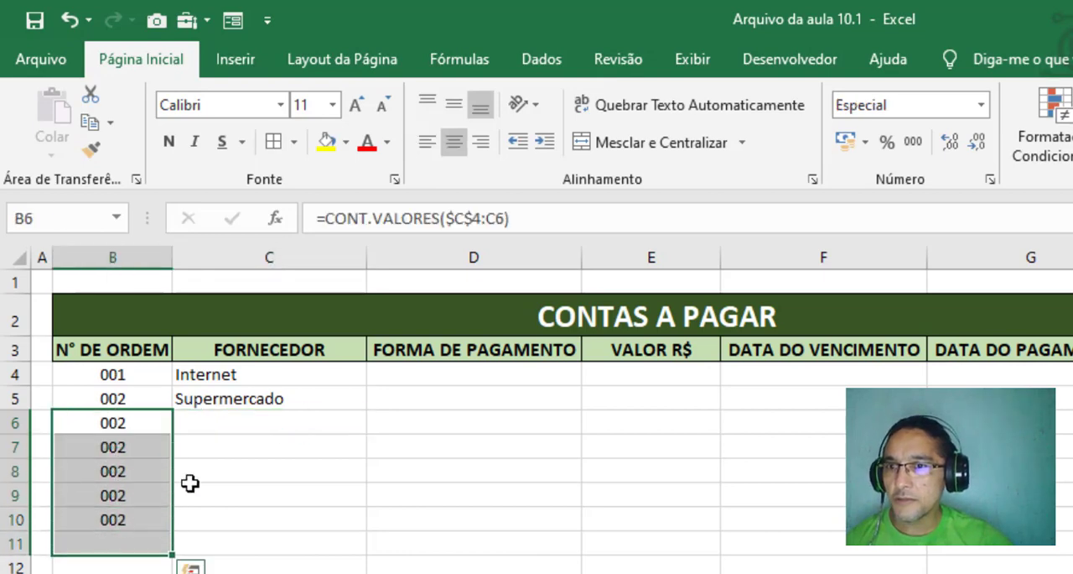
left_click(117, 374)
left_click(125, 396)
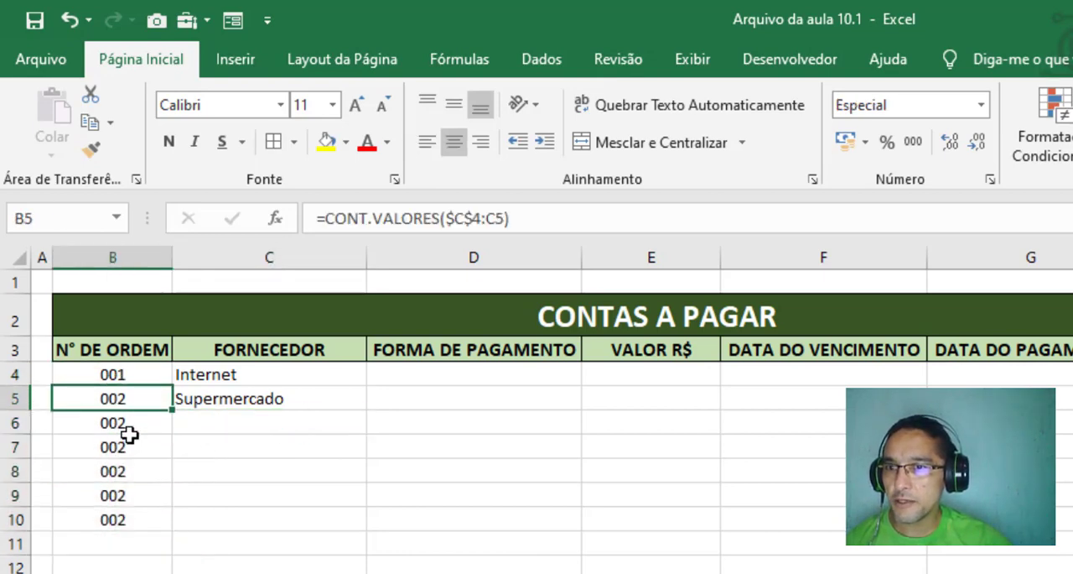
left_click(140, 374)
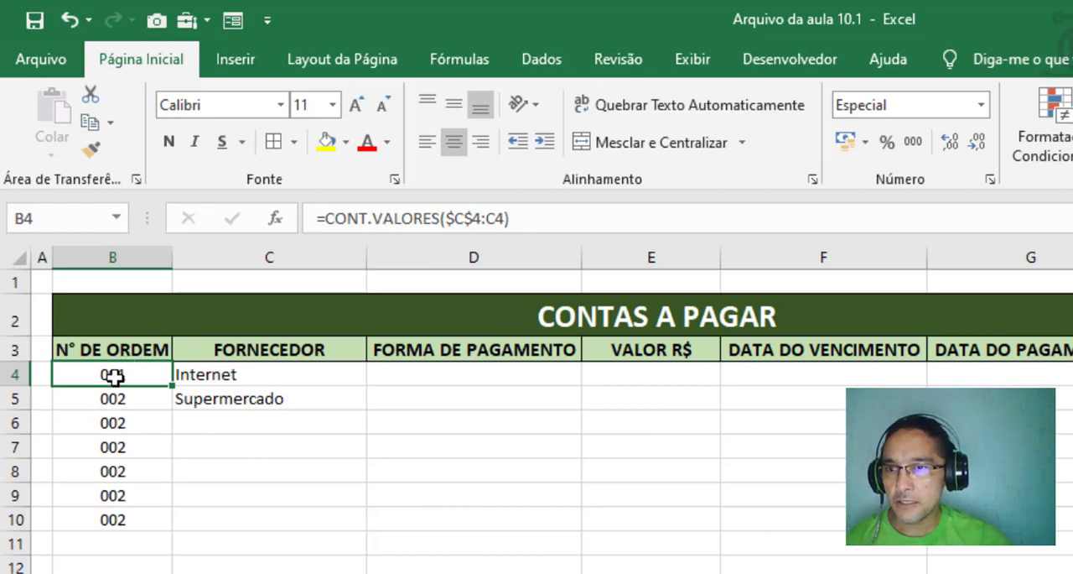
left_click(243, 376)
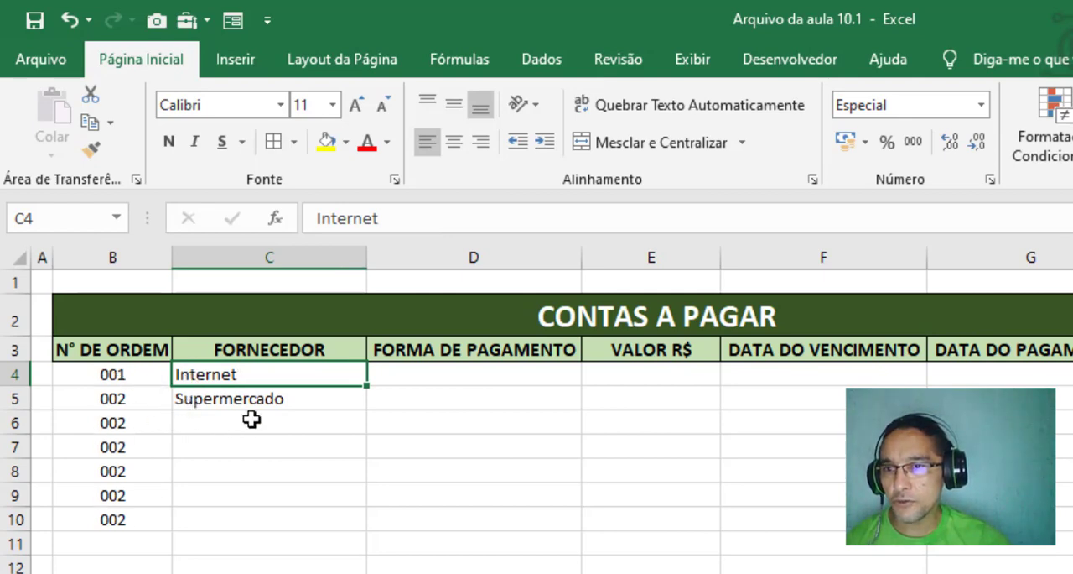
Enter Aluguel as the supplier in C6
left_click(216, 424)
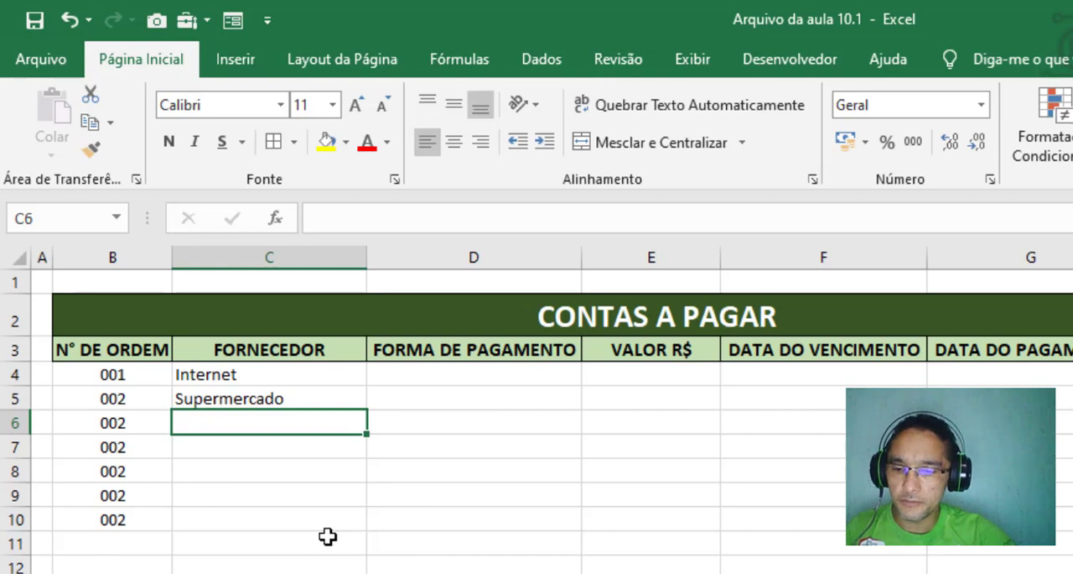
type("Aluguel")
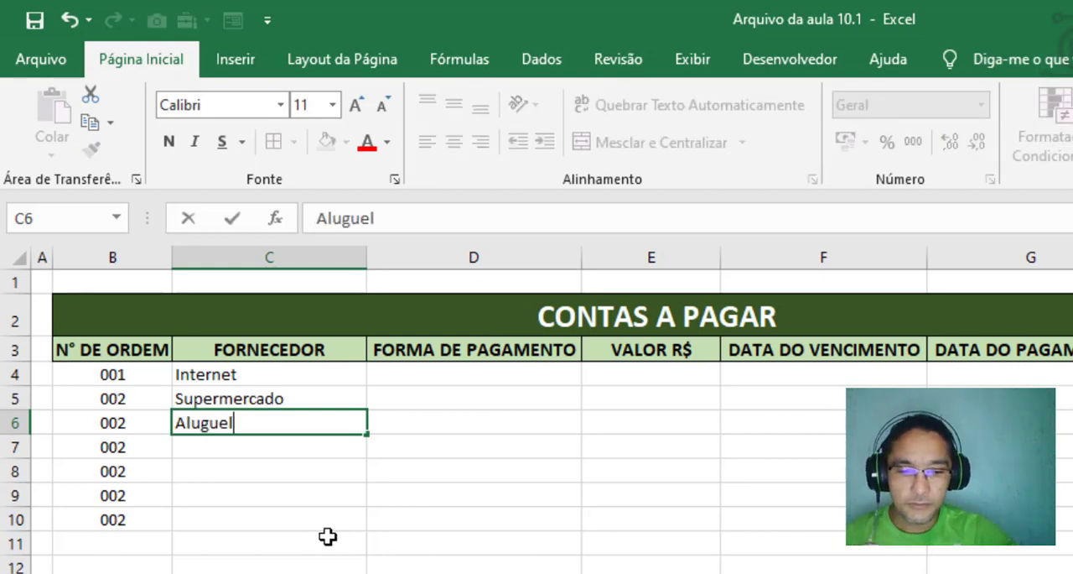
key("Return")
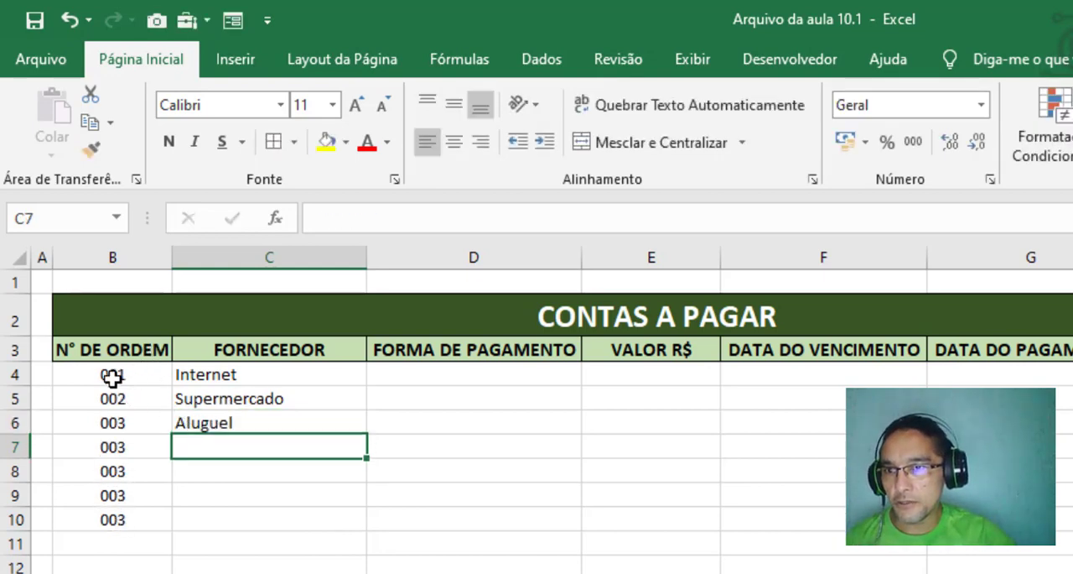
Examine the order numbers in B7:B10 beside the empty supplier cells in column C
left_click_drag(213, 447, 196, 523)
left_click_drag(114, 445, 117, 541)
left_click(278, 497)
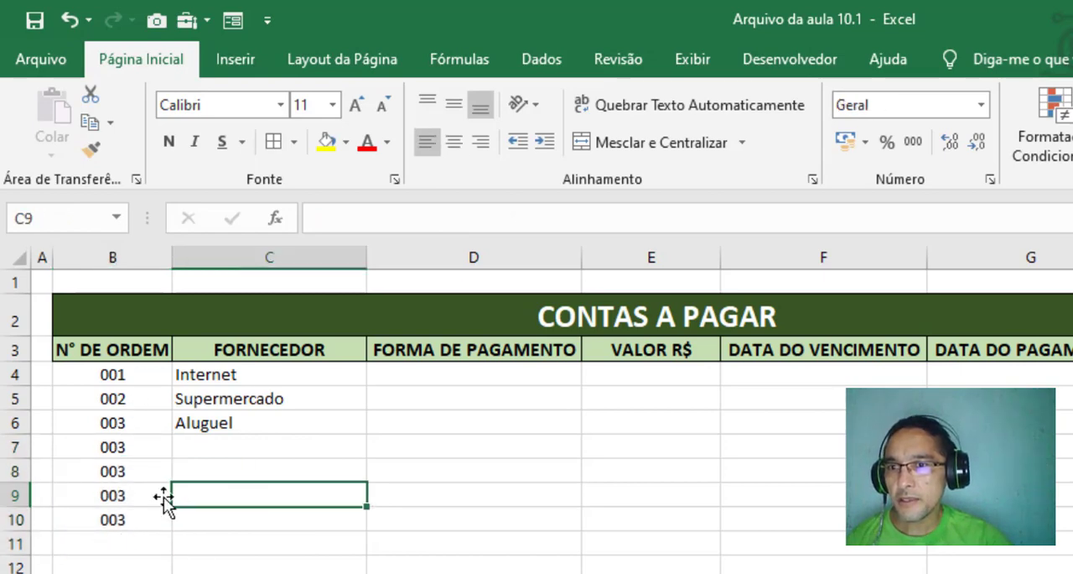
left_click_drag(123, 444, 120, 522)
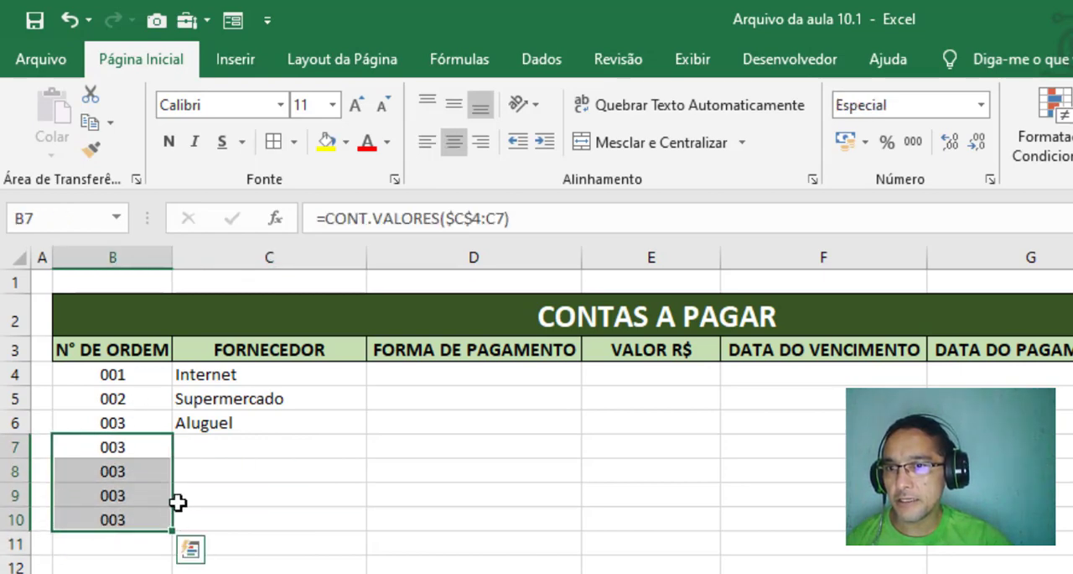
left_click(136, 450)
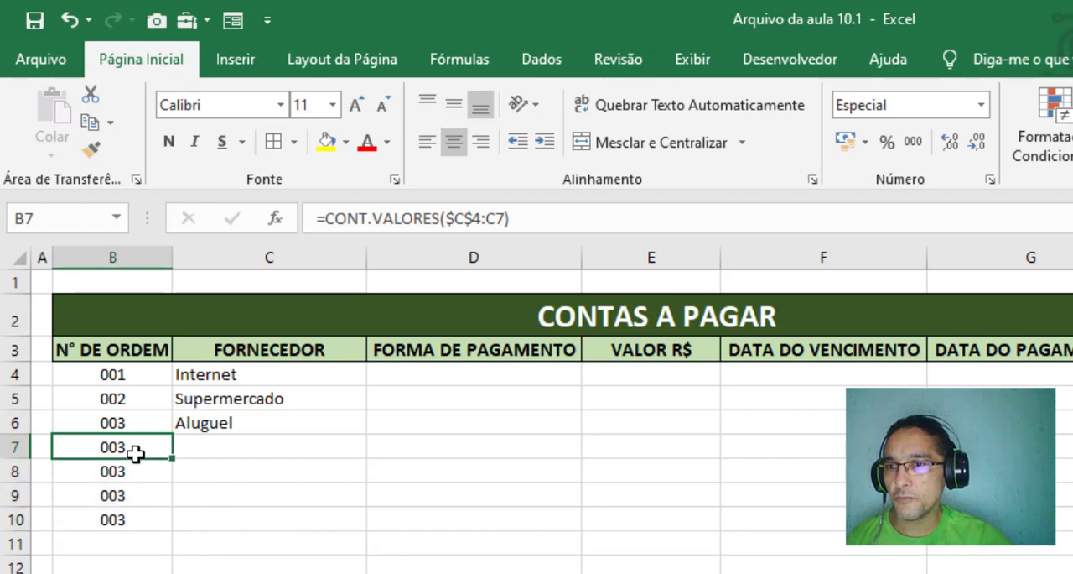
left_click(214, 446)
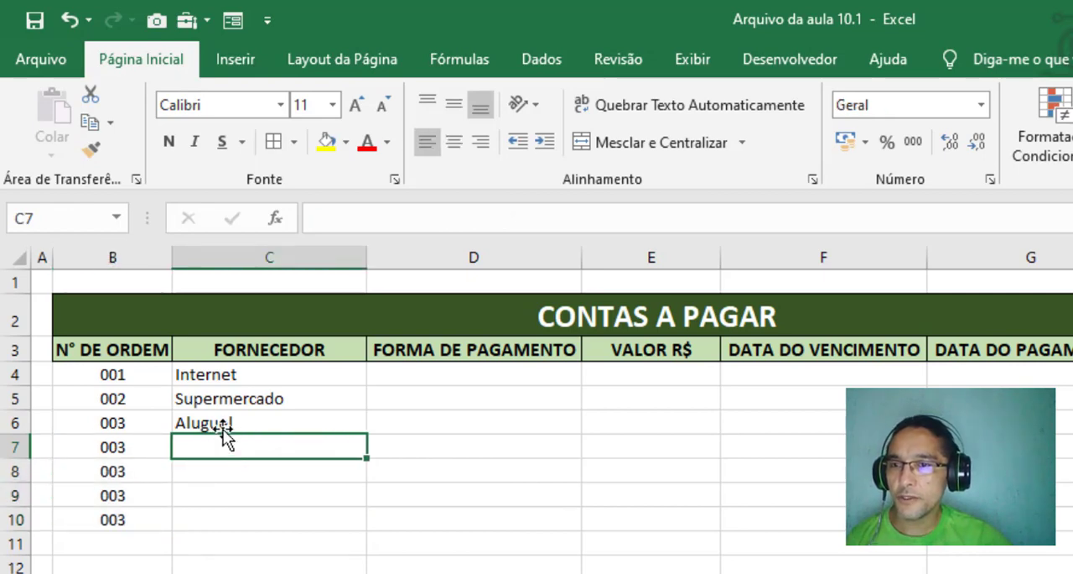
Change the order number formula in B4 to =SE(C4="";"";CONT.VALORES($C$4:C4))
left_click(137, 374)
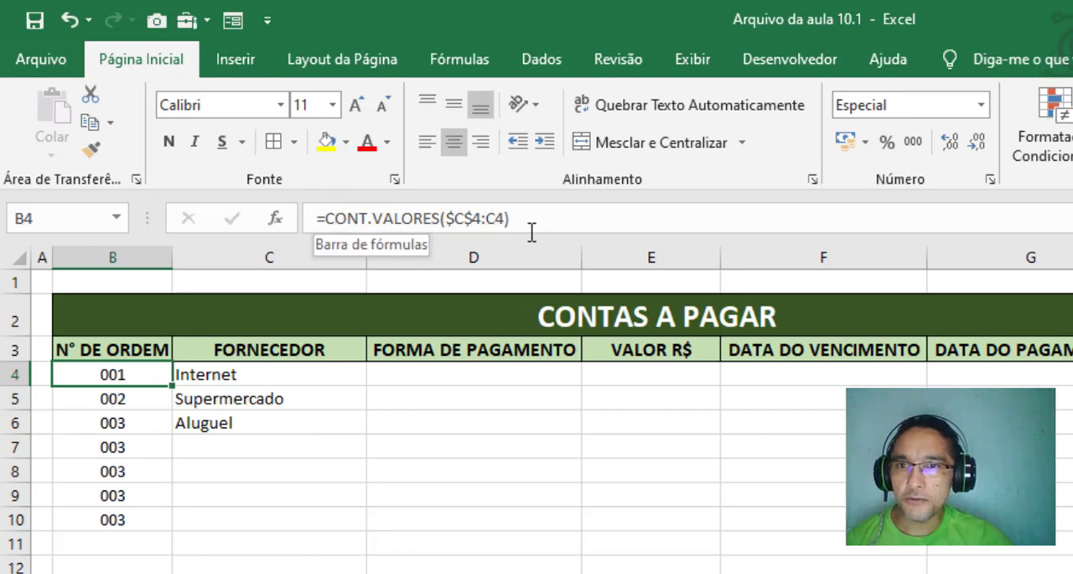
left_click(326, 218)
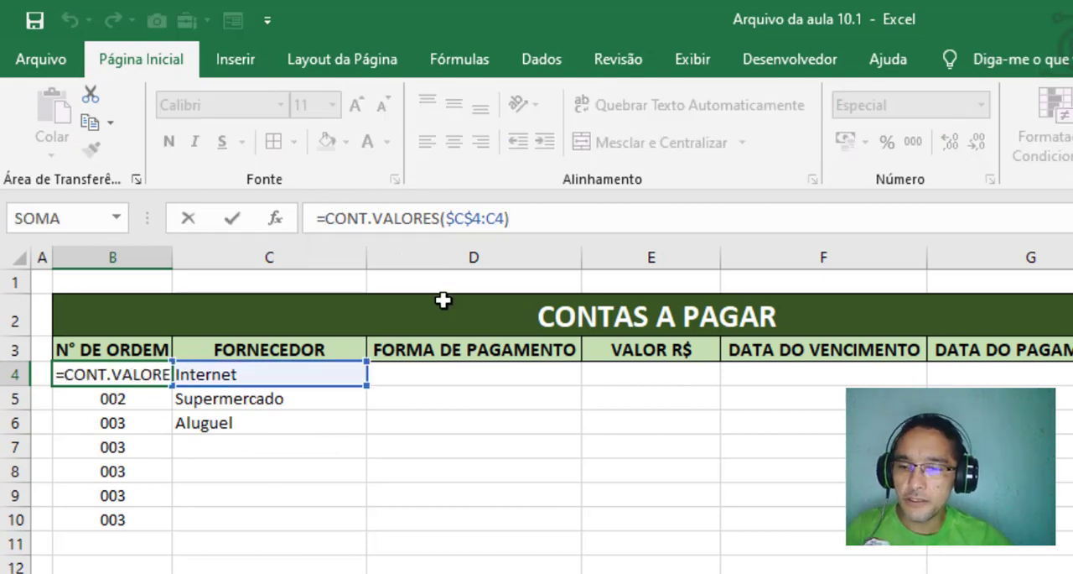
type("se")
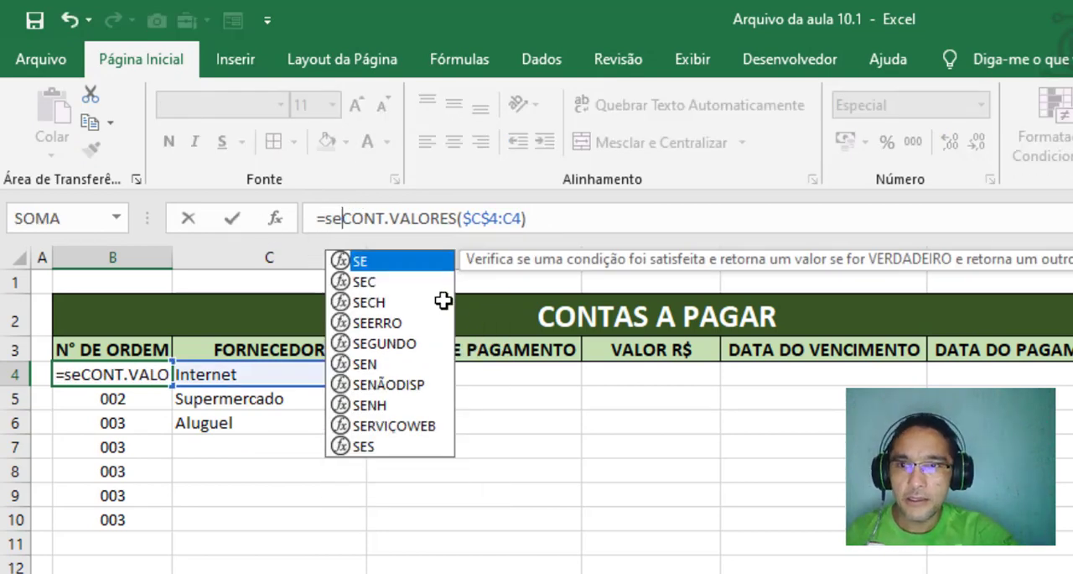
type("(")
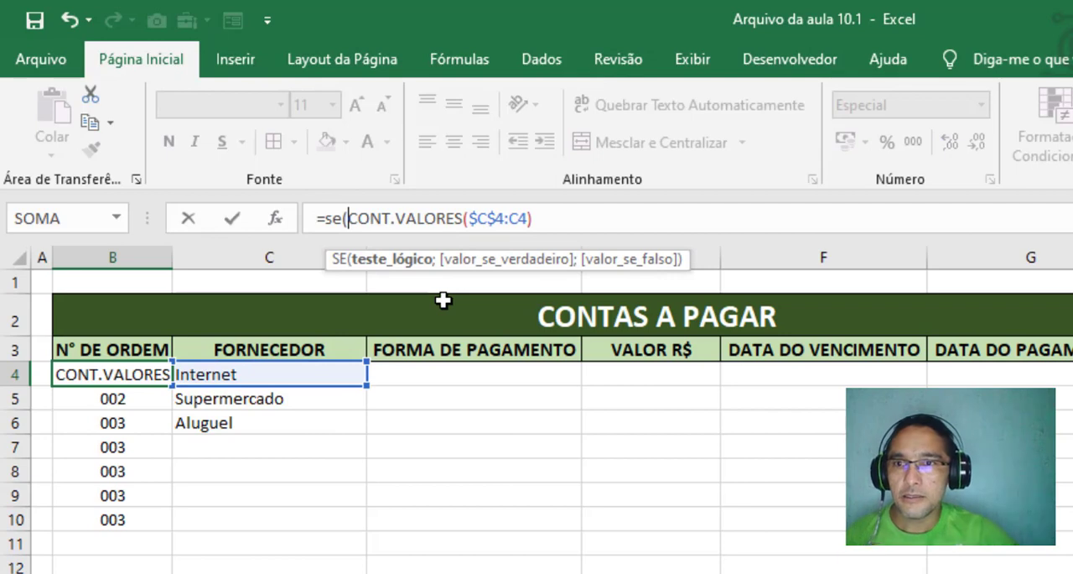
left_click(267, 373)
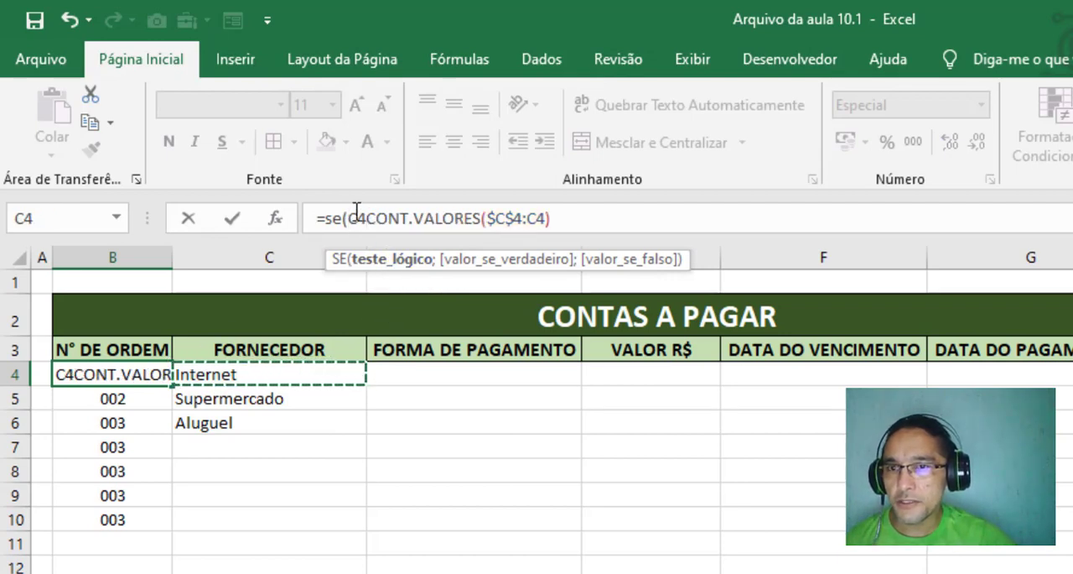
type("=")
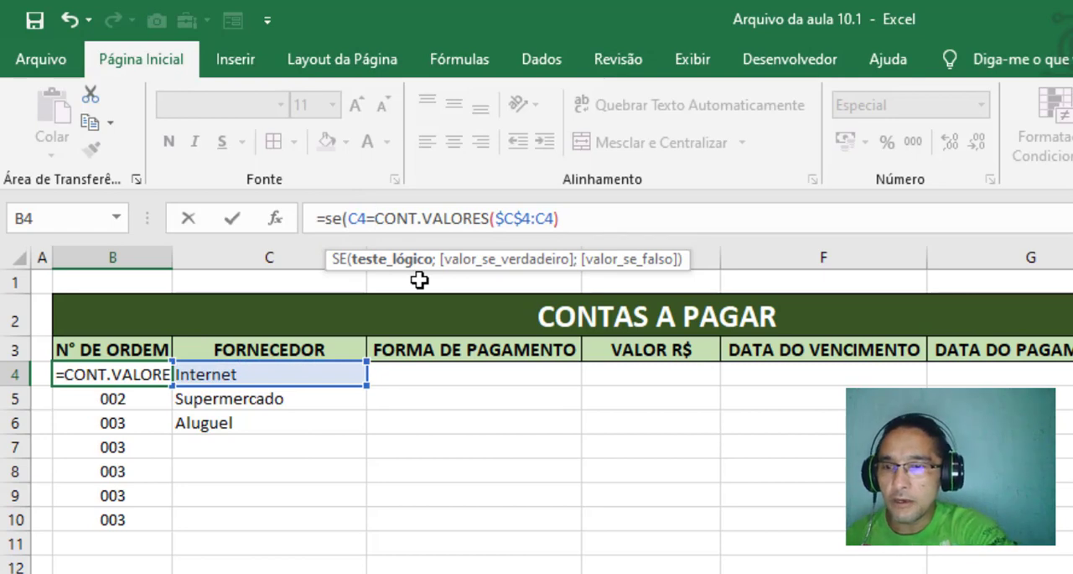
type("\"\";")
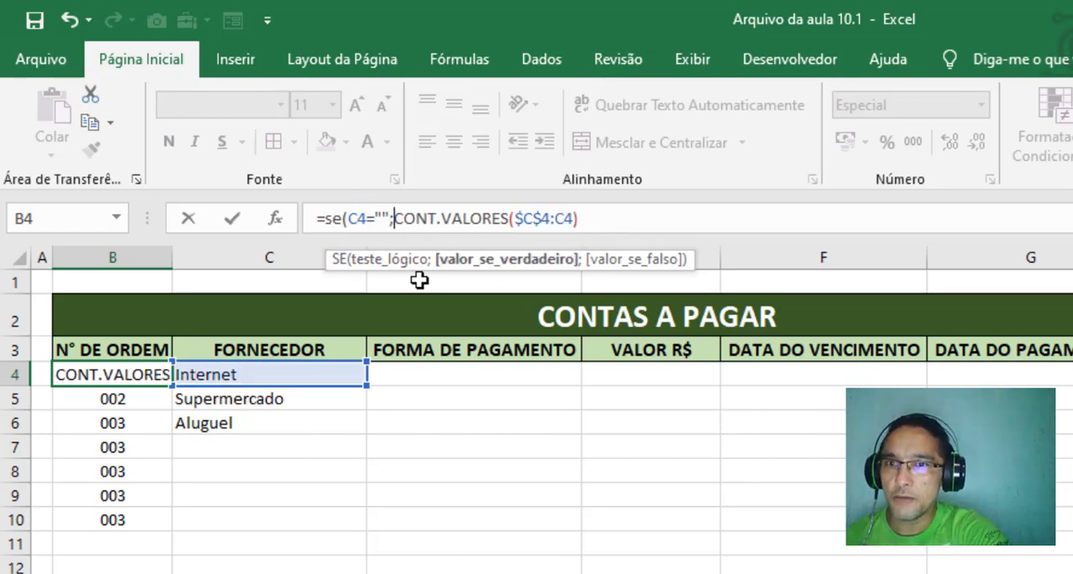
type("\"\"")
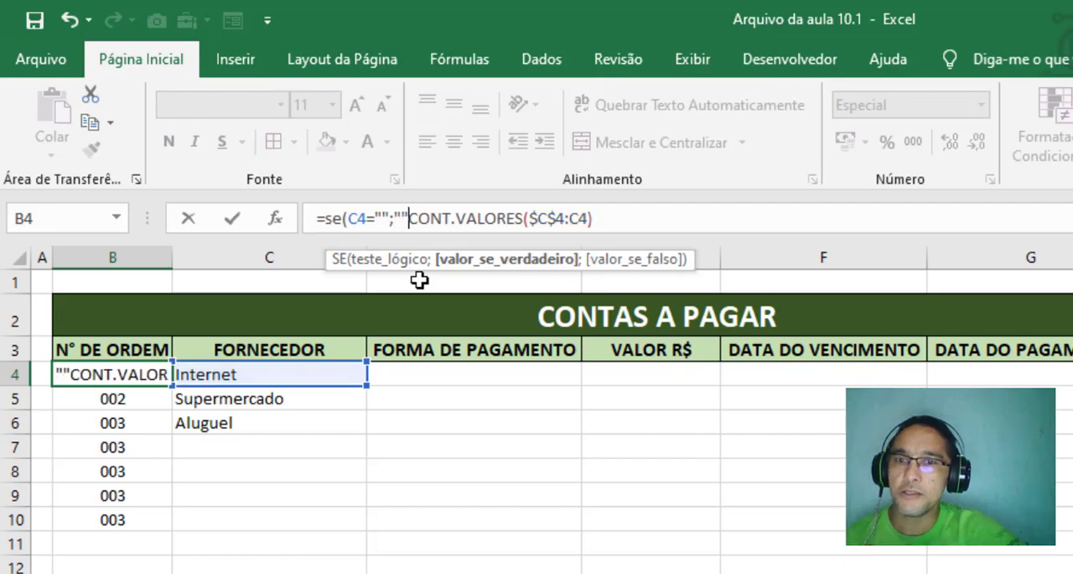
type(";")
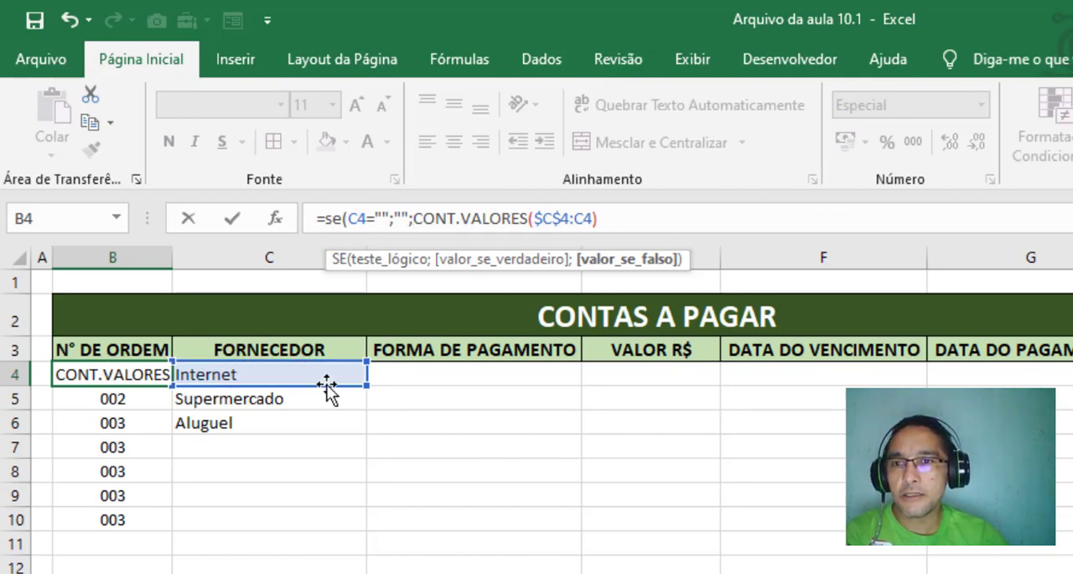
key("Return")
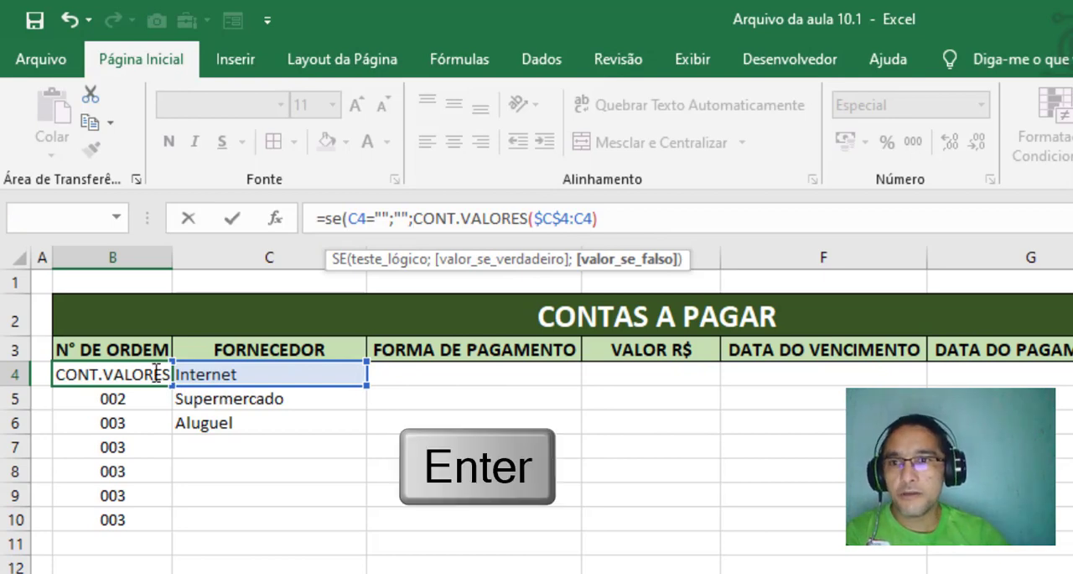
key("Return")
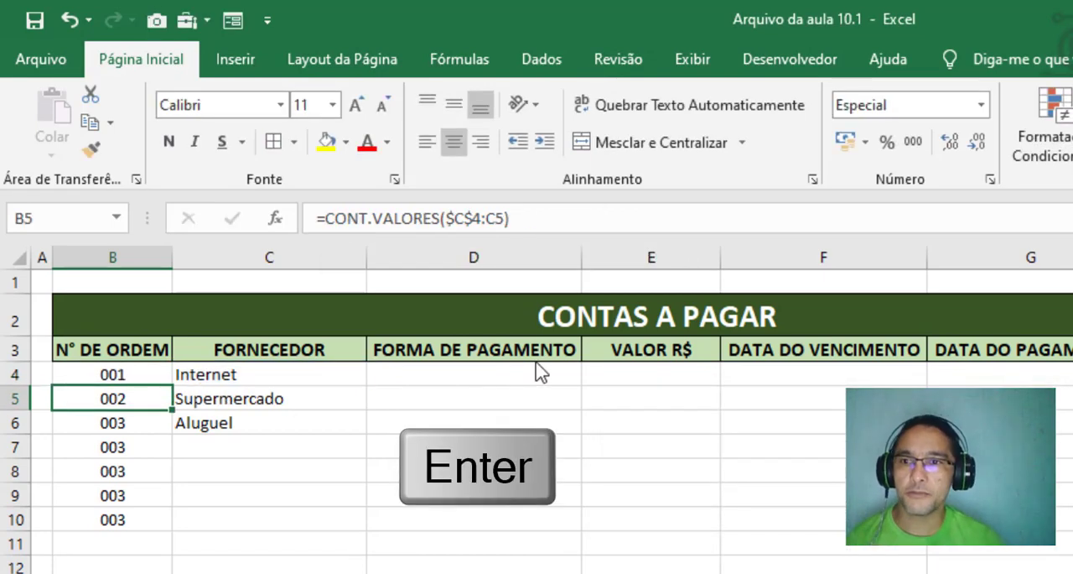
Fill the B4 order number formula down the column through B20
left_click(137, 374)
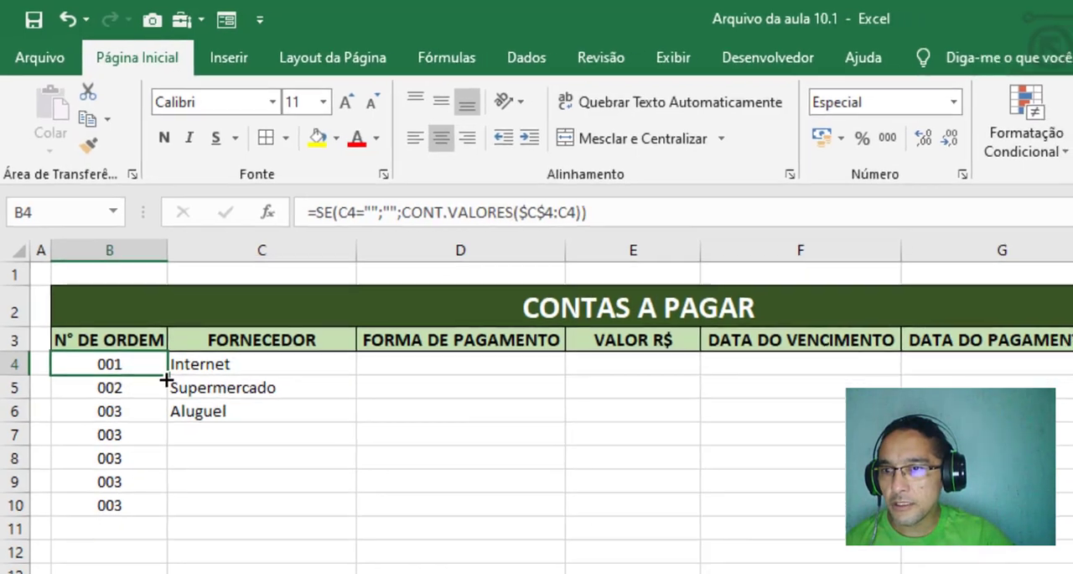
left_click_drag(172, 387, 132, 573)
left_click_drag(87, 504, 84, 502)
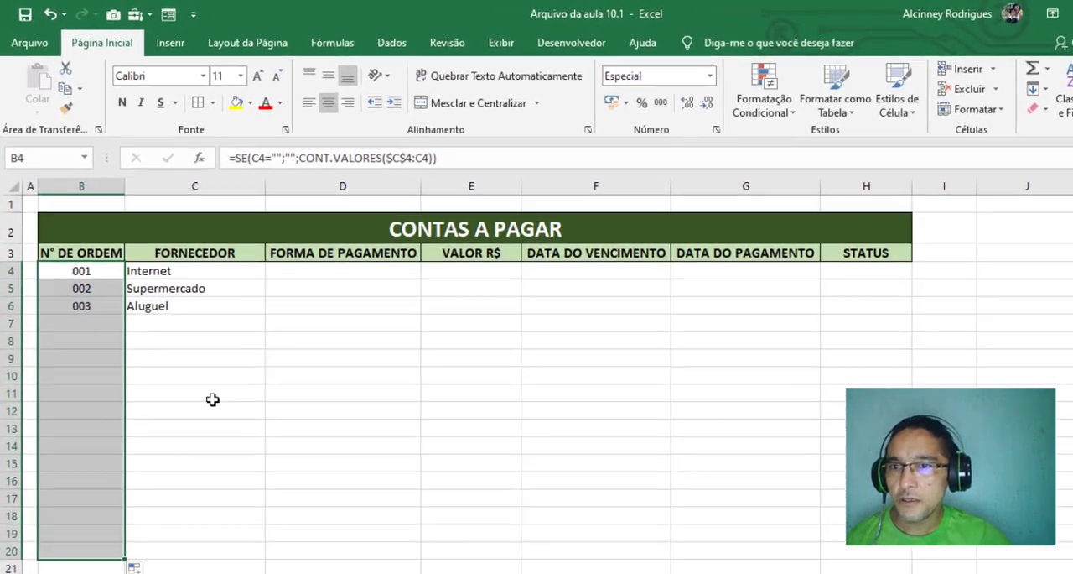
Check the filled order number formulas in B4, B5 and B6
left_click(189, 357)
left_click(112, 330)
left_click(125, 355)
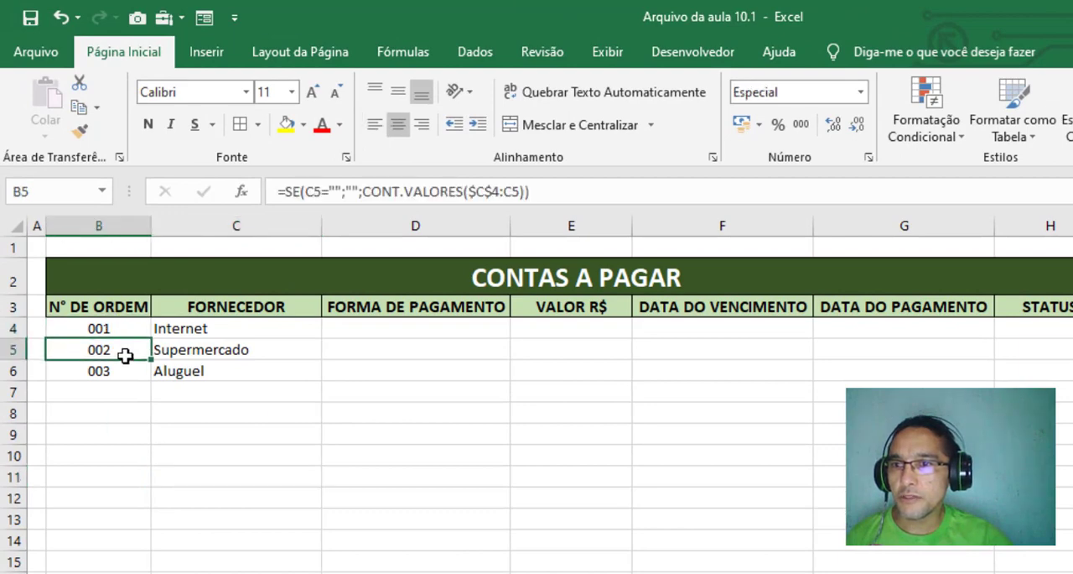
left_click(113, 370)
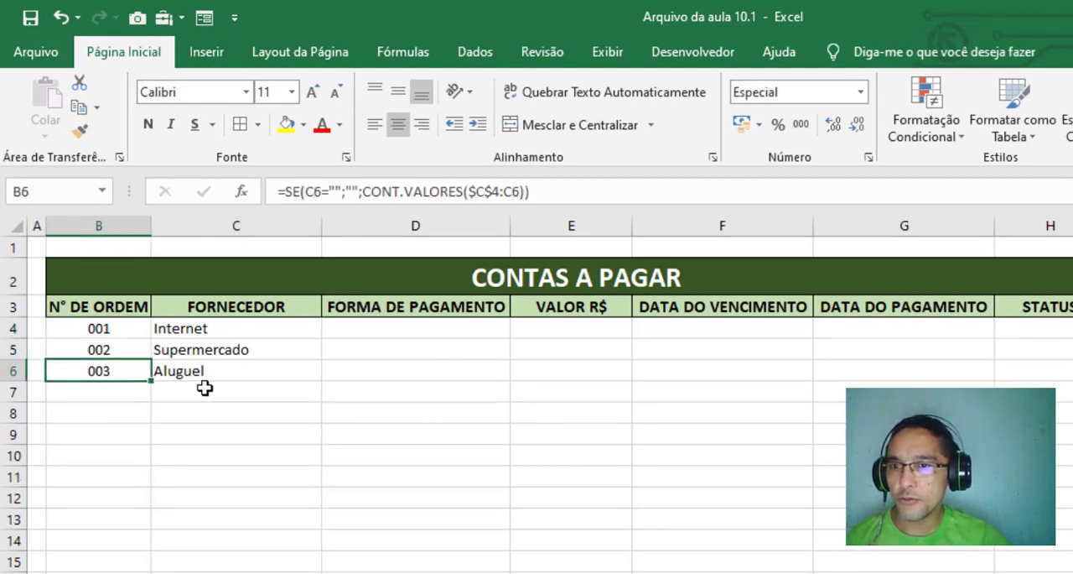
Enter Colegio as the supplier in C7
left_click(199, 392)
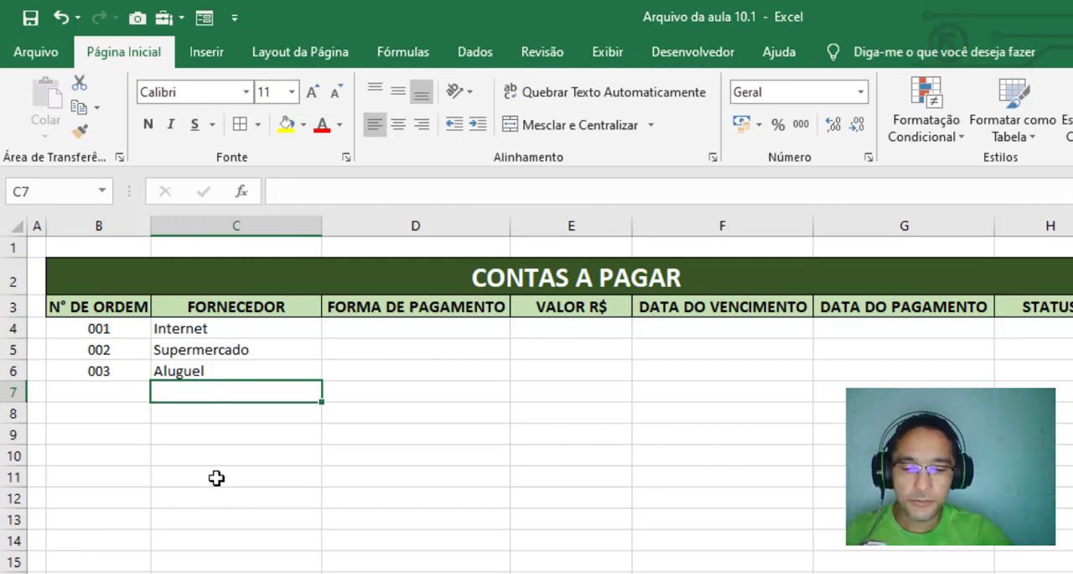
type("Colegio")
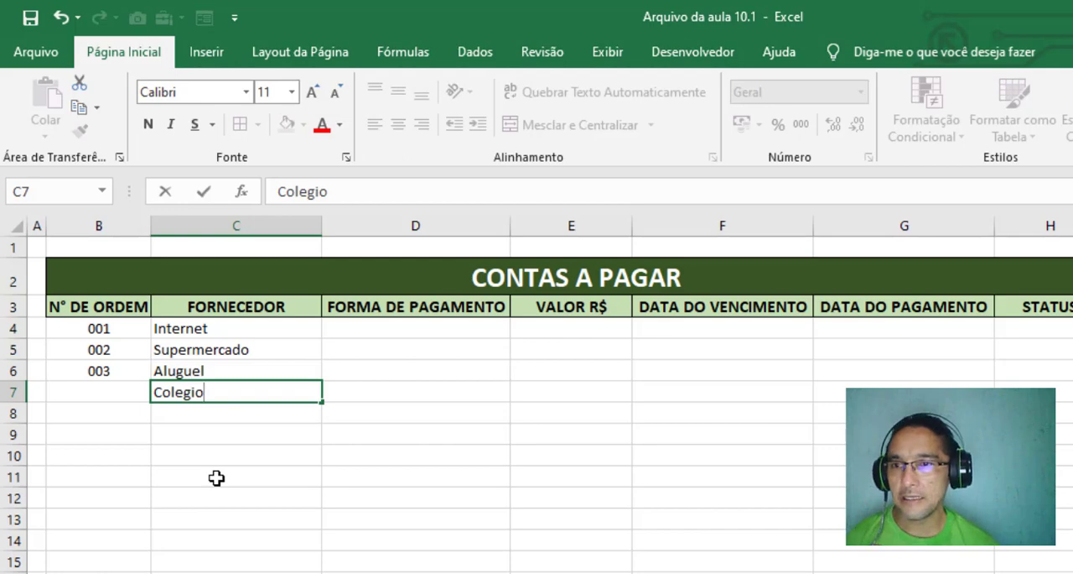
key("Return")
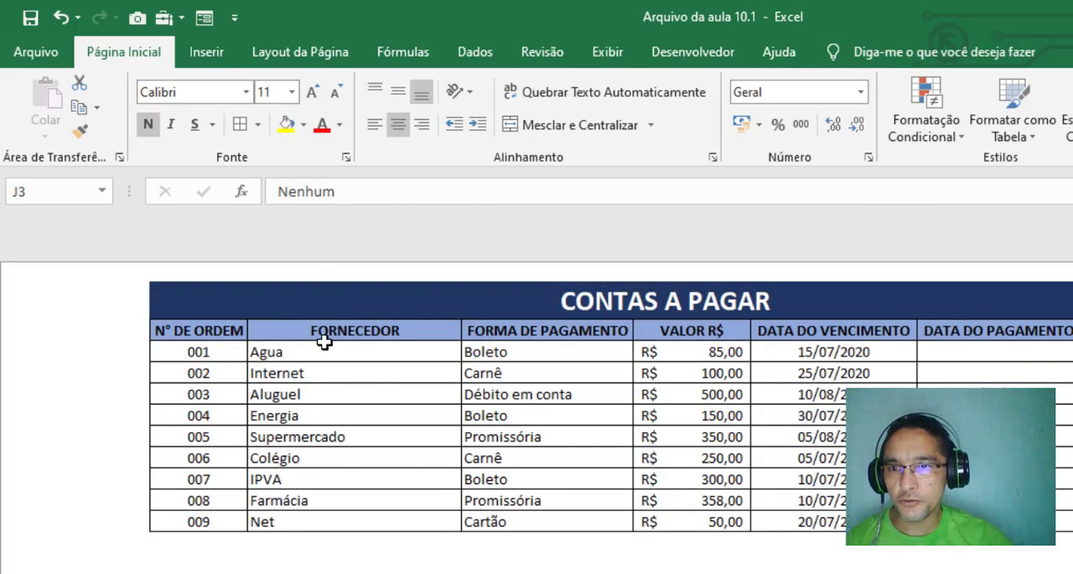
Copy the suppliers from Agua to Net on the Contas a pagar sheet and paste only their values from C4 on Do zero
left_click_drag(302, 352, 317, 520)
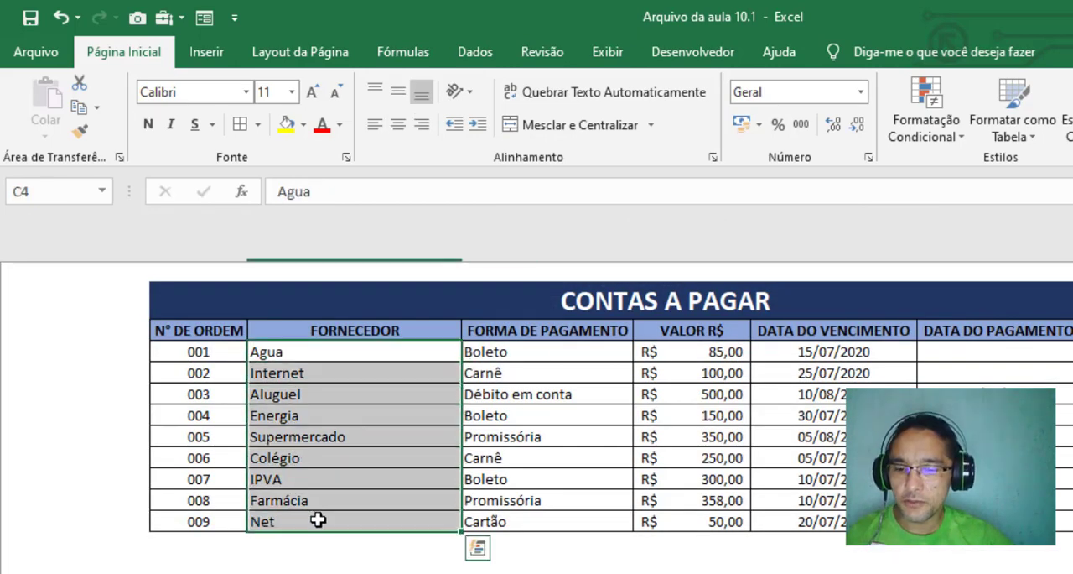
key("ctrl+c")
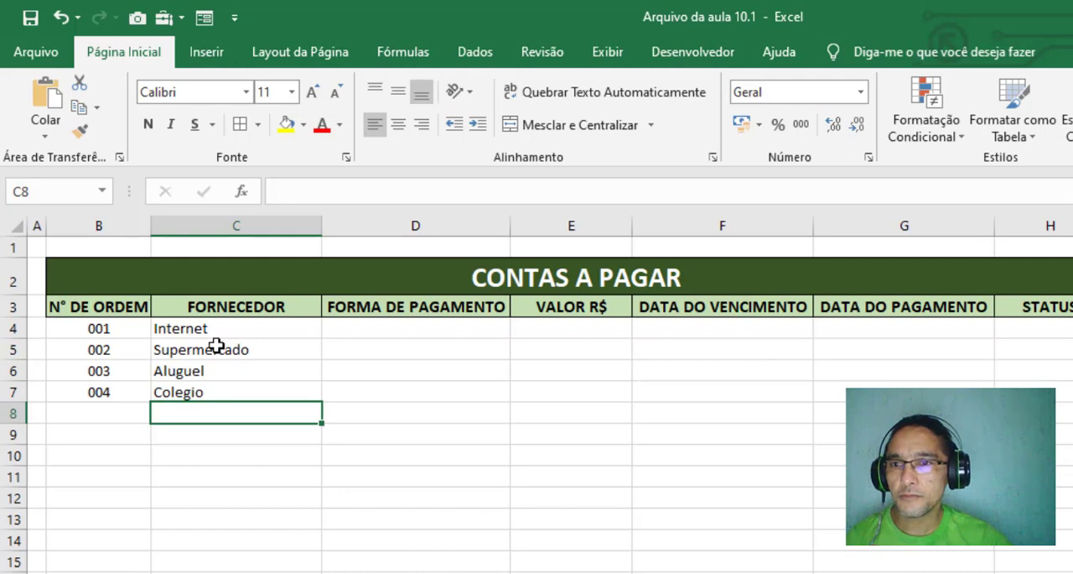
left_click(220, 328)
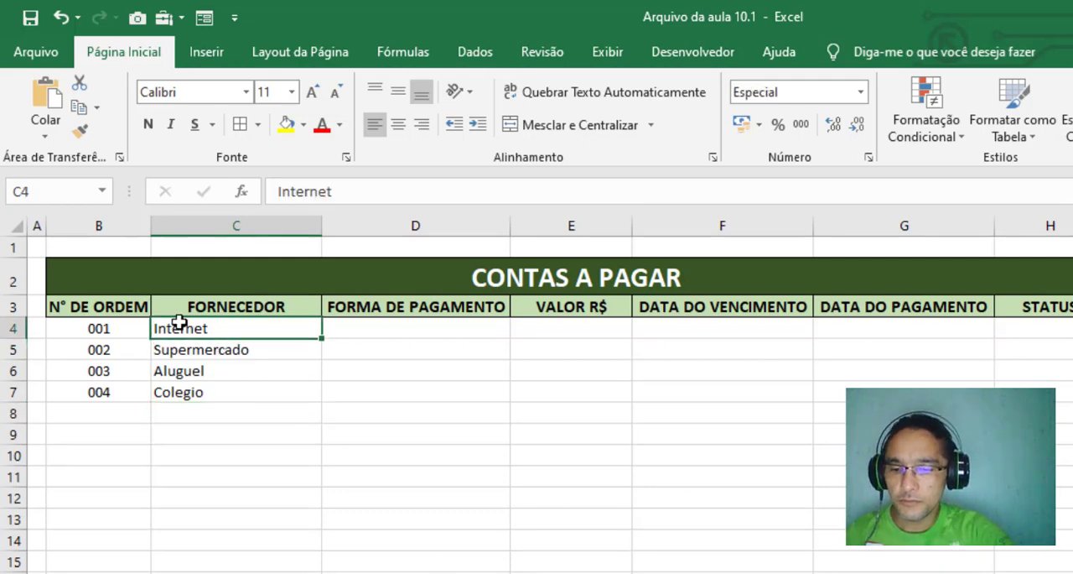
key("alt")
key("c")
key("v")
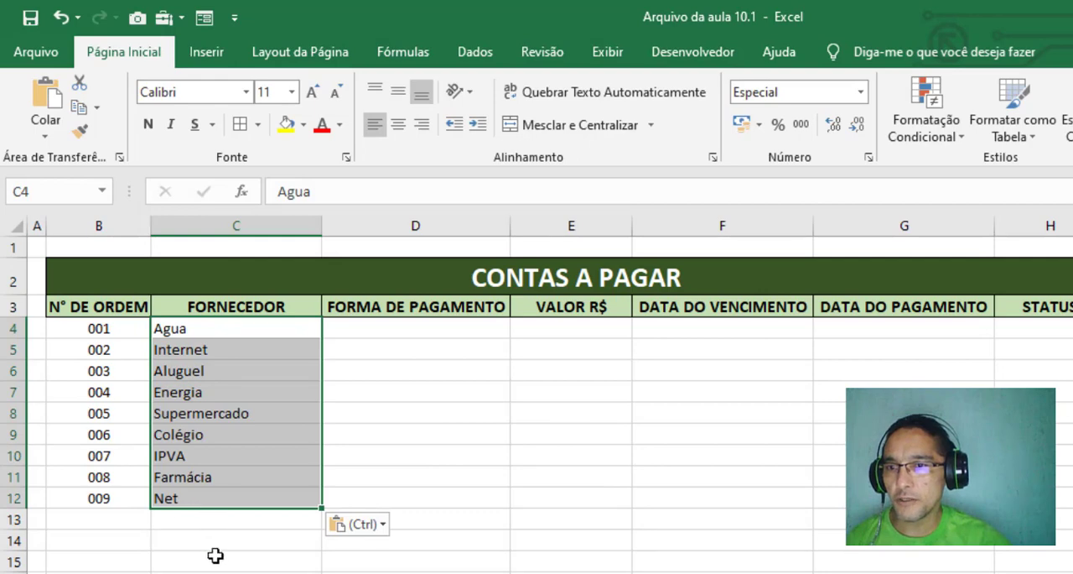
Clear the suppliers Net, Farmácia and IPVA from C12, C11 and C10
left_click(189, 521)
left_click(177, 496)
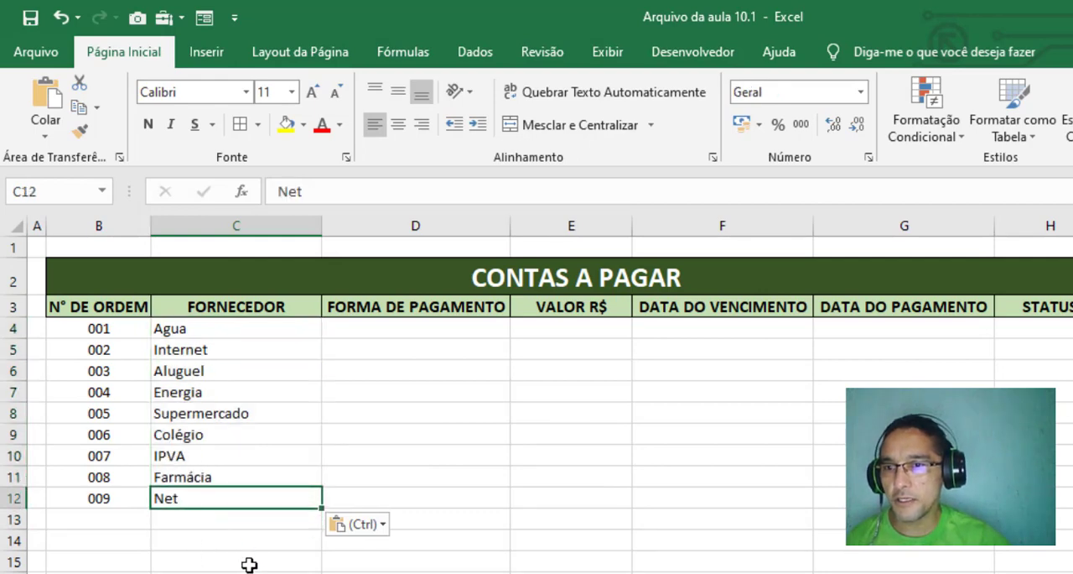
key("Delete")
key("Up")
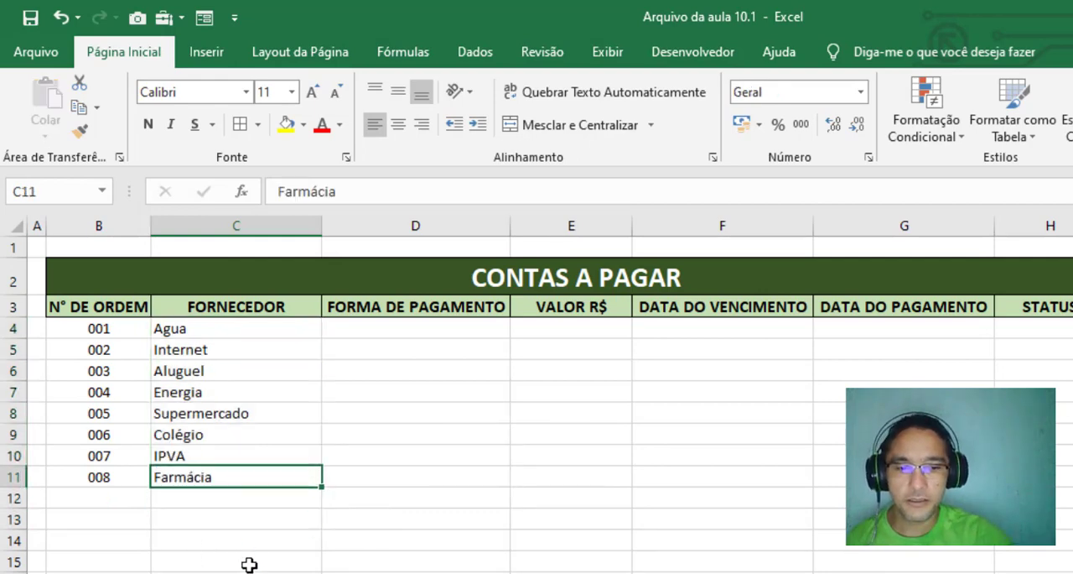
key("Delete")
key("Up")
key("Delete")
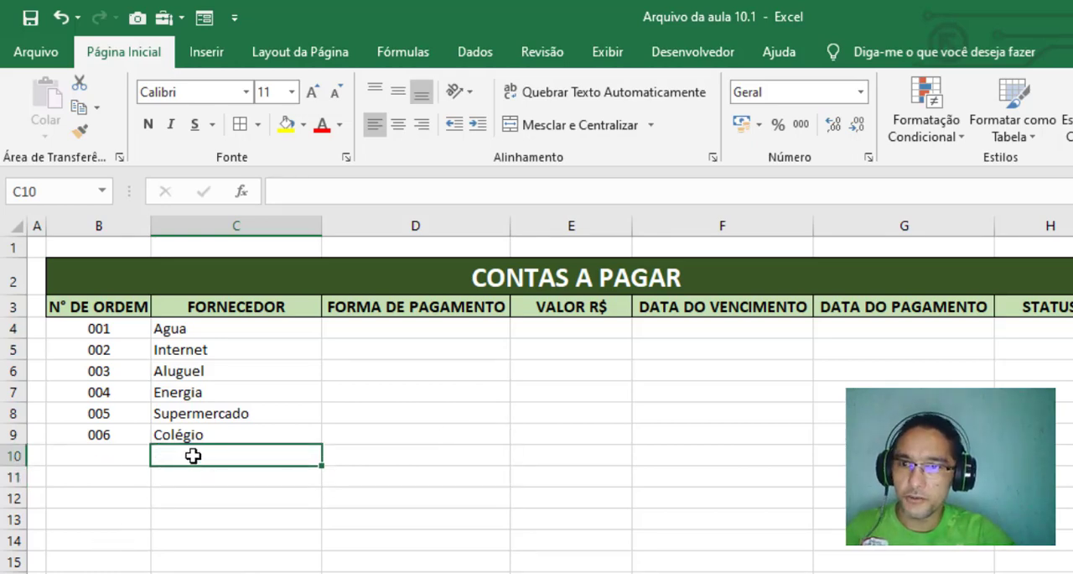
Enter Aluguel as the supplier in C10
type("Al")
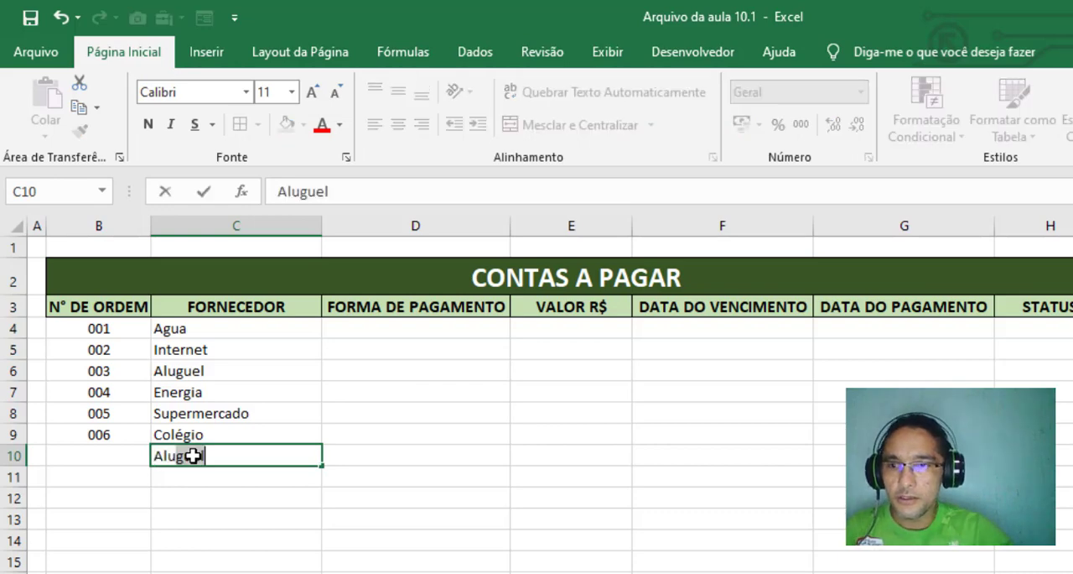
type("uguel")
key("Return")
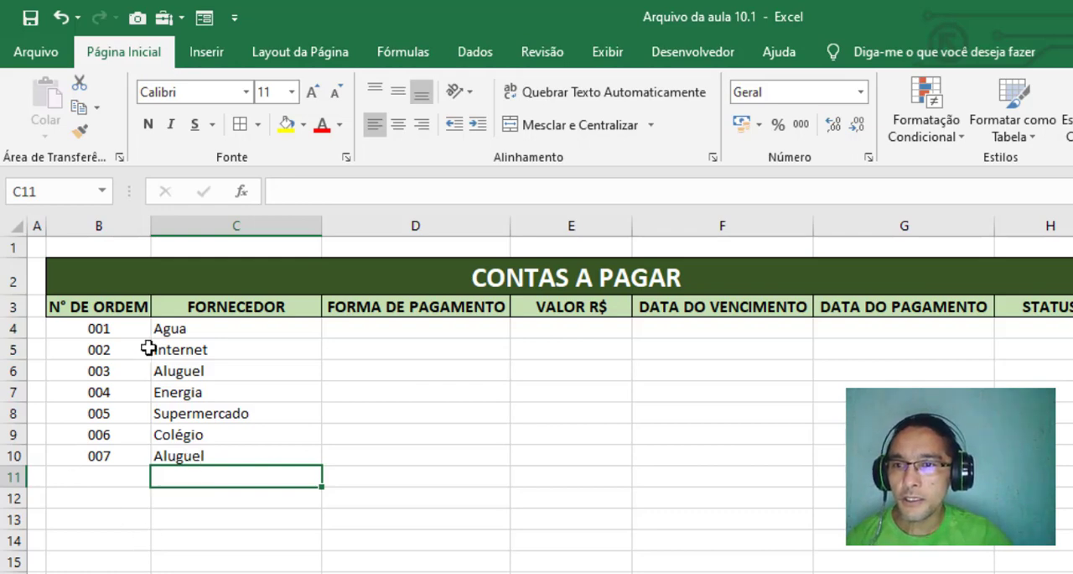
Replace the suppliers from C4 down on Do zero with the full Agua to Net list from the Contas a pagar sheet, without its formatting
left_click_drag(185, 330, 204, 457)
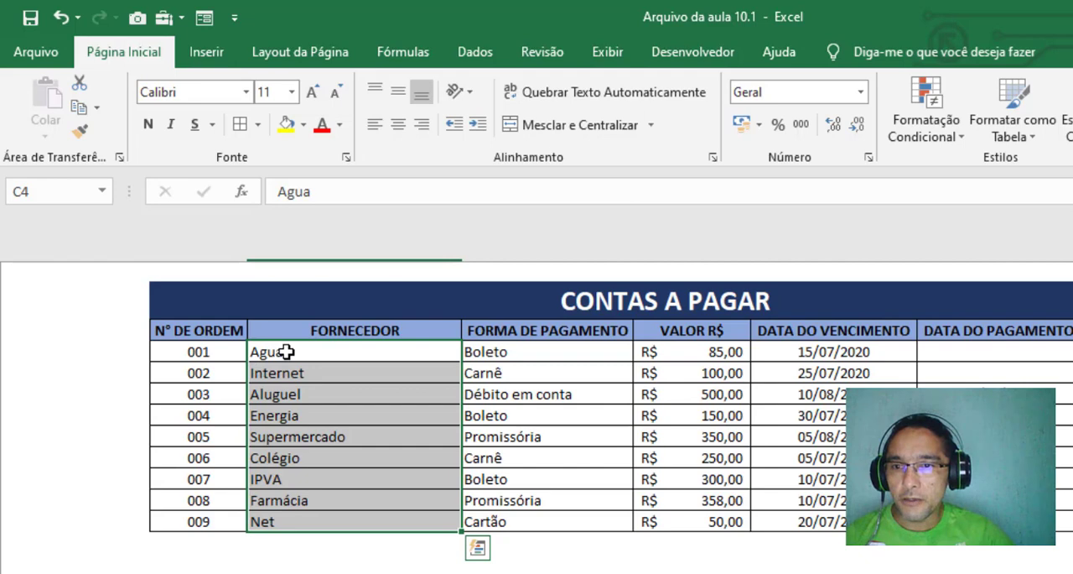
left_click_drag(283, 353, 294, 522)
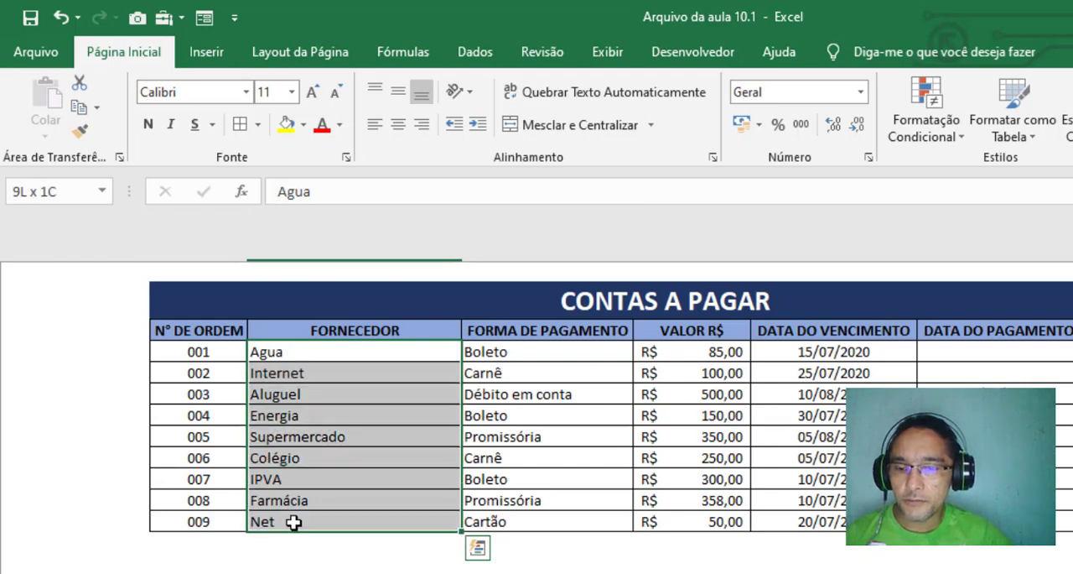
key("ctrl+c")
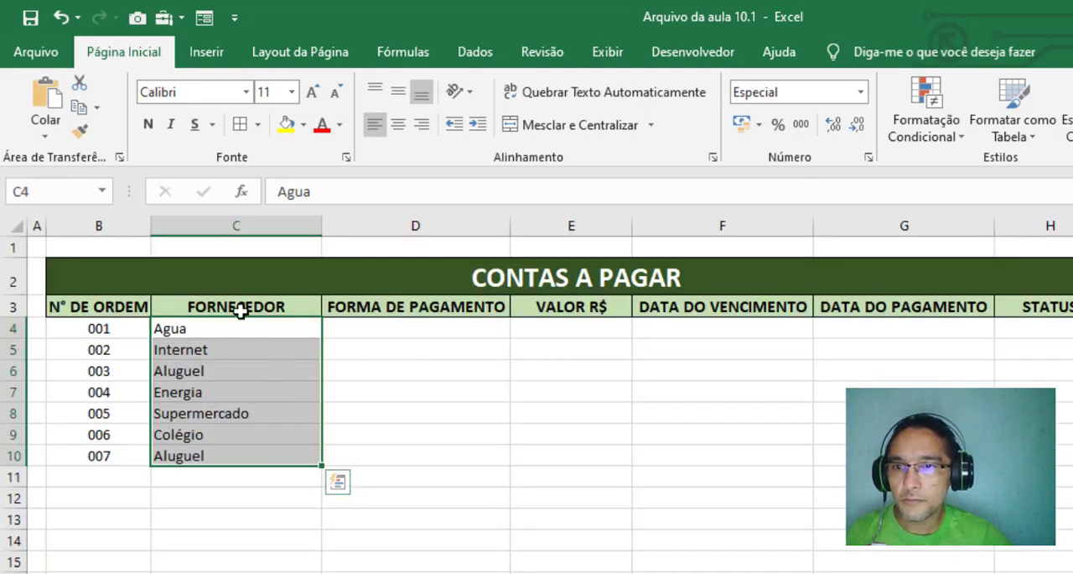
left_click(235, 325)
key("ctrl+v")
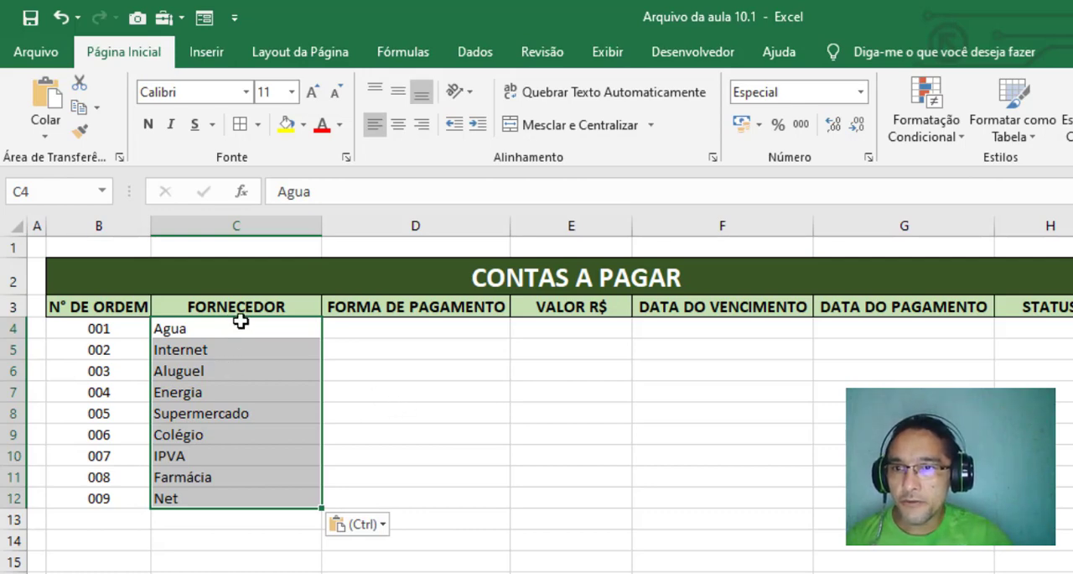
Examine the order numbers in B4:B12, the formulas continuing below them and the empty supplier cells from C13 down
left_click_drag(92, 332, 107, 503)
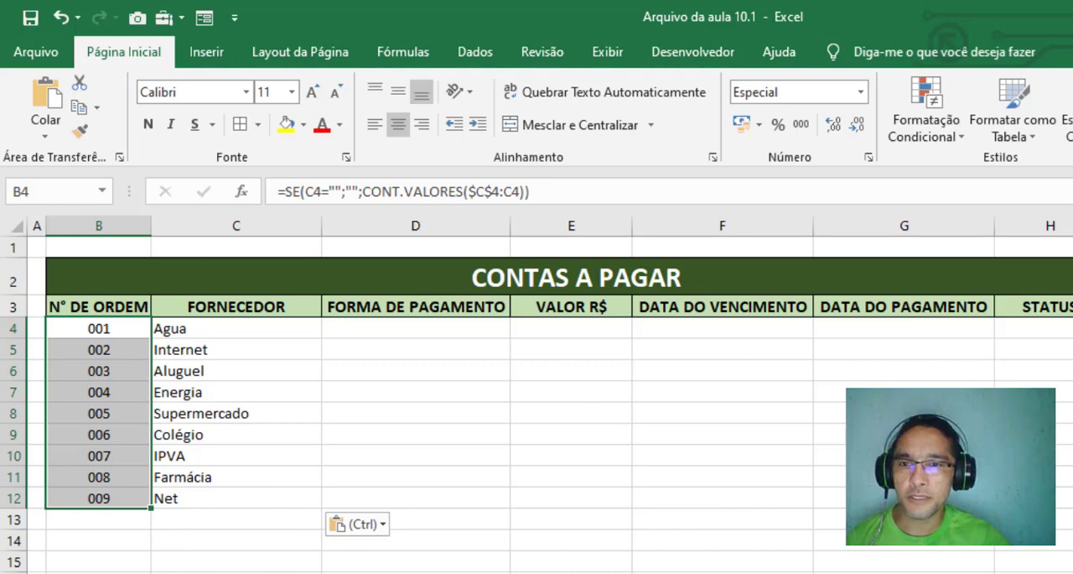
left_click(112, 536)
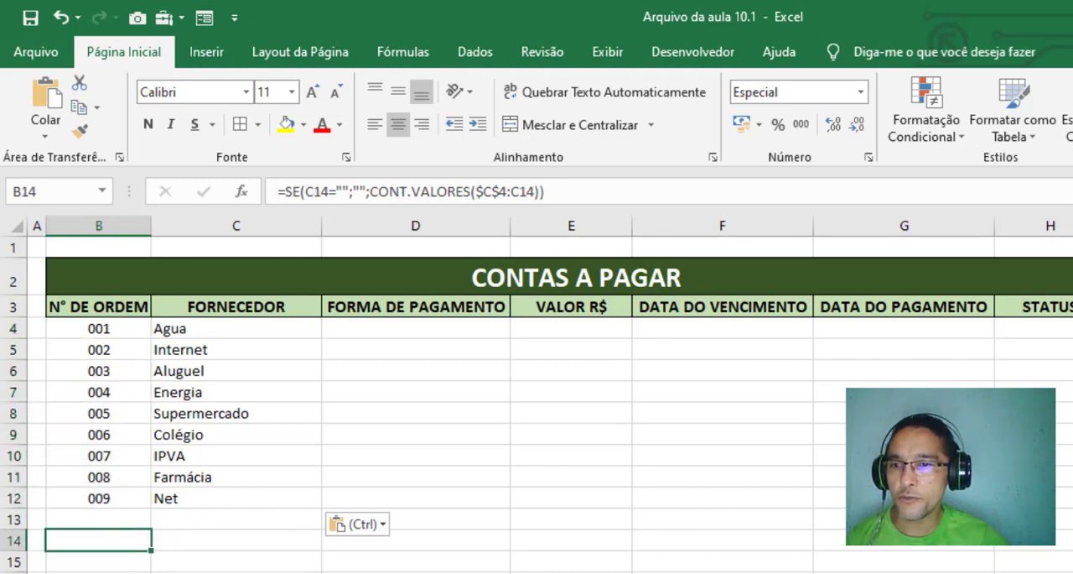
key("Down")
key("Down")
left_click(176, 513)
left_click(175, 564)
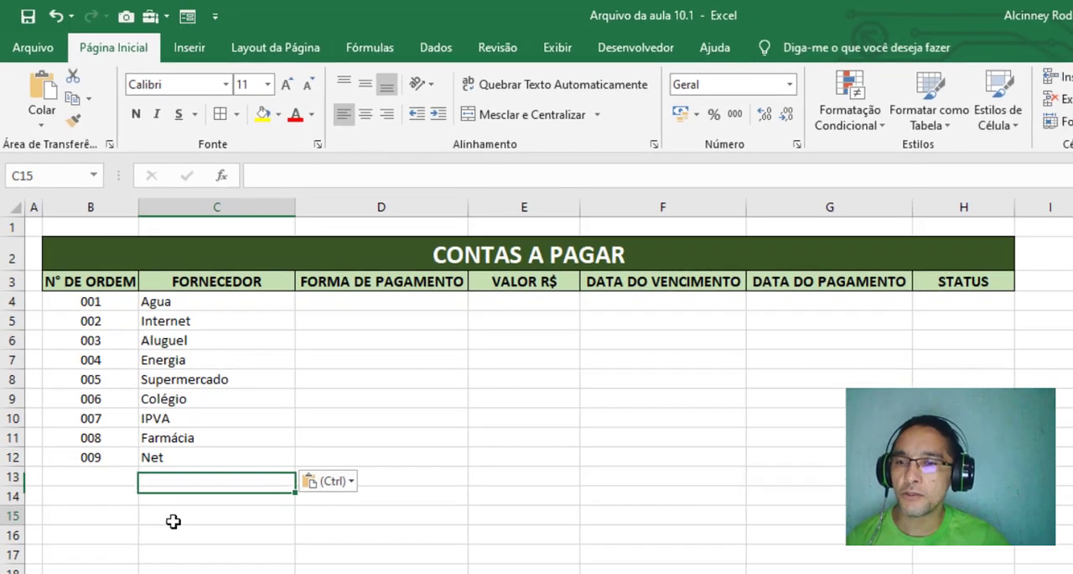
left_click(137, 478)
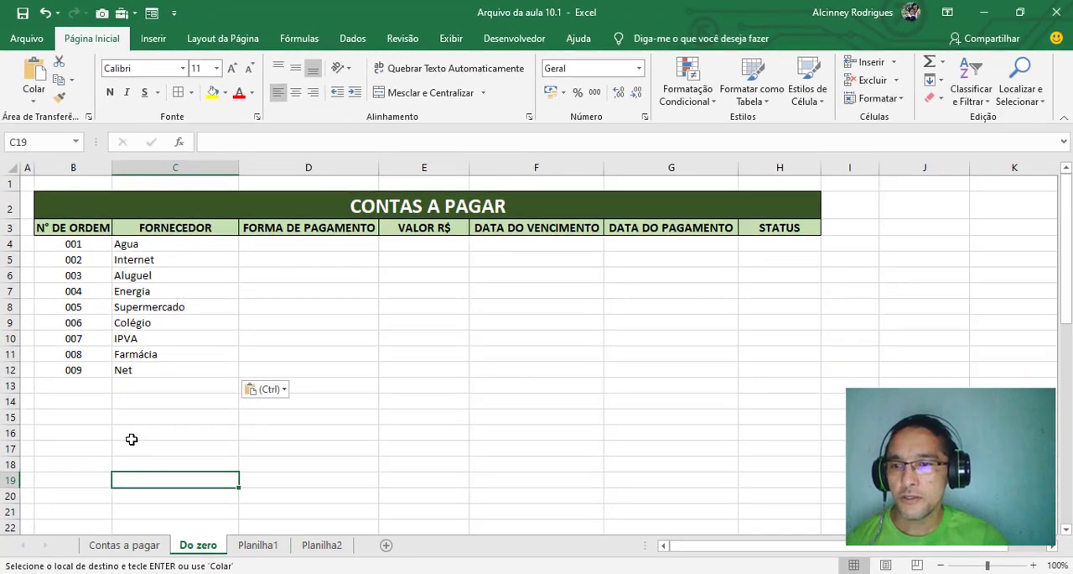
left_click(153, 431)
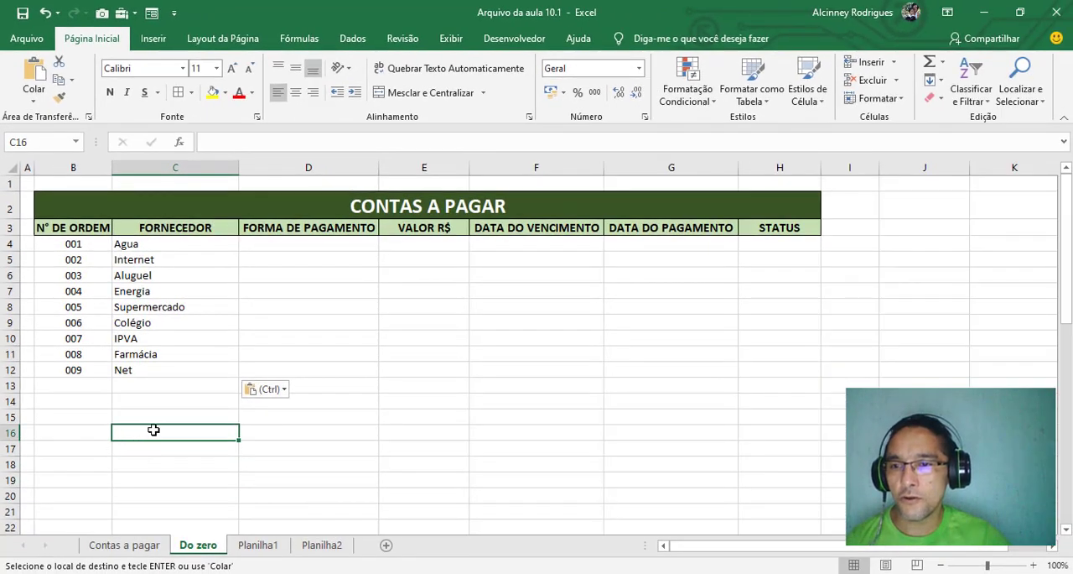
left_click_drag(134, 386, 132, 403)
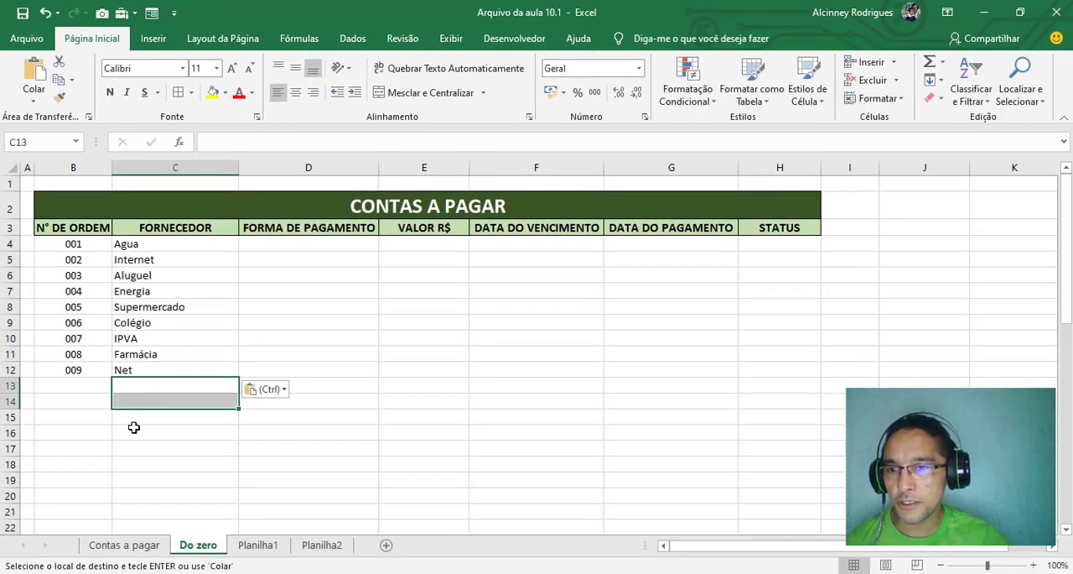
Enter Agua as a test supplier in C16 and check its order number against the supplier range C4:C16
left_click(124, 431)
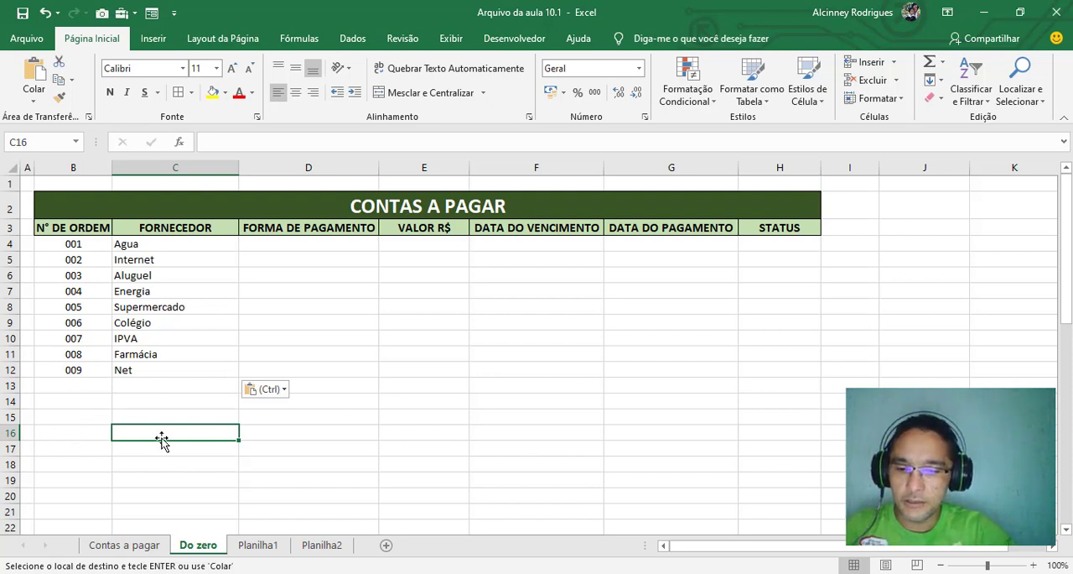
type("Agua")
key("Return")
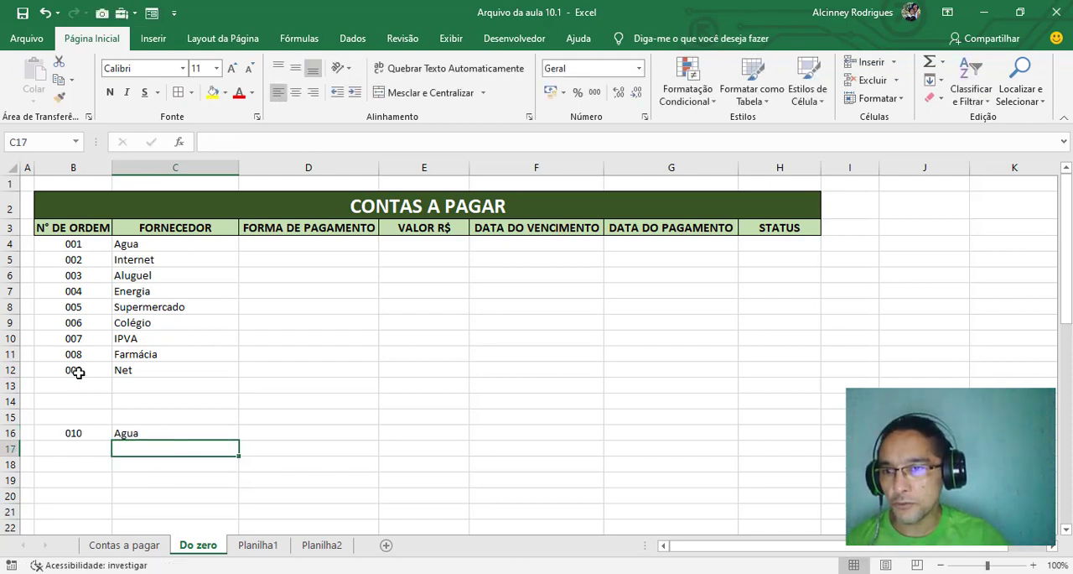
left_click_drag(148, 243, 159, 442)
left_click(64, 431)
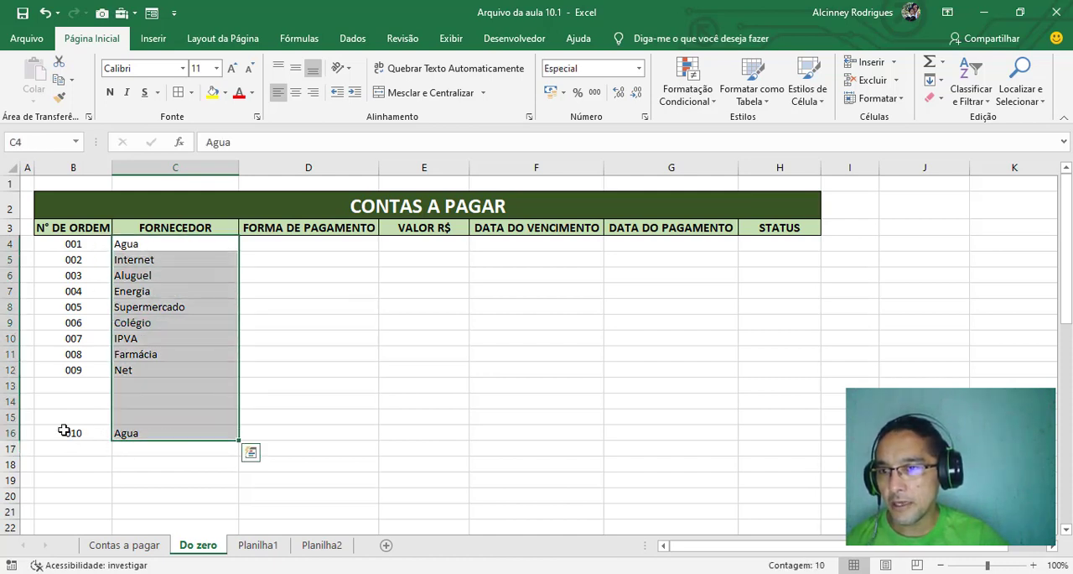
left_click(156, 245)
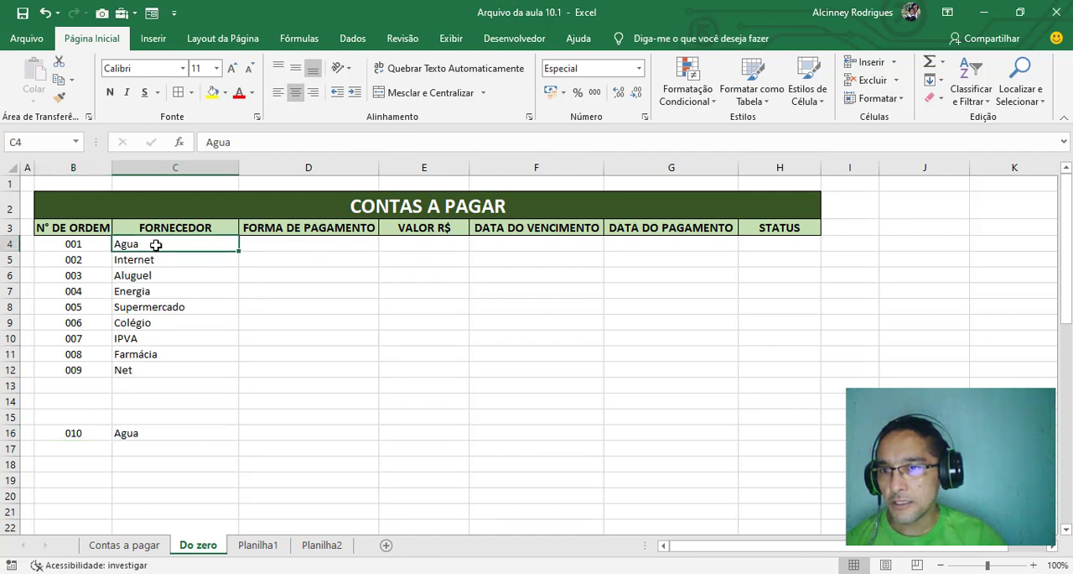
left_click_drag(156, 245, 157, 431)
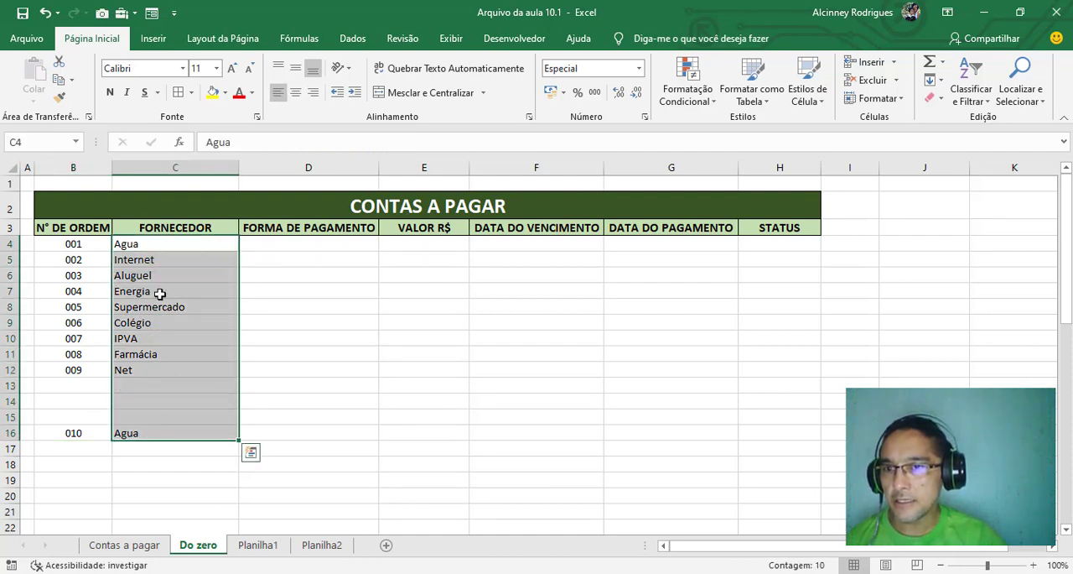
Enter Internet as the supplier in C14 and Gasolina in C13
left_click(138, 404)
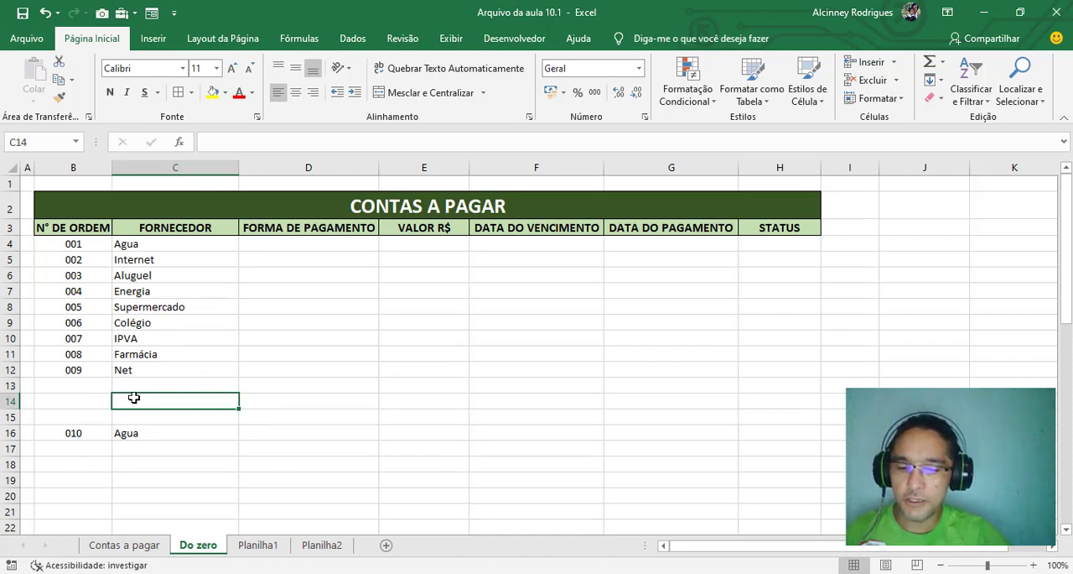
type("Internet")
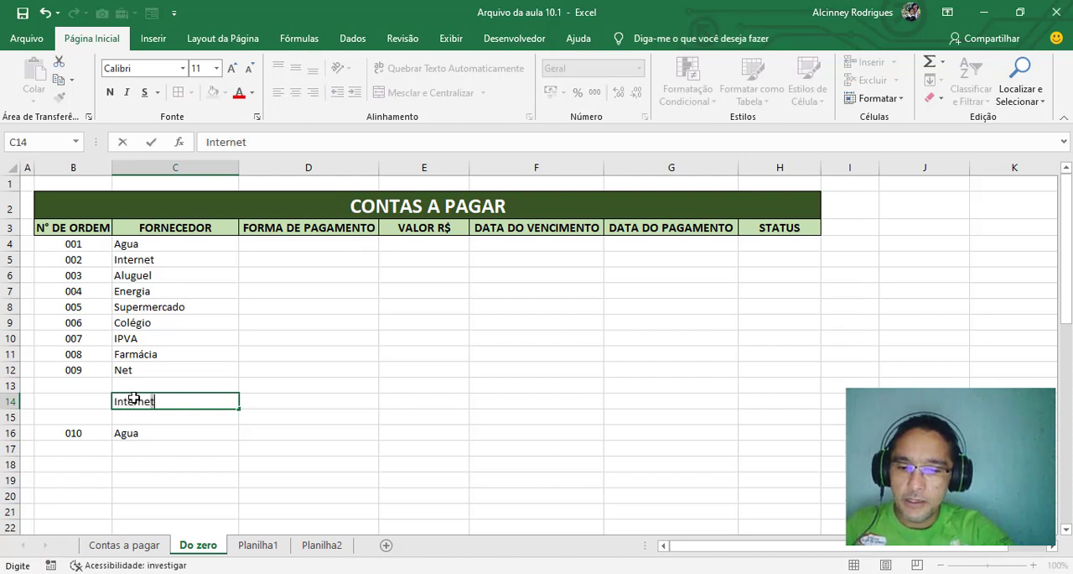
key("Return")
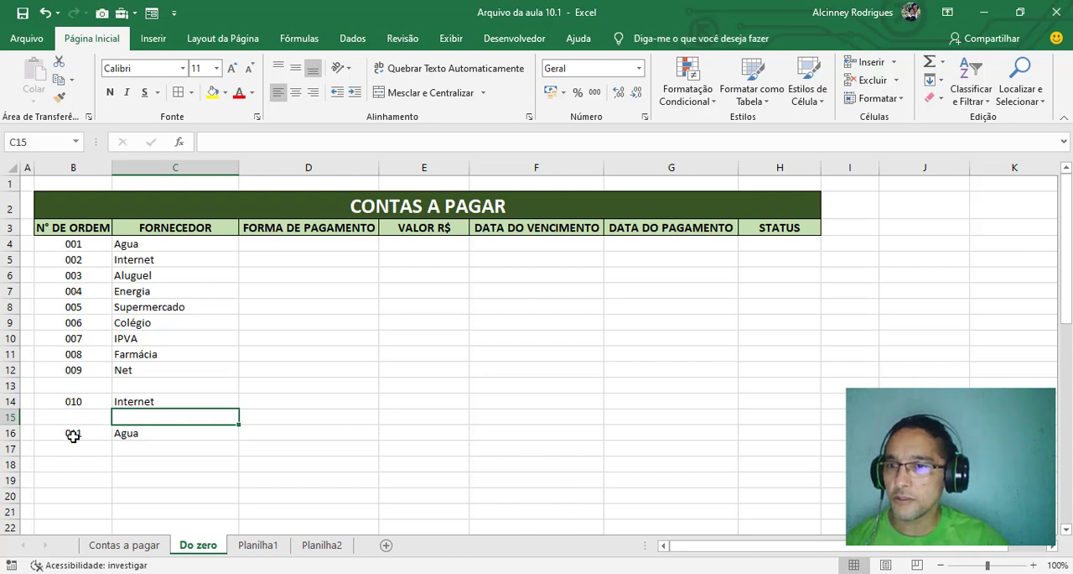
left_click(134, 388)
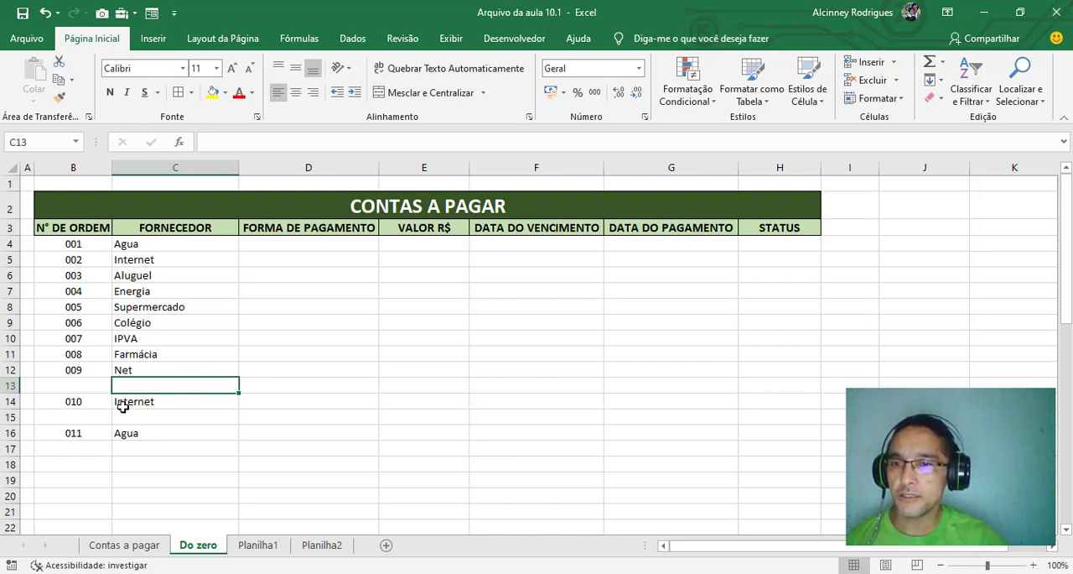
type("Gasolina")
key("Return")
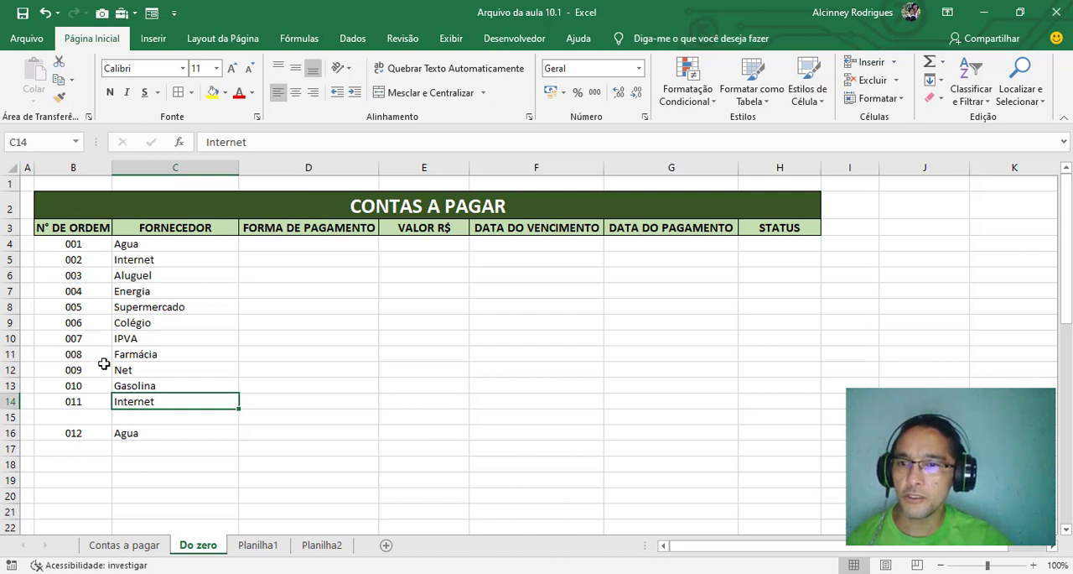
Clear the supplier Supermercado from C8, check the range C4:C16 and undo the deletion
left_click_drag(136, 313, 151, 324)
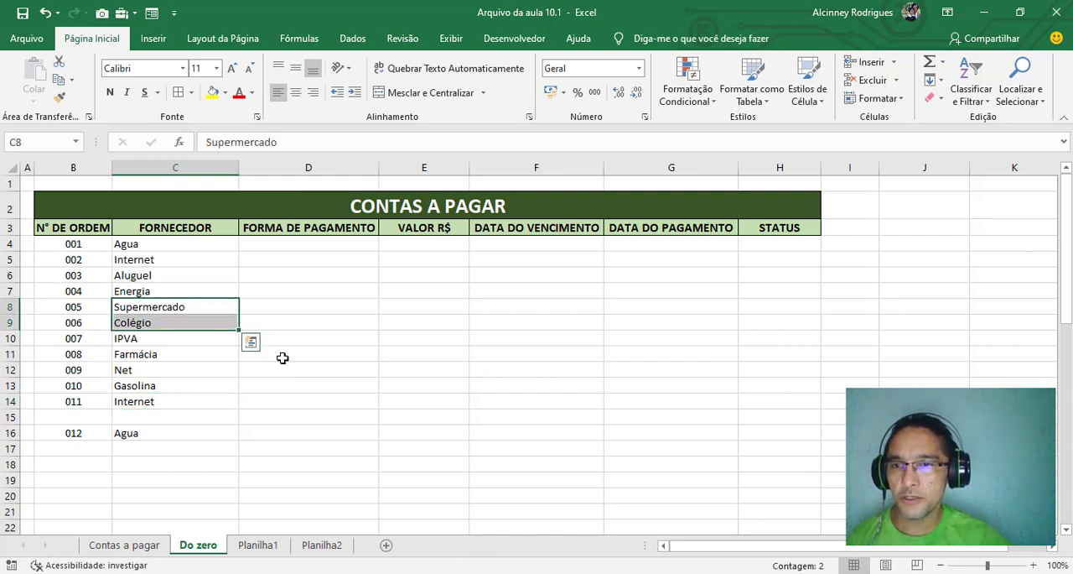
left_click(154, 307)
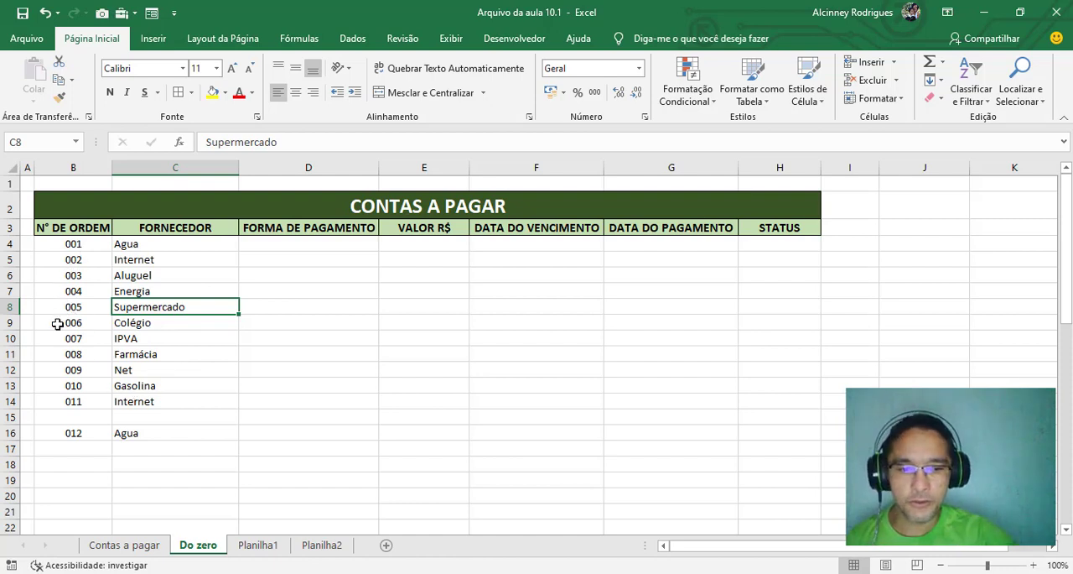
key("Delete")
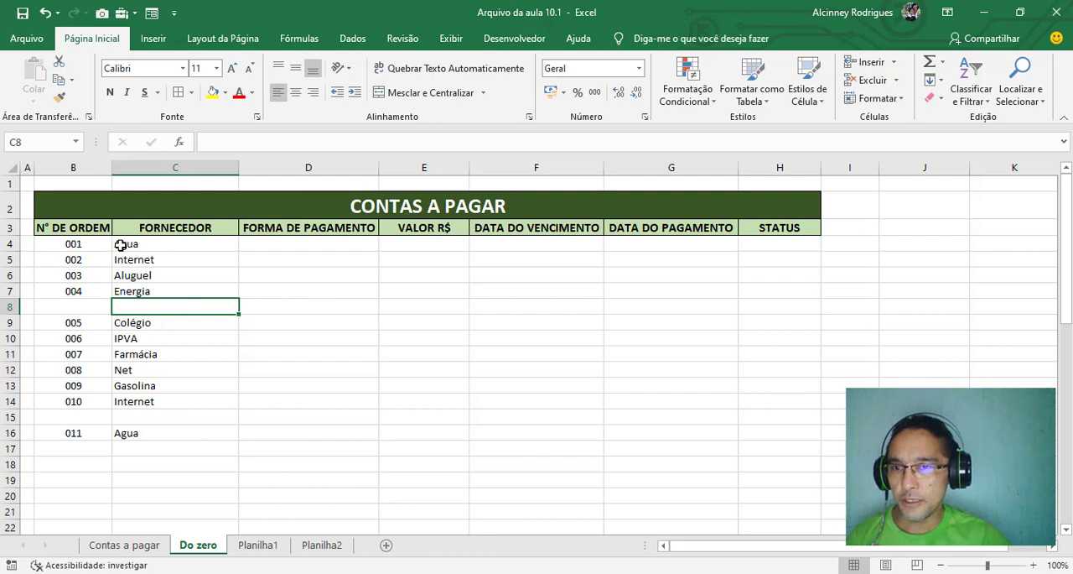
left_click_drag(120, 244, 138, 433)
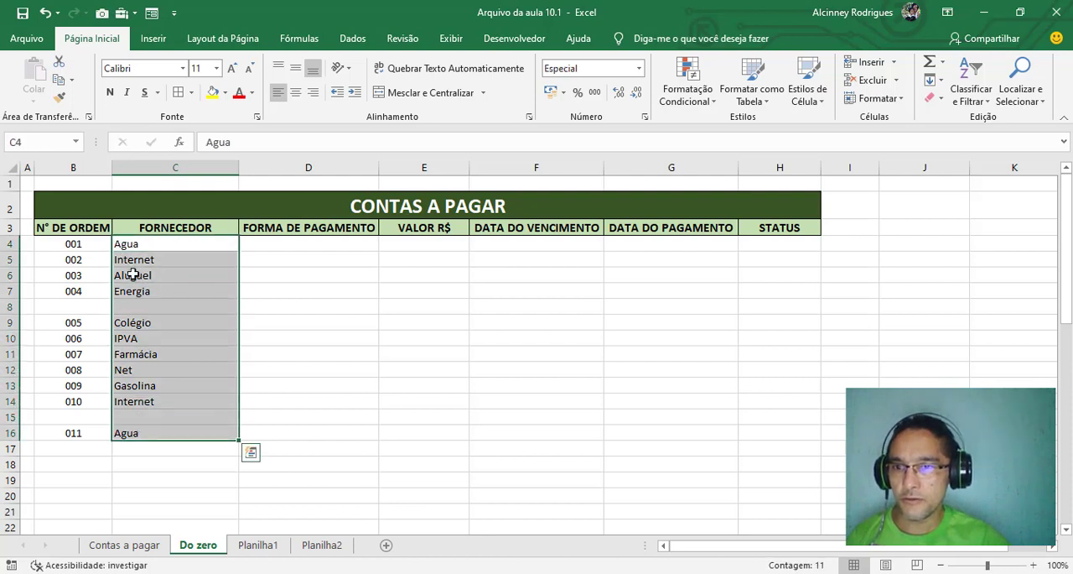
key("ctrl+z")
Examine the table body from B4 to H14 and how each row relates to its supplier cell in column C
left_click_drag(64, 245, 781, 401)
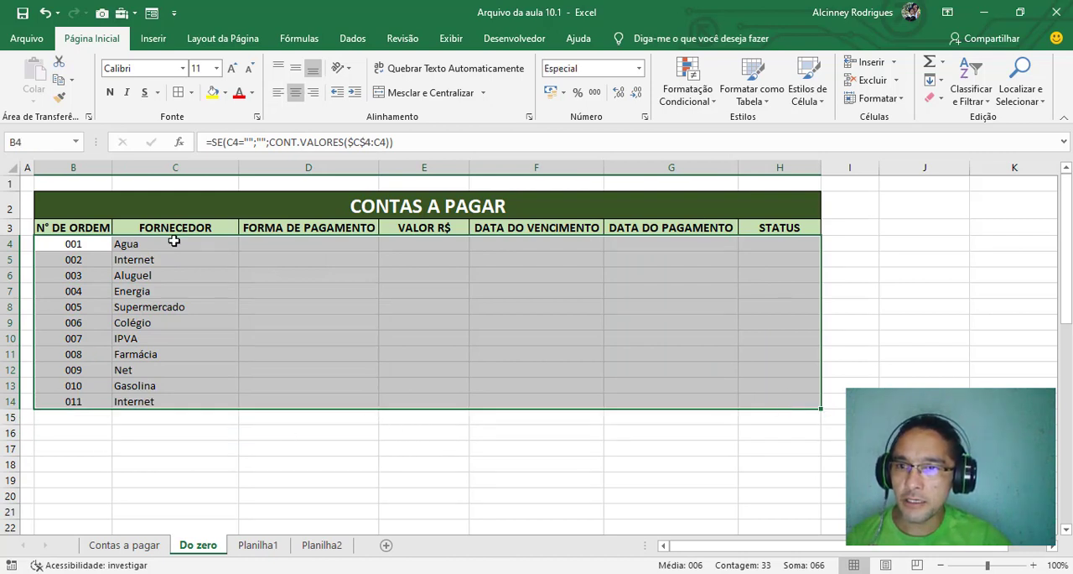
left_click(173, 241)
left_click(76, 244)
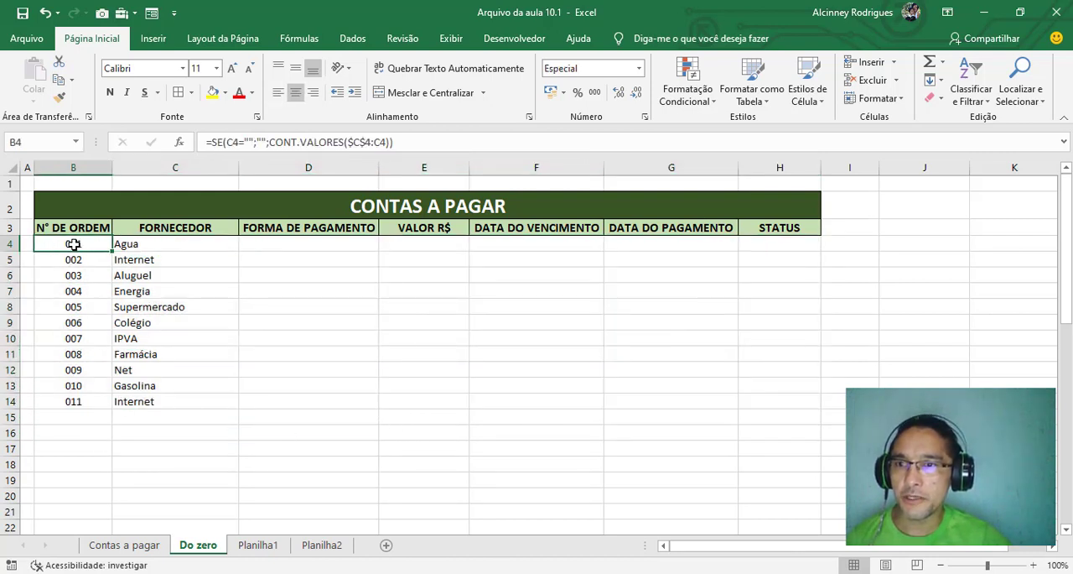
left_click(125, 244)
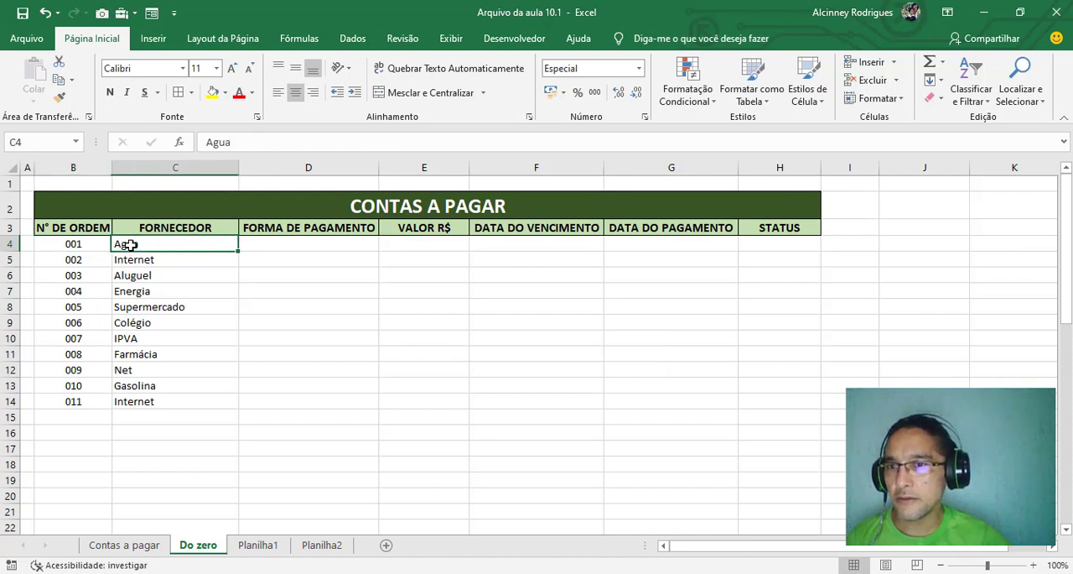
left_click_drag(64, 244, 774, 401)
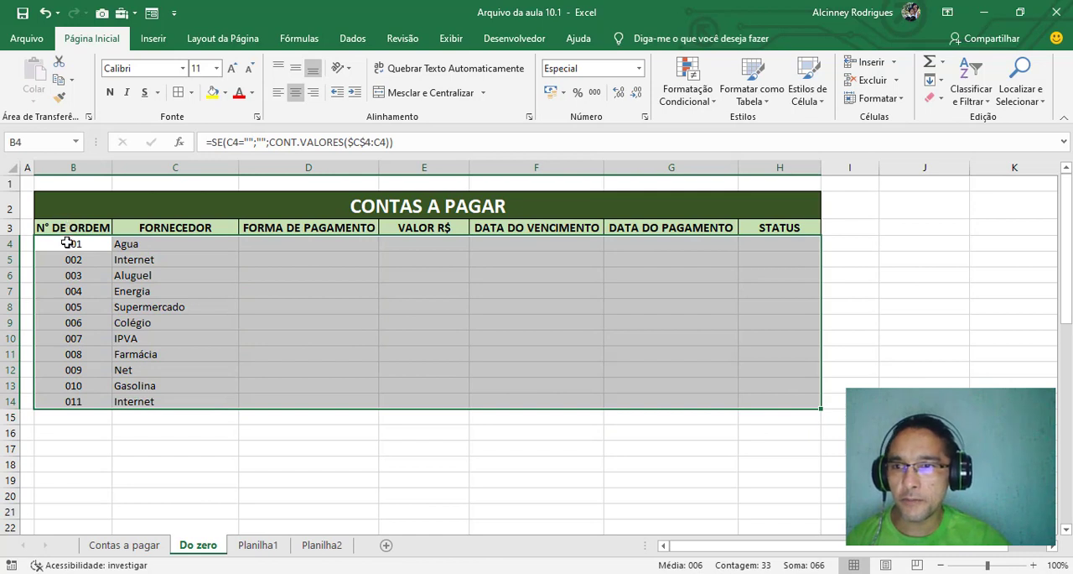
left_click_drag(97, 246, 781, 242)
left_click(123, 244)
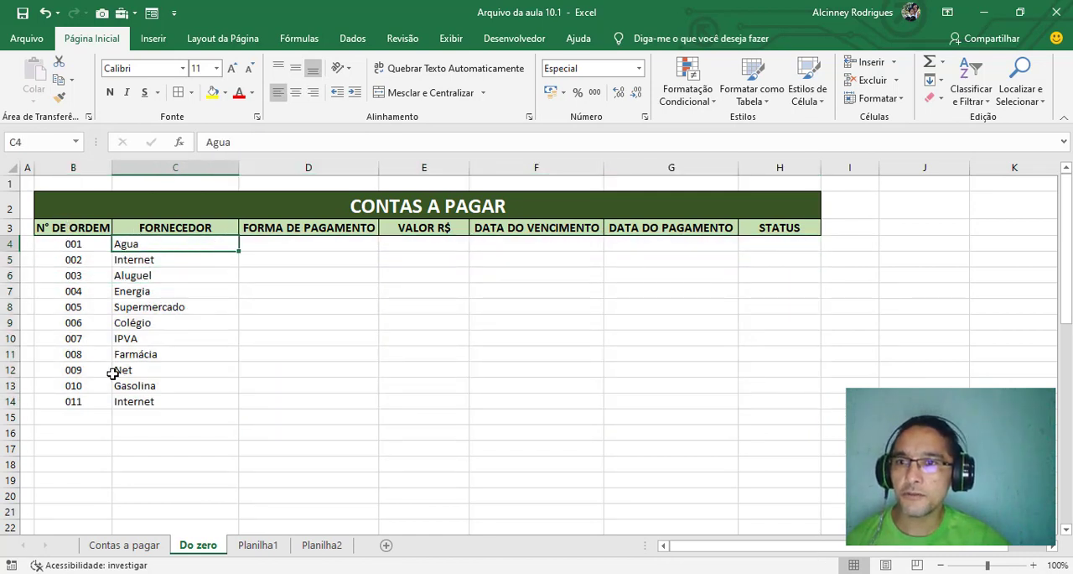
left_click(134, 433)
left_click_drag(132, 242, 763, 415)
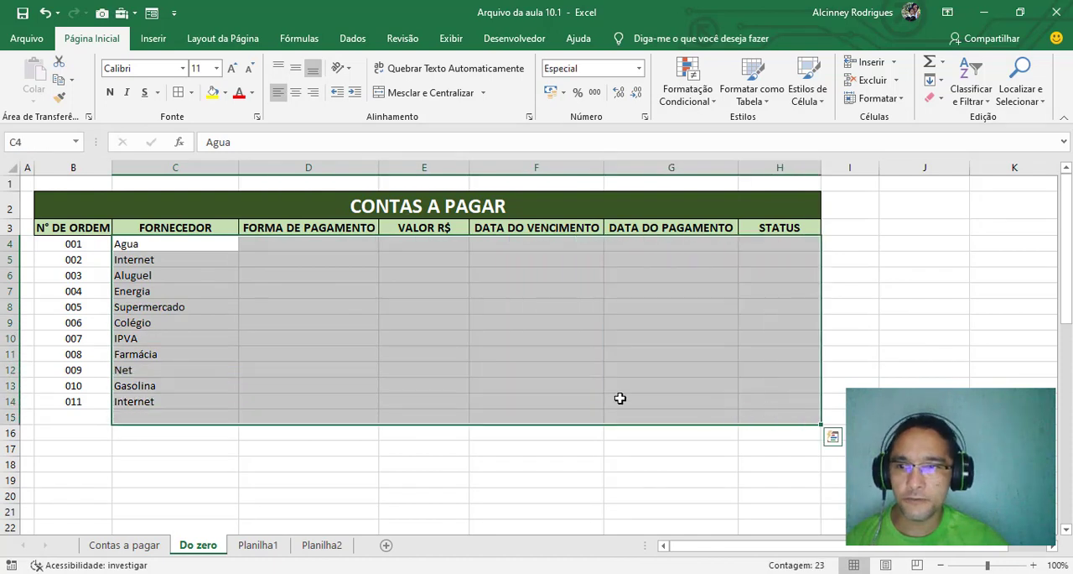
left_click(71, 243)
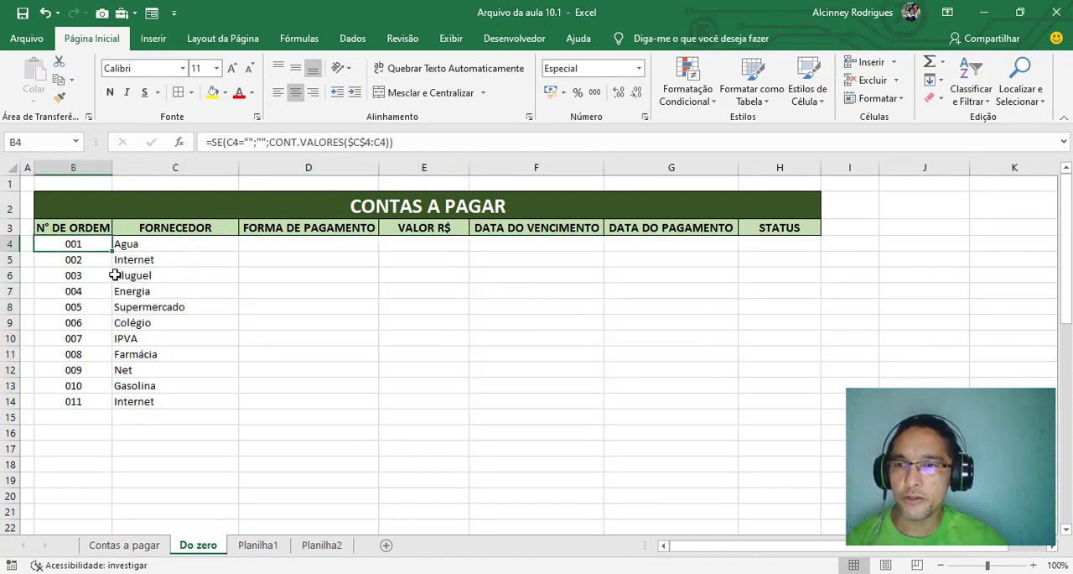
left_click(144, 244)
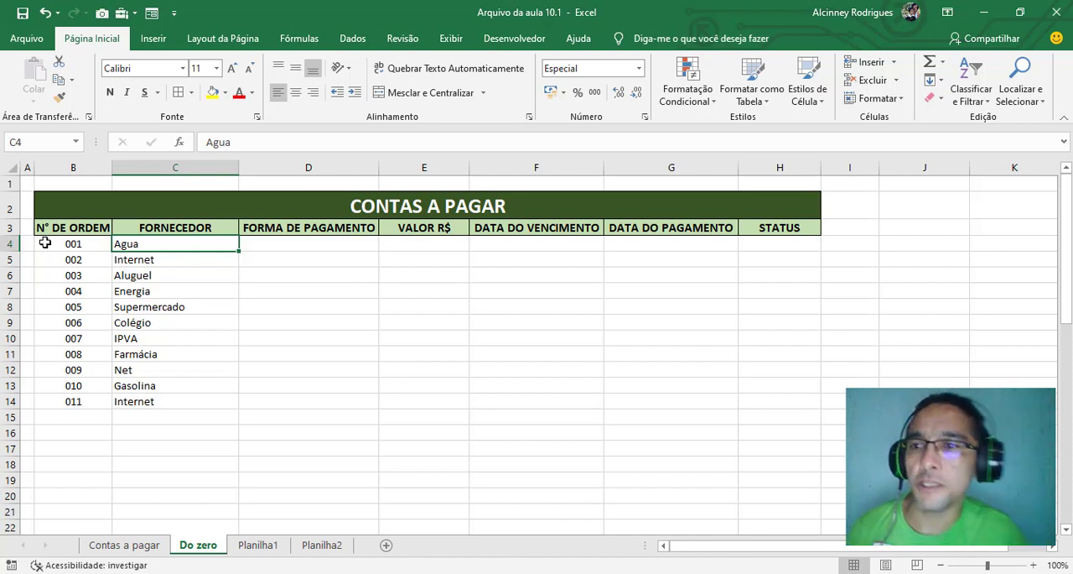
left_click_drag(45, 242, 749, 373)
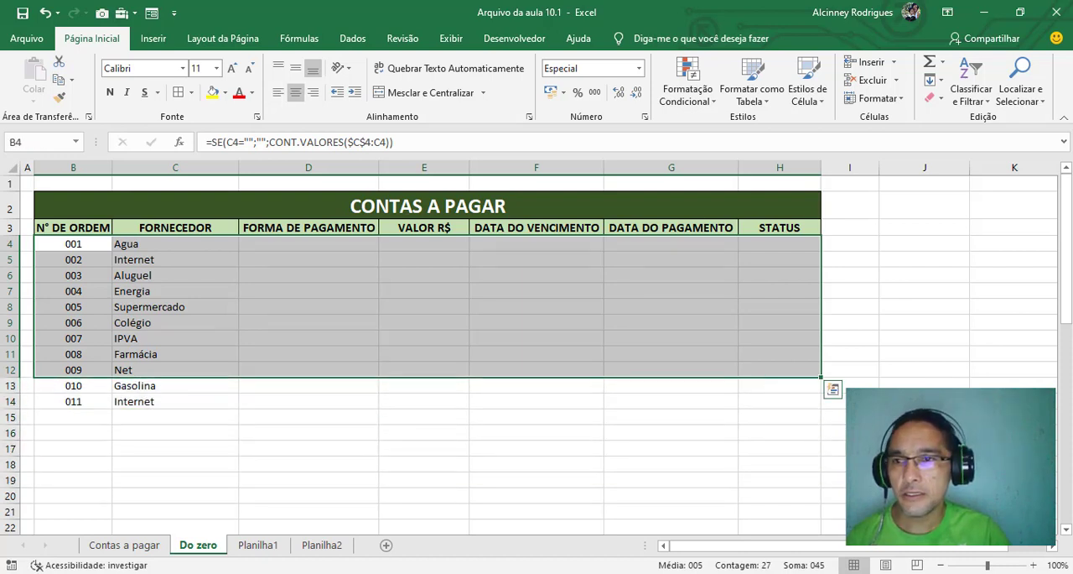
left_click_drag(223, 499, 204, 482)
Select the table body across columns B to H, from B4 down through the empty rows below the entries
left_click(48, 242)
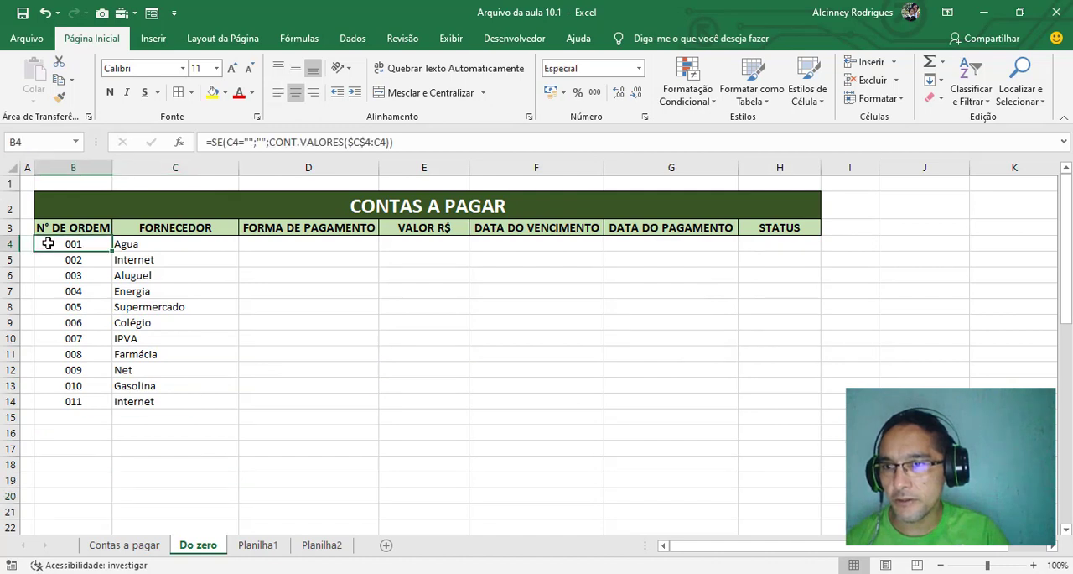
left_click_drag(48, 242, 796, 418)
scroll(572, 454, "up", 7)
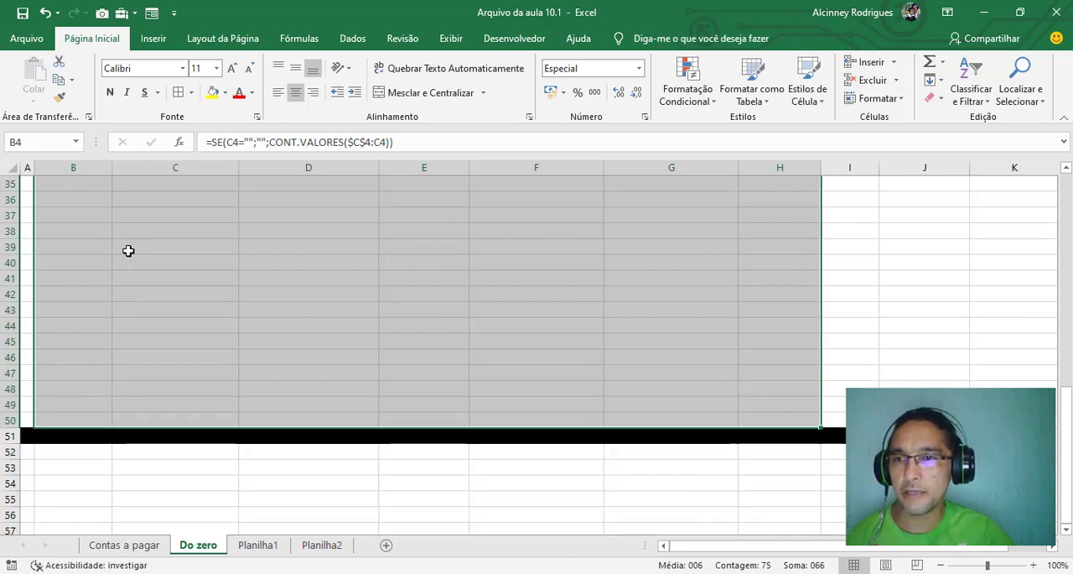
scroll(282, 235, "up", 11)
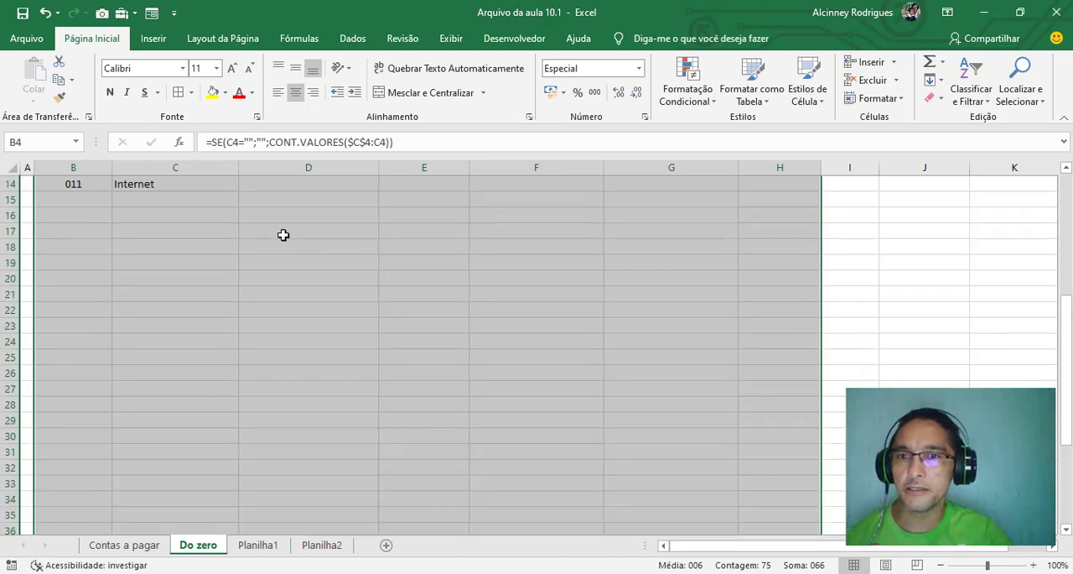
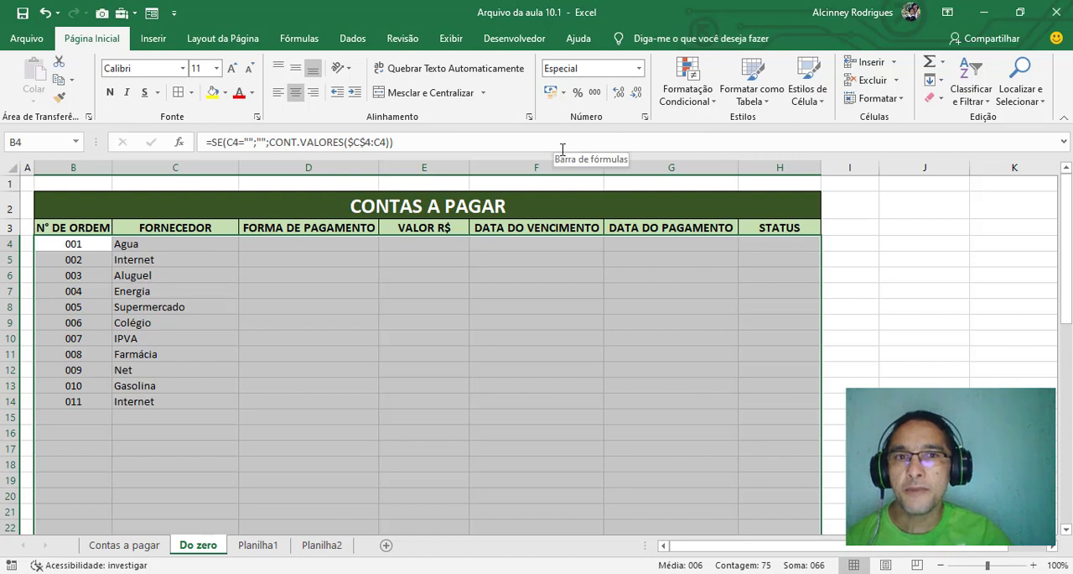
Create a formula-based conditional formatting rule for the selected table body with the formula =$B4<>""
left_click(696, 84)
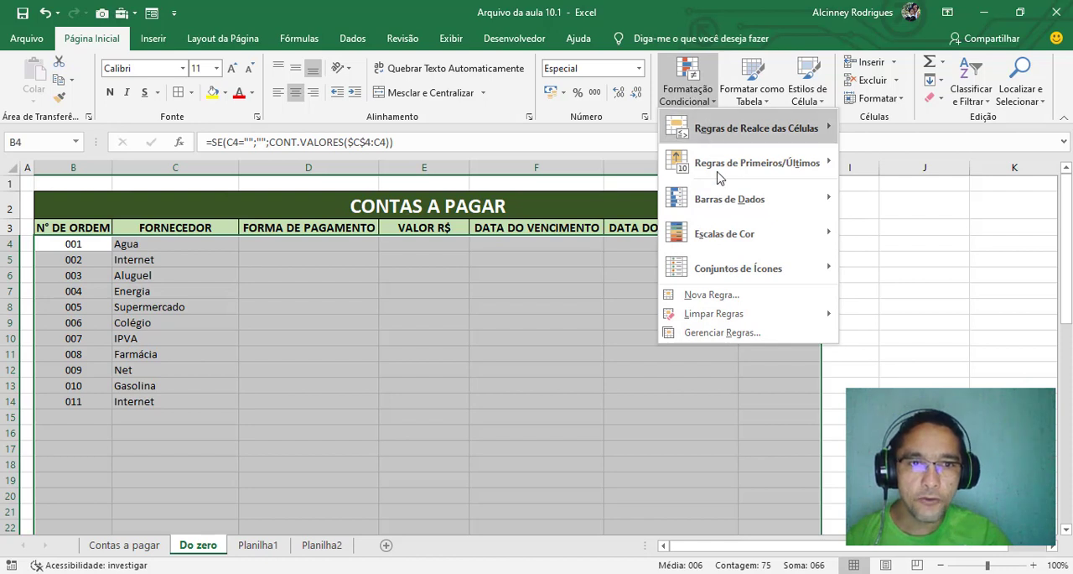
left_click(695, 300)
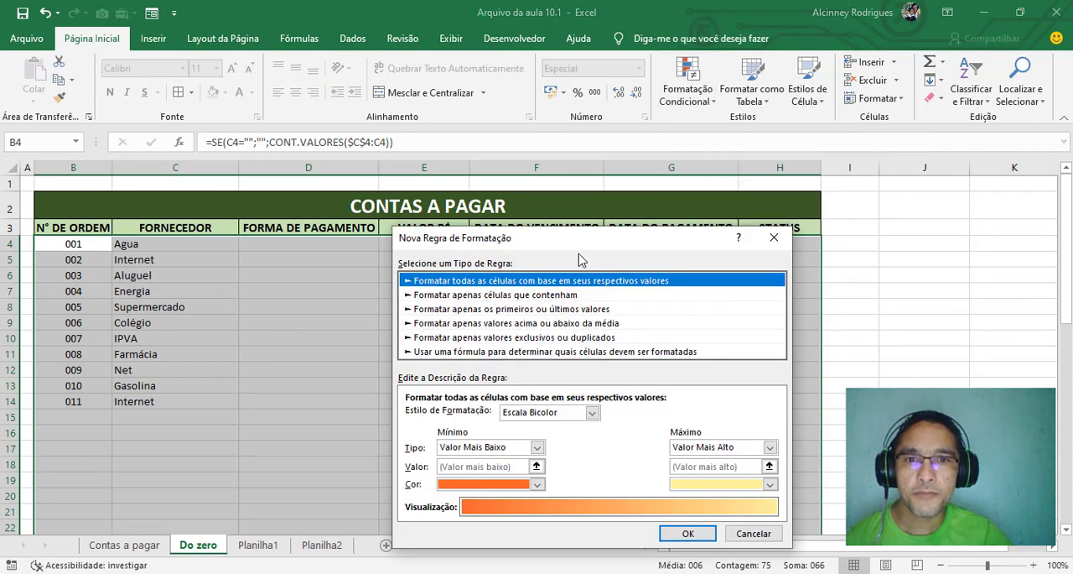
left_click_drag(587, 239, 701, 134)
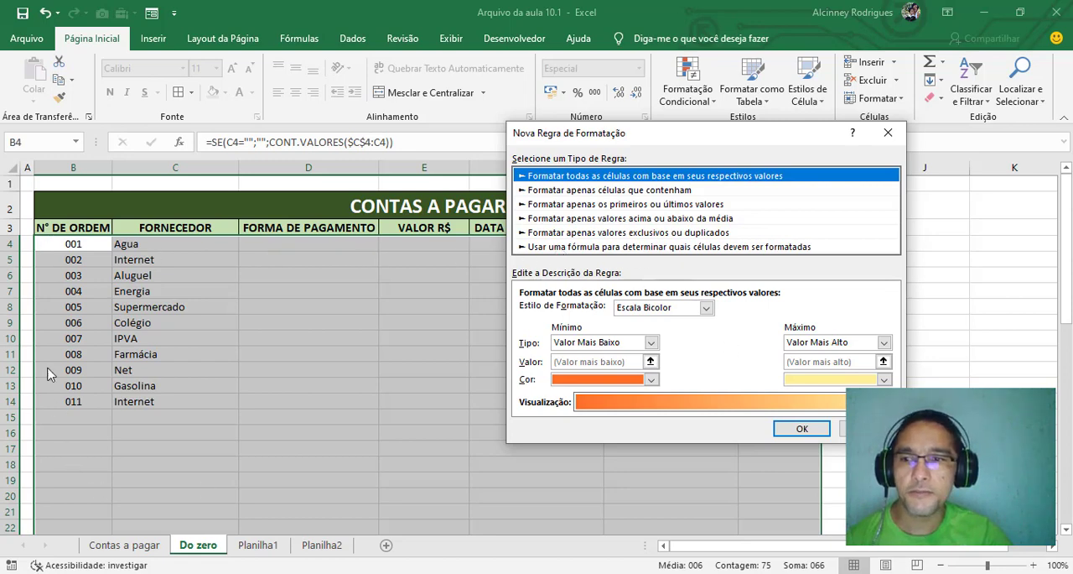
left_click(577, 248)
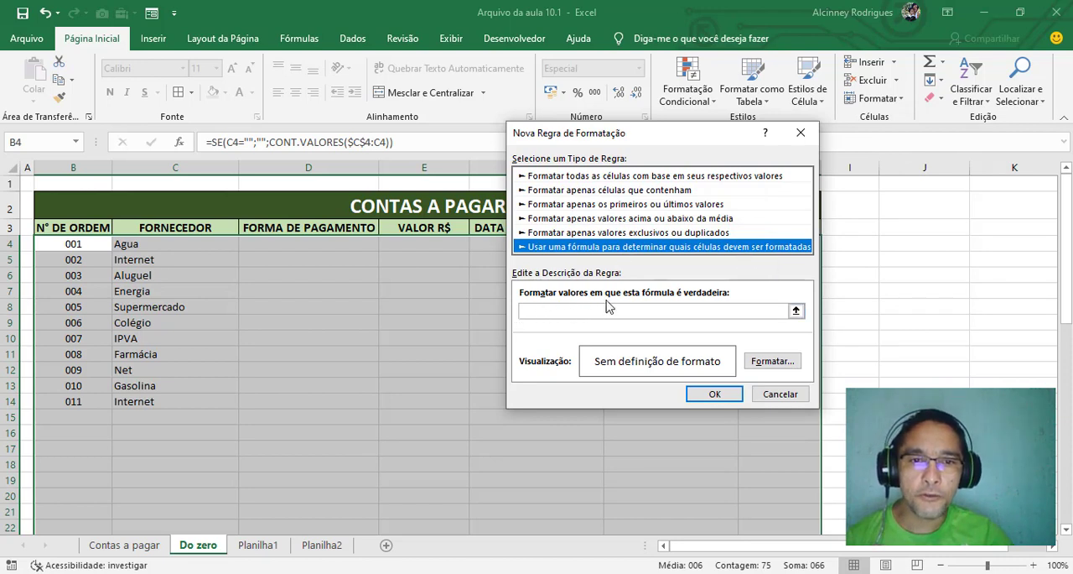
left_click(551, 311)
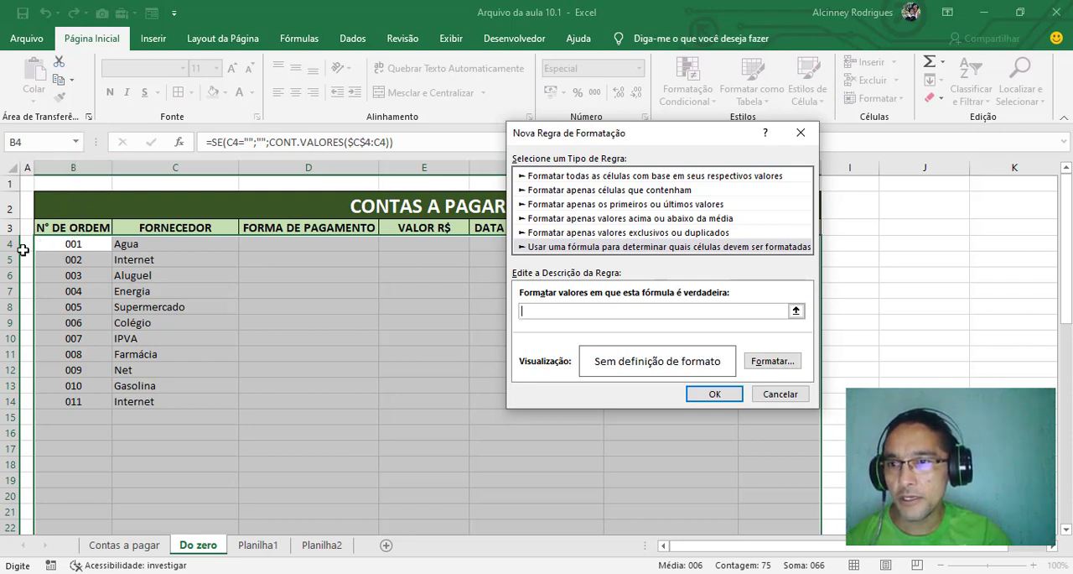
left_click(82, 243)
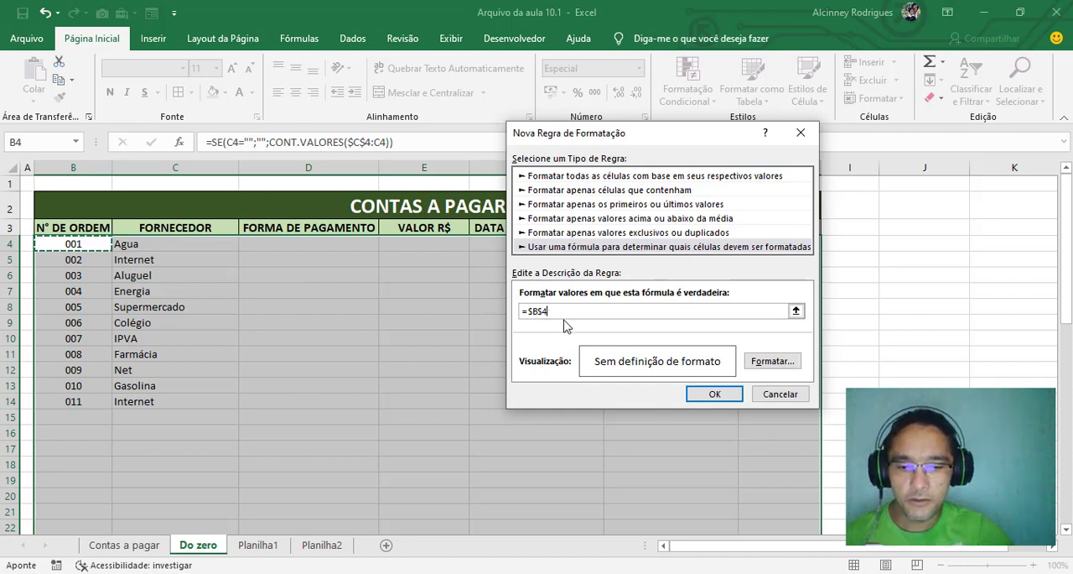
type("<>")
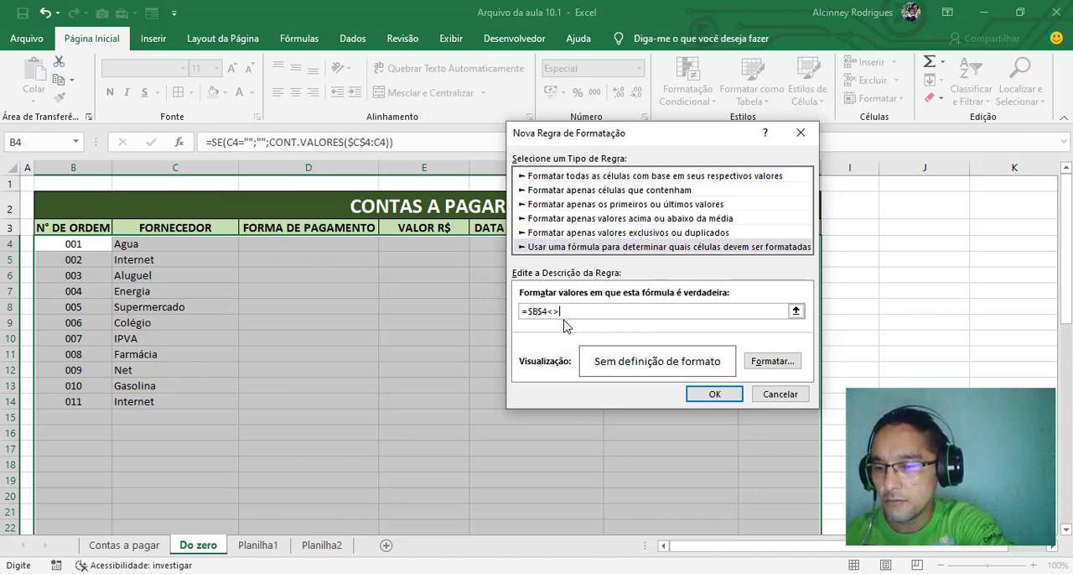
type("\"")
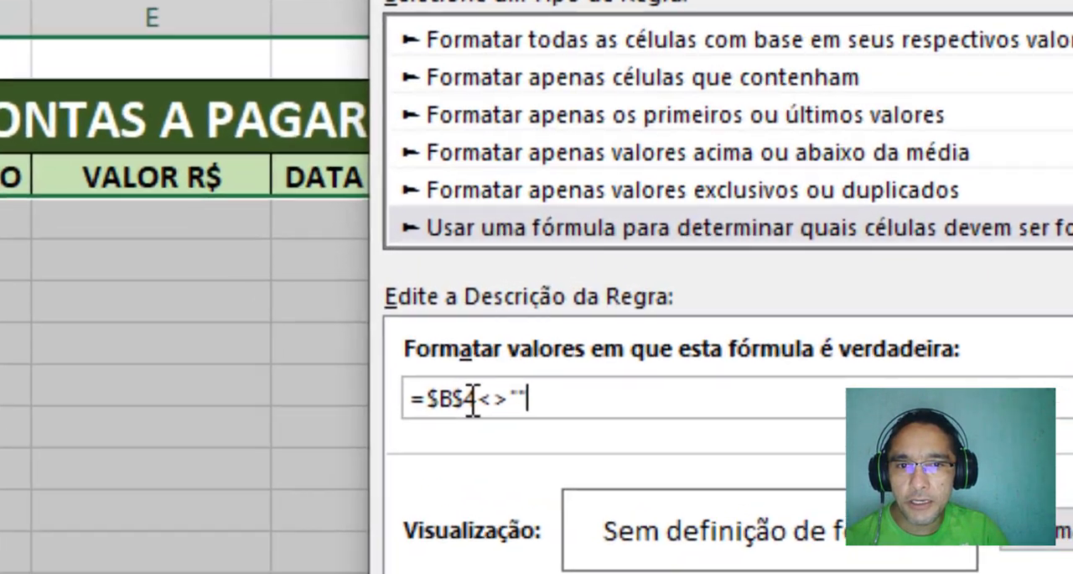
left_click(544, 311)
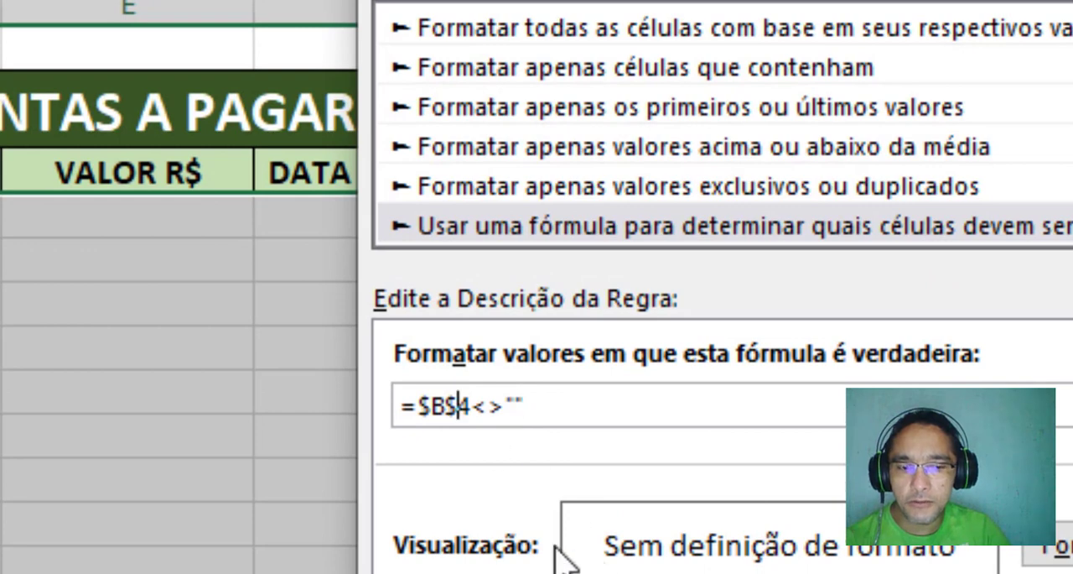
key("BackSpace")
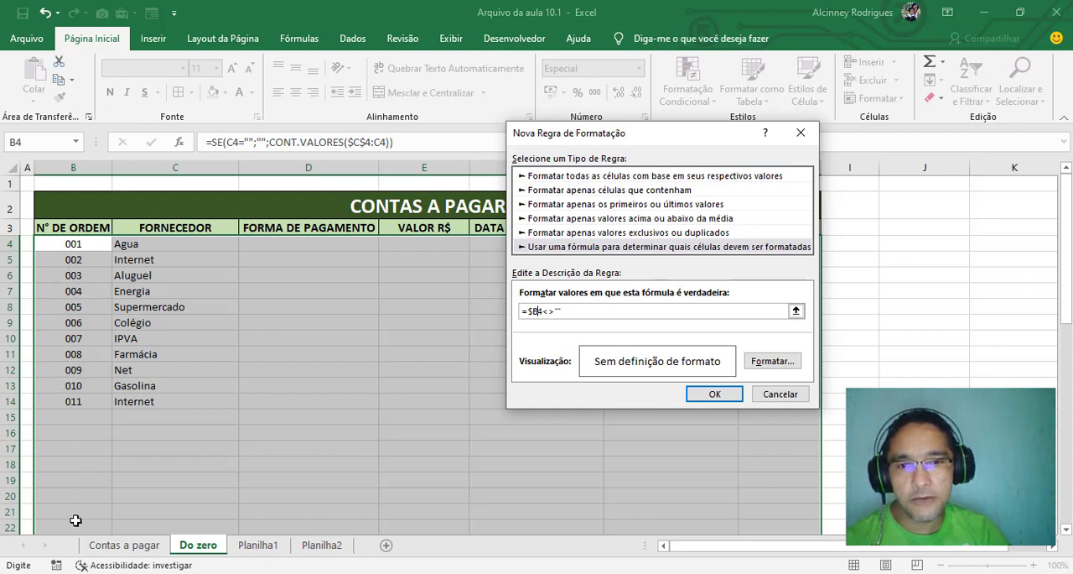
Give the rule's format a dotted outline border with automatic color and apply the rule to the table body
left_click(773, 361)
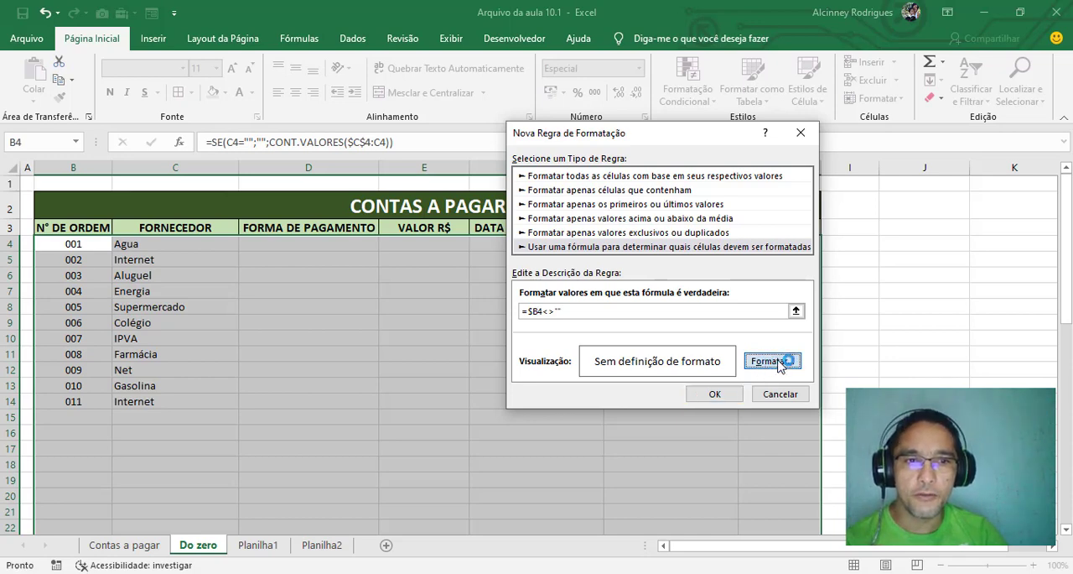
left_click(778, 361)
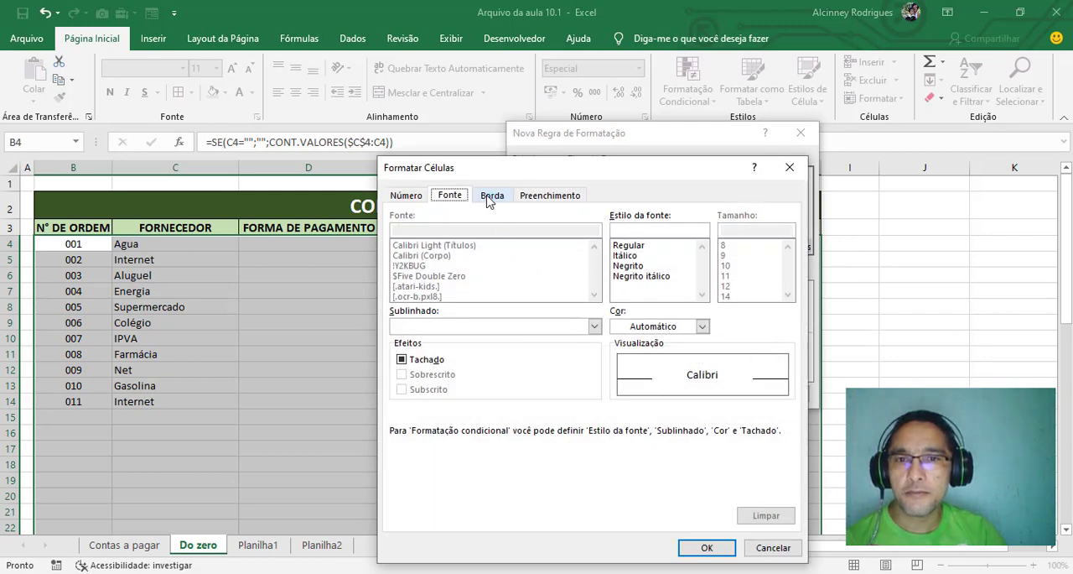
left_click(490, 196)
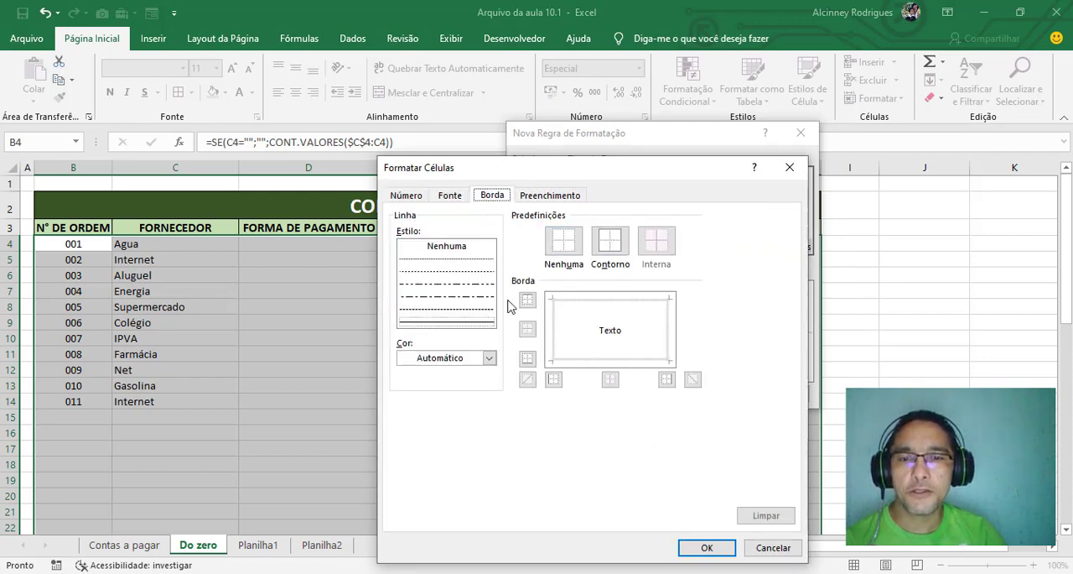
left_click(455, 260)
left_click(451, 272)
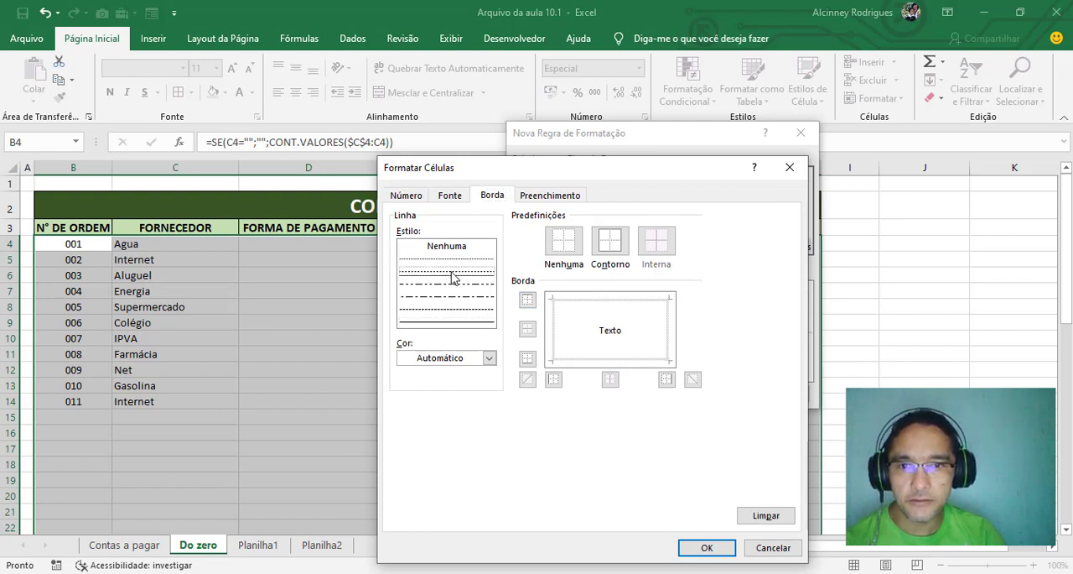
left_click(610, 244)
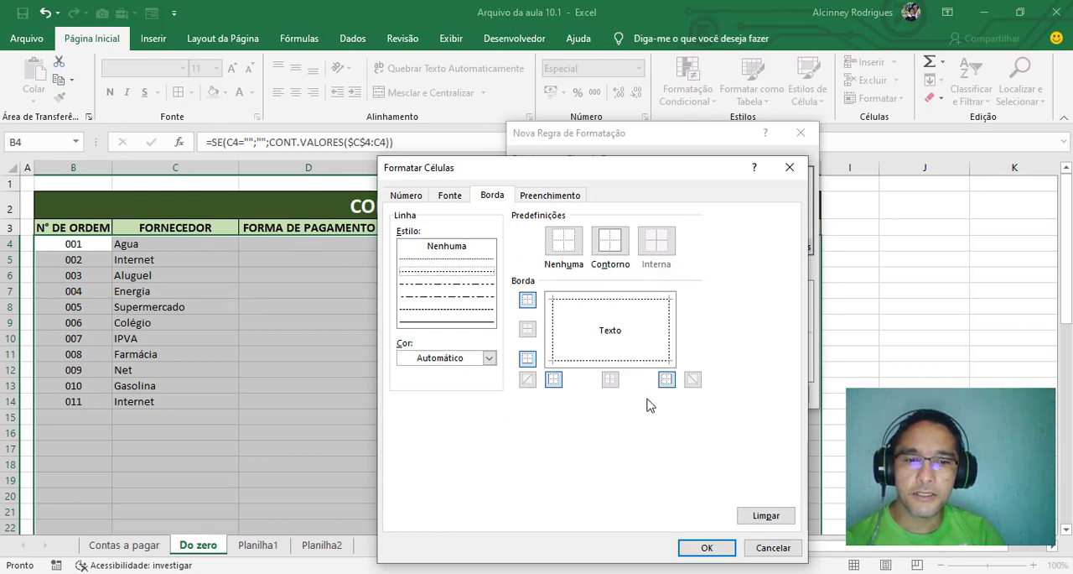
left_click(709, 547)
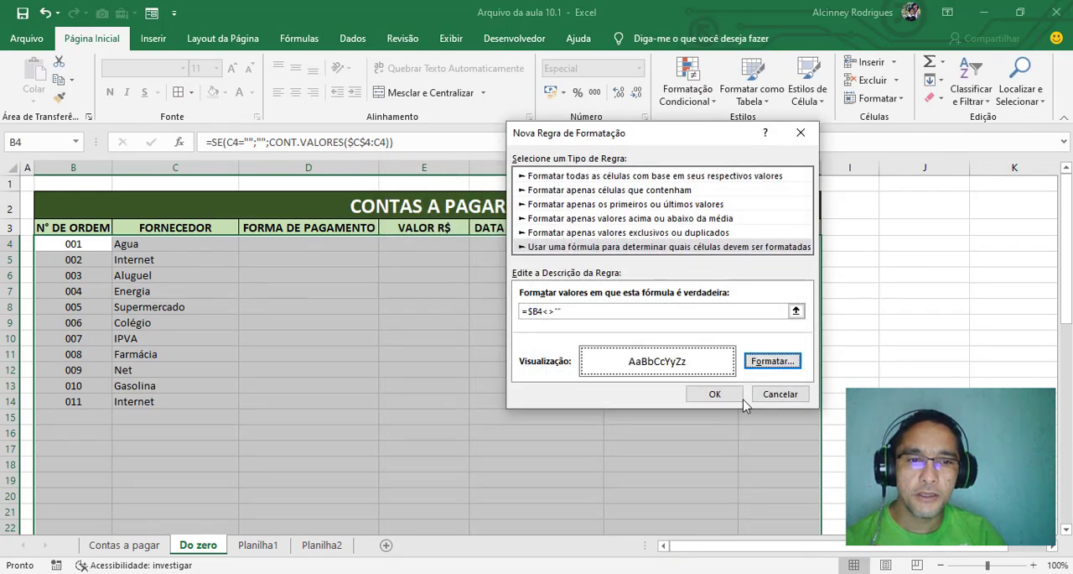
left_click(714, 393)
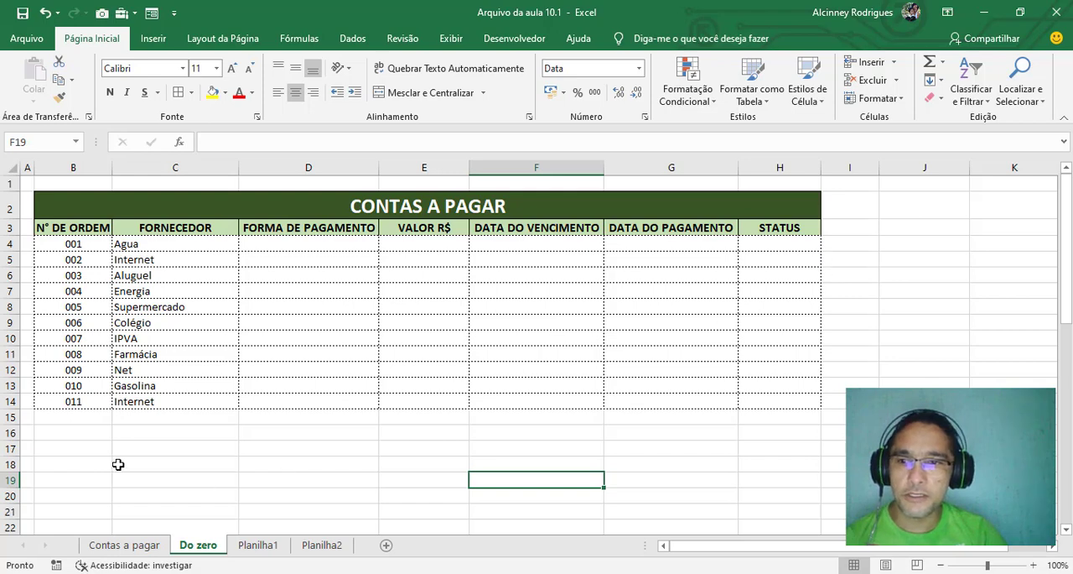
Test the rule by clearing the supplier in C14 and entering Internet there again
left_click(159, 405)
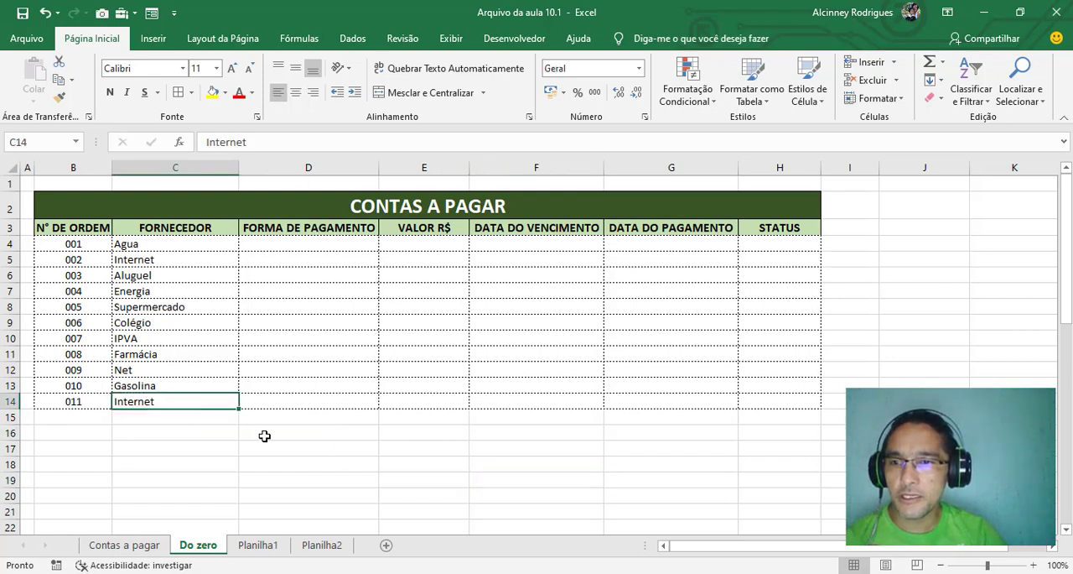
key("ctrl+z")
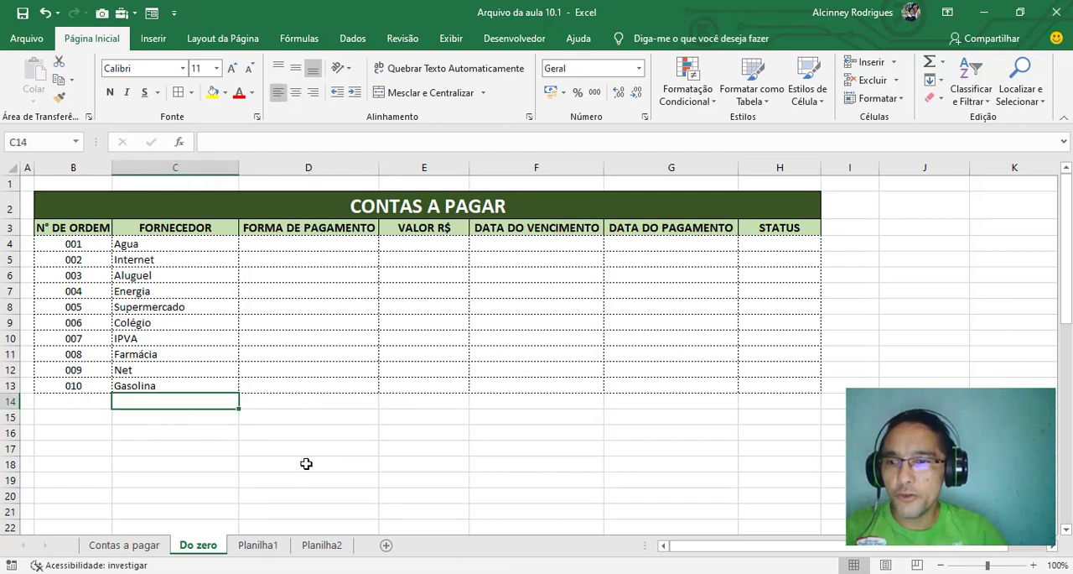
type("Internet")
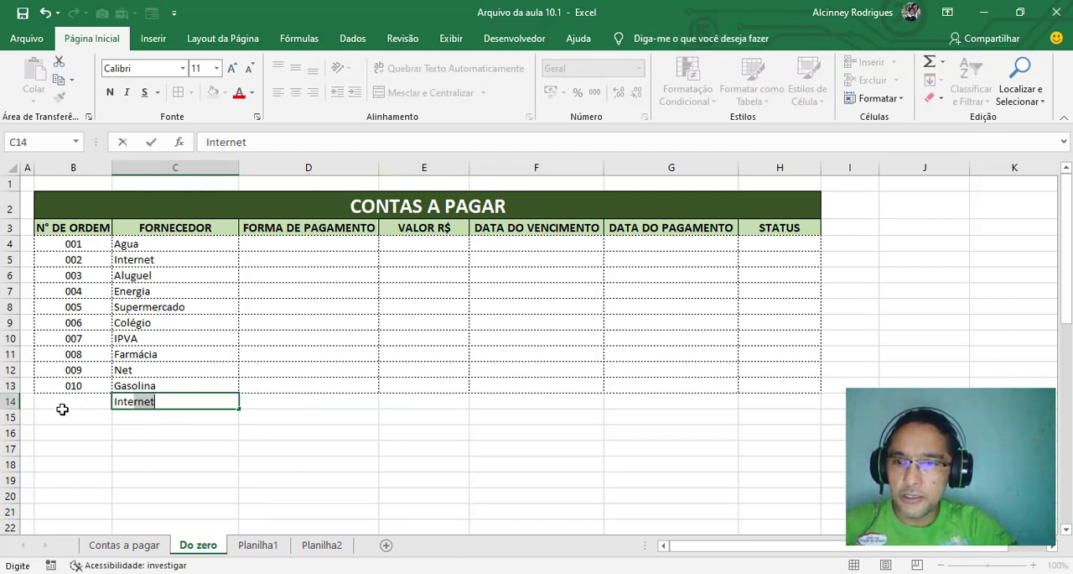
key("Return")
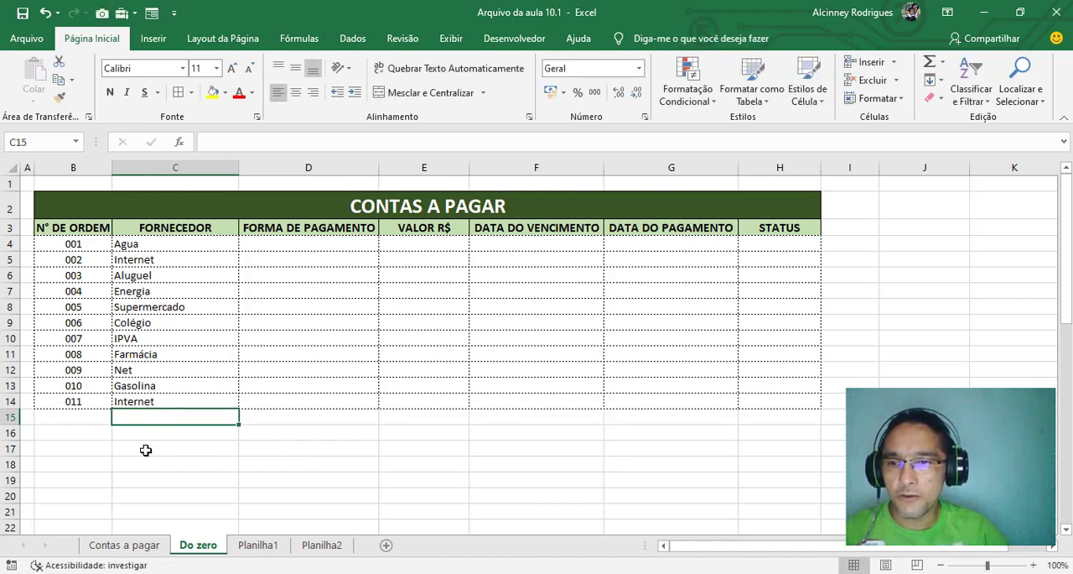
Add the suppliers Supermercado in C15 and Manutenção de carro in C16
type("S")
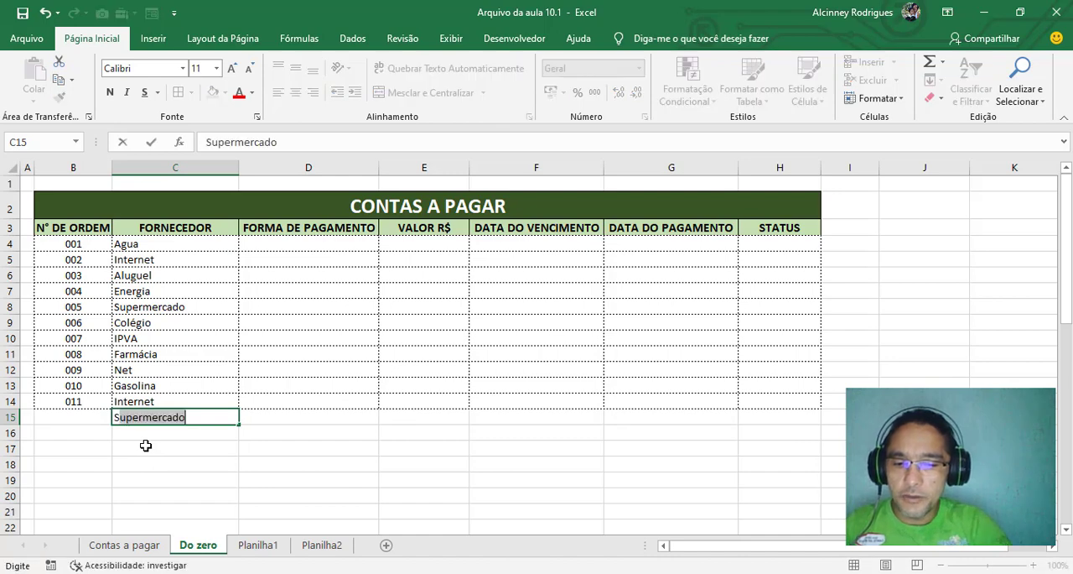
key("Return")
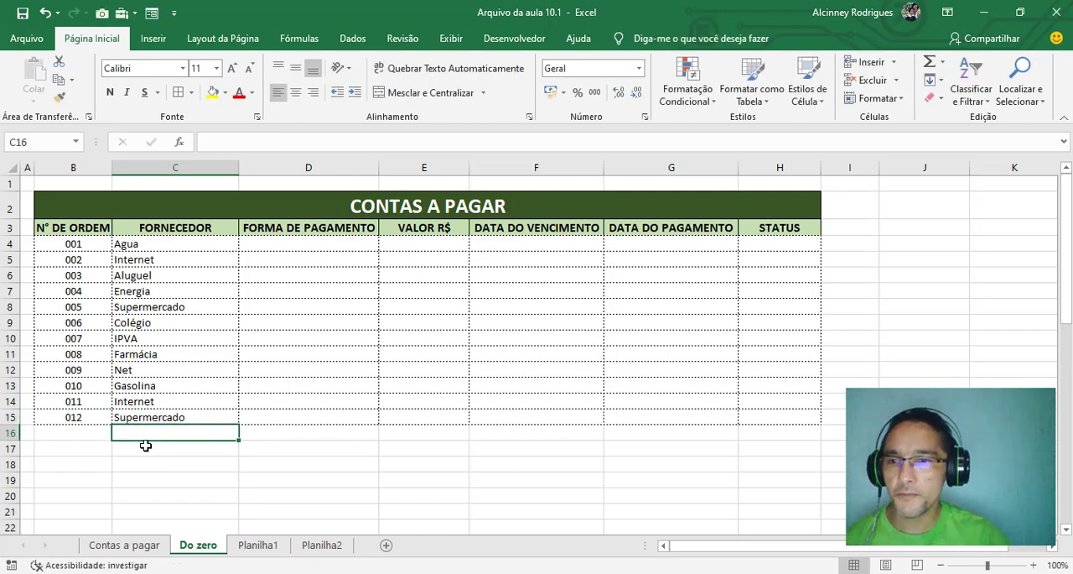
type("Manutenção de carro")
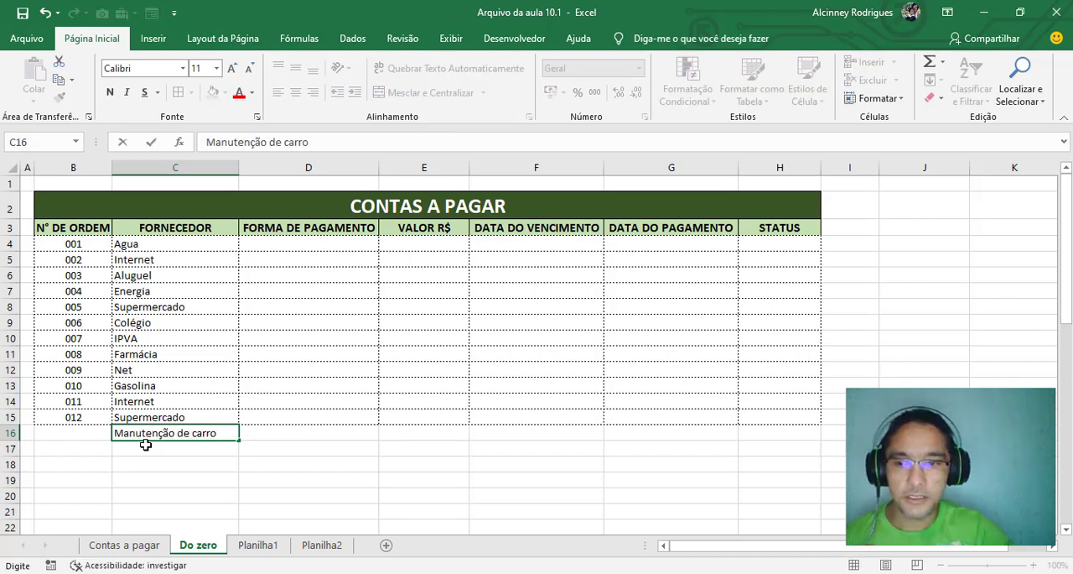
key("Return")
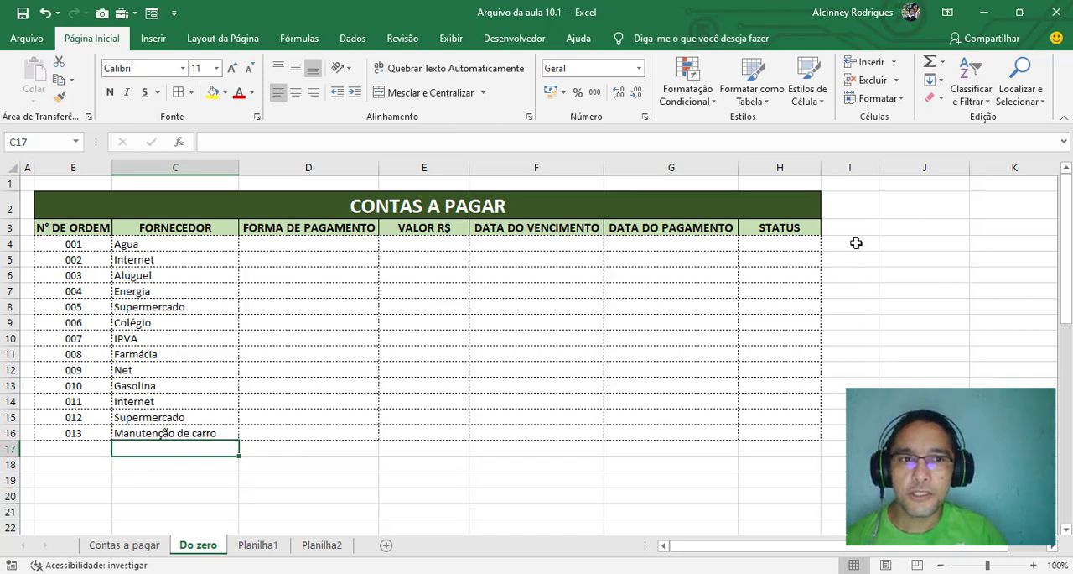
On the Contas a pagar sheet, expand the grouped columns and try the Realçar selector in J3 with Pago, finishing on Vencida
left_click(139, 546)
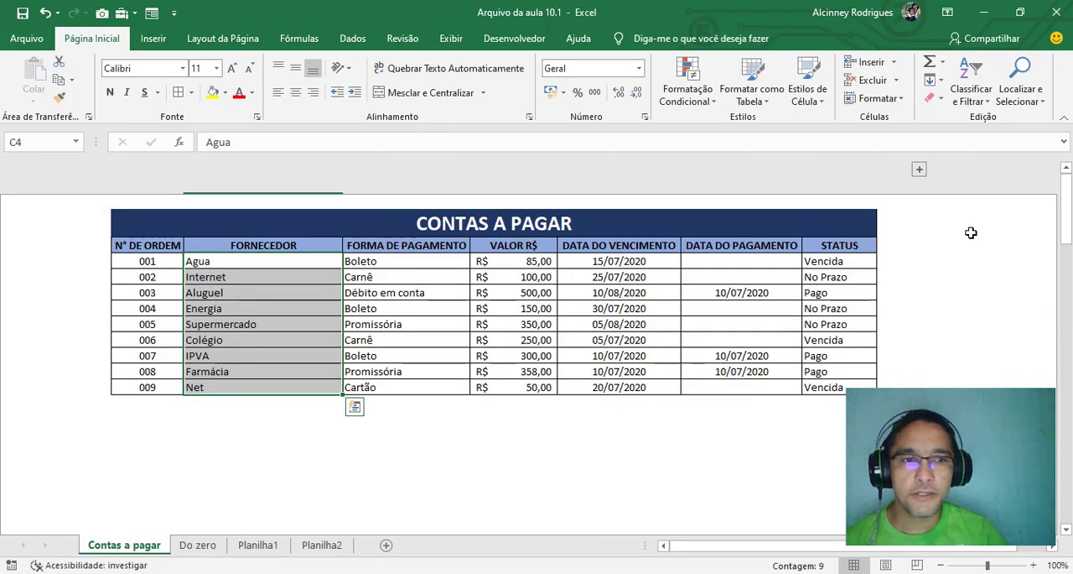
left_click(919, 170)
left_click(772, 448)
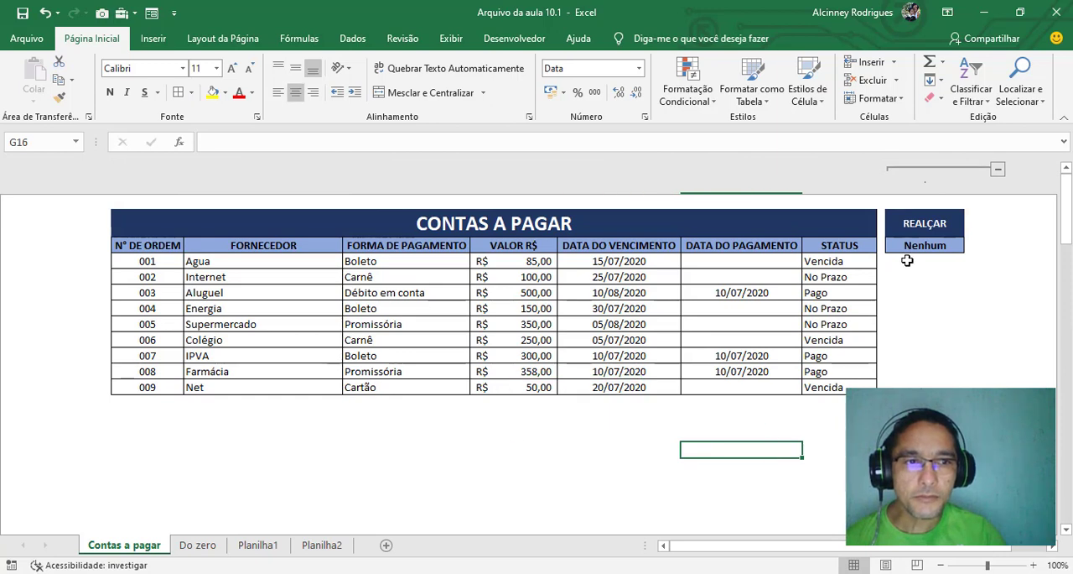
left_click(917, 244)
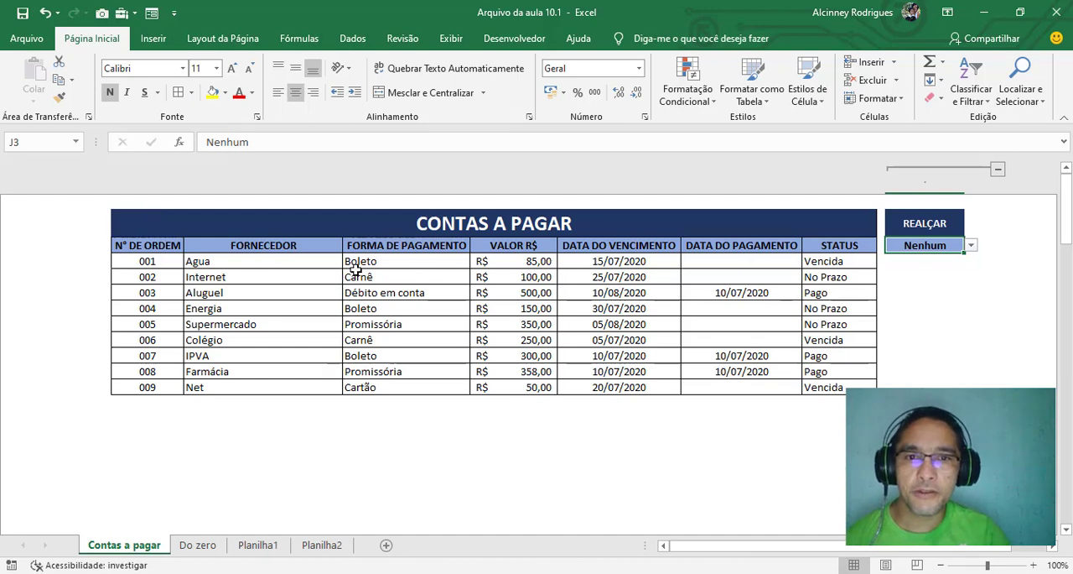
left_click(971, 245)
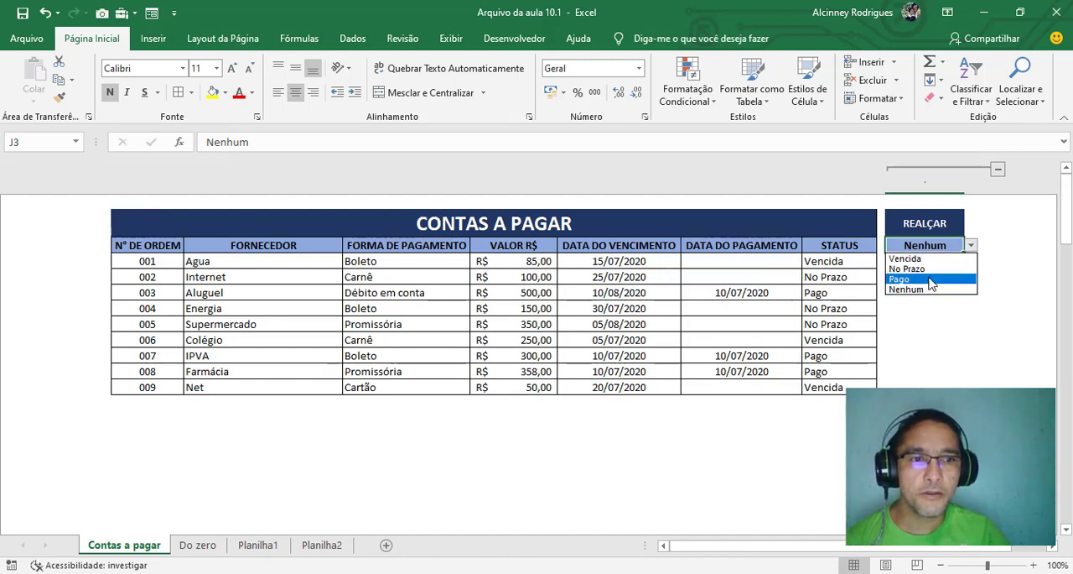
left_click(899, 278)
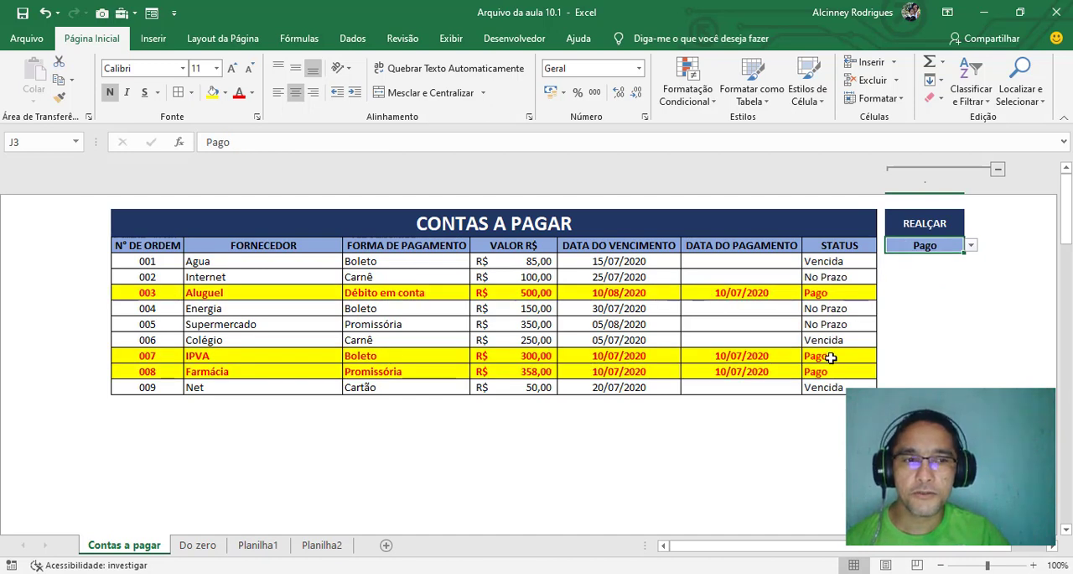
left_click(971, 245)
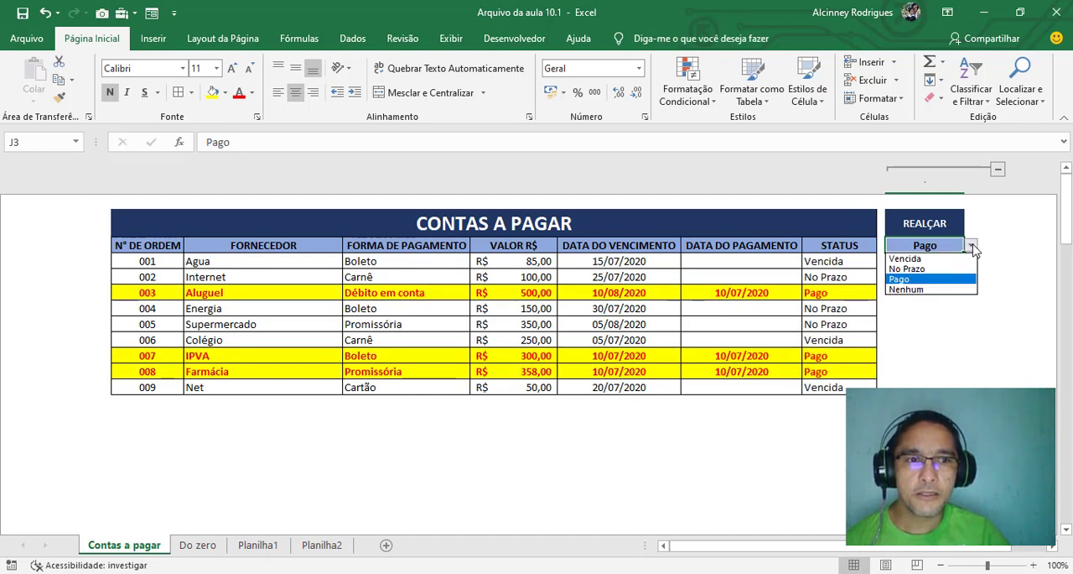
left_click(925, 260)
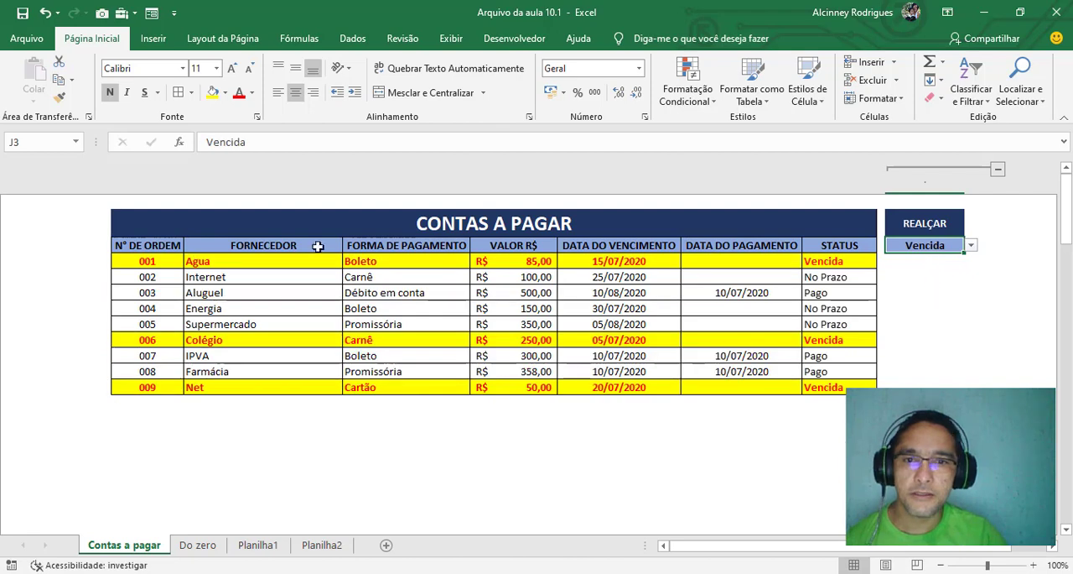
Compare the Do zero table with the Contas a pagar sheet and inspect the status formula in column H of Do zero
left_click(206, 545)
left_click(263, 480)
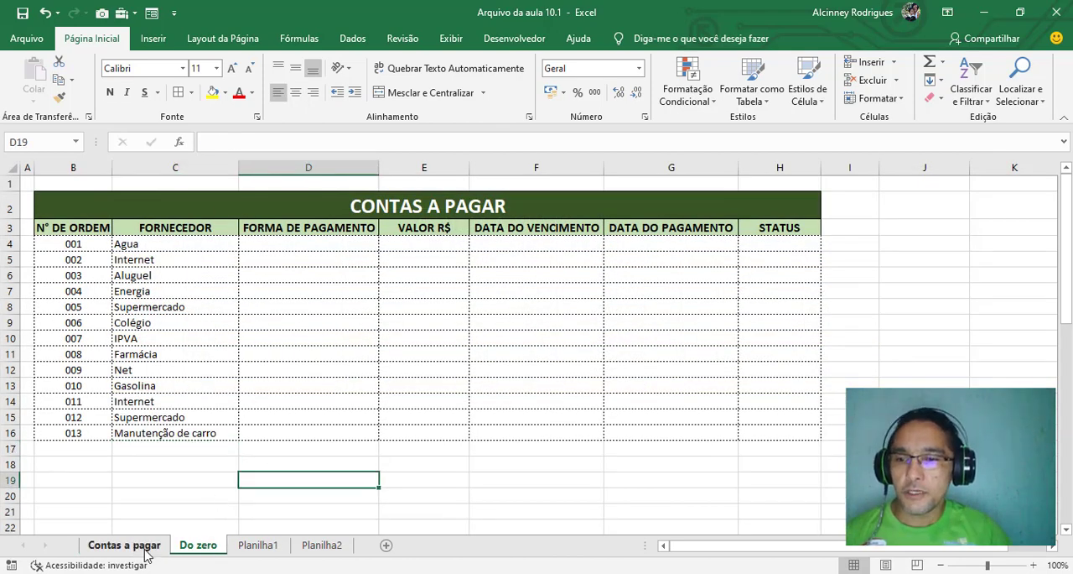
left_click(148, 547)
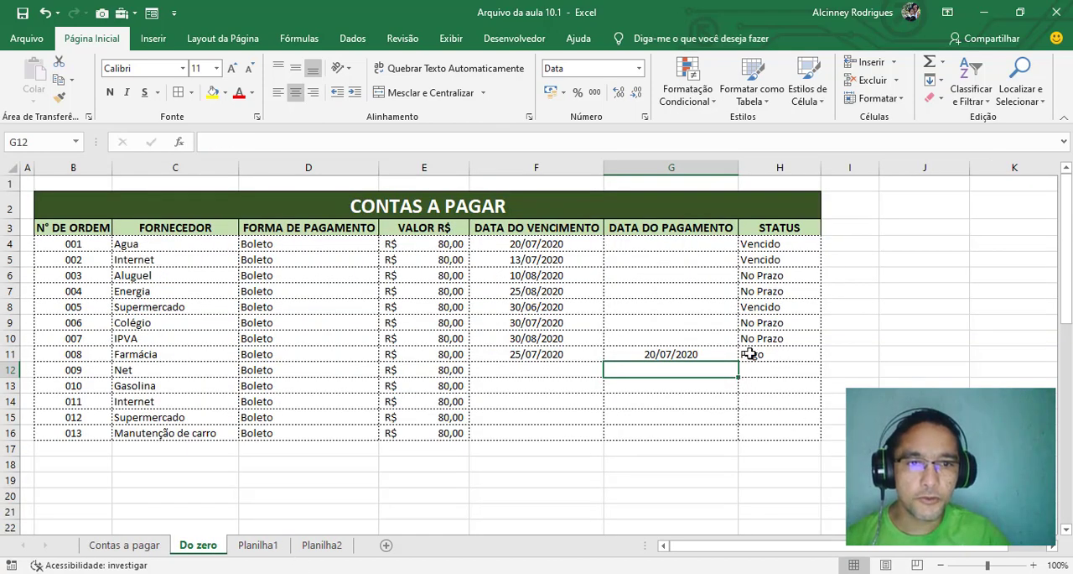
left_click(755, 352)
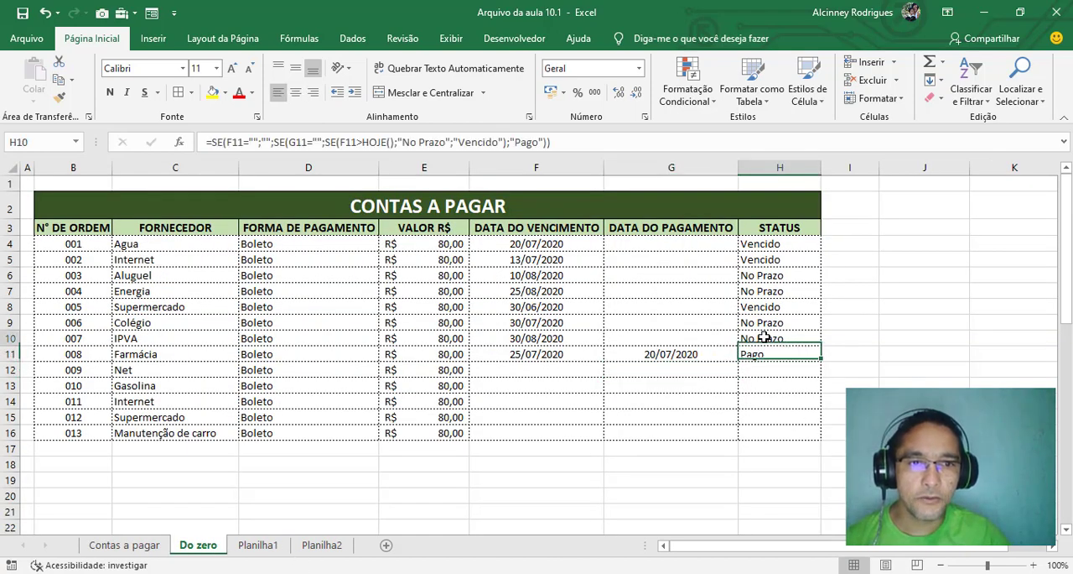
left_click_drag(765, 335, 764, 322)
left_click(849, 258)
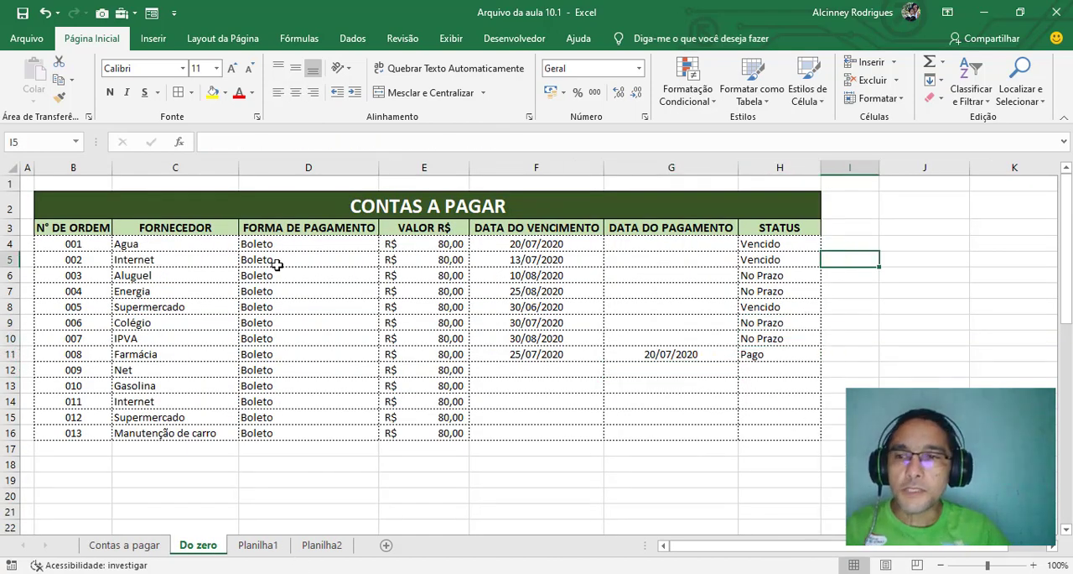
left_click(908, 212)
left_click_drag(878, 168, 825, 171)
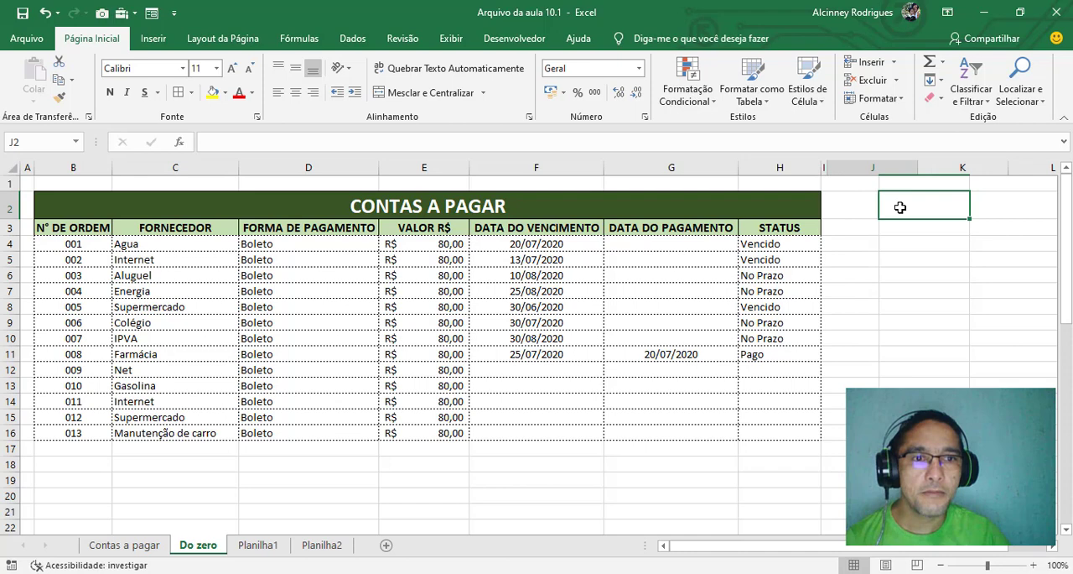
left_click(908, 264)
left_click(860, 209)
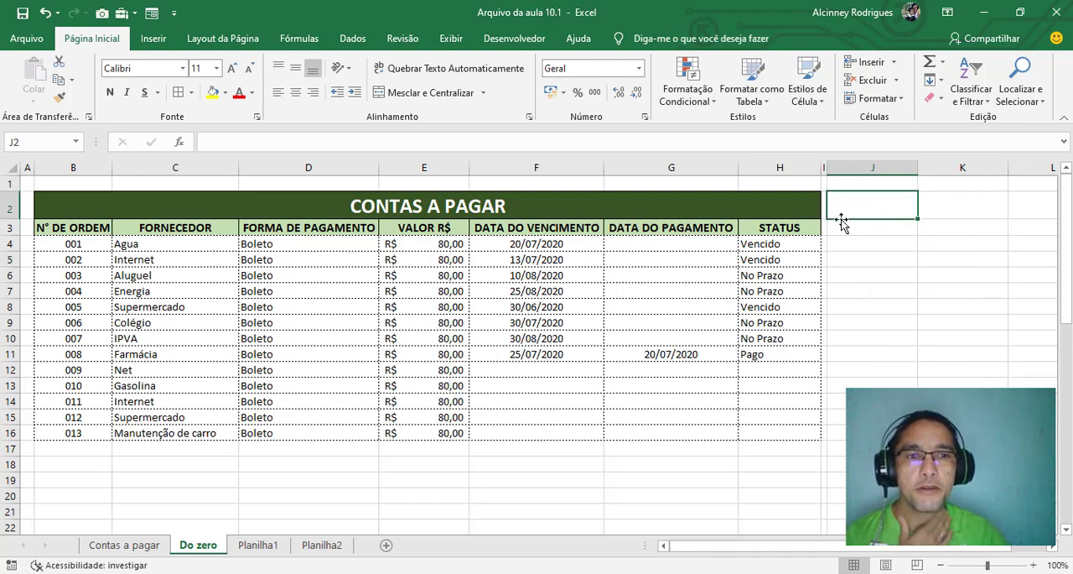
left_click_drag(827, 168, 896, 167)
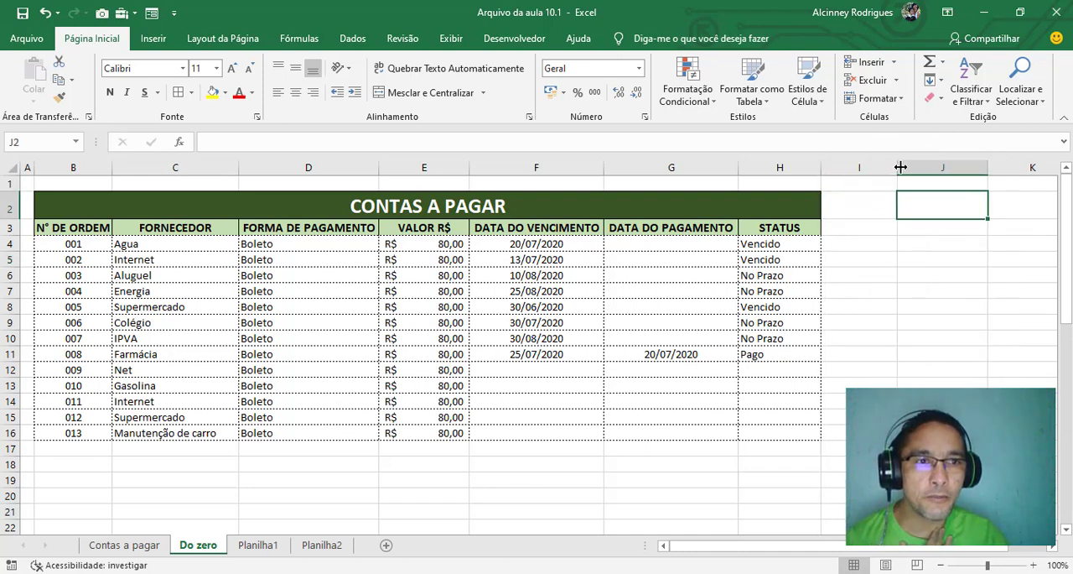
left_click(852, 210)
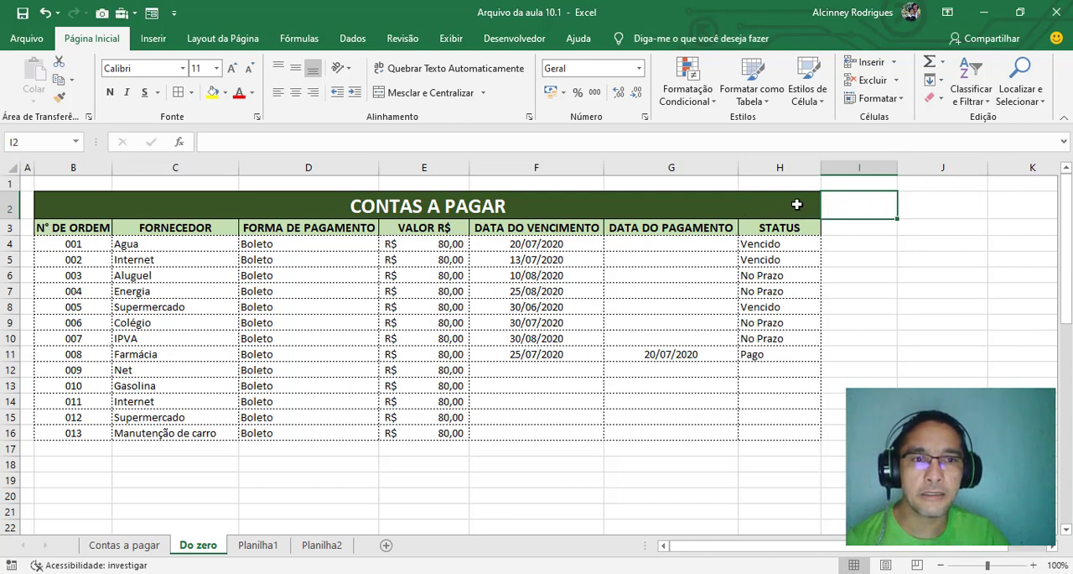
Narrow column I to a thin spacer and add the heading REALÇAR in J2, styled like the dark green table title
left_click_drag(897, 168, 826, 183)
left_click(865, 209)
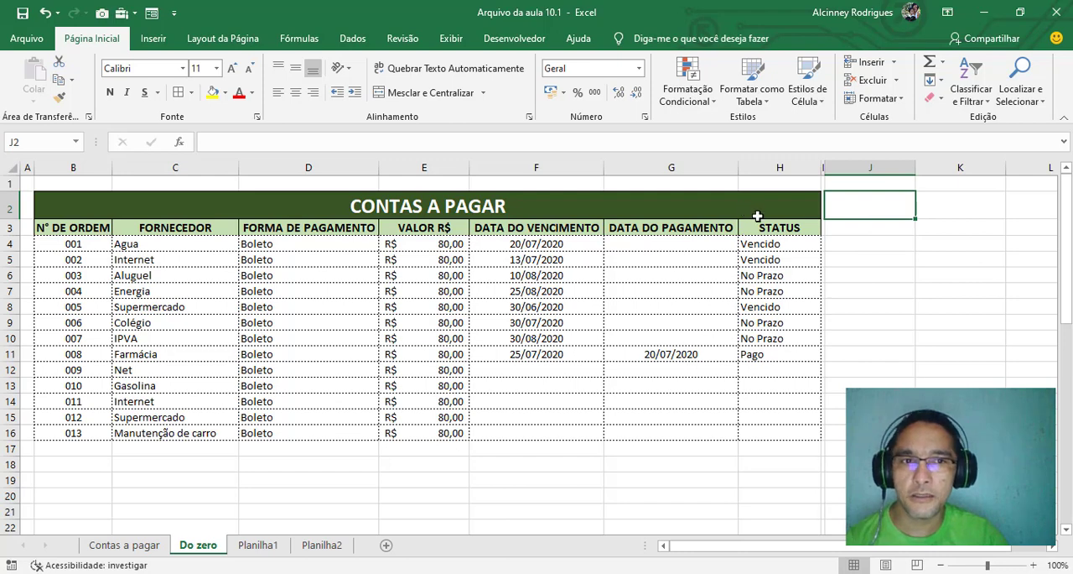
type("re")
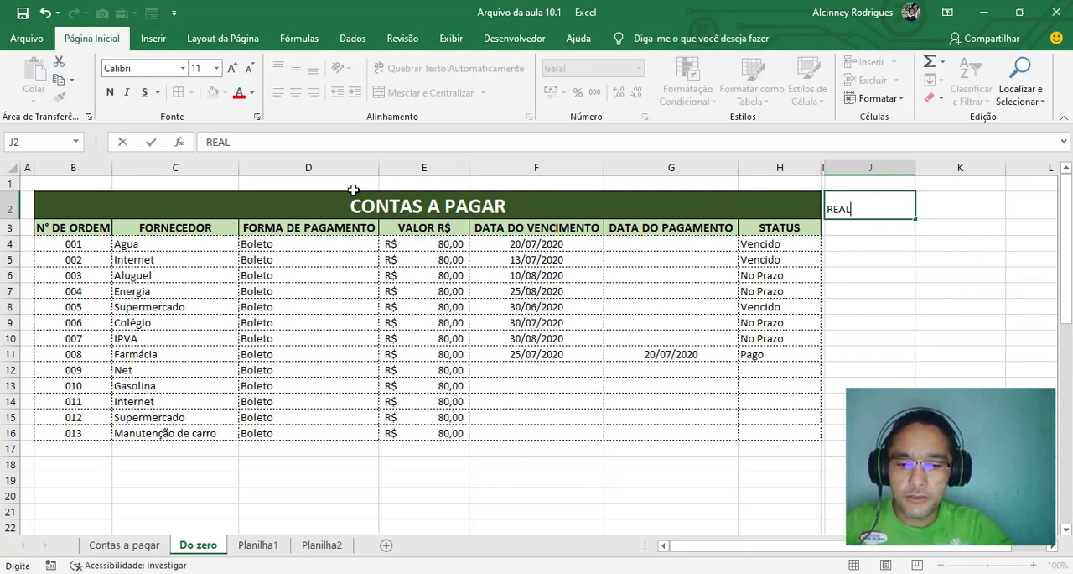
key("Return")
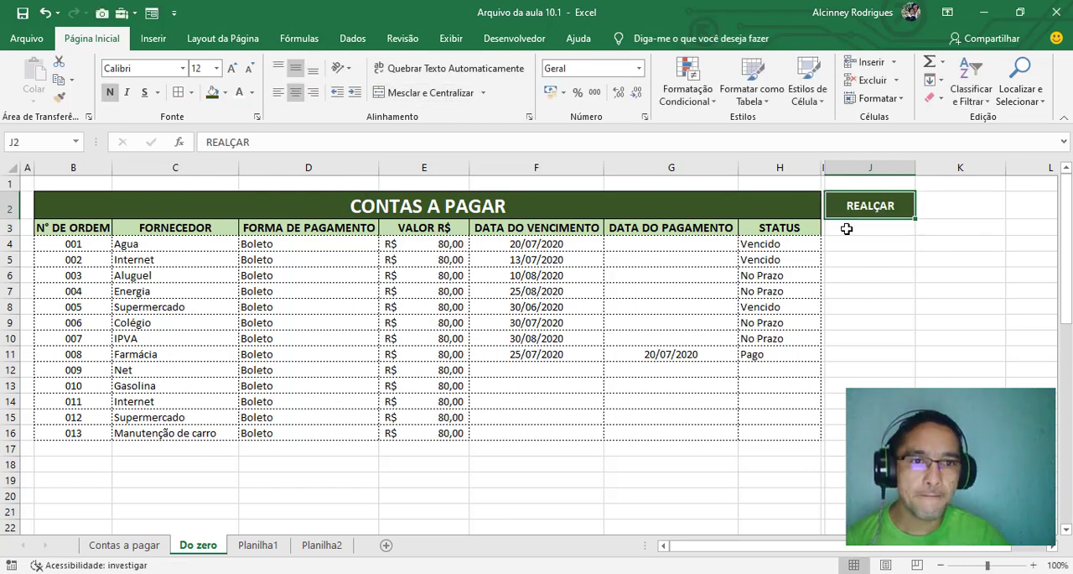
Copy the formatting of the STATUS header in H3 to cell J3 below the REALÇAR heading
left_click(846, 228)
left_click(770, 228)
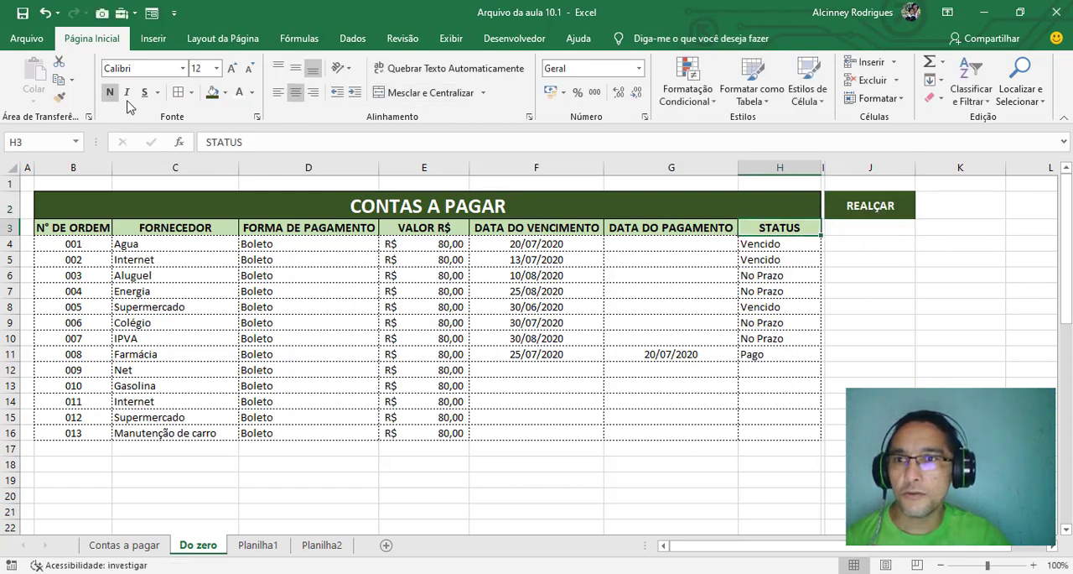
left_click(59, 97)
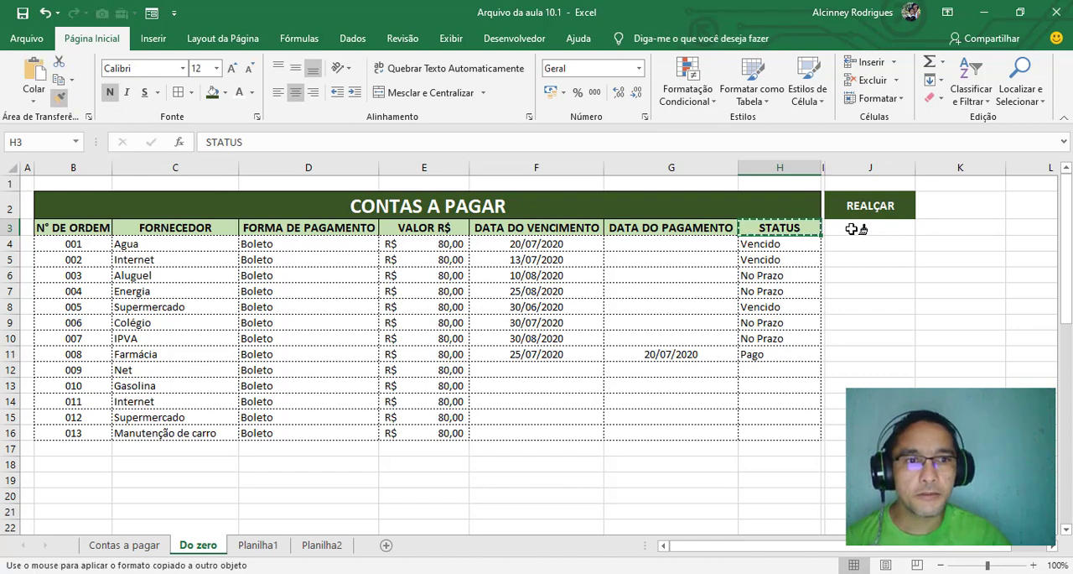
left_click(855, 229)
left_click(884, 274)
left_click(876, 230)
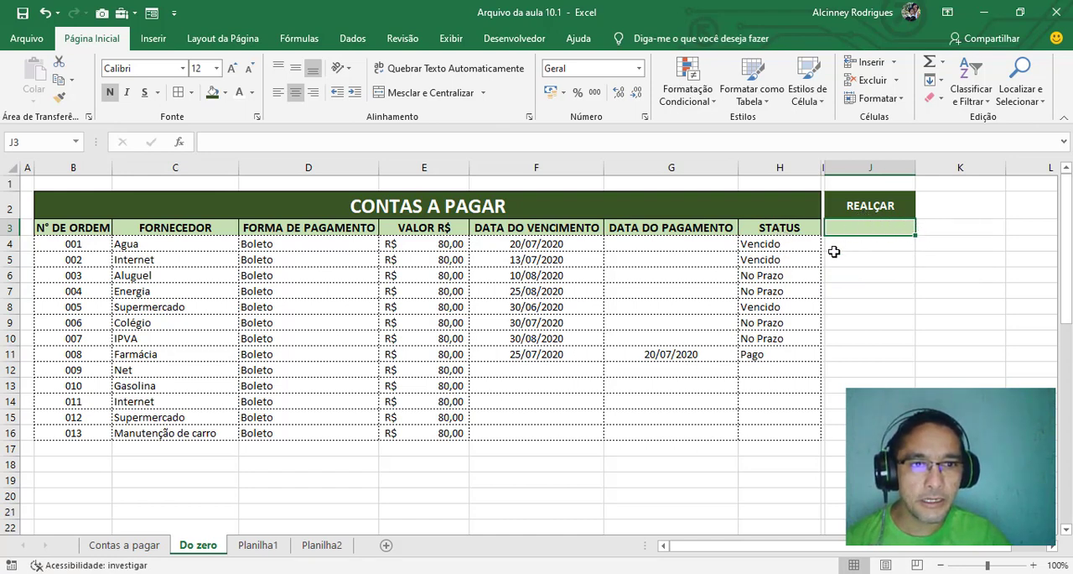
left_click(777, 243)
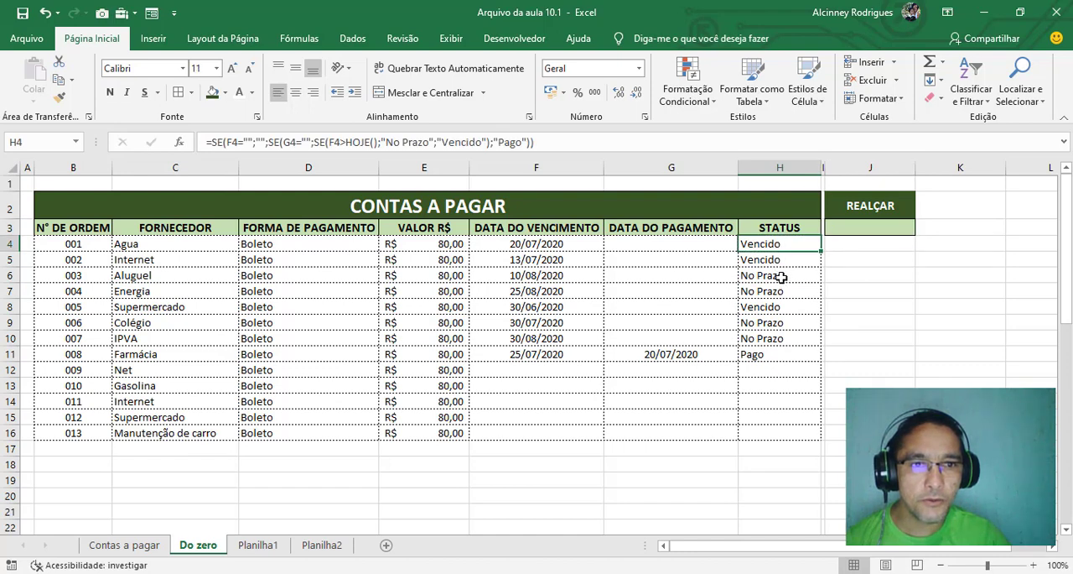
left_click(781, 277)
left_click(769, 352)
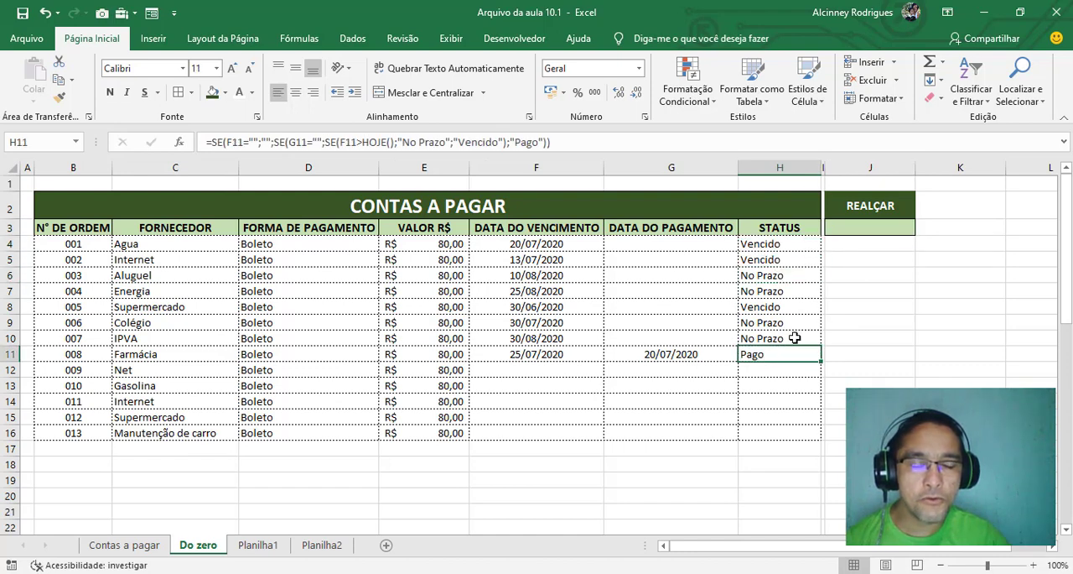
left_click(884, 226)
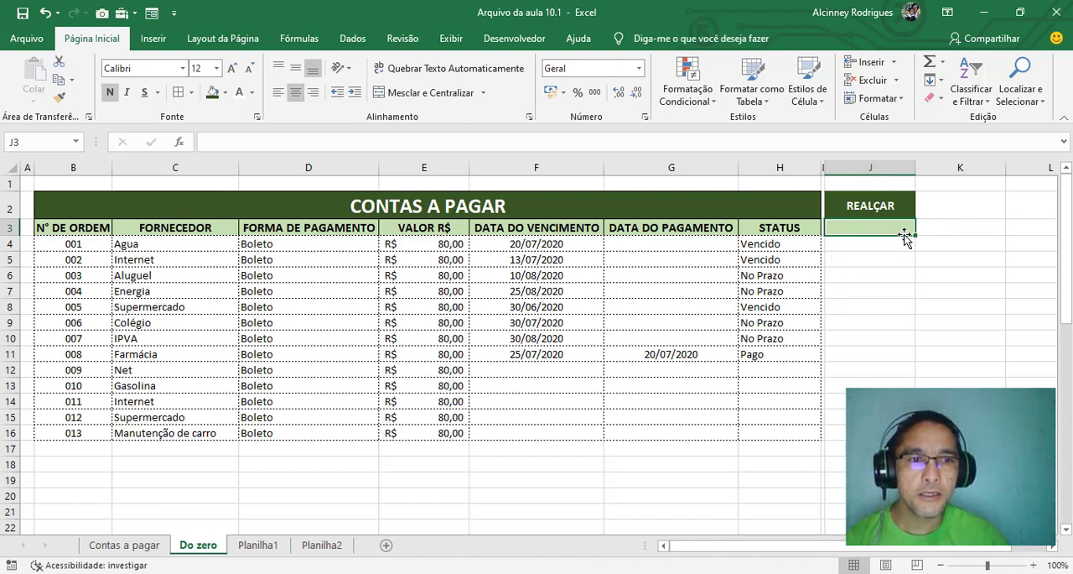
left_click(887, 291)
left_click(887, 265)
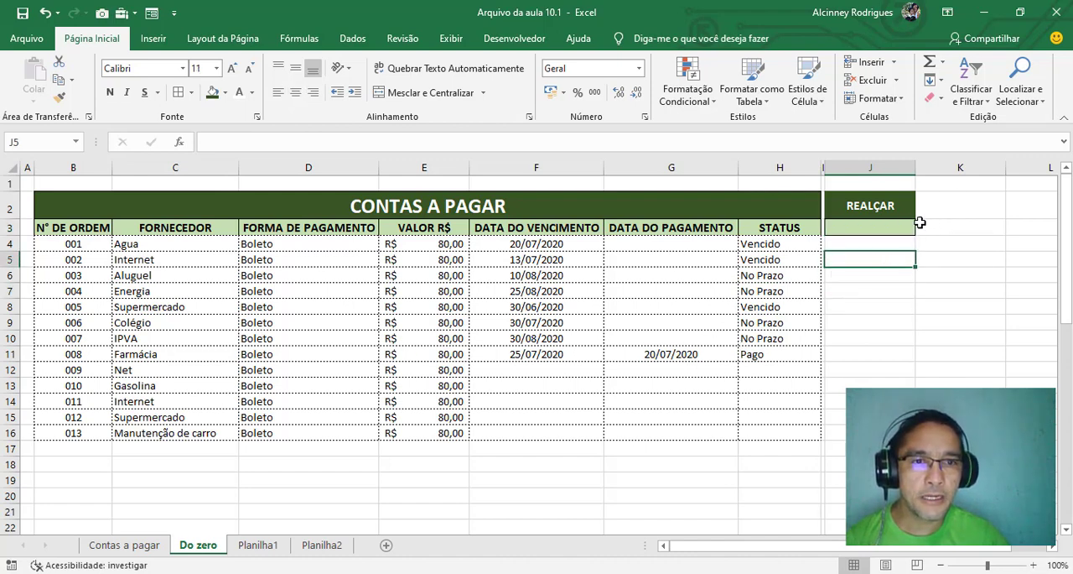
Narrow column K to a small spacer between the REALÇAR column and column L
left_click_drag(1008, 169, 946, 172)
left_click(976, 229)
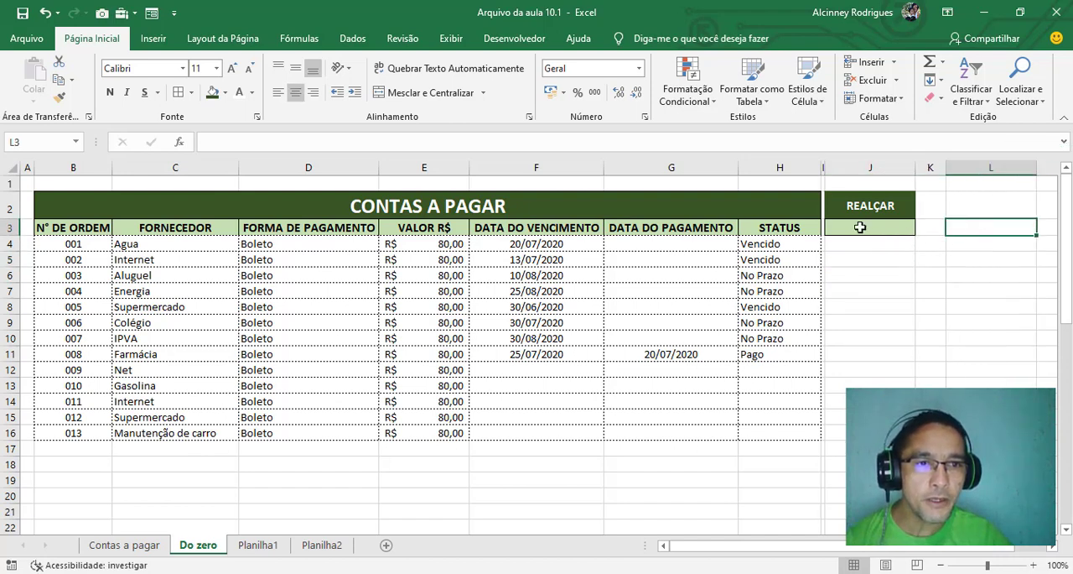
List the status options from column H as VENCIDO, NO PRAZO and PAGO in L3, L4 and L5
left_click(773, 245)
left_click(781, 257)
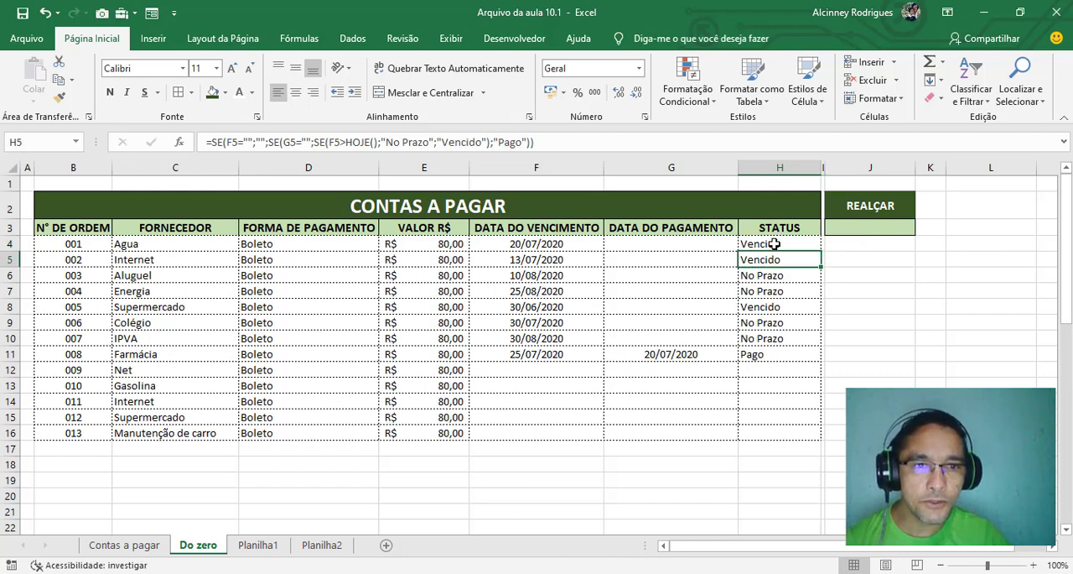
left_click(777, 243)
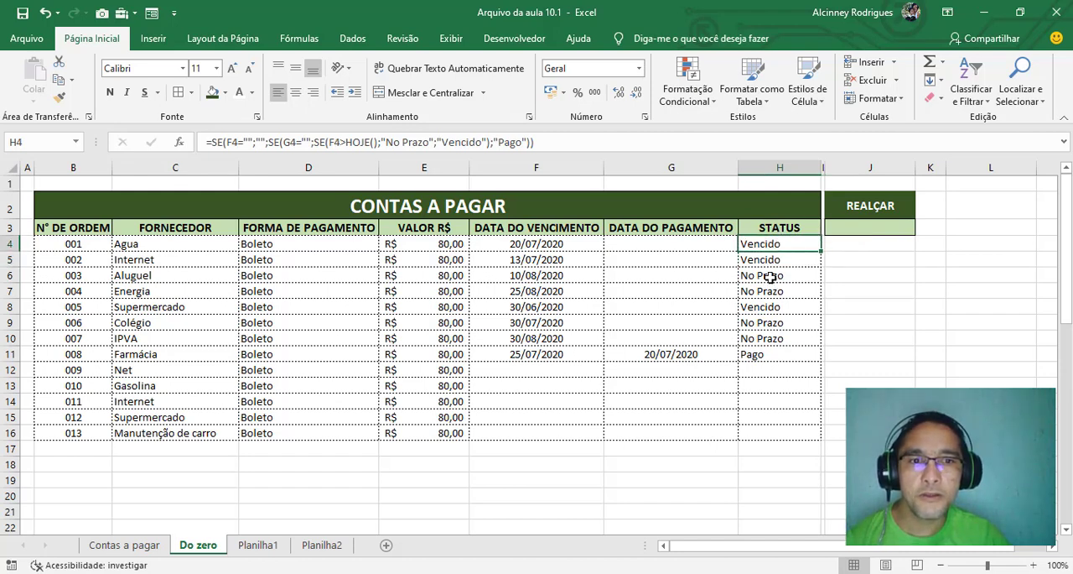
left_click(770, 277)
left_click(762, 337)
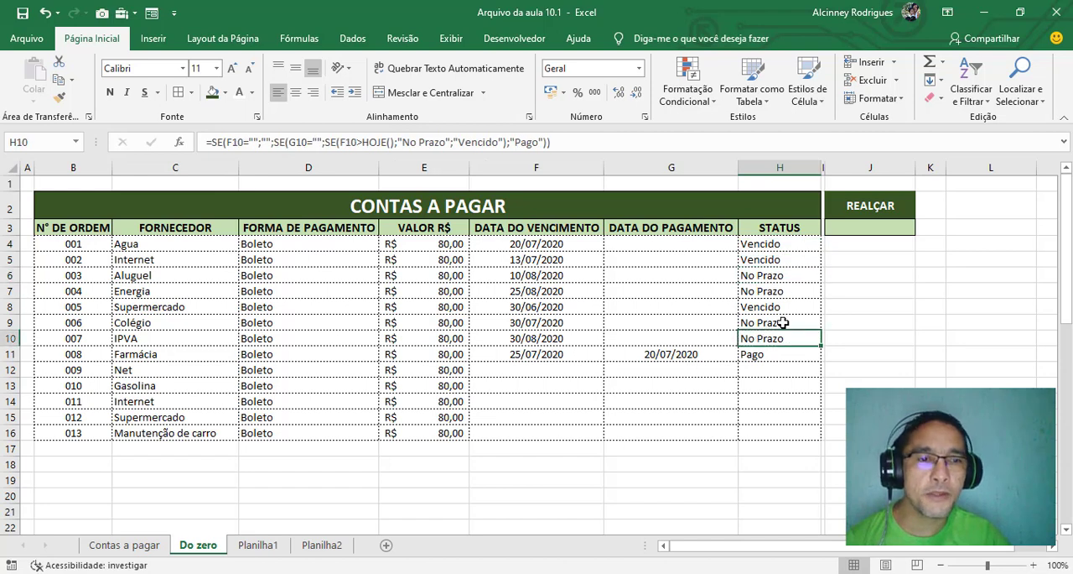
left_click(984, 230)
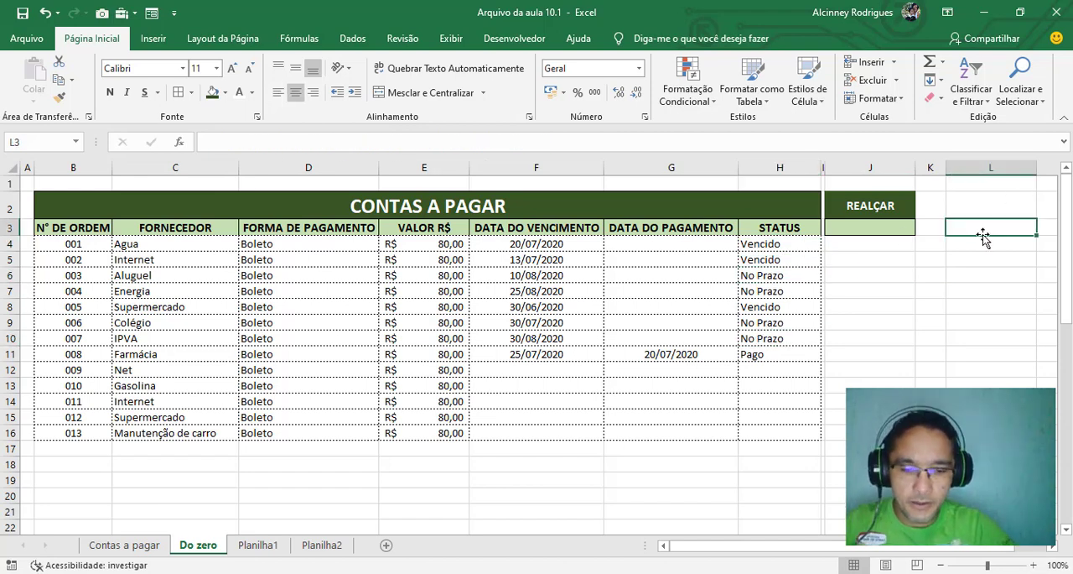
type("VENCIDO")
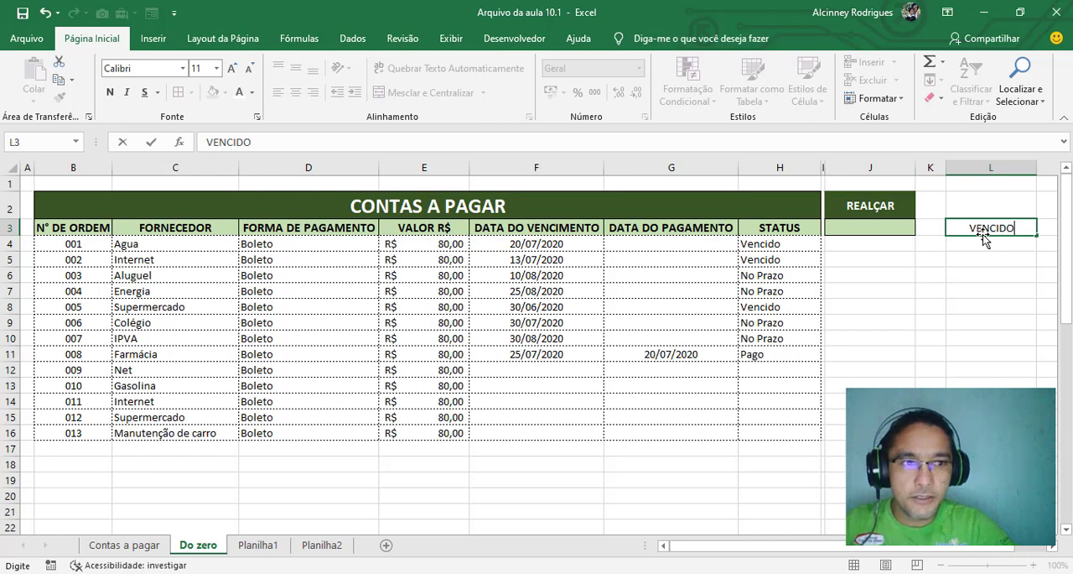
key("Return")
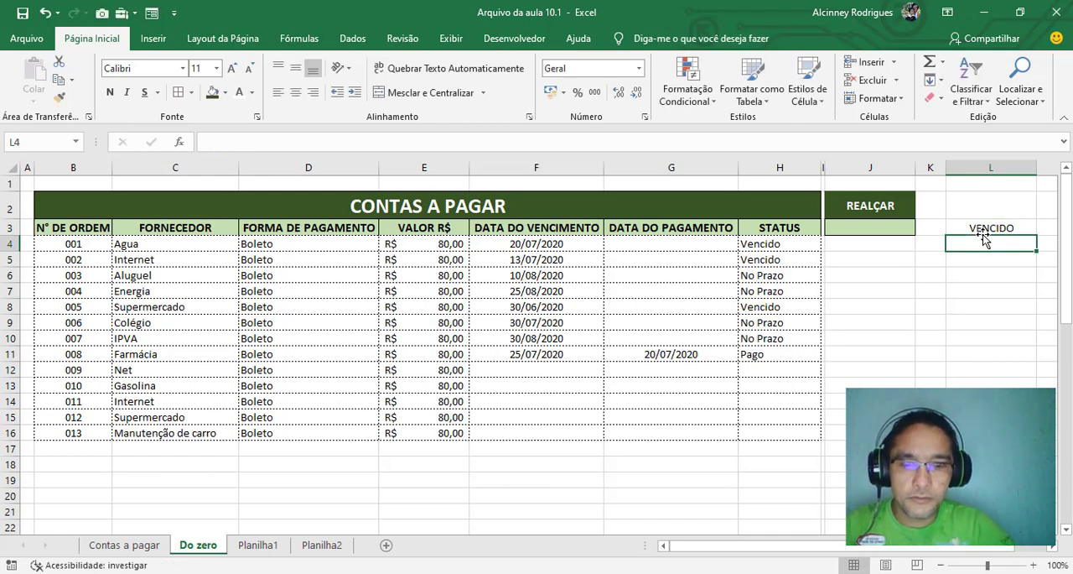
type("NO PRAZ")
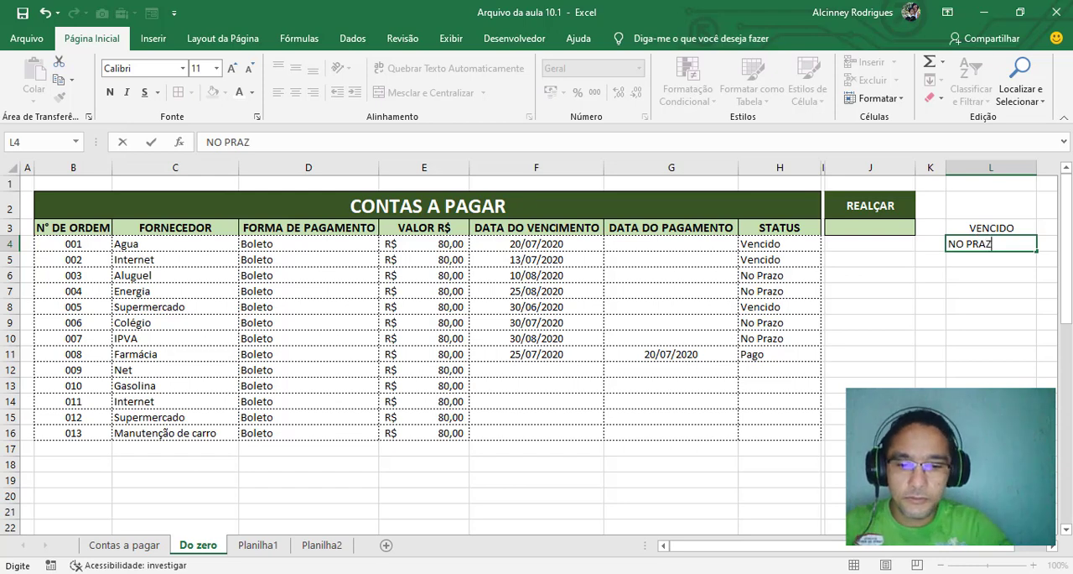
type("O")
key("Return")
type("PAG")
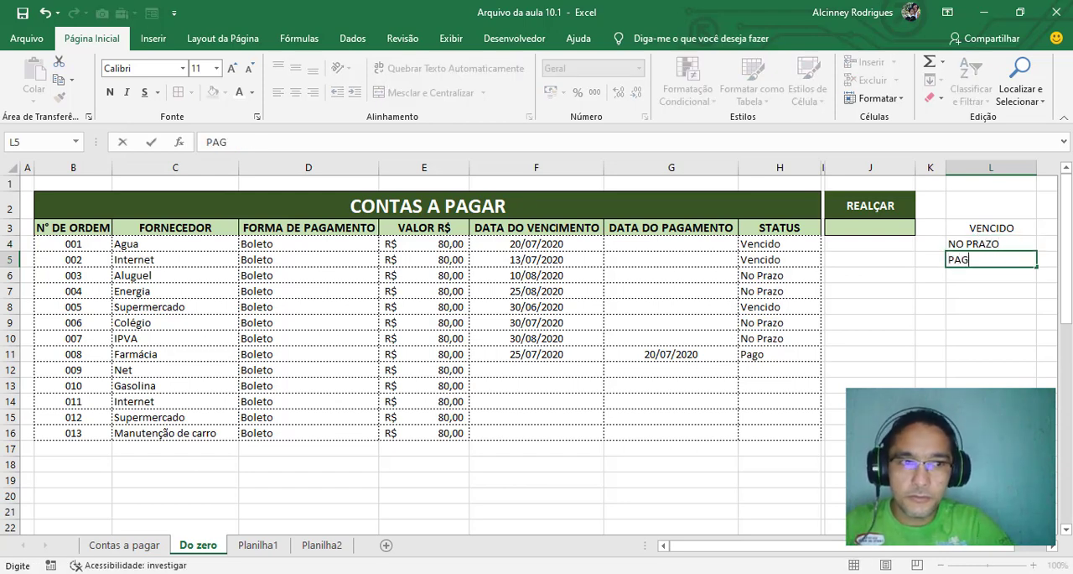
type("O")
key("Return")
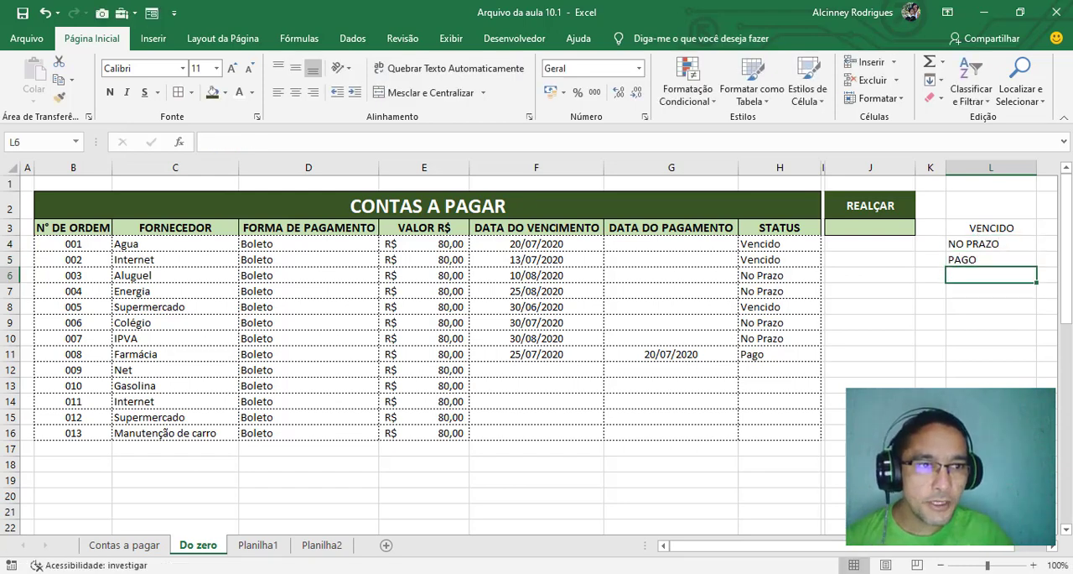
Align all of column L to the left
left_click(973, 167)
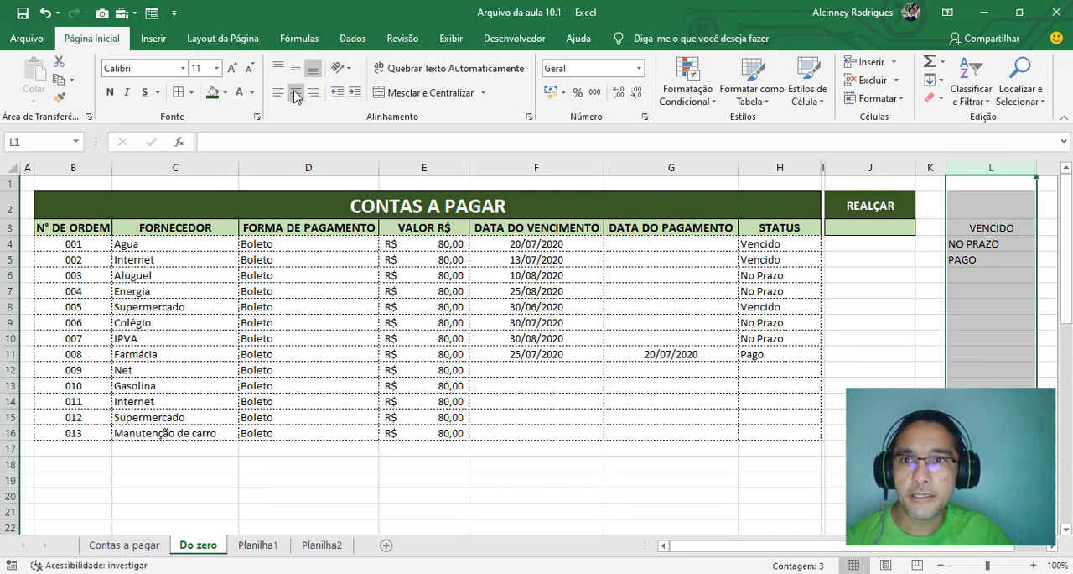
left_click(295, 93)
left_click(278, 92)
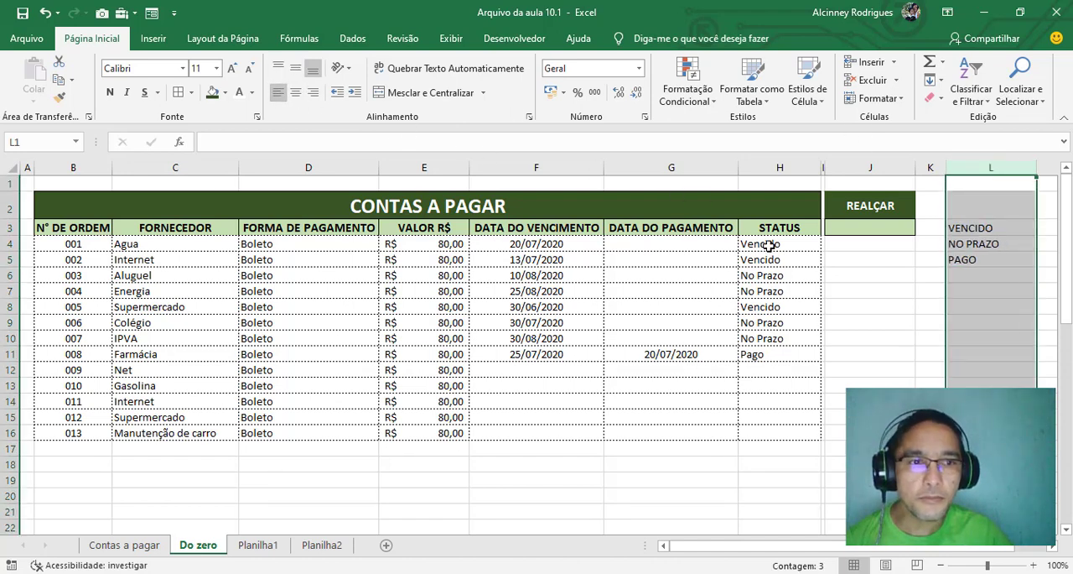
Add the option NENHUM in L6, below the other status options
left_click_drag(784, 243, 780, 339)
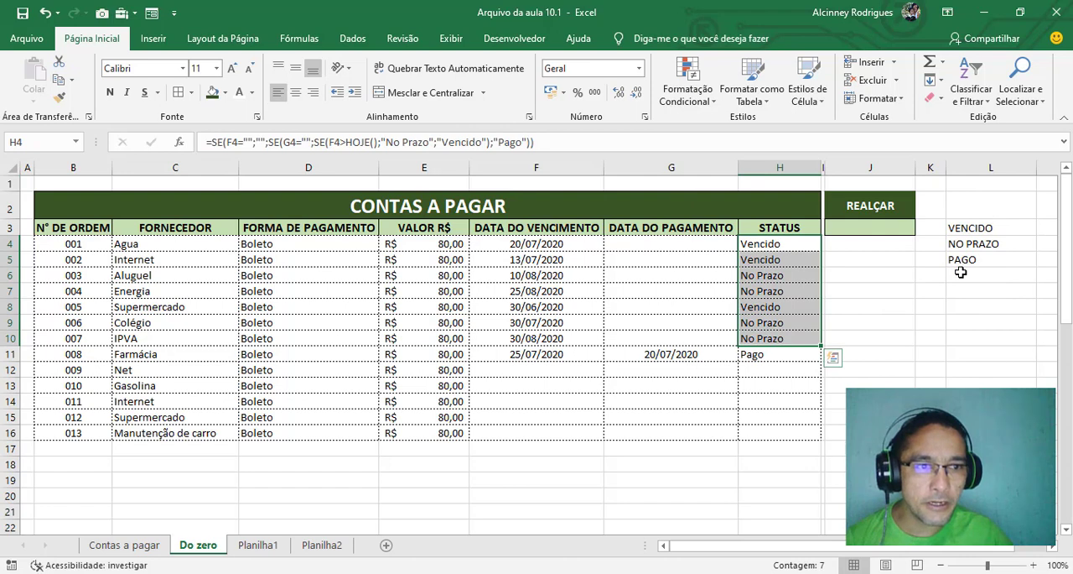
left_click(957, 272)
type("NENHU")
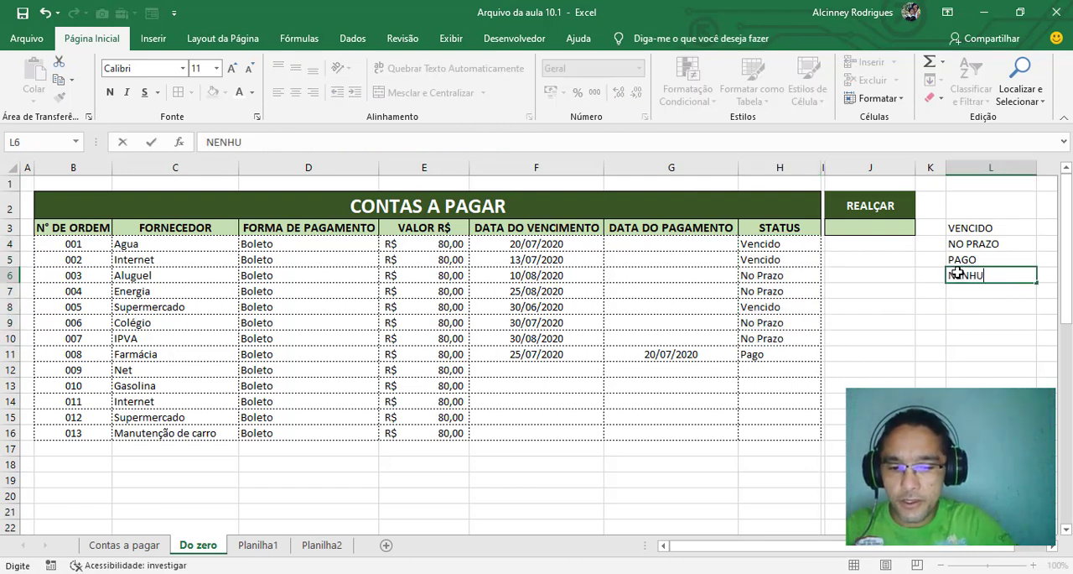
type("M")
key("Return")
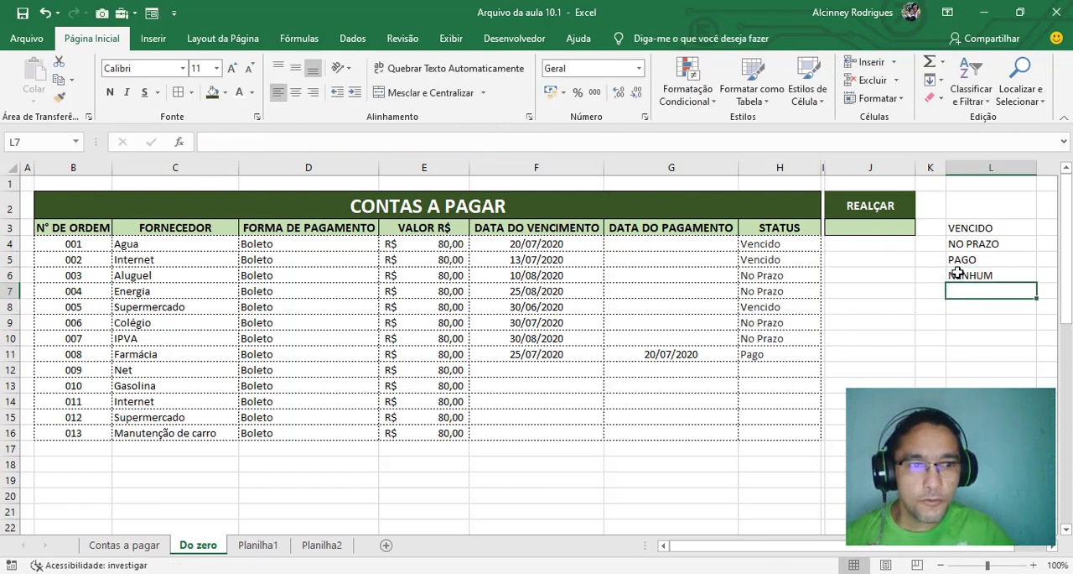
left_click(973, 229)
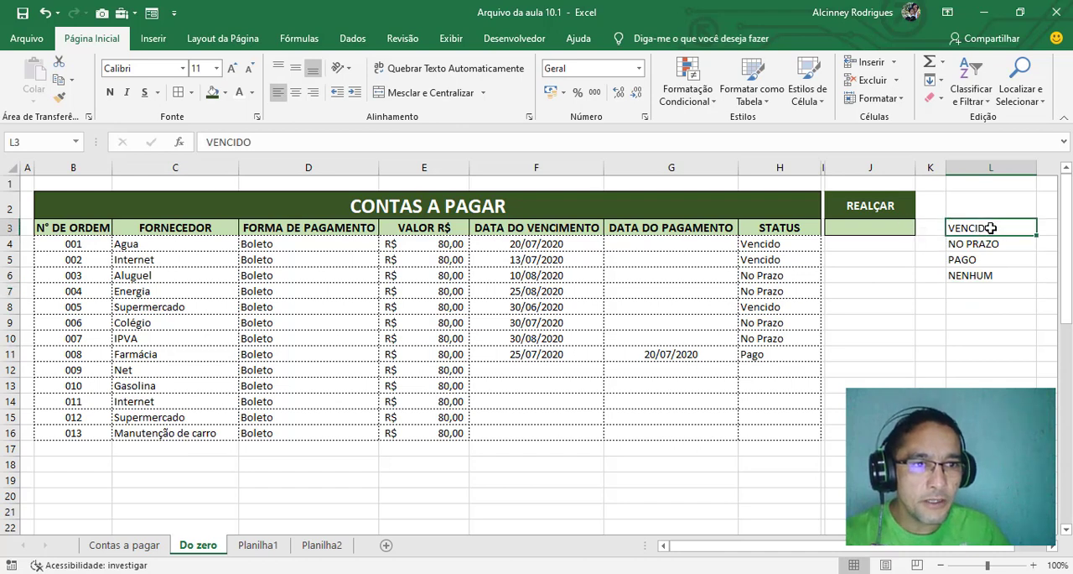
left_click(997, 246)
left_click(988, 259)
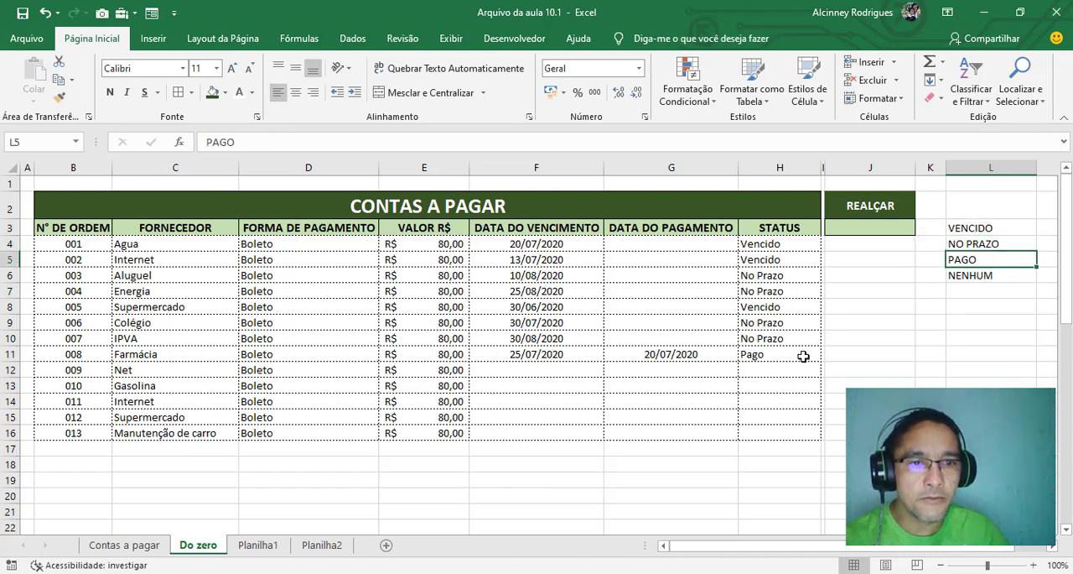
left_click_drag(774, 375, 58, 554)
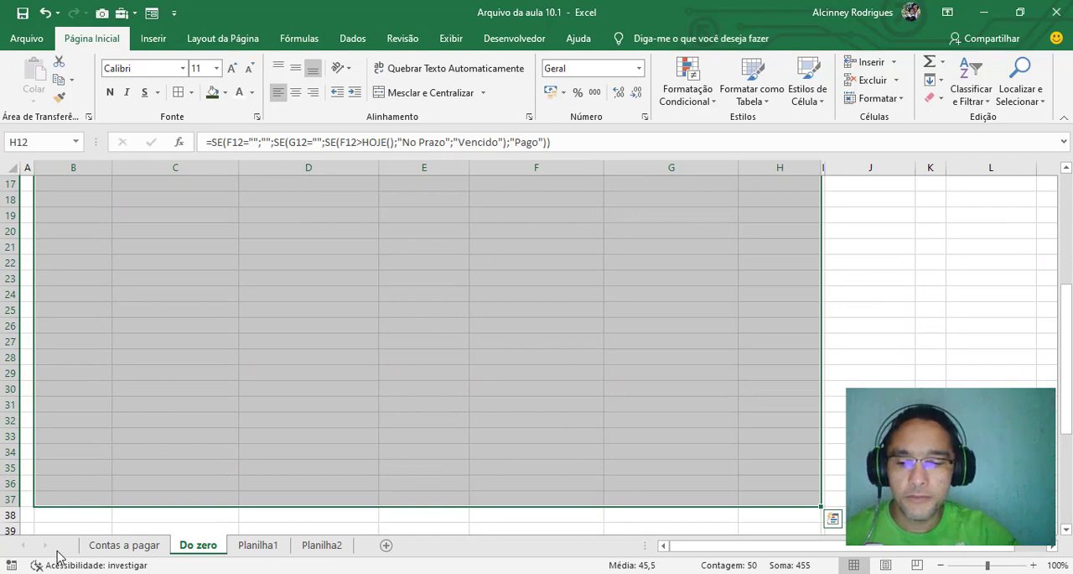
key("ctrl+Home")
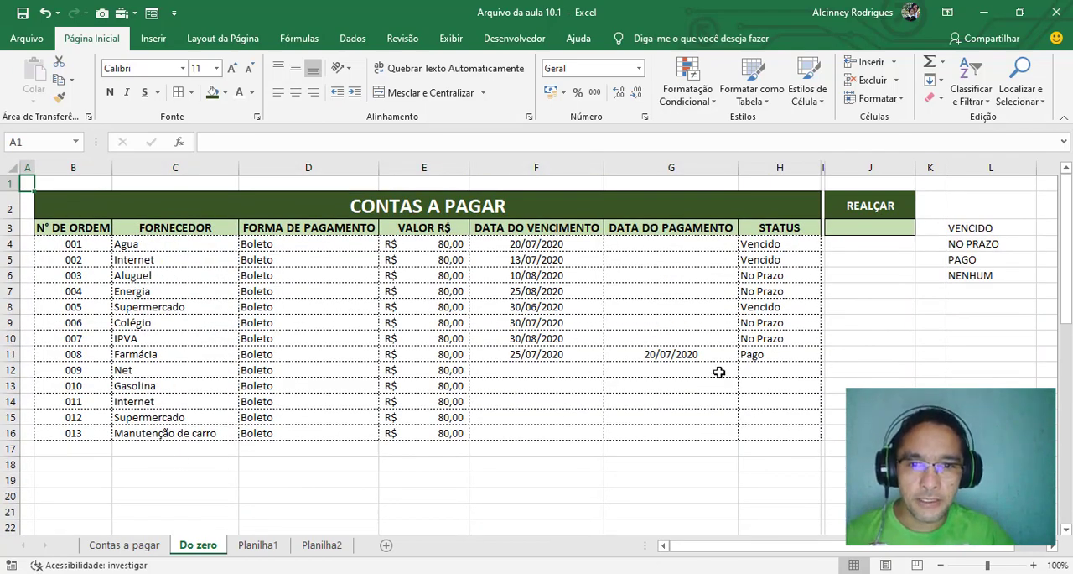
left_click(774, 372)
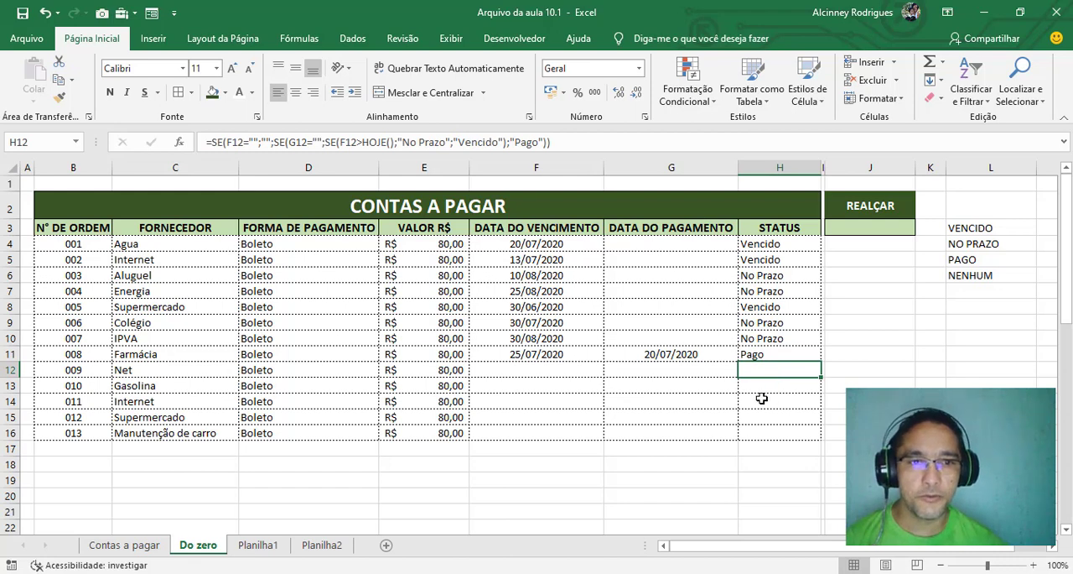
left_click(773, 385)
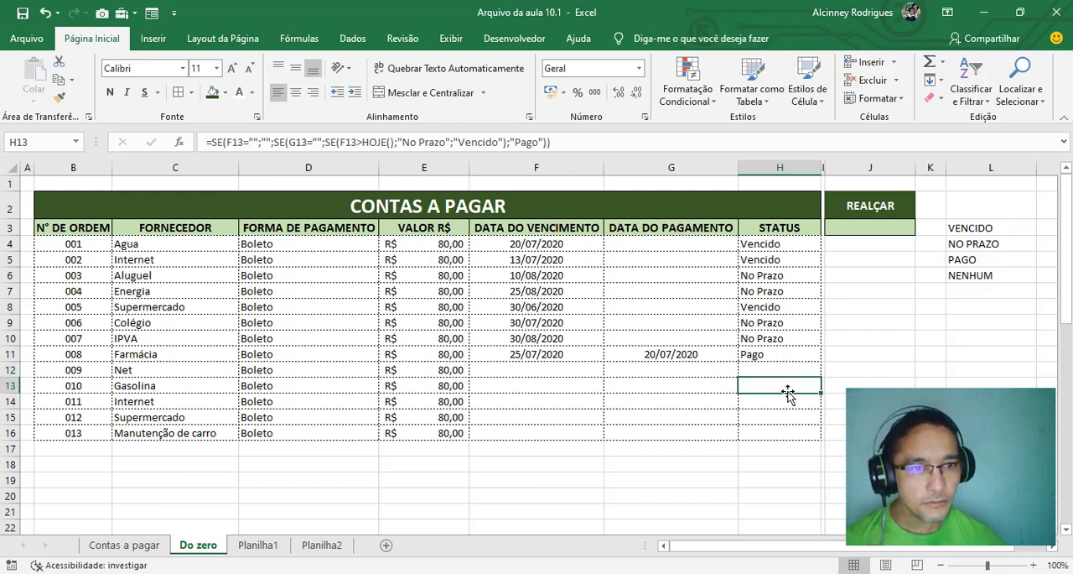
left_click_drag(960, 228, 971, 273)
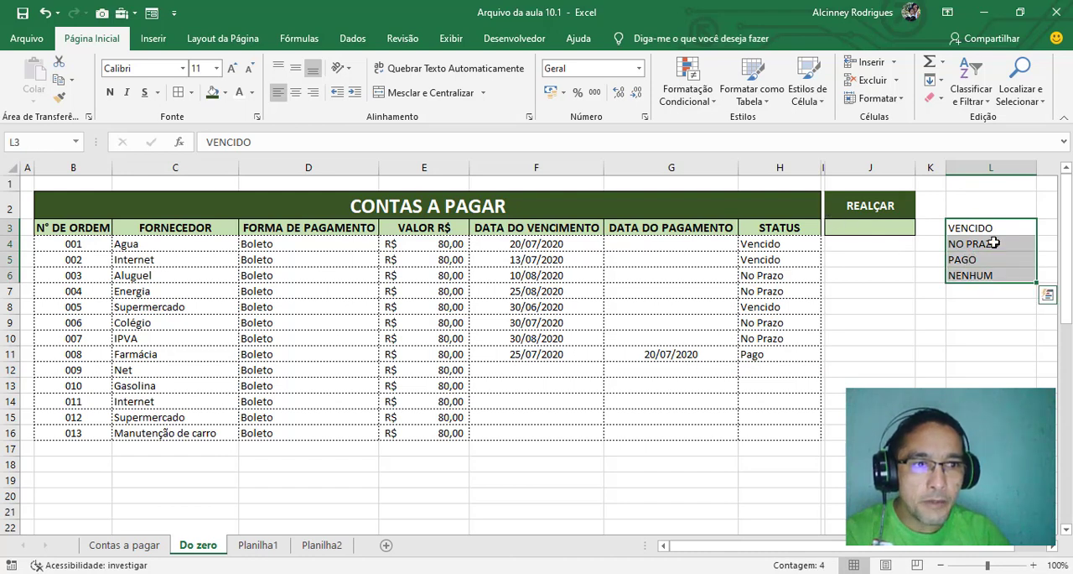
left_click(875, 230)
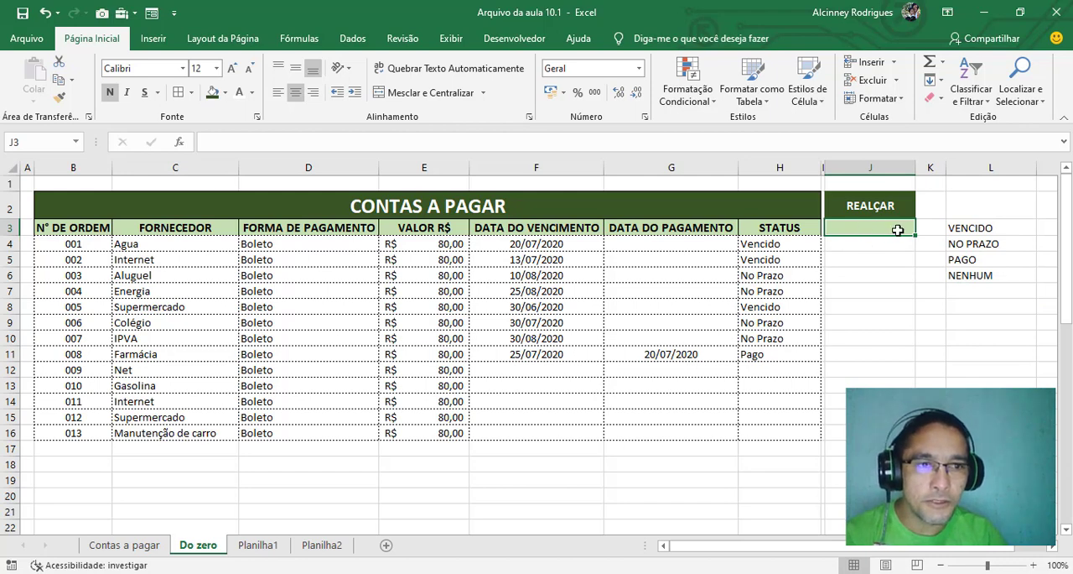
left_click_drag(956, 227, 956, 277)
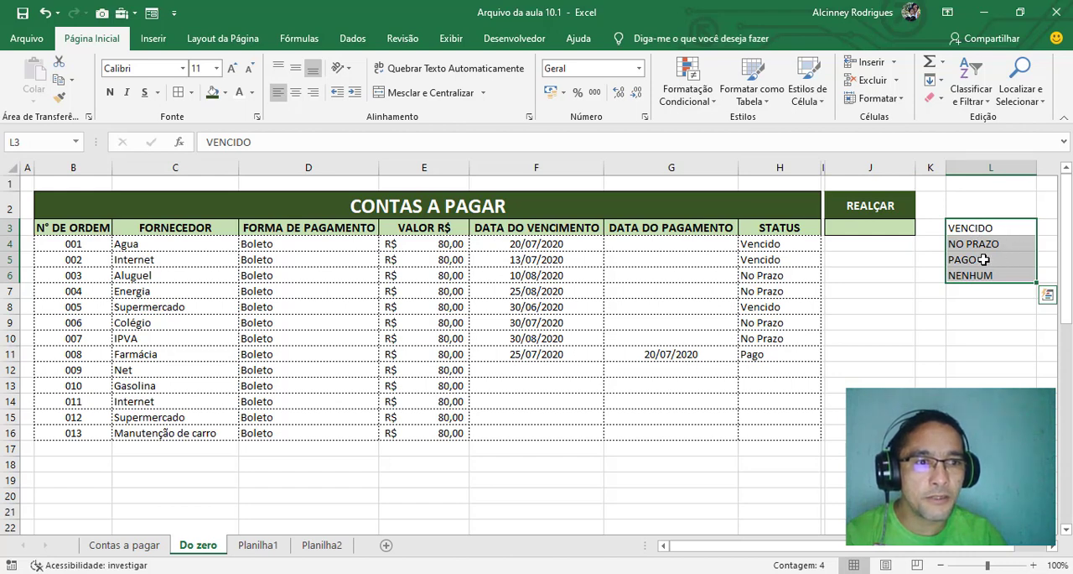
left_click(874, 277)
left_click(865, 228)
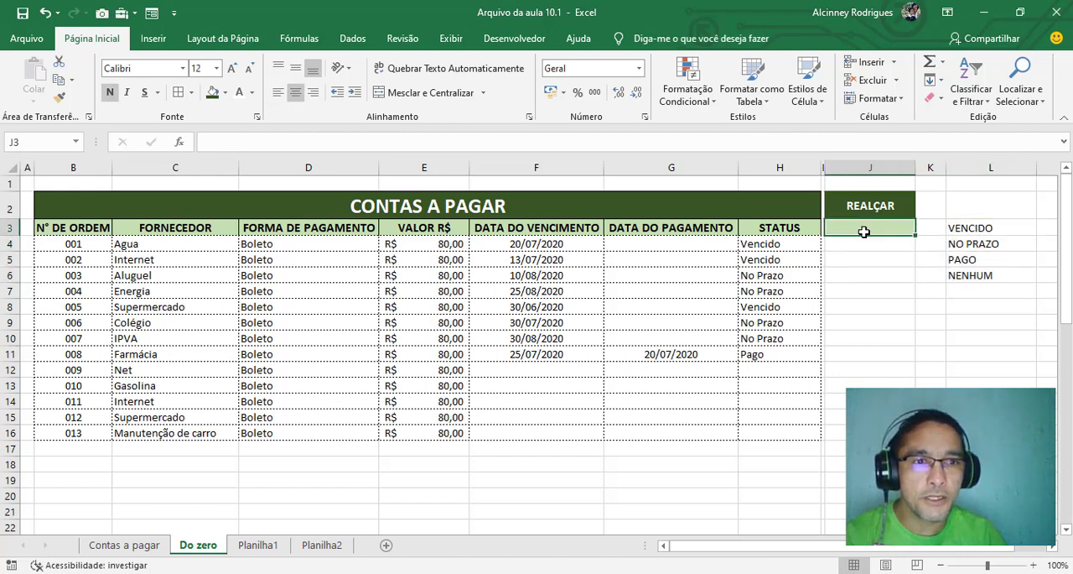
left_click(873, 206)
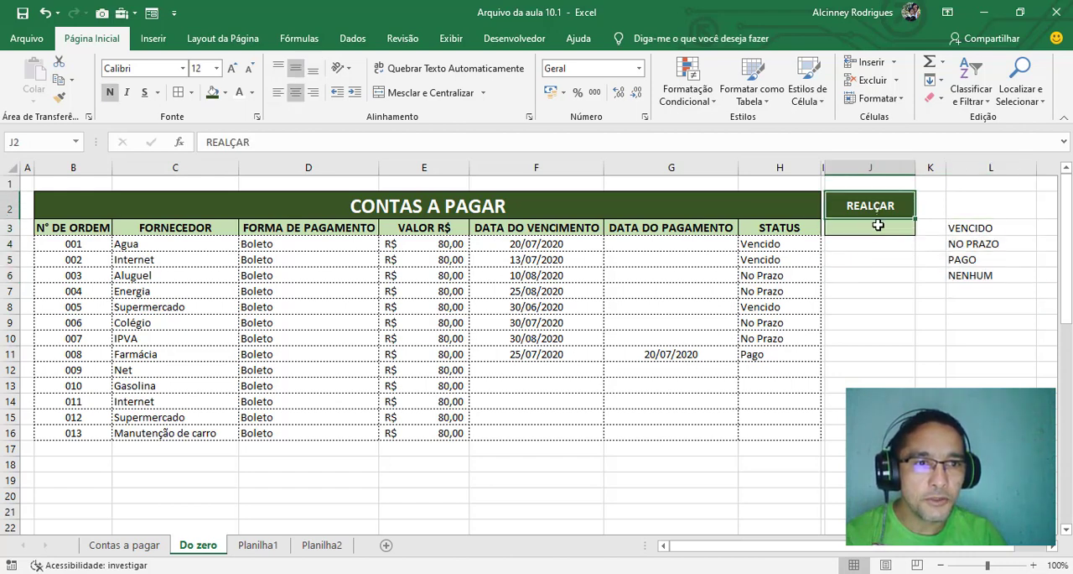
Add data validation to cell J3 under REALÇAR that allows a list sourced from =$L$3:$L$6
left_click(858, 227)
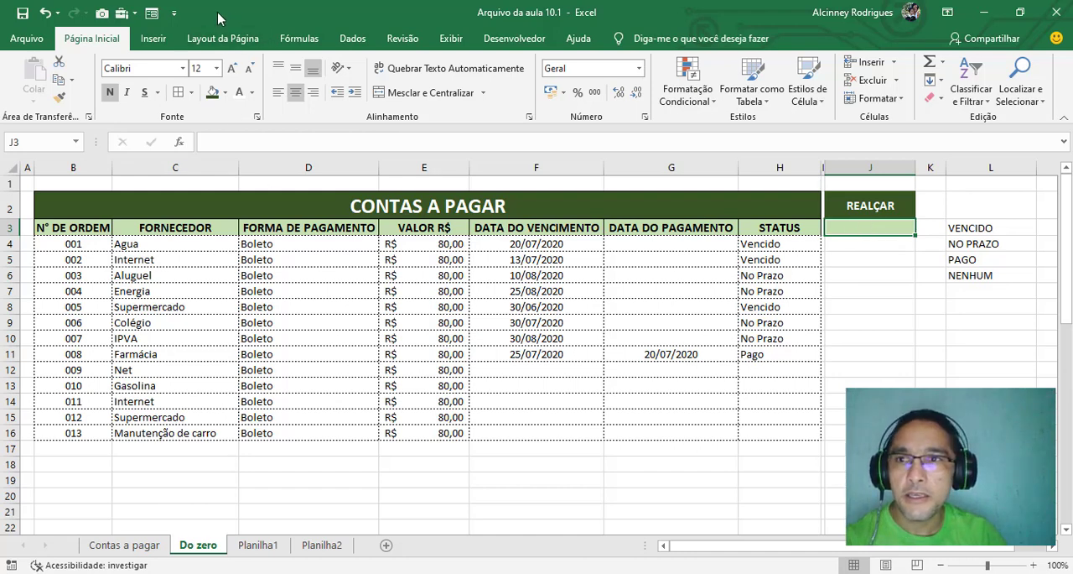
left_click(351, 39)
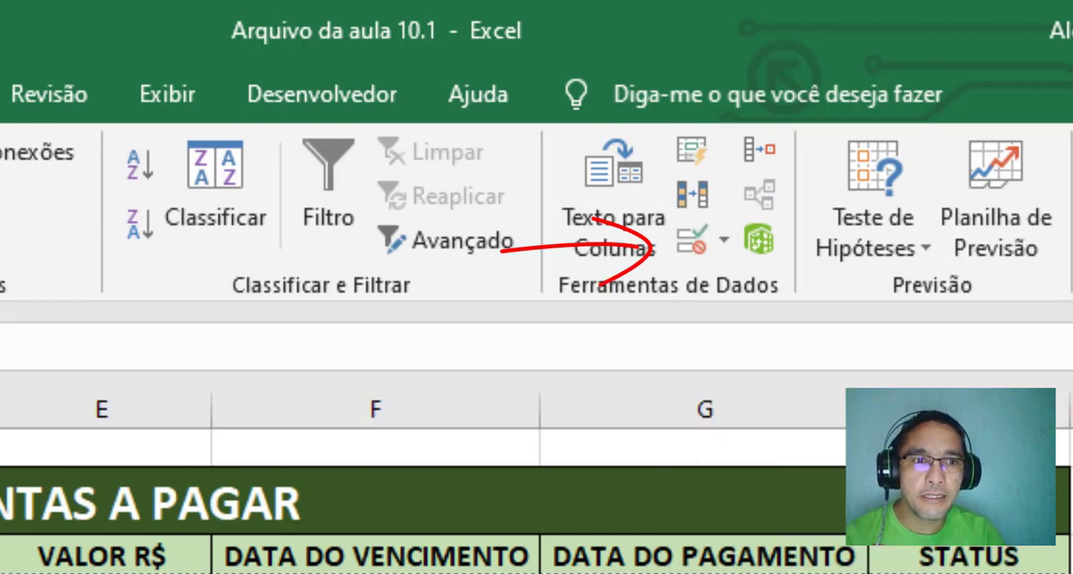
left_click(696, 245)
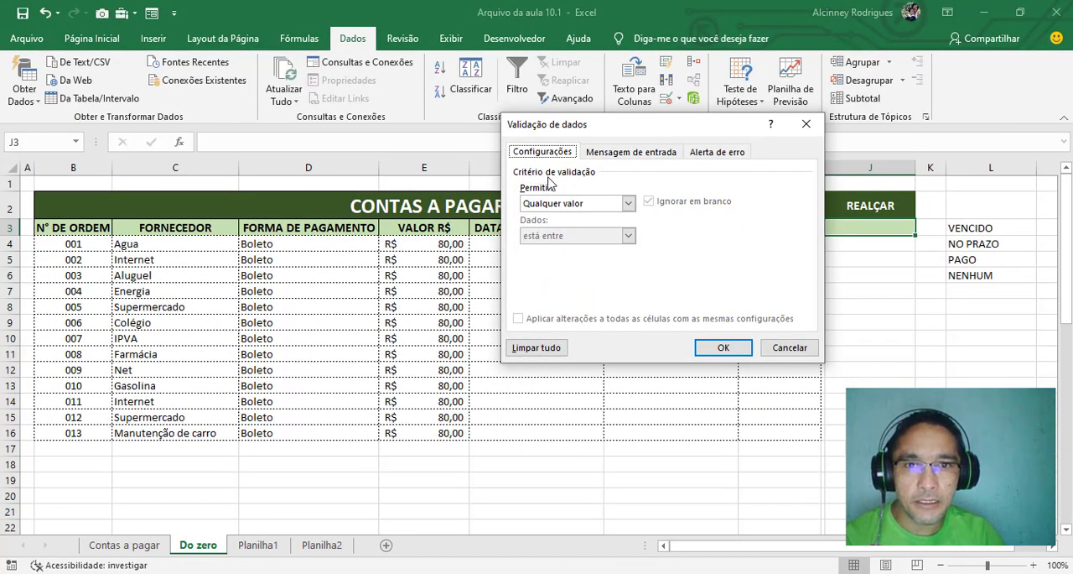
mouse_move(650, 126)
left_mouse_down()
mouse_move(621, 107)
mouse_move(640, 110)
left_mouse_up()
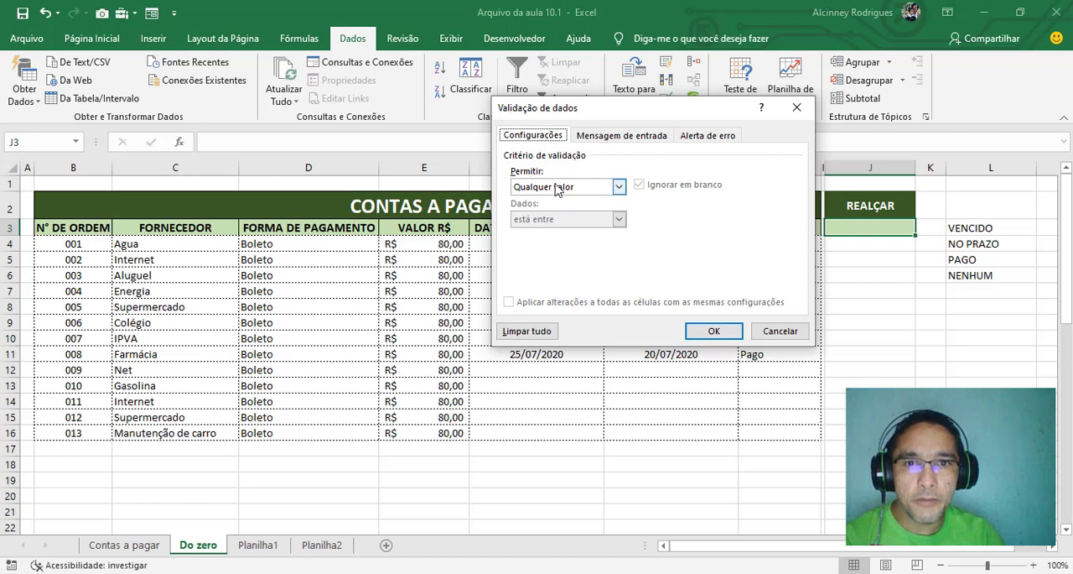
left_click(619, 187)
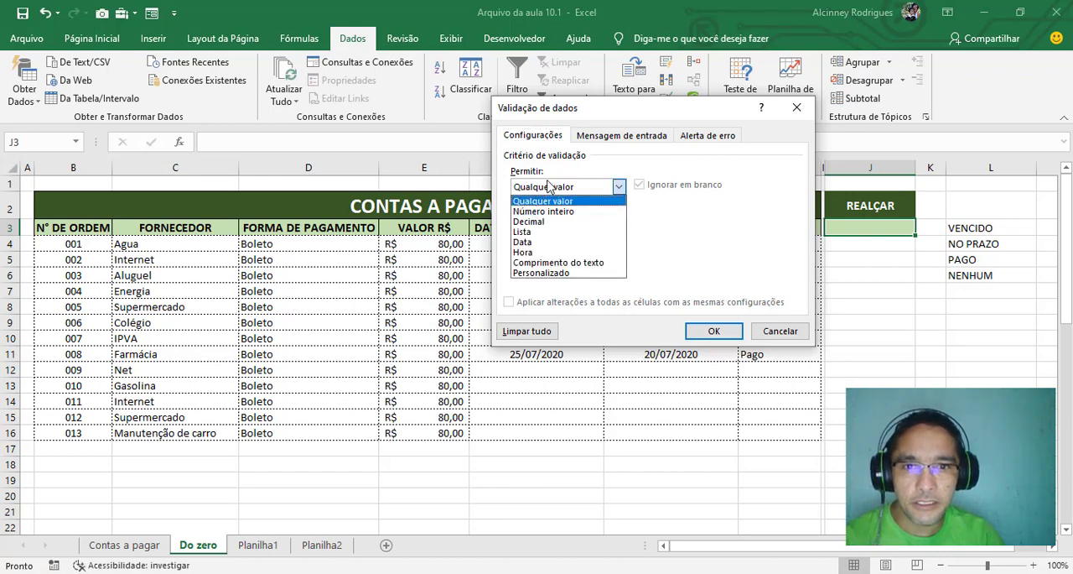
left_click(543, 231)
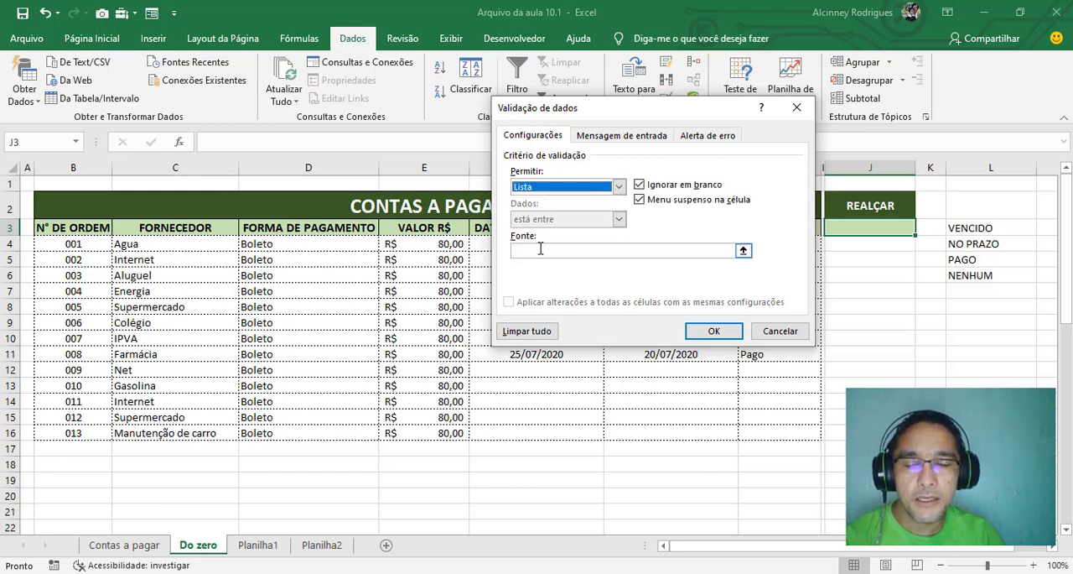
left_click(540, 250)
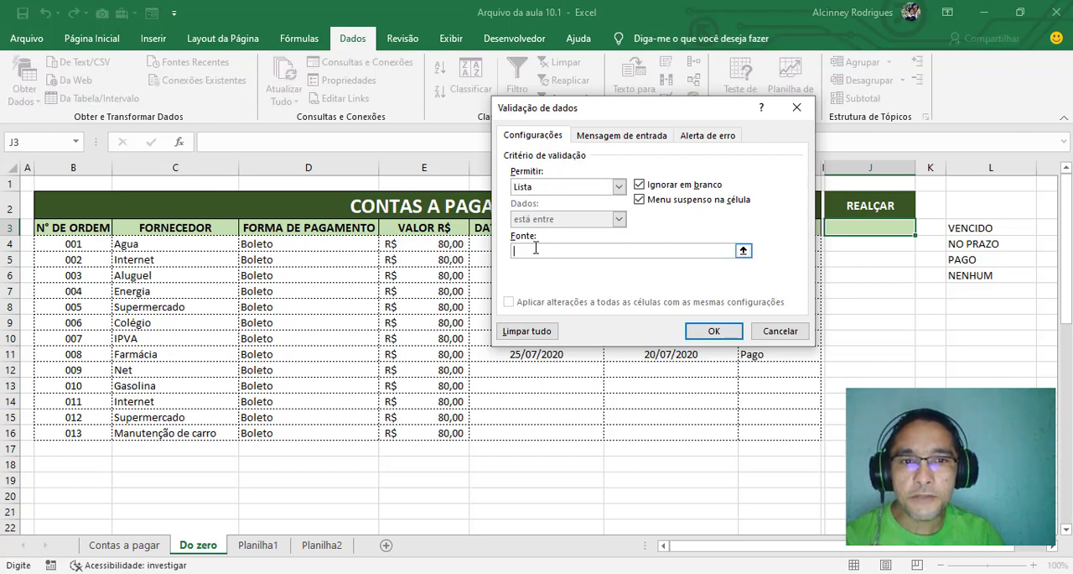
left_click(744, 250)
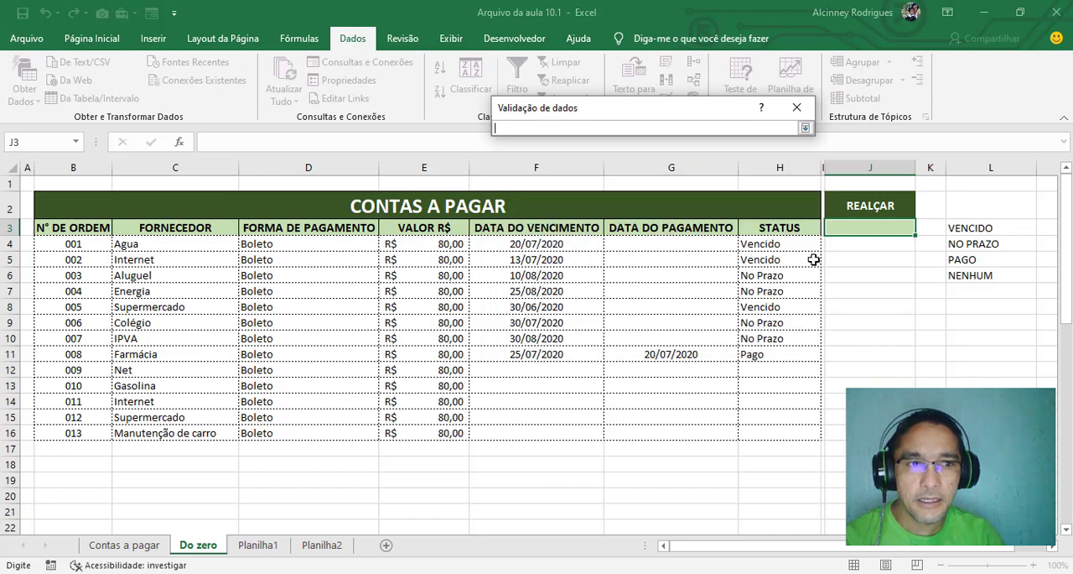
left_click_drag(964, 227, 951, 284)
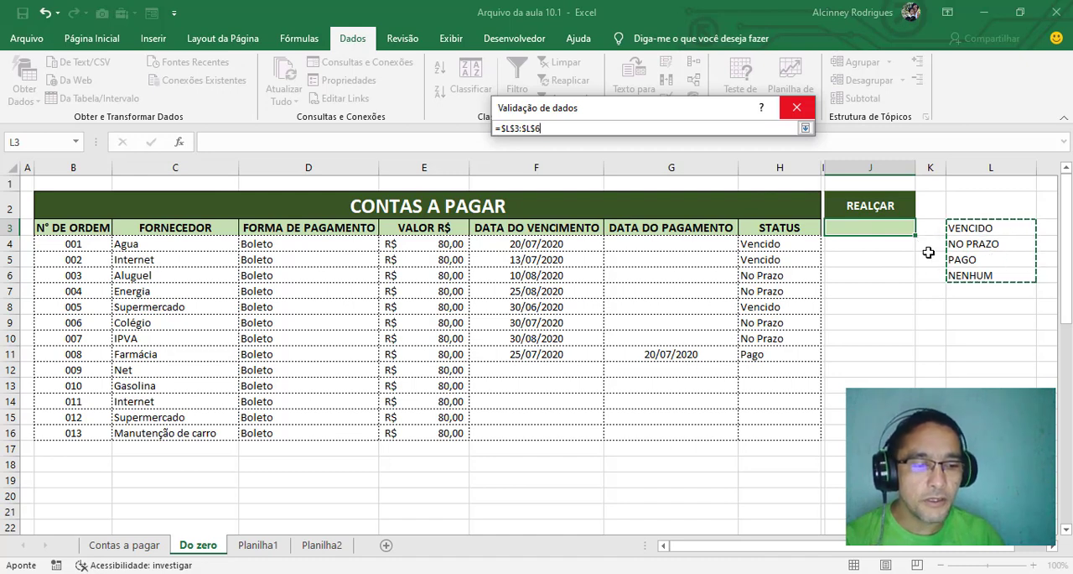
key("Return")
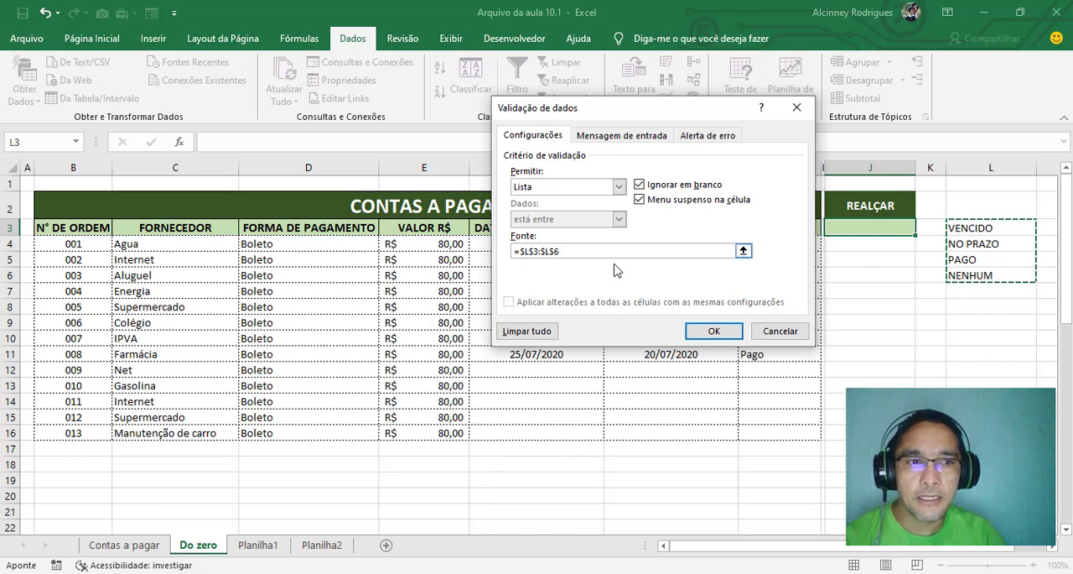
left_click(715, 332)
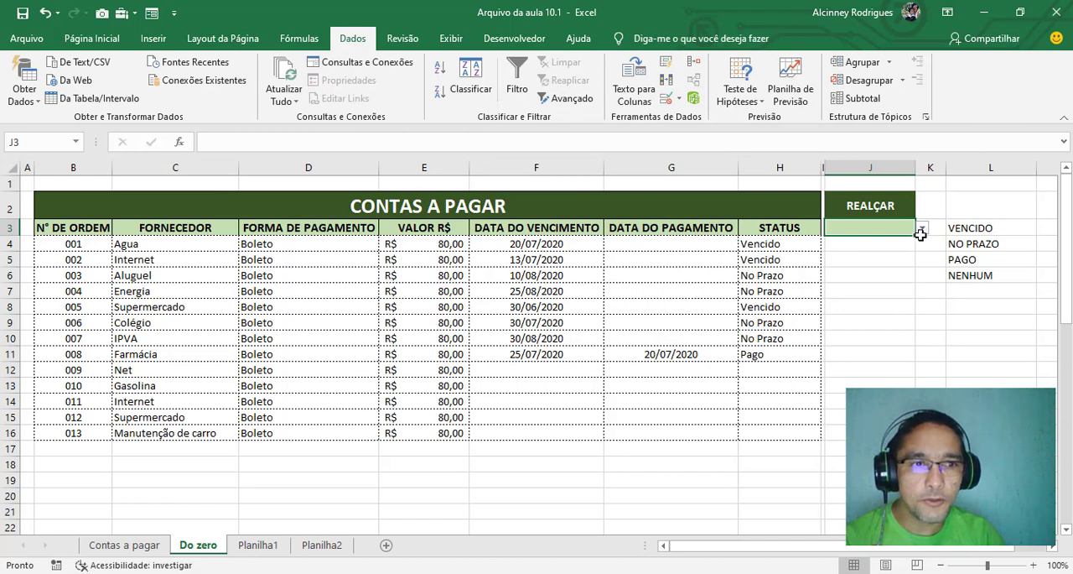
Test the validation in J3 by viewing its list options and trying to enter VENCER, a value outside the list
left_click(923, 229)
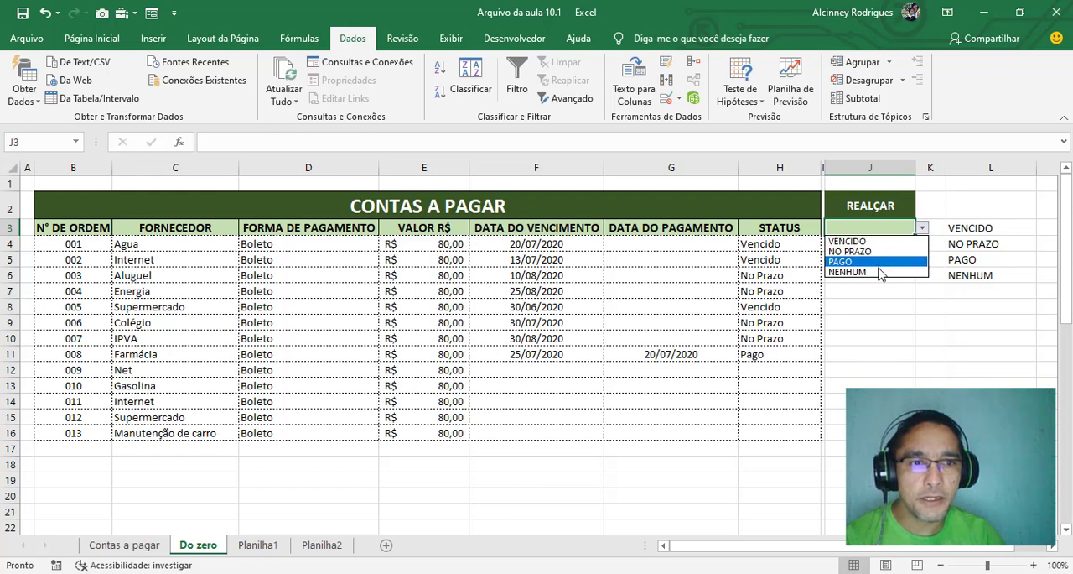
left_click(879, 227)
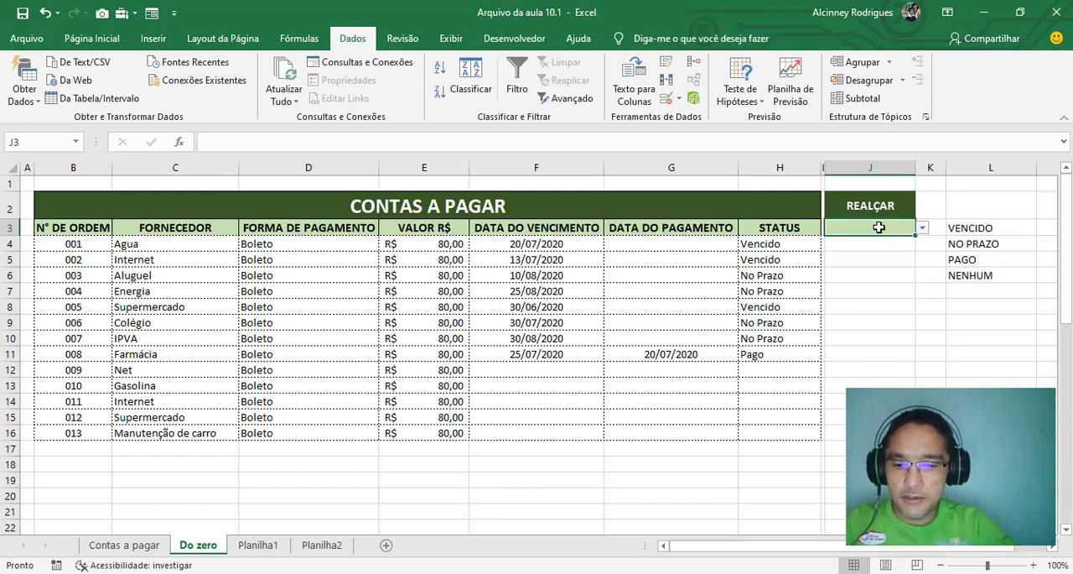
type("VENCER")
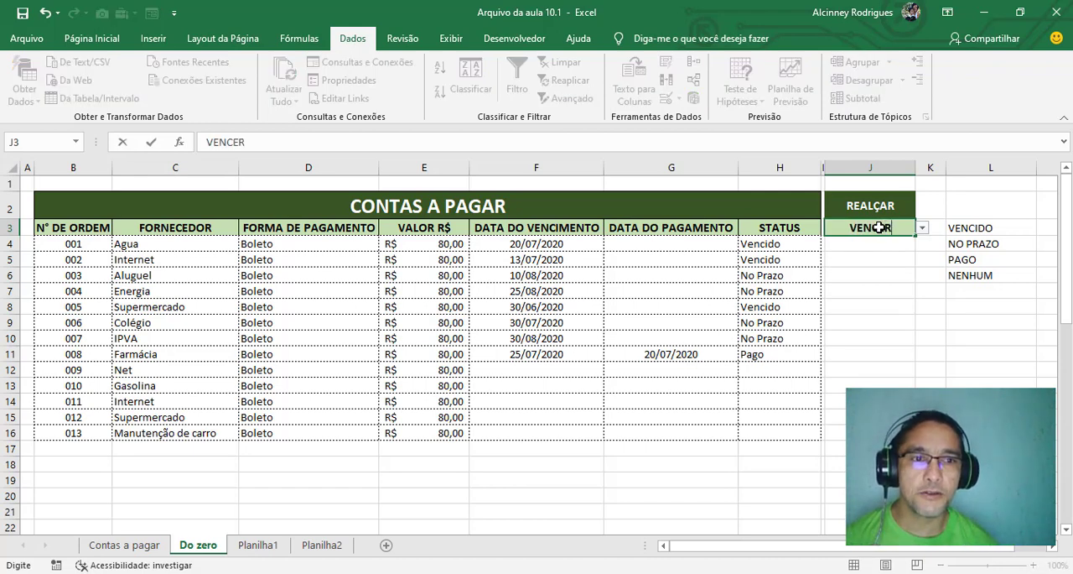
key("Return")
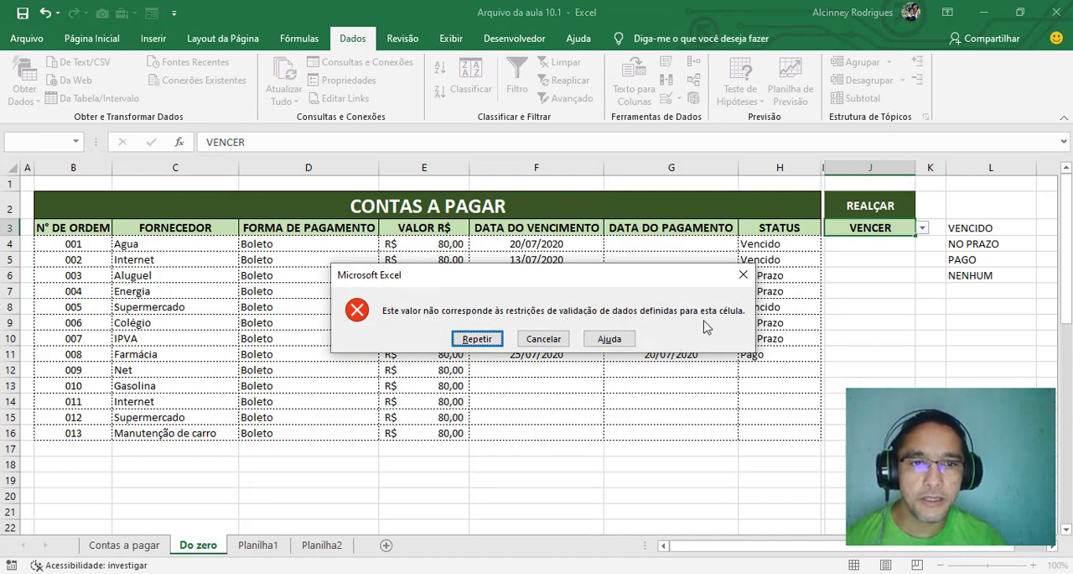
left_click(560, 340)
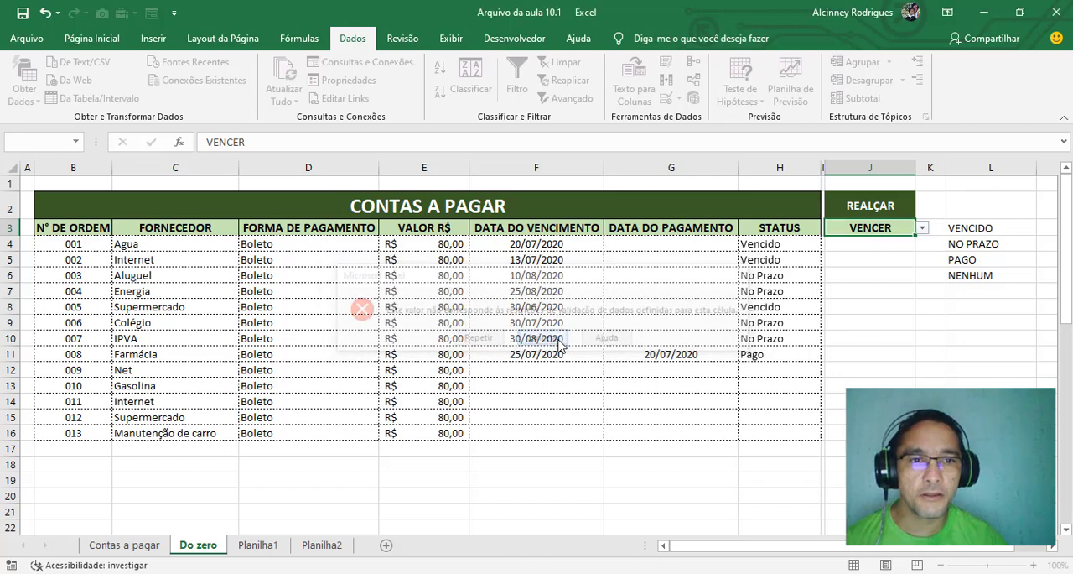
left_click(922, 231)
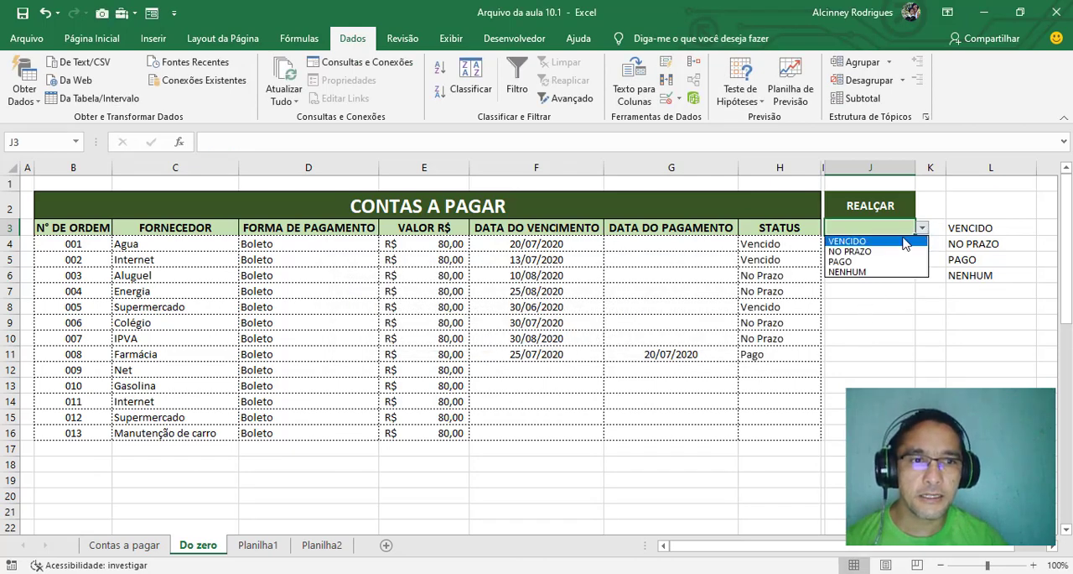
key("Escape")
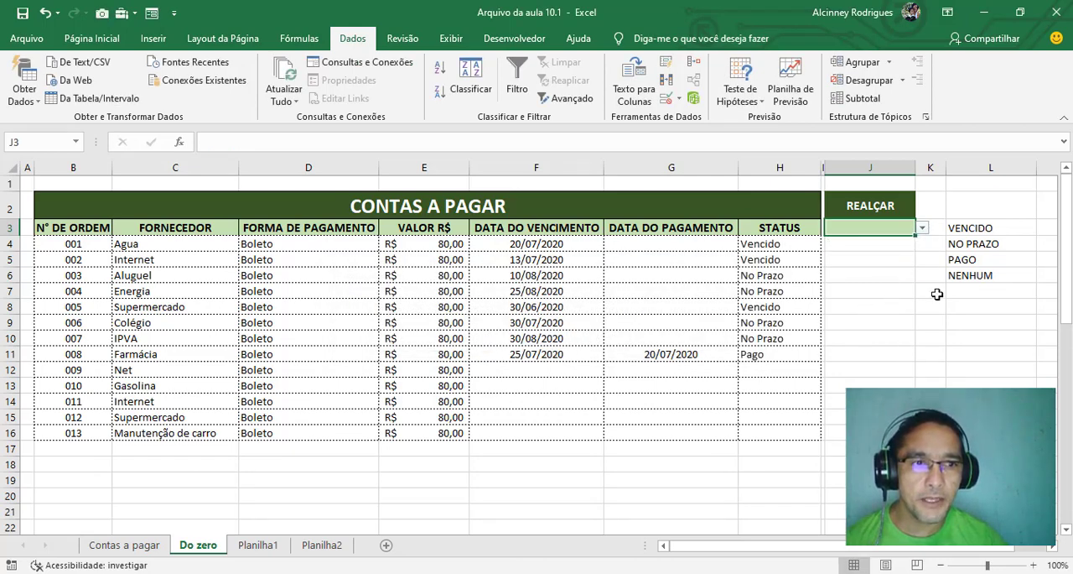
left_click(892, 285)
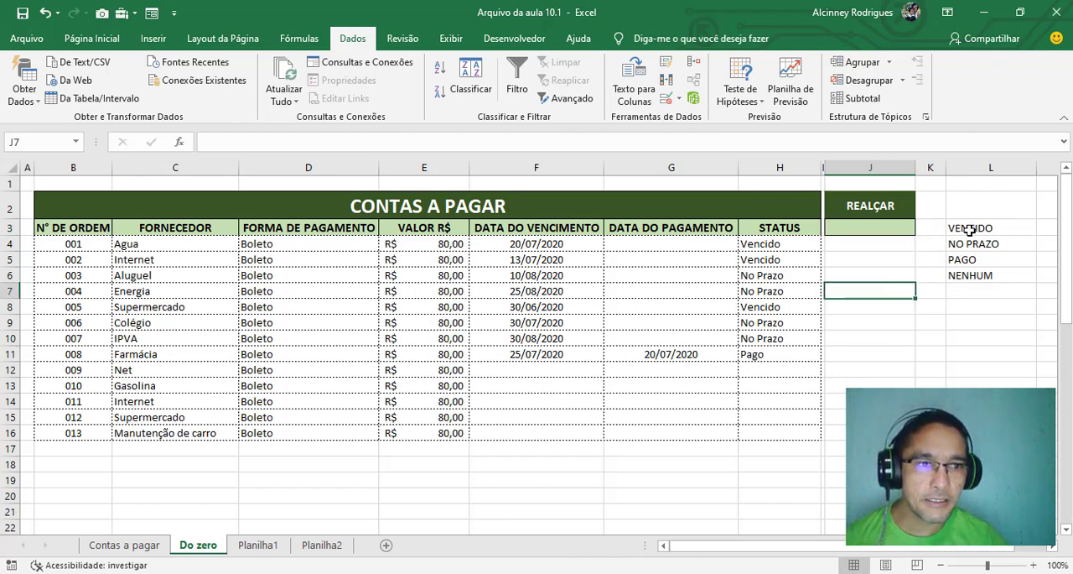
left_click_drag(971, 229, 964, 275)
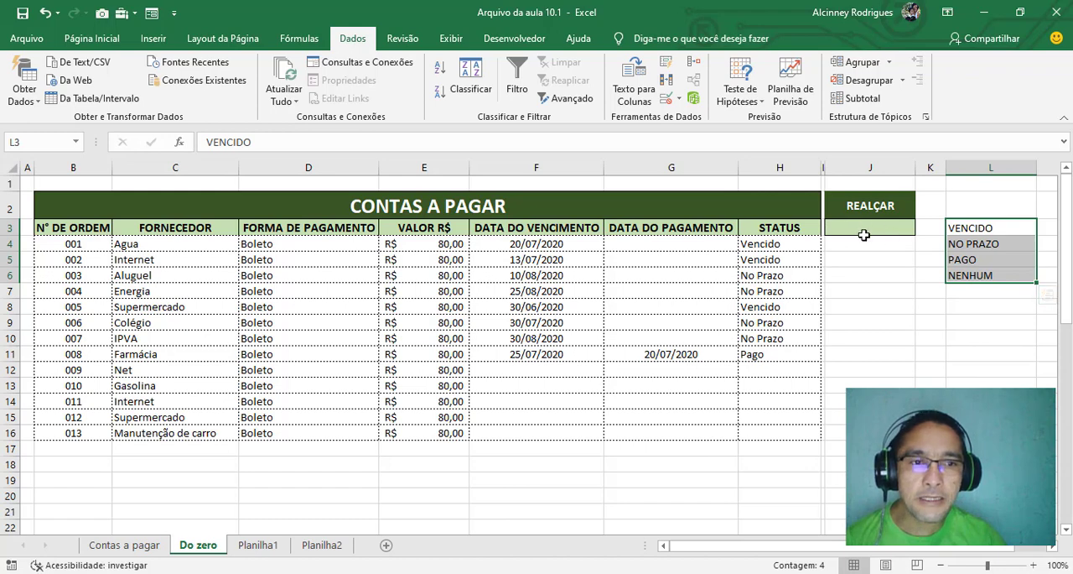
left_click(892, 308)
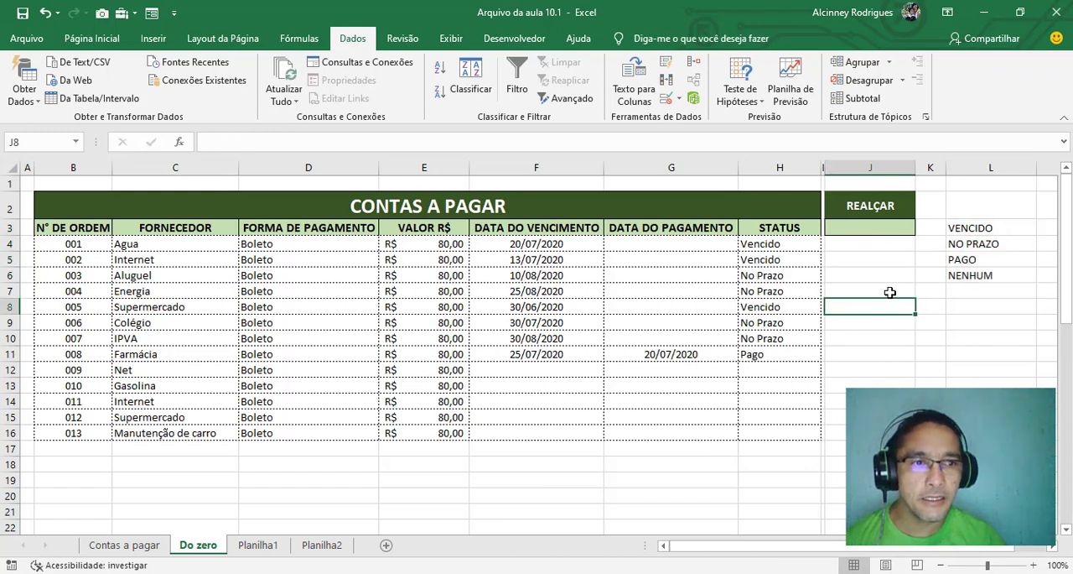
Hide column L, which holds the source list of status options
left_click(989, 167)
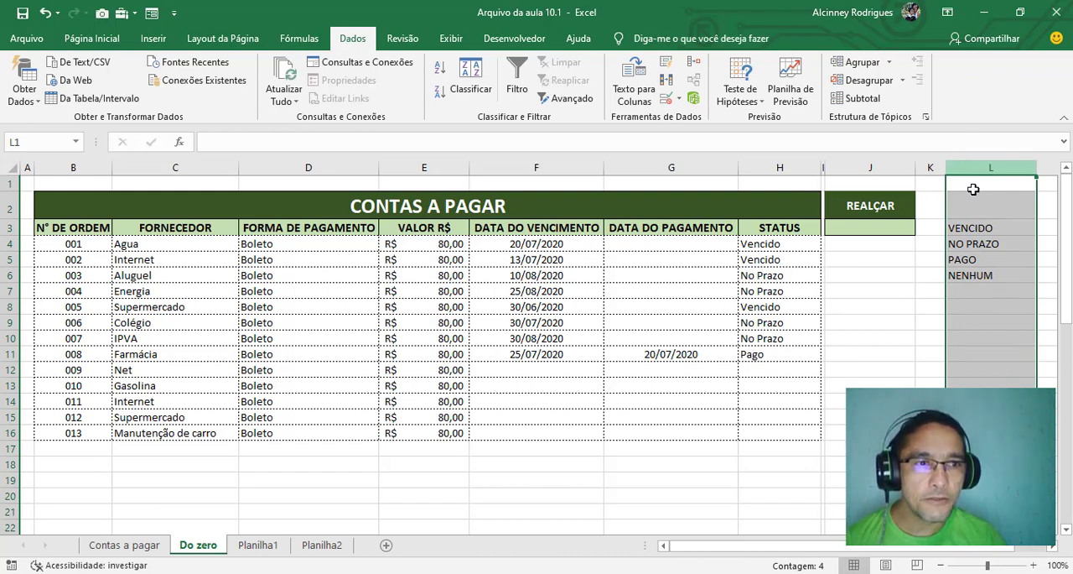
left_click(872, 353)
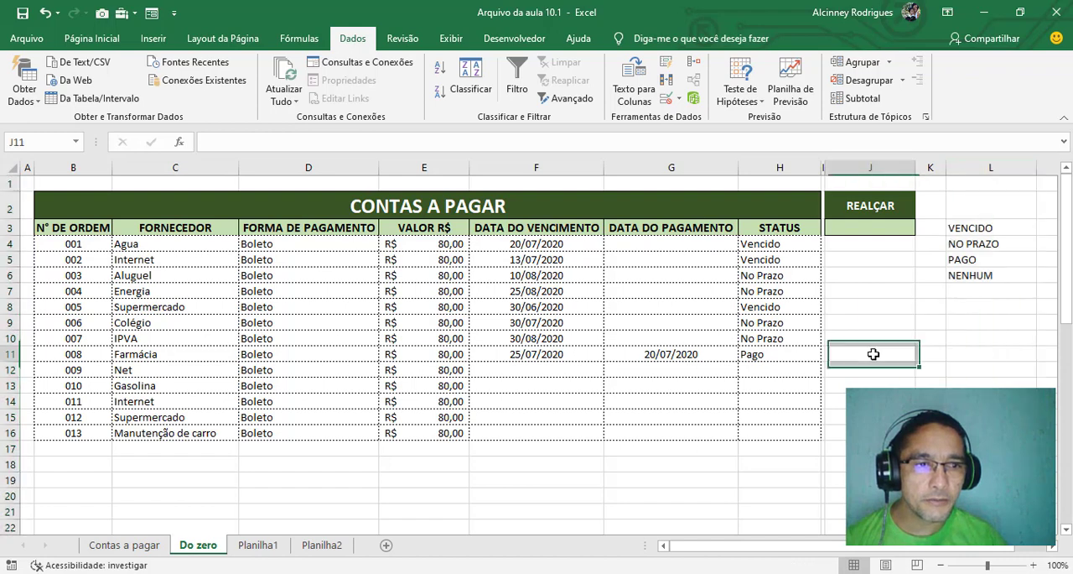
right_click(990, 166)
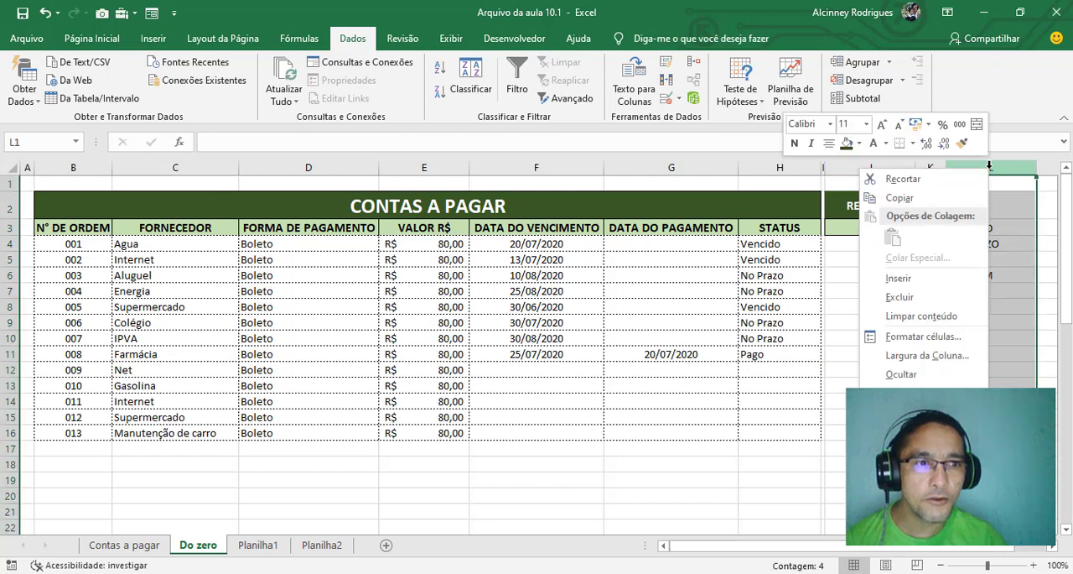
left_click(911, 374)
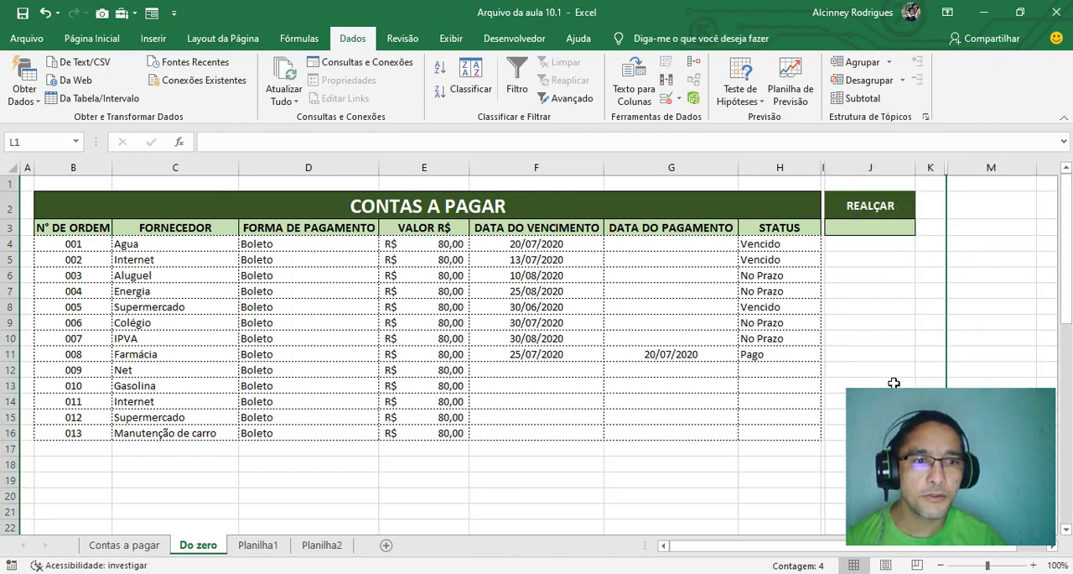
left_click(894, 383)
left_click(906, 275)
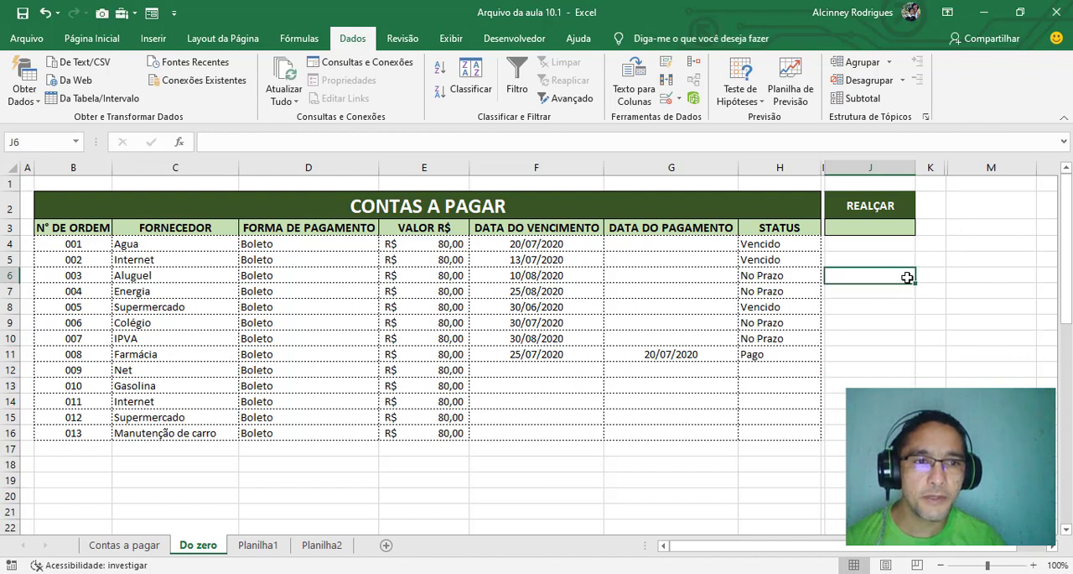
Choose VENCIDO from the list in cell J3 under REALÇAR
left_click(859, 227)
left_click(922, 229)
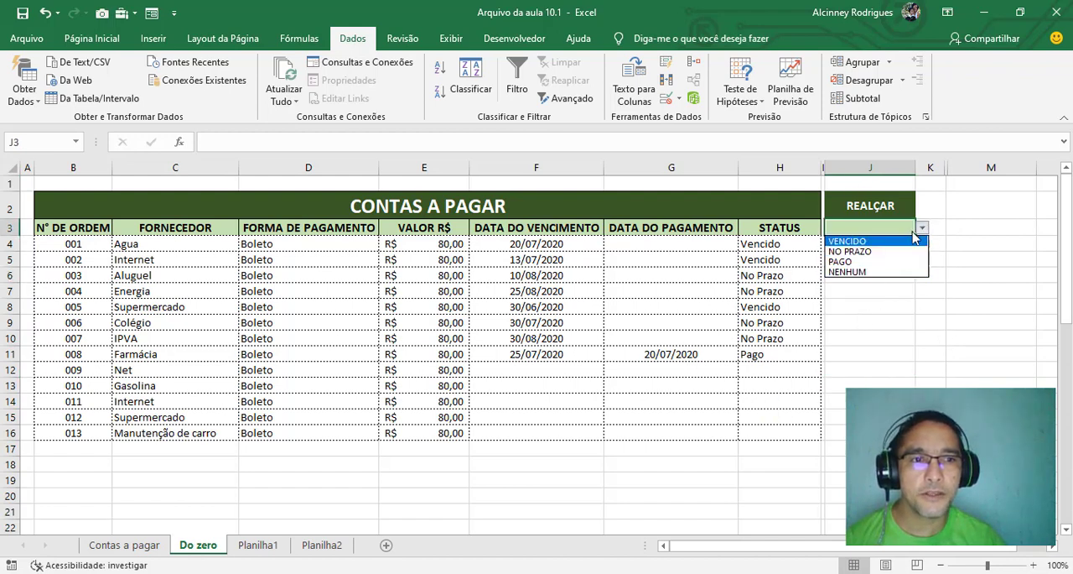
left_click(849, 242)
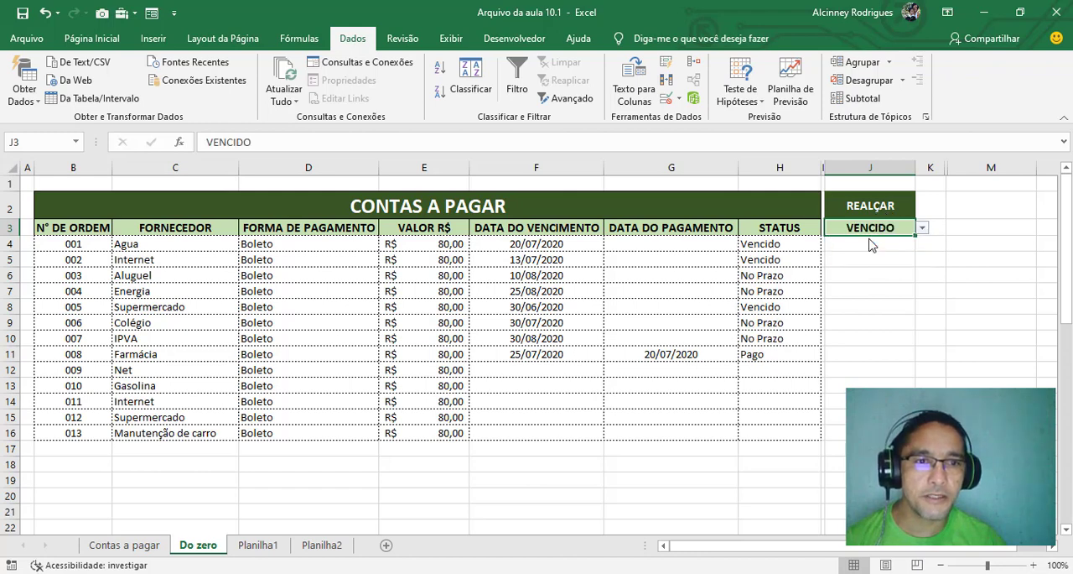
left_click(767, 248)
left_click_drag(768, 252, 17, 245)
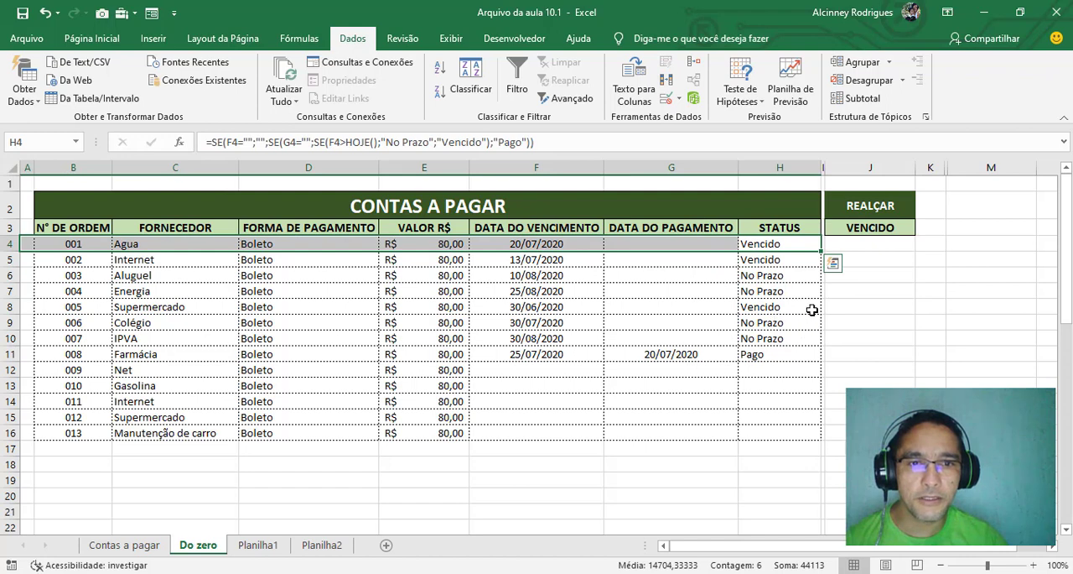
left_click_drag(812, 311, 72, 307)
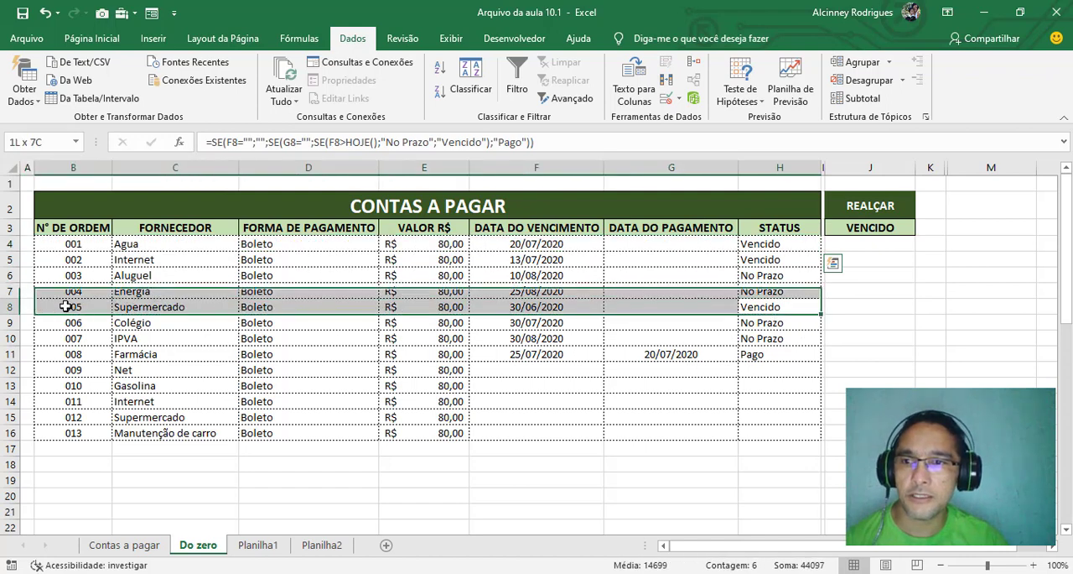
left_click(869, 369)
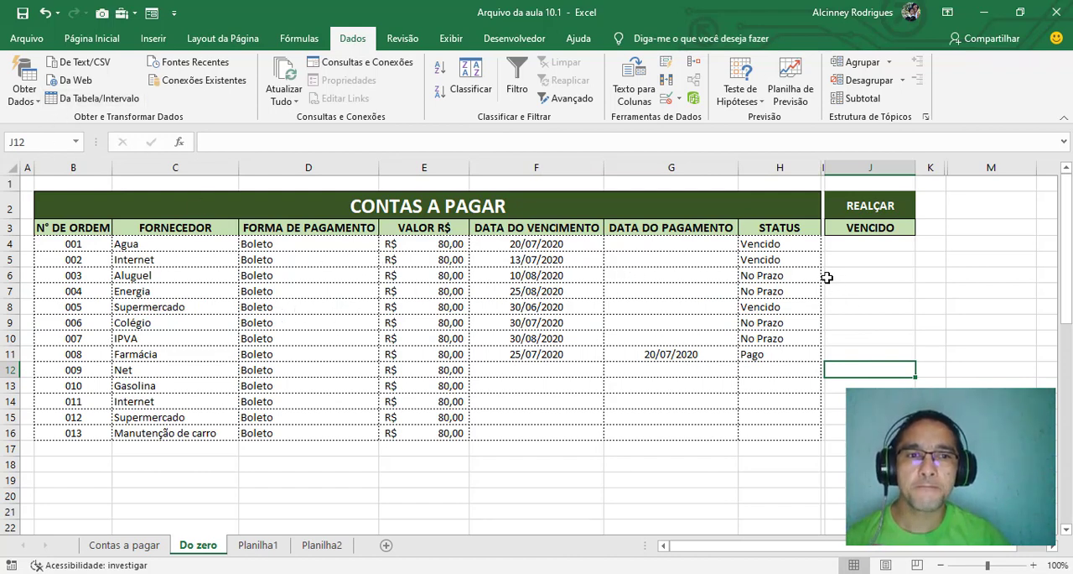
left_click(827, 277)
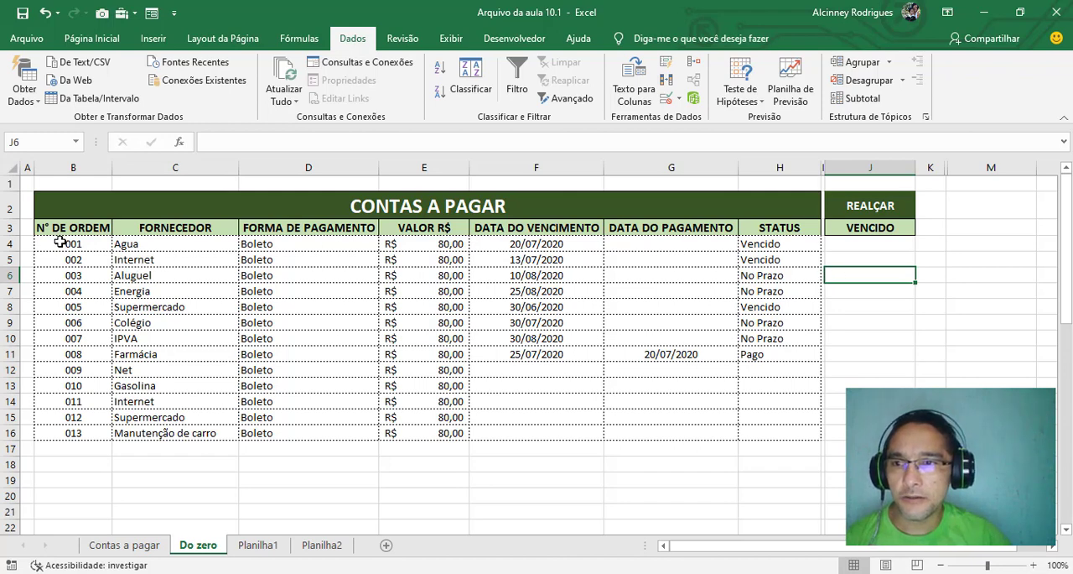
Start a new conditional formatting rule for B4:H50 that uses a formula to determine which cells to format
left_click_drag(60, 241, 780, 478)
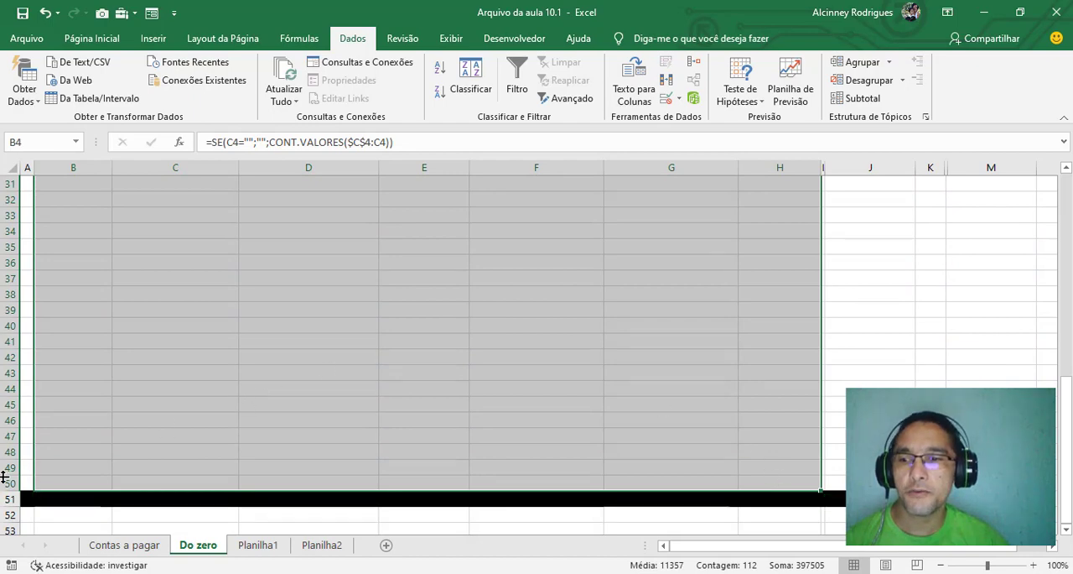
scroll(501, 297, "up", 10)
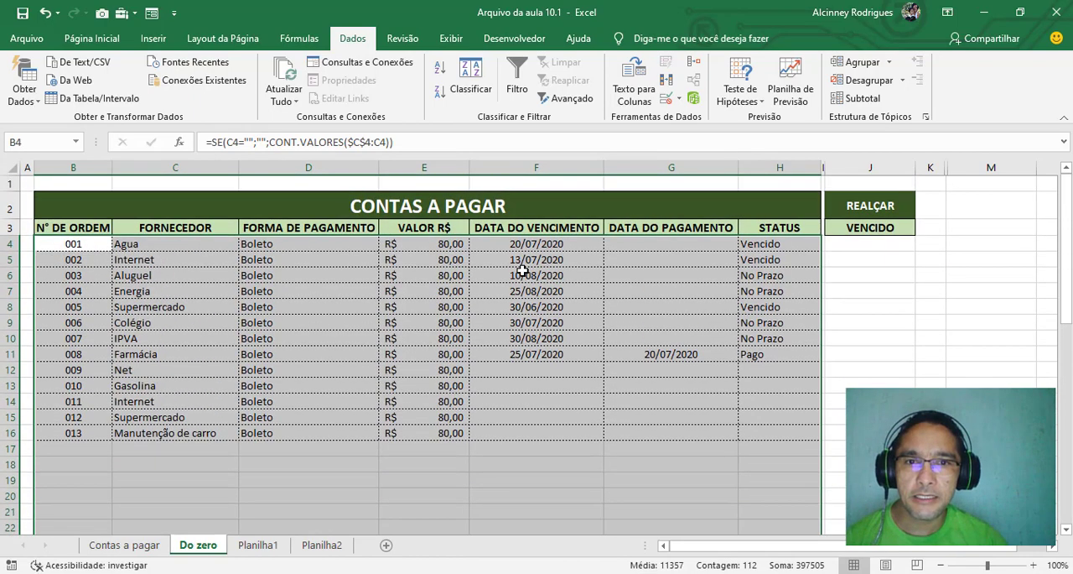
left_click(84, 41)
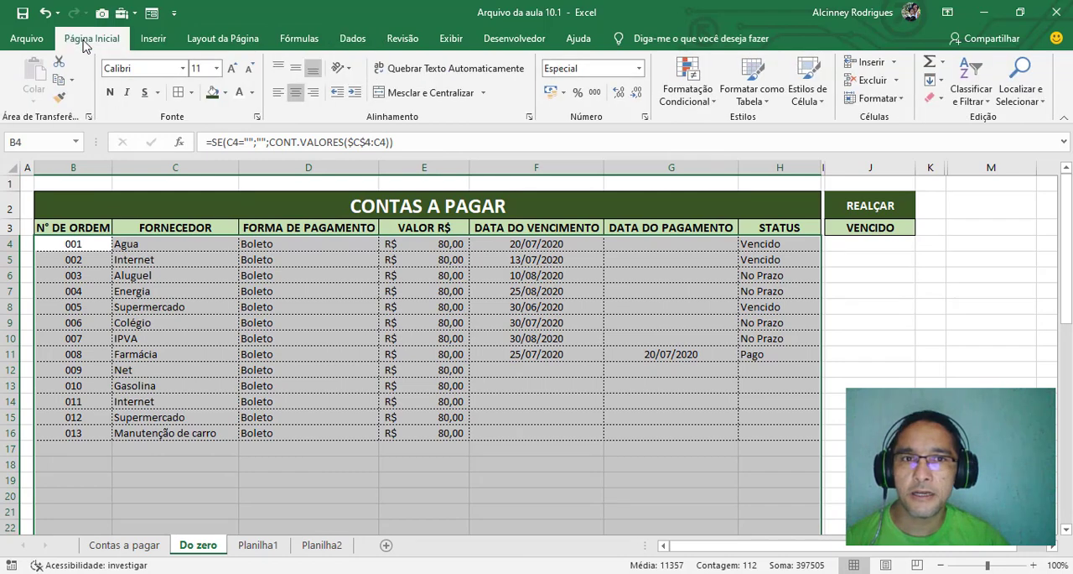
left_click(684, 92)
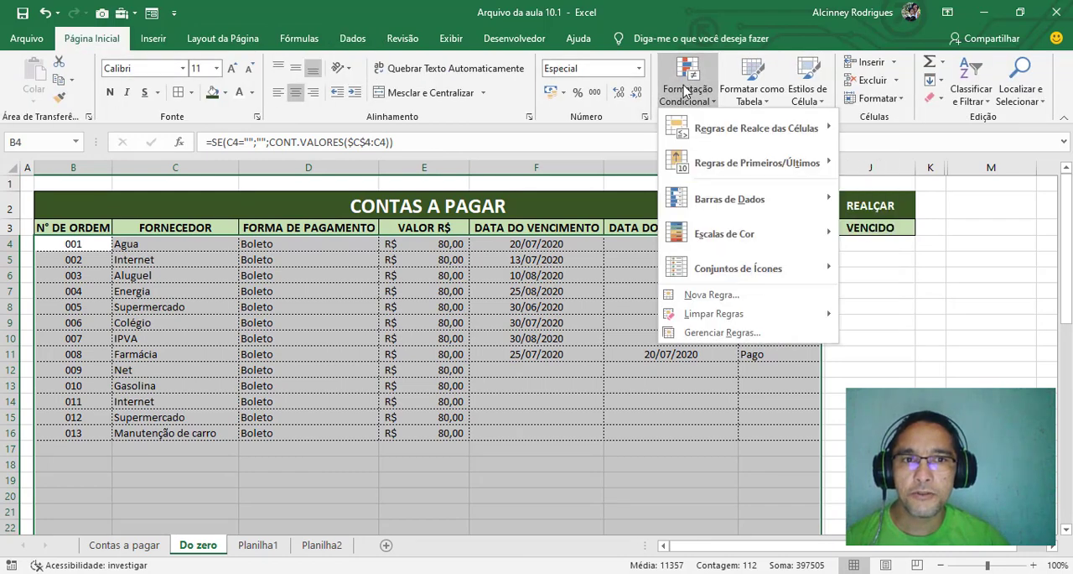
left_click(721, 294)
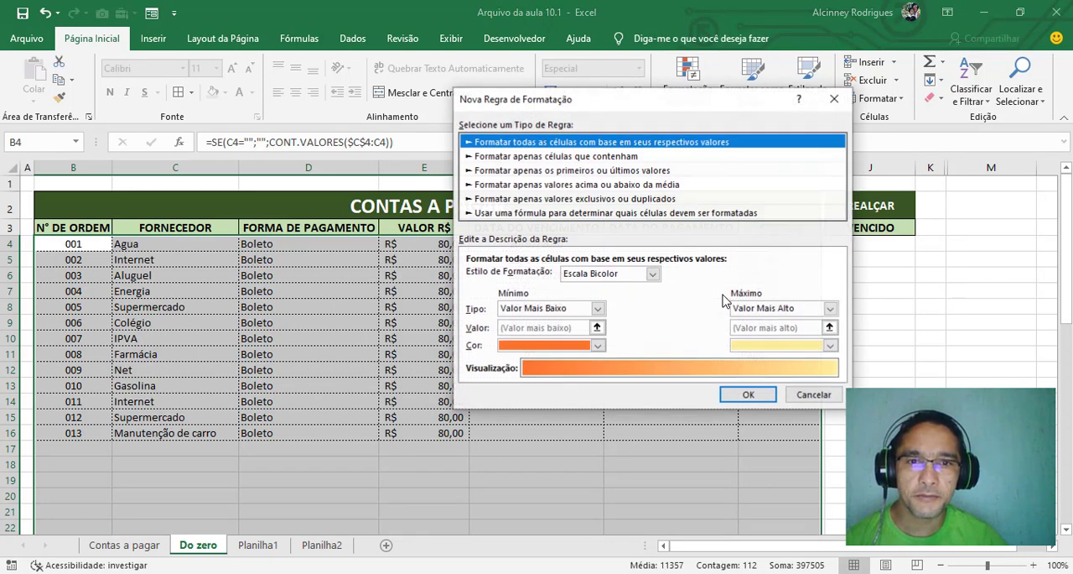
left_click(507, 214)
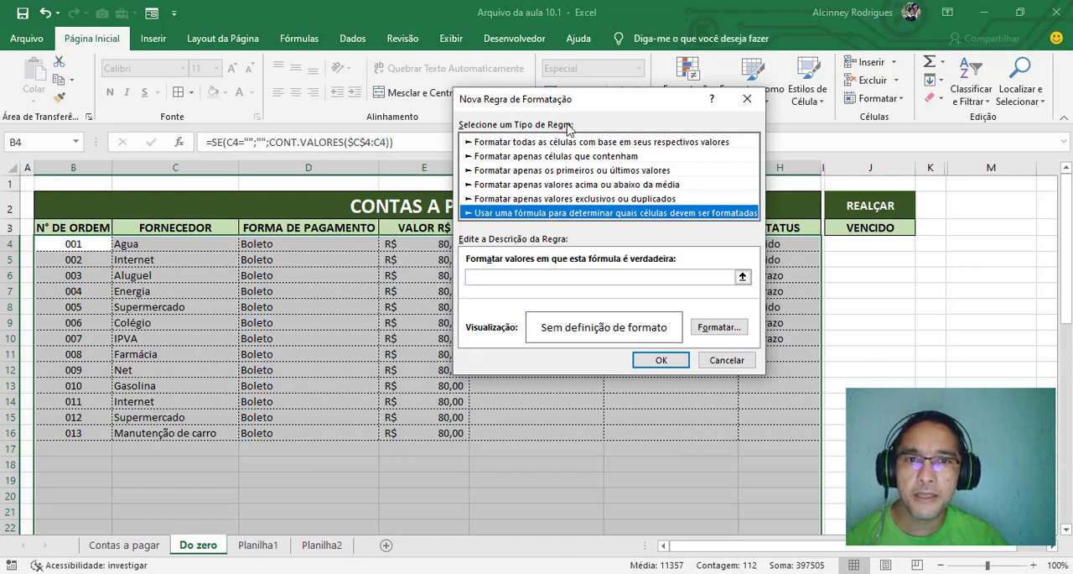
Enter =$H4=$J$3 as the rule's formula, comparing each row's STATUS with the REALÇAR selector
left_click(485, 282)
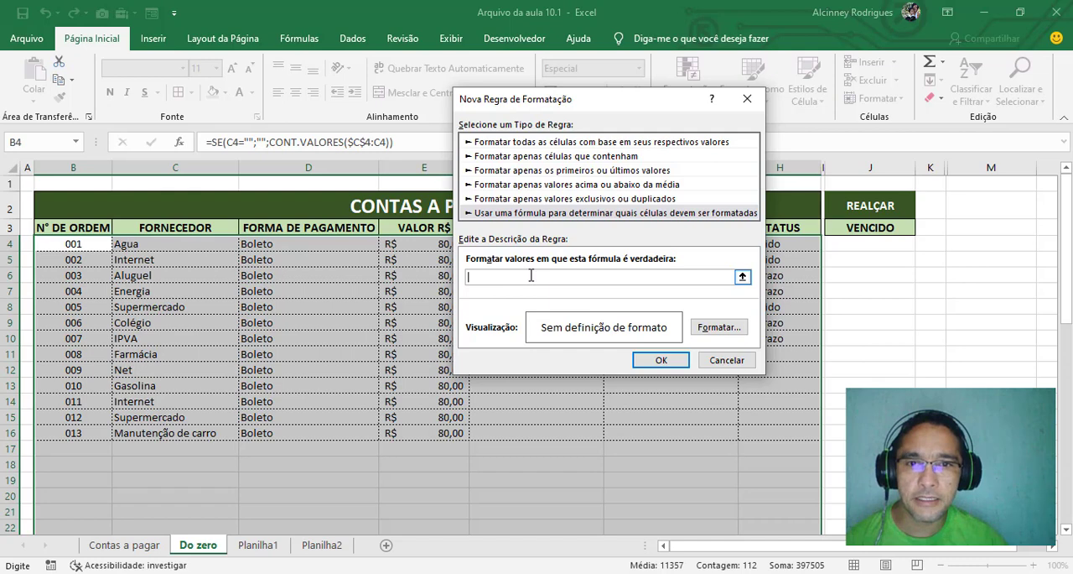
left_click_drag(668, 104, 544, 107)
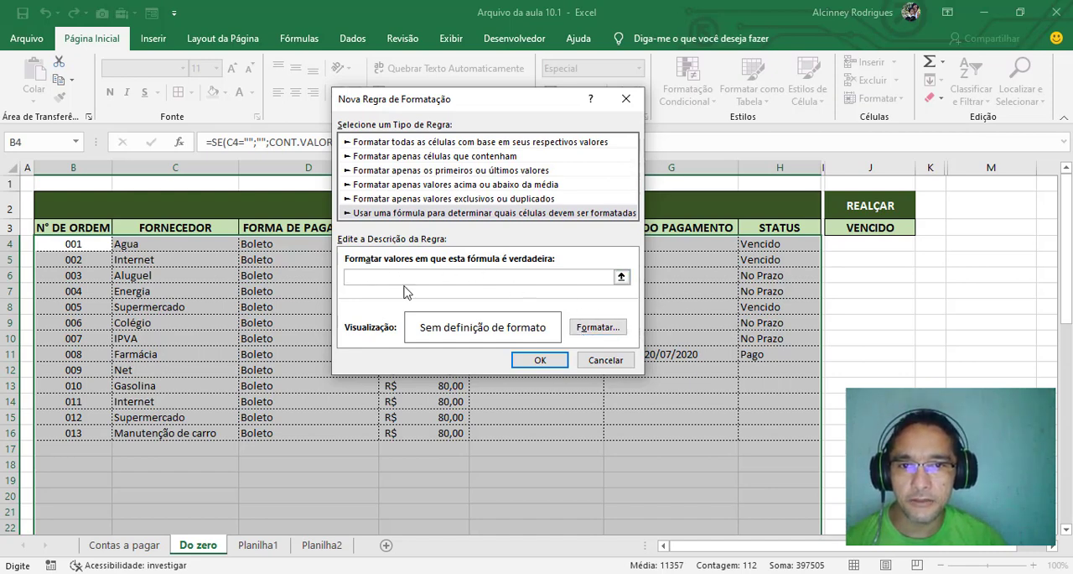
left_click(761, 244)
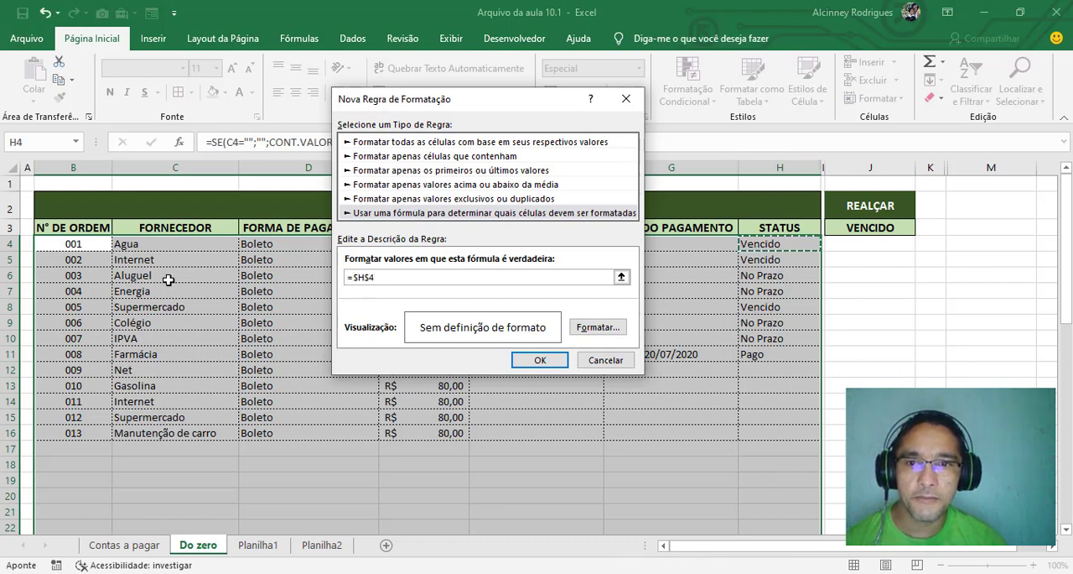
left_click(370, 277)
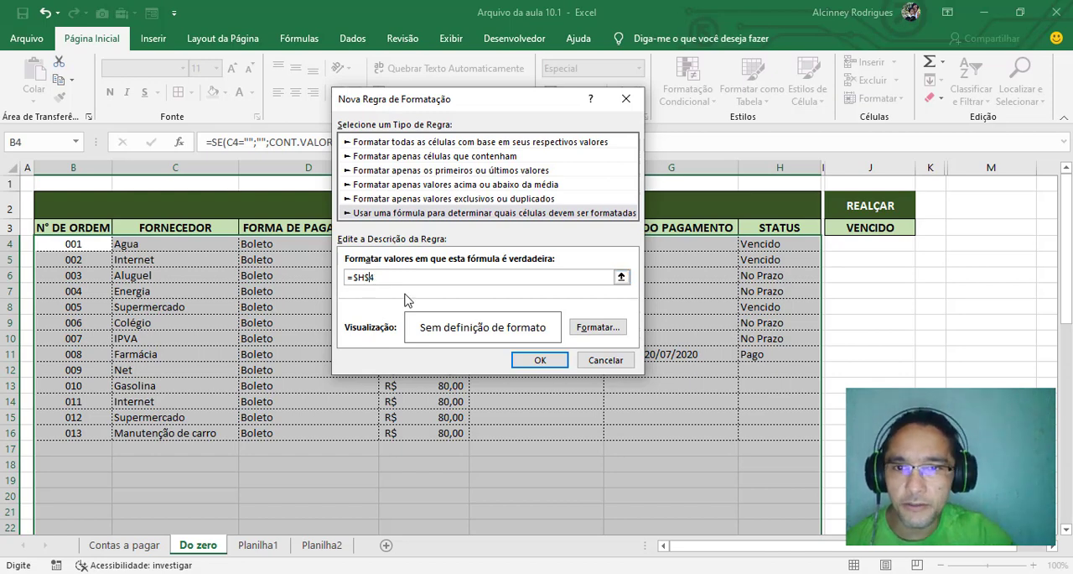
key("BackSpace")
key("BackSpace")
type("4")
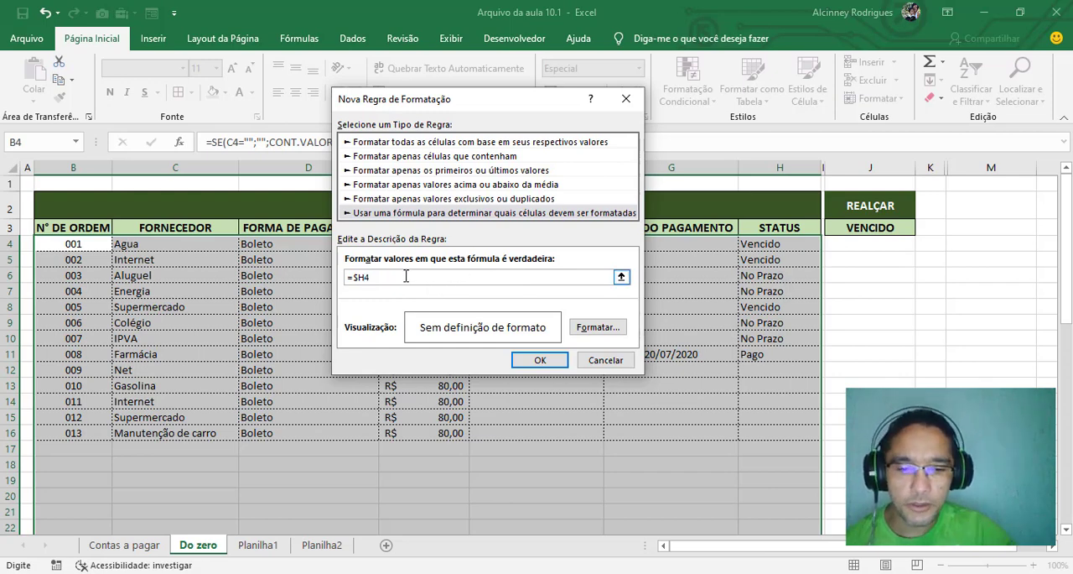
left_click(866, 227)
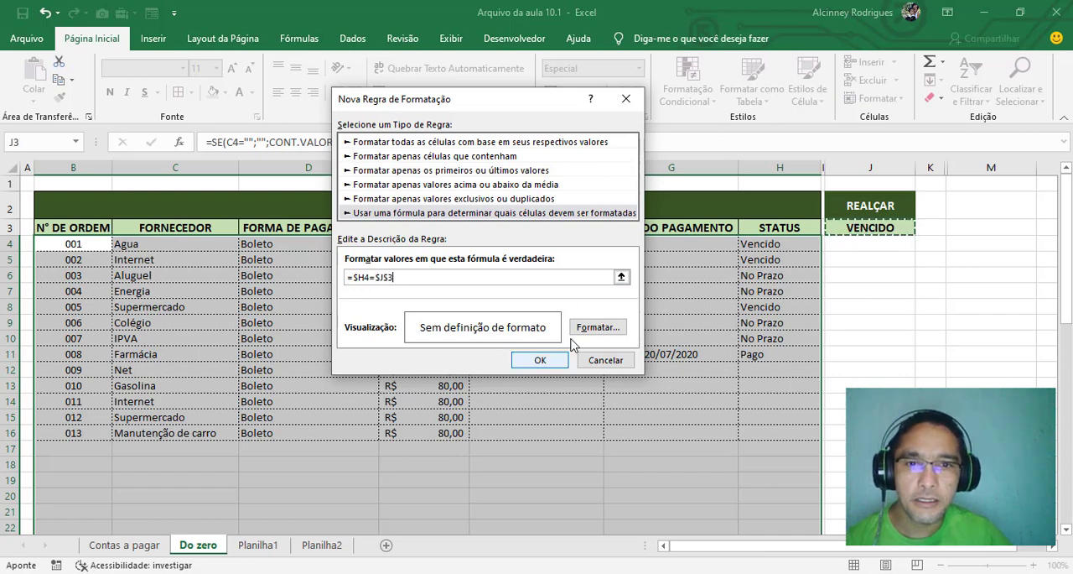
Give the rule a yellow fill with red italic text and apply it to the table
left_click(598, 327)
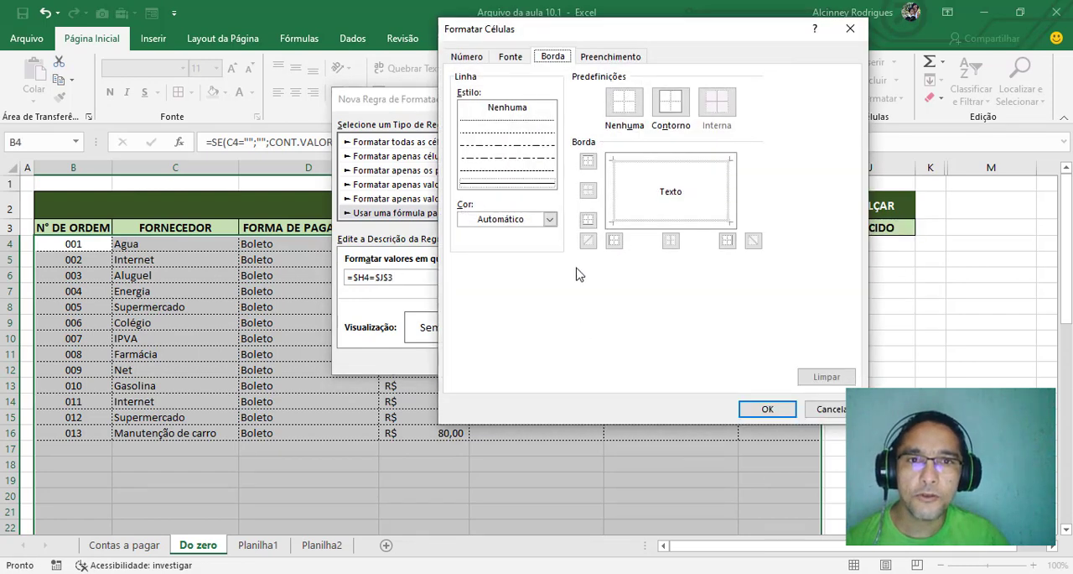
left_click(611, 55)
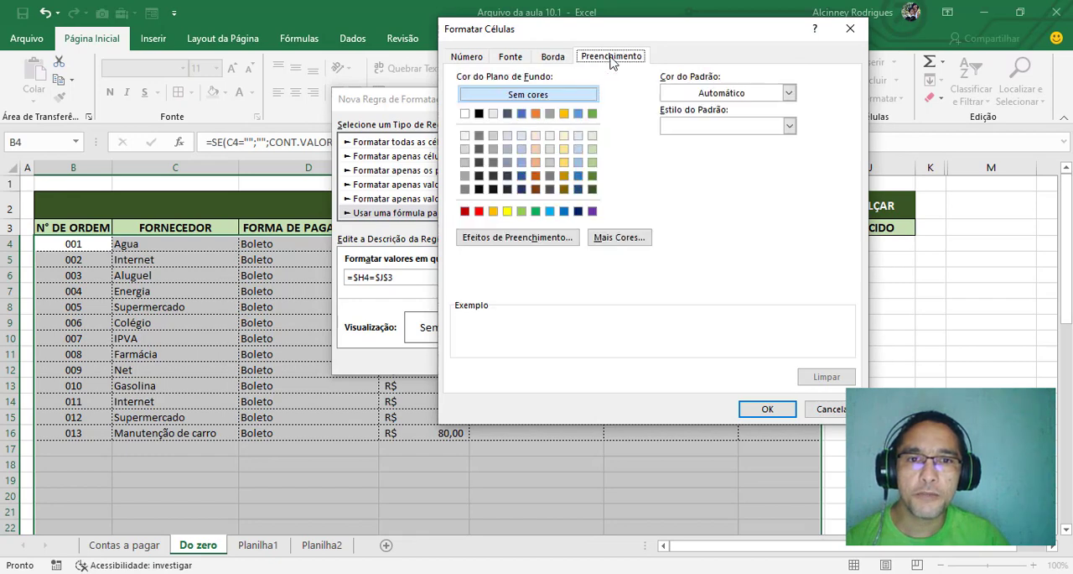
left_click(508, 211)
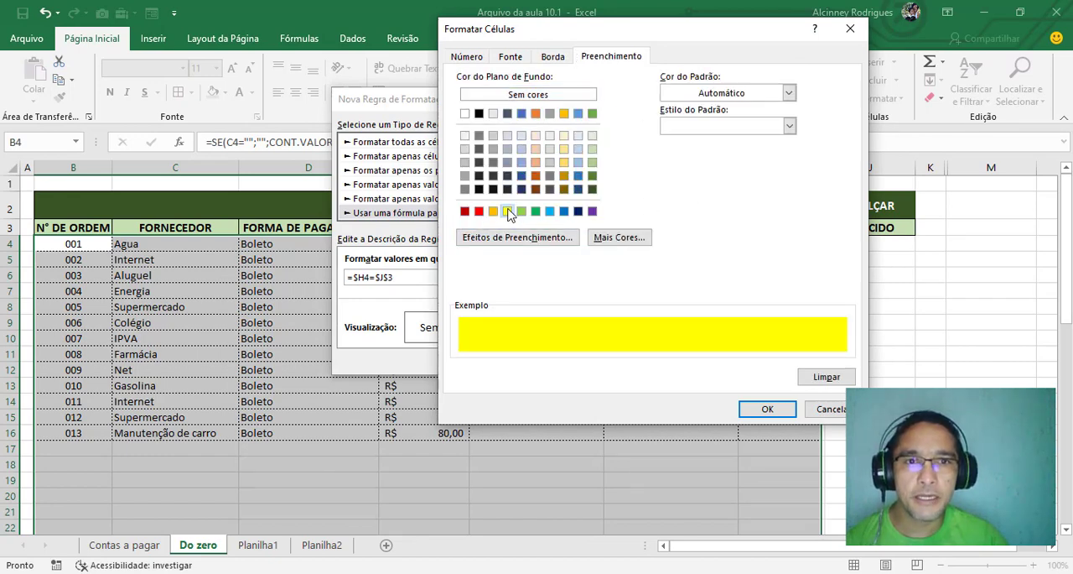
left_click(513, 57)
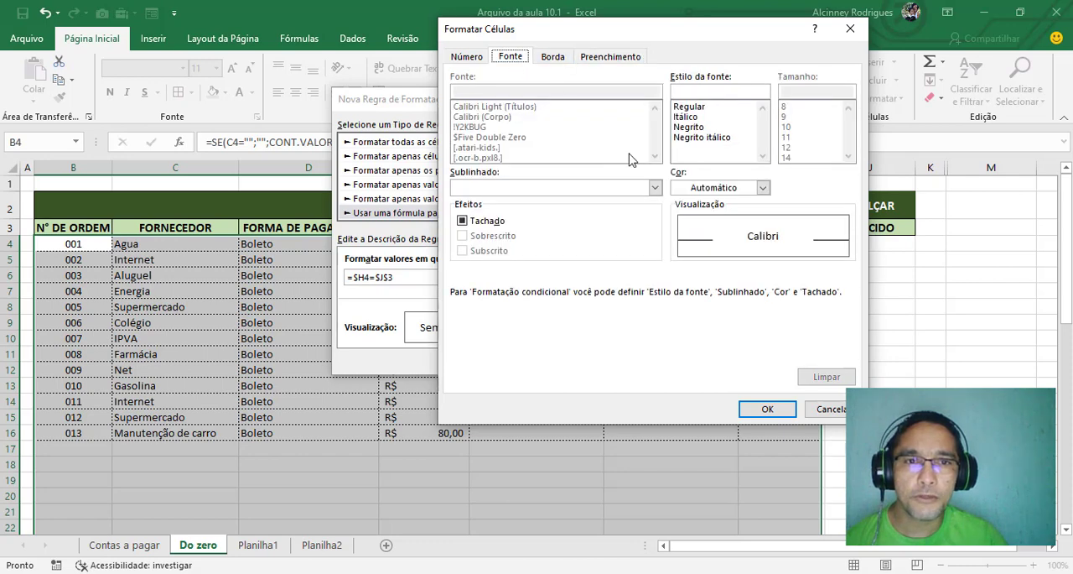
left_click(736, 190)
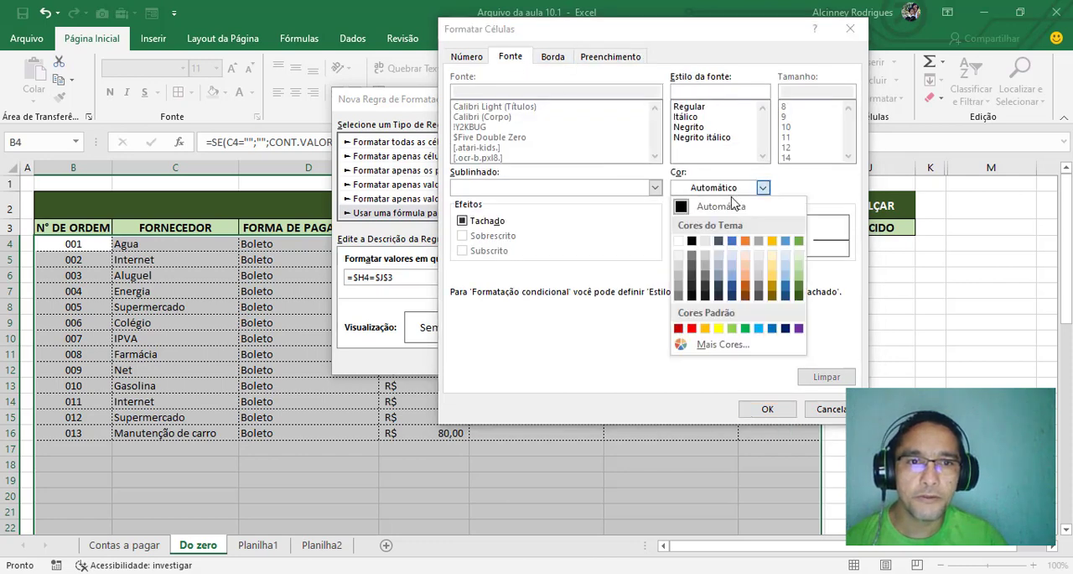
left_click(692, 327)
left_click(686, 116)
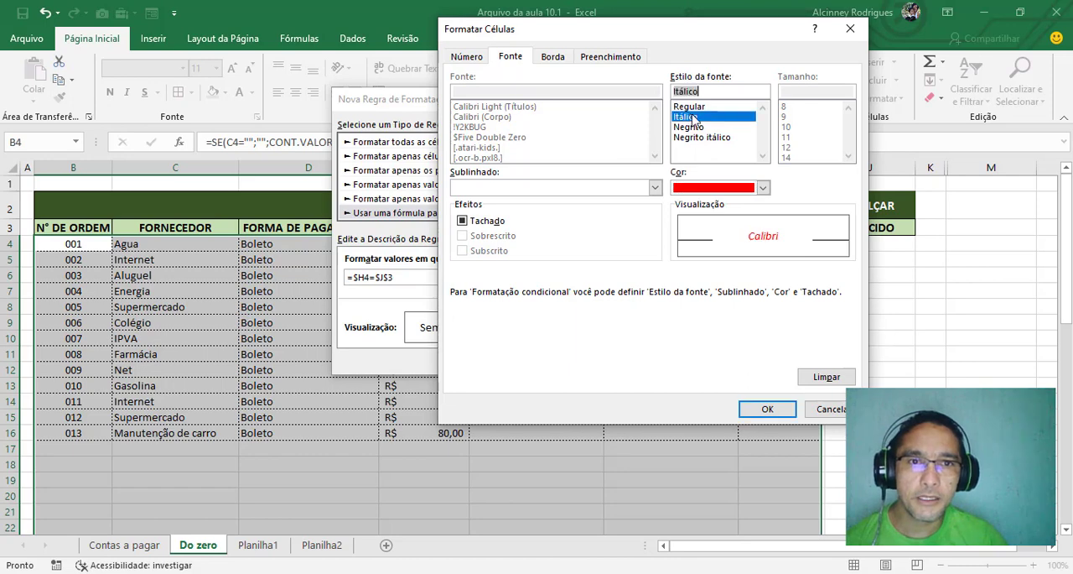
left_click(766, 407)
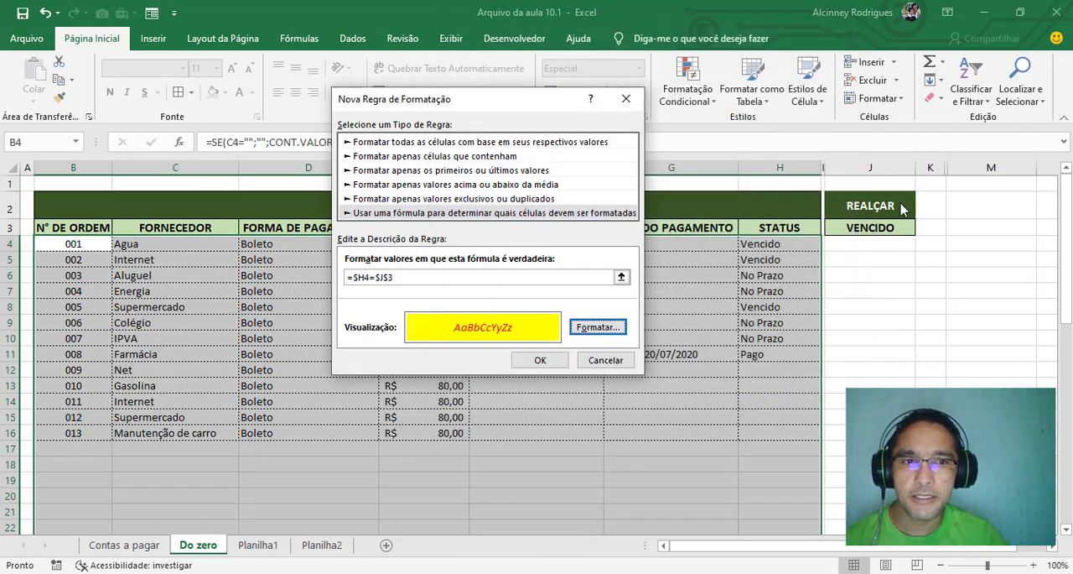
left_click(540, 360)
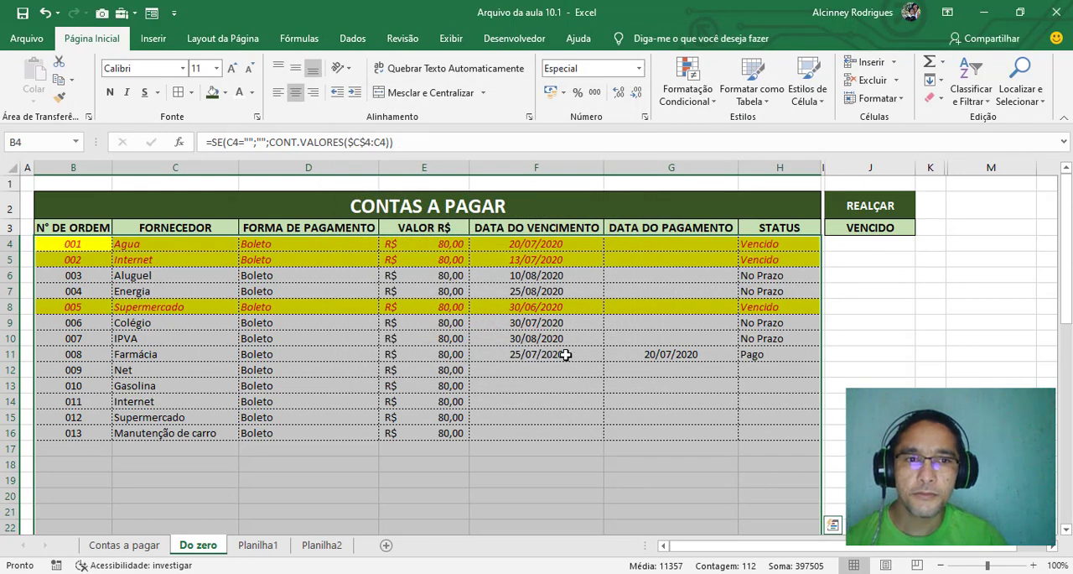
Test the row highlighting by choosing NO PRAZO from the list in J3 under REALÇAR
left_click(872, 228)
left_click(773, 240)
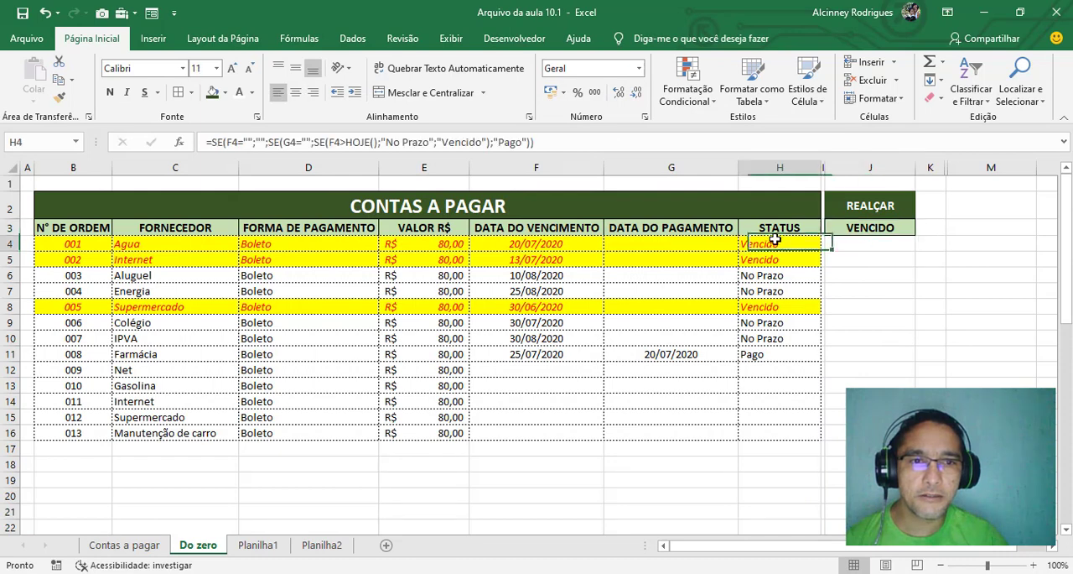
left_click(767, 261)
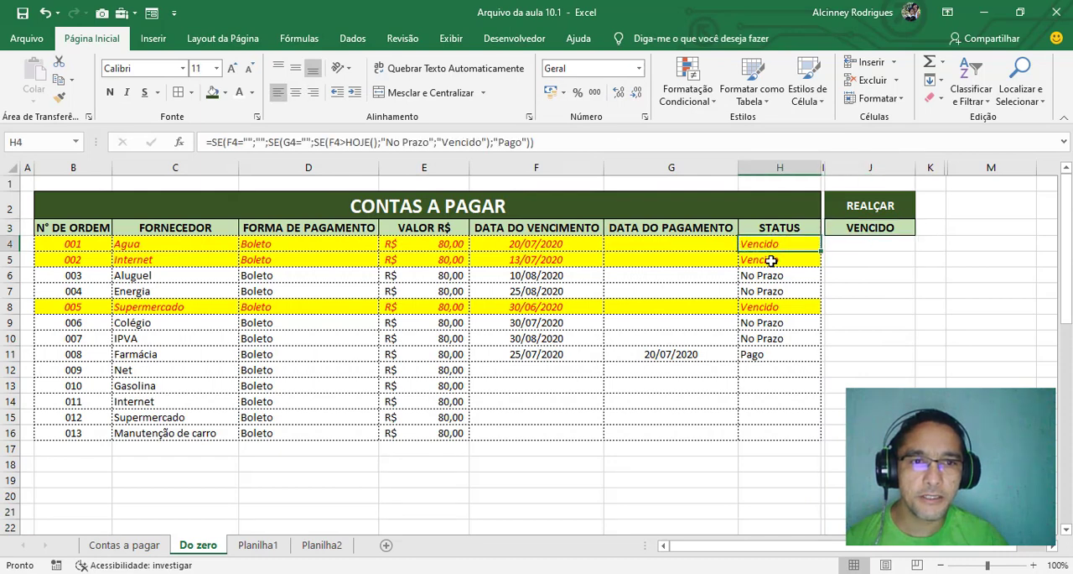
left_click(878, 222)
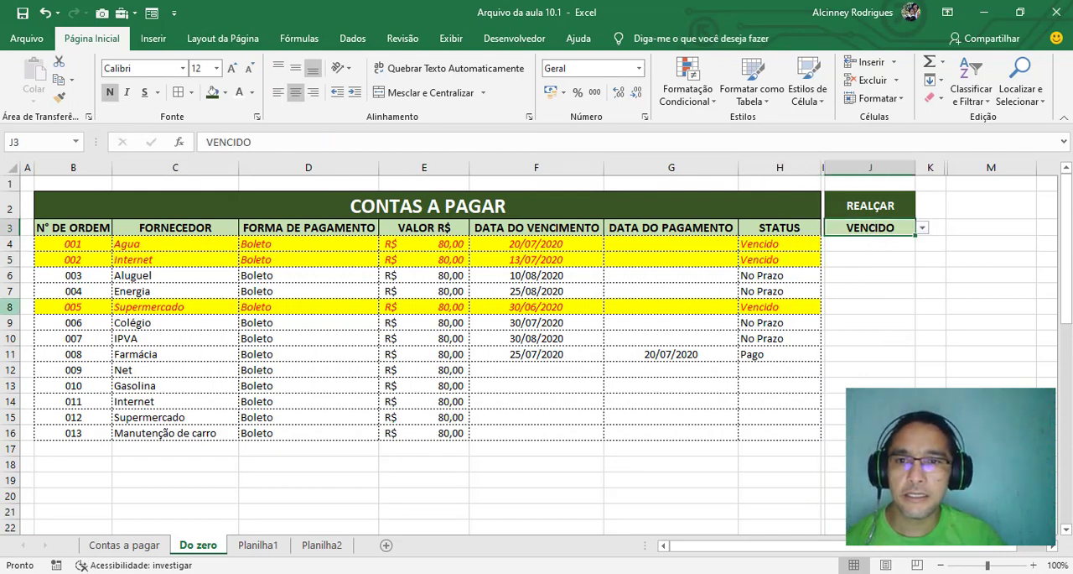
left_click(922, 229)
left_click(876, 251)
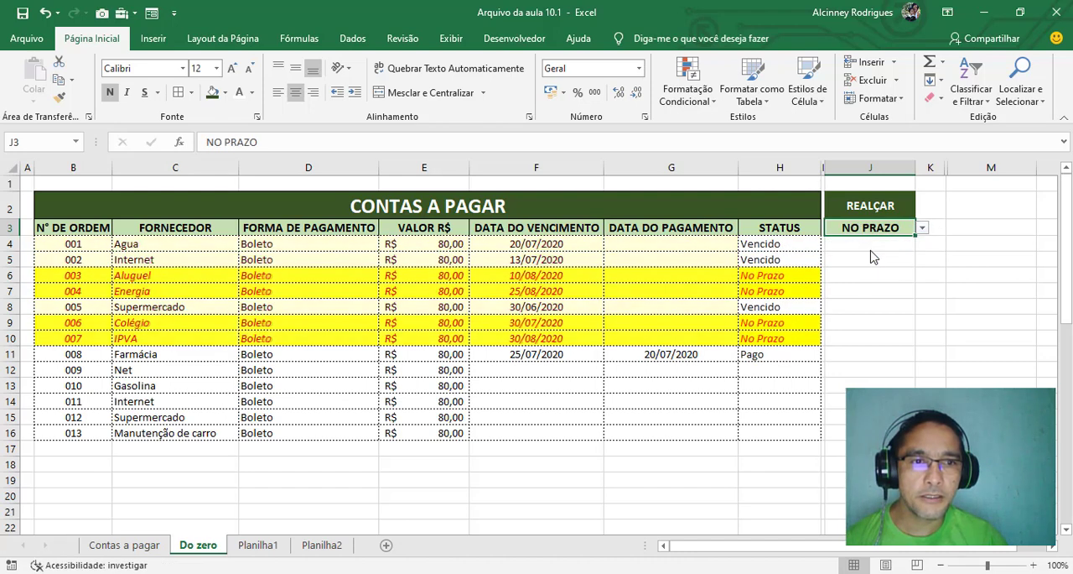
Test the PAGO option in J3 and leave the REALÇAR selector set to NENHUM
left_click(766, 158)
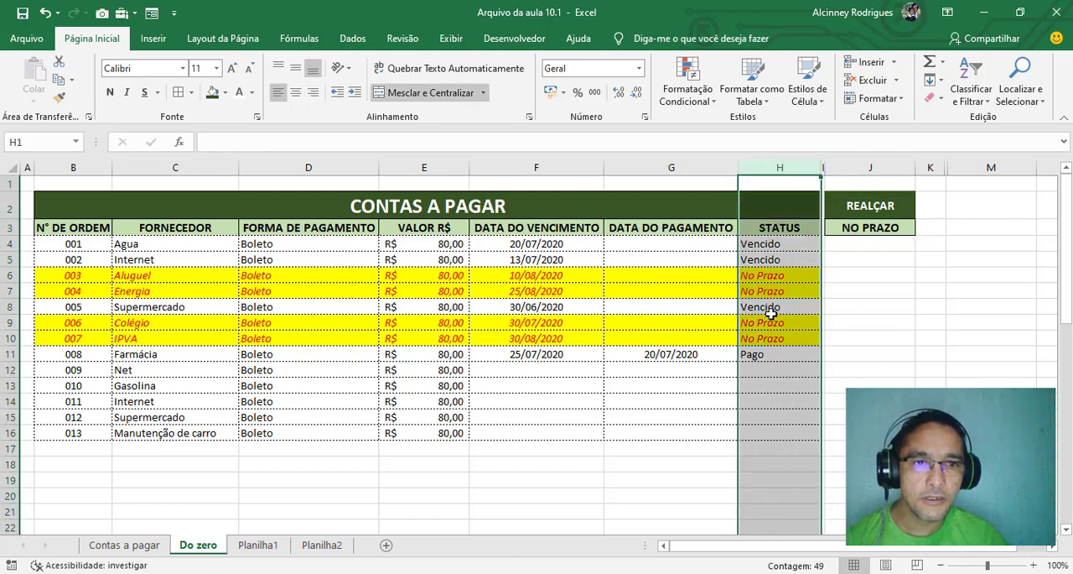
left_click(875, 227)
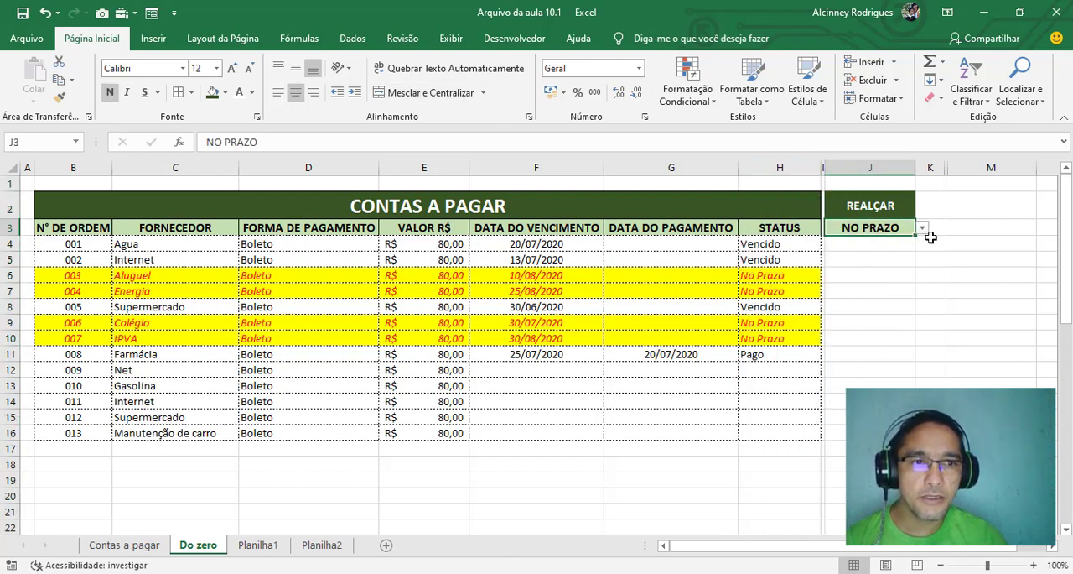
left_click(922, 228)
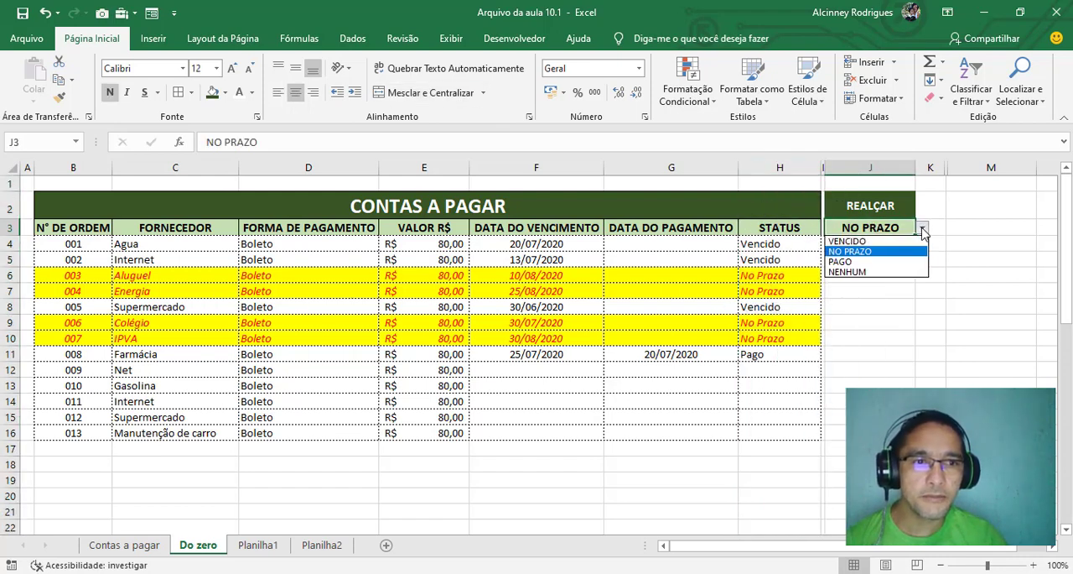
left_click(859, 263)
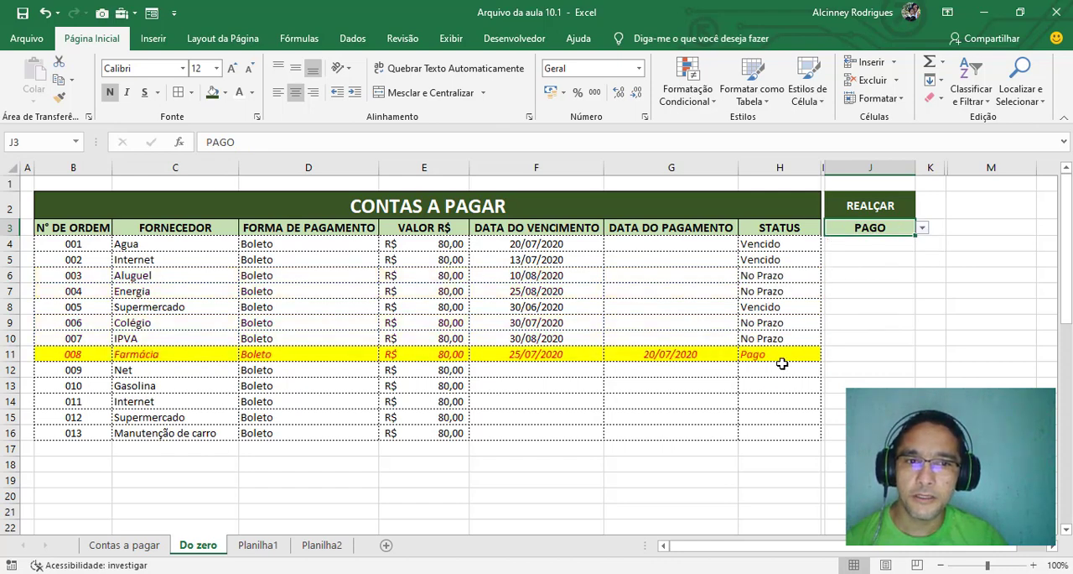
left_click(922, 229)
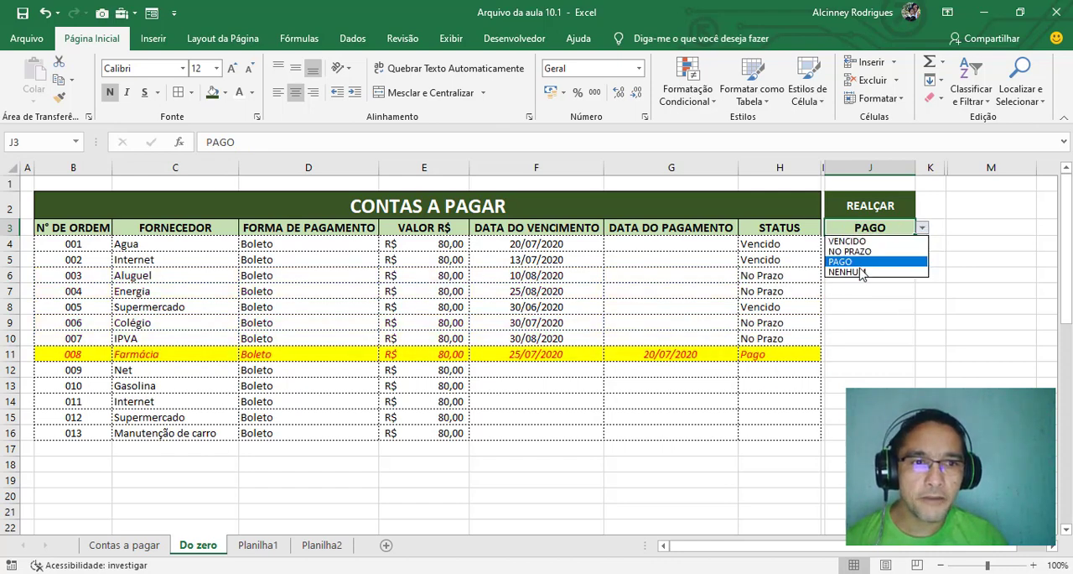
left_click(862, 273)
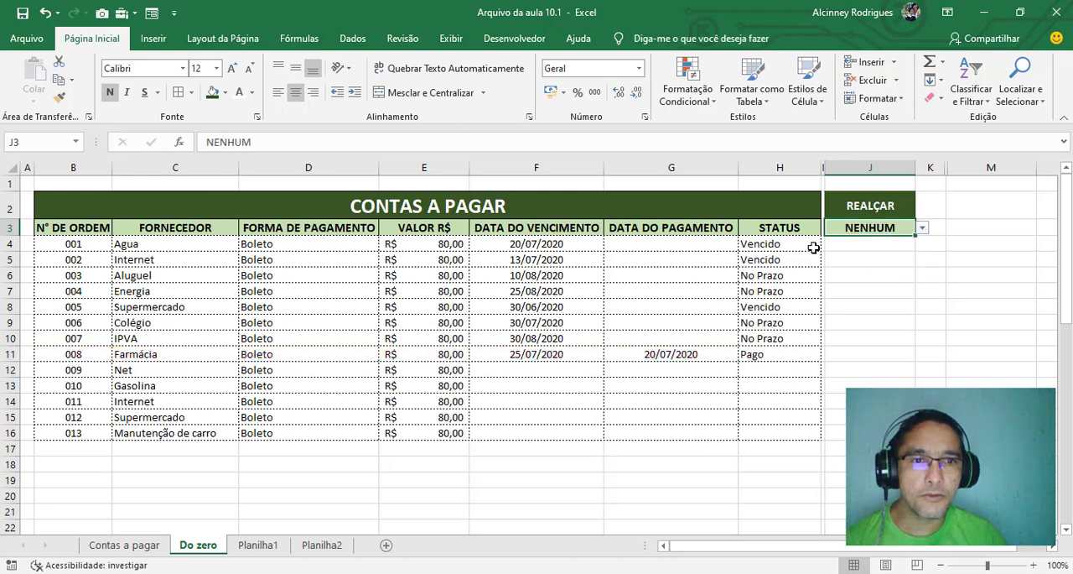
left_click_drag(770, 242, 793, 429)
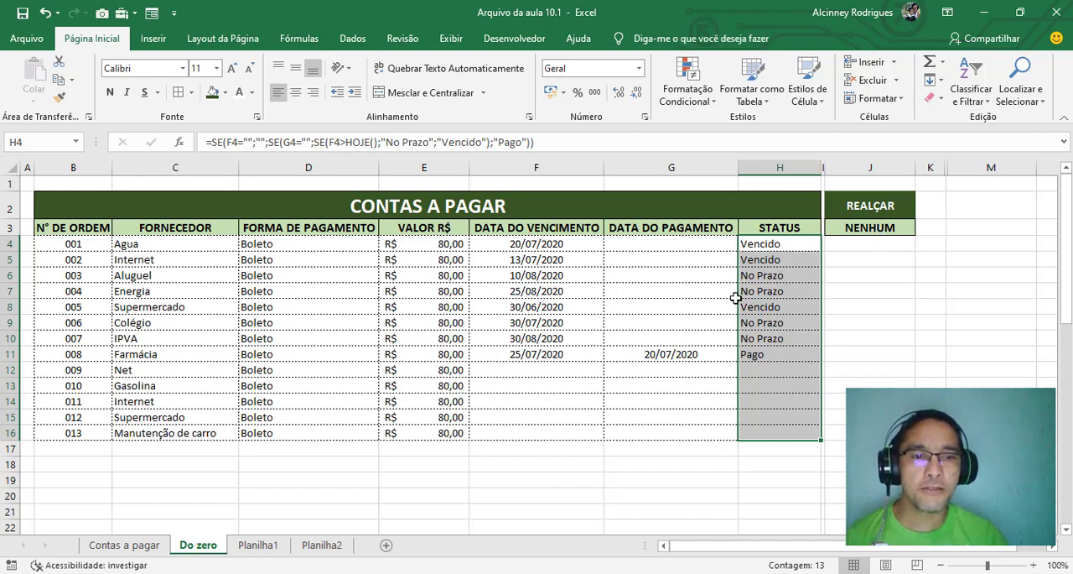
left_click(778, 386)
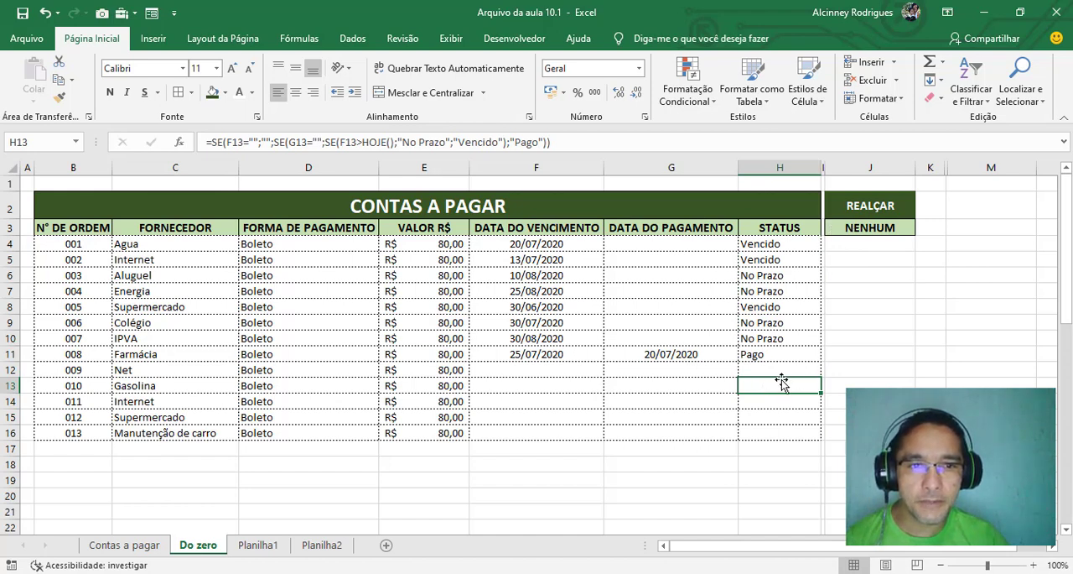
Reselect NENHUM in J3, clear the REALÇAR selector and check which table rows the rule highlights while it is empty
left_click(880, 229)
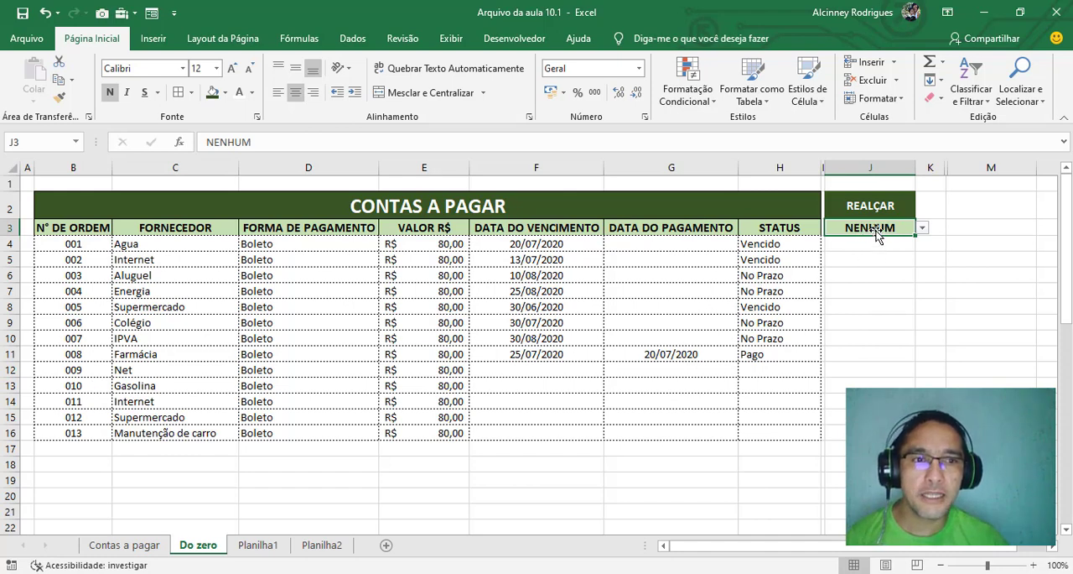
left_click(922, 228)
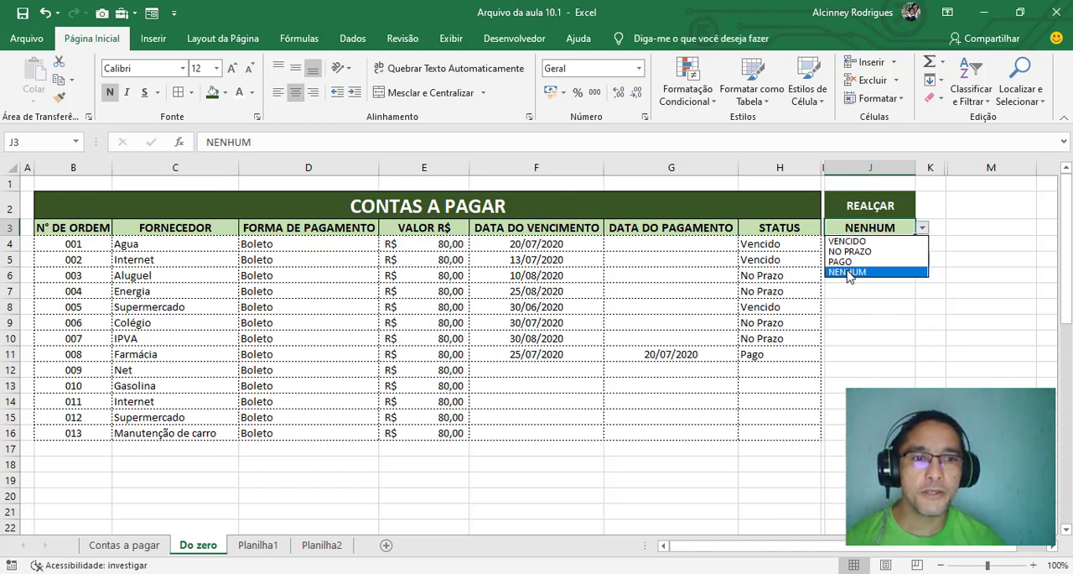
left_click(849, 273)
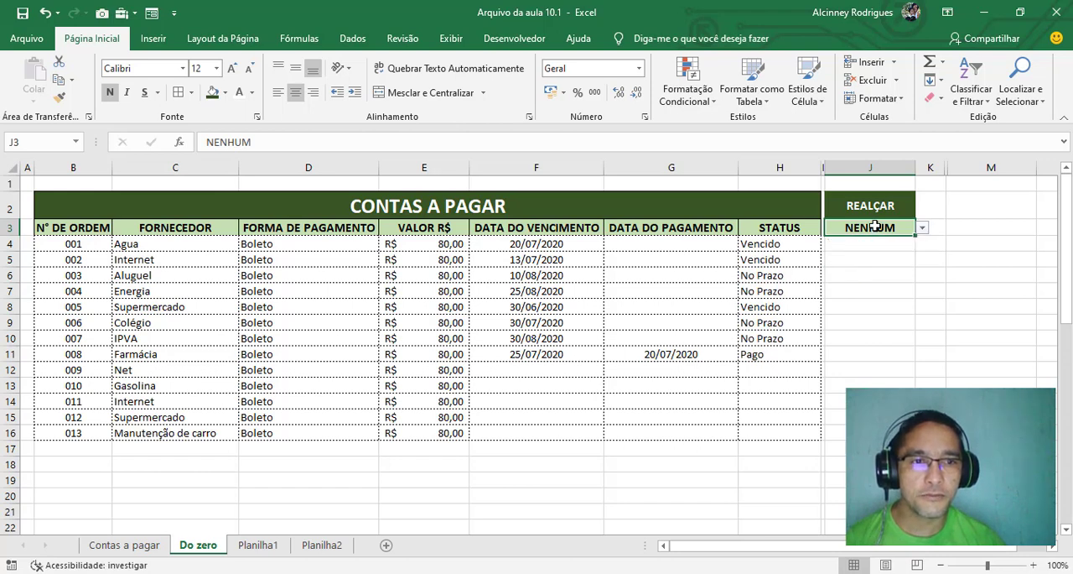
key("Delete")
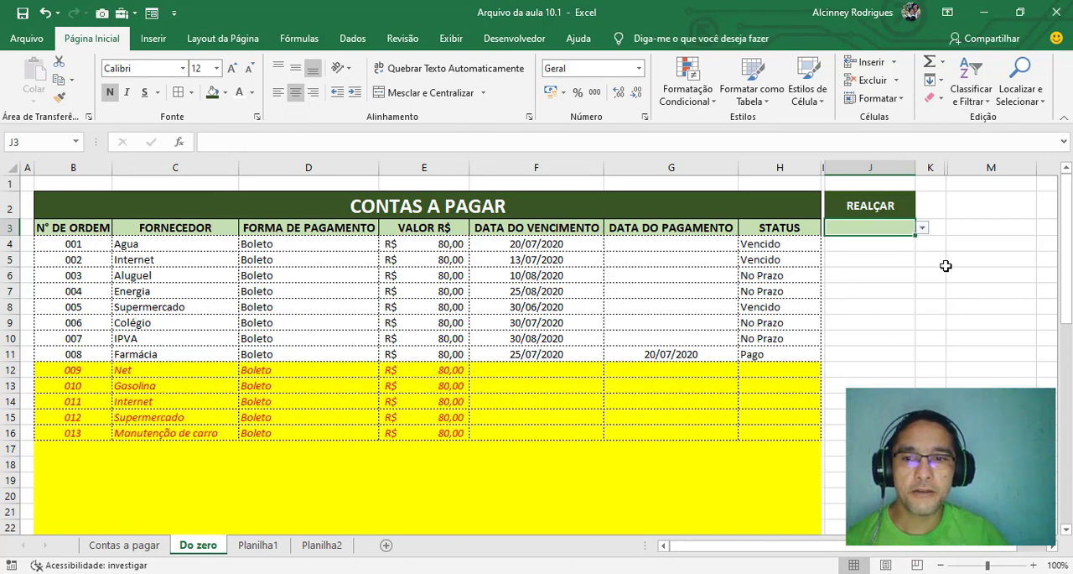
scroll(724, 467, "down", 16)
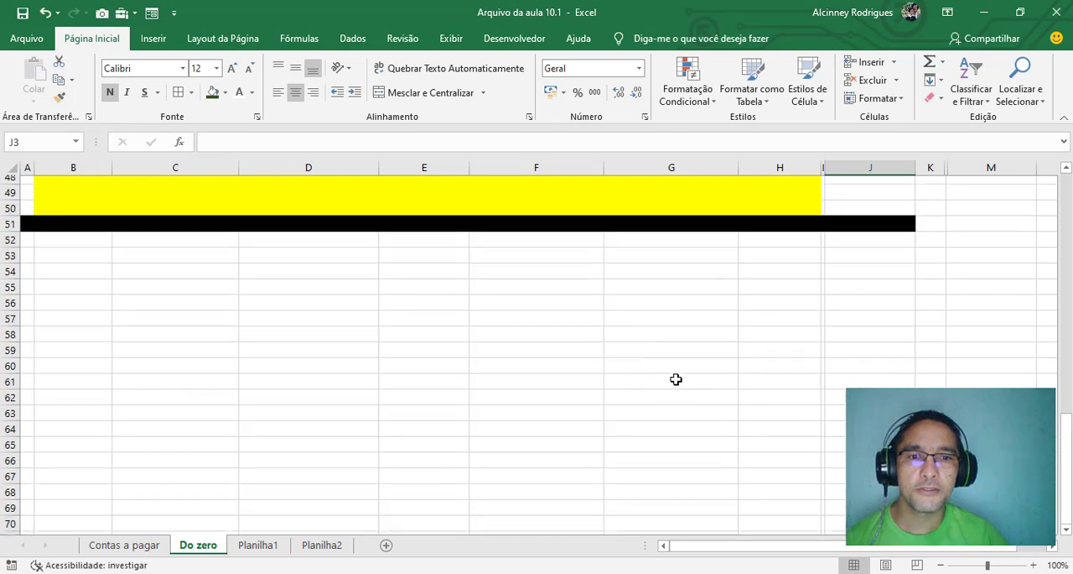
scroll(676, 379, "up", 16)
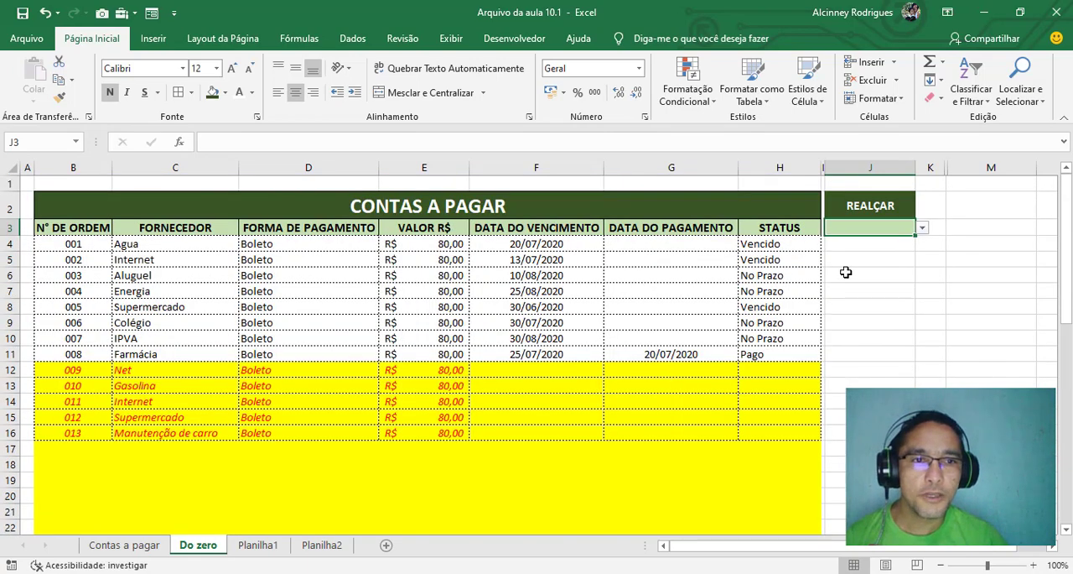
left_click_drag(762, 369, 781, 169)
scroll(781, 235, "up", 6)
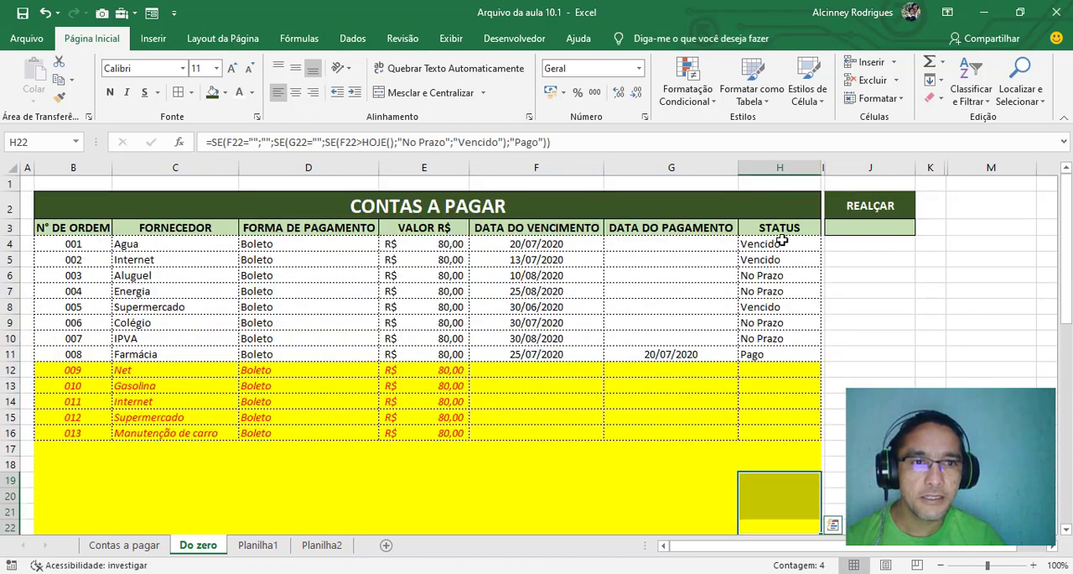
Set the REALÇAR selector in J3 back to NENHUM from its dropdown list
left_click(859, 228)
left_click(924, 229)
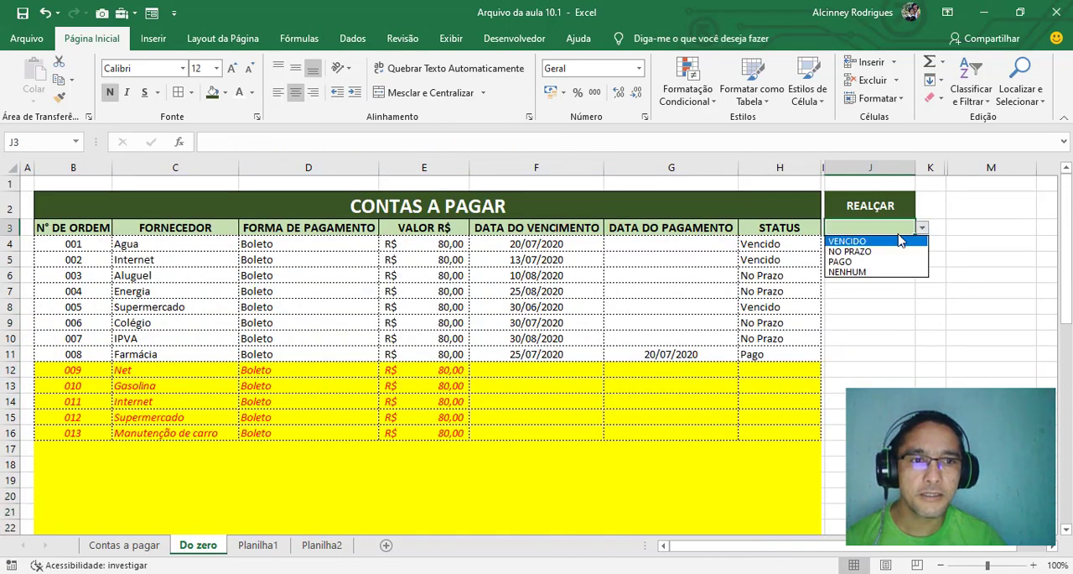
left_click(859, 275)
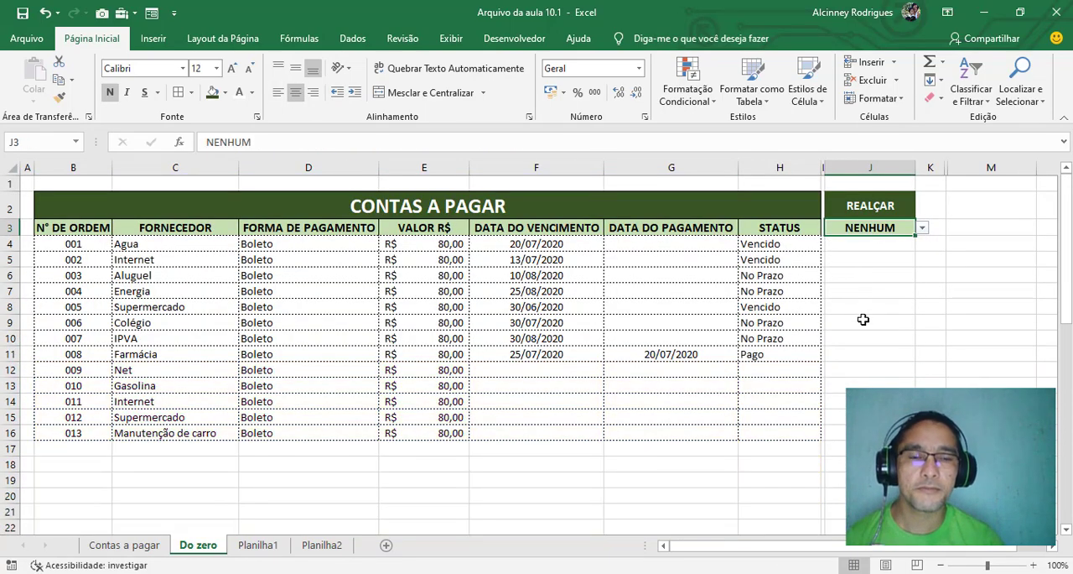